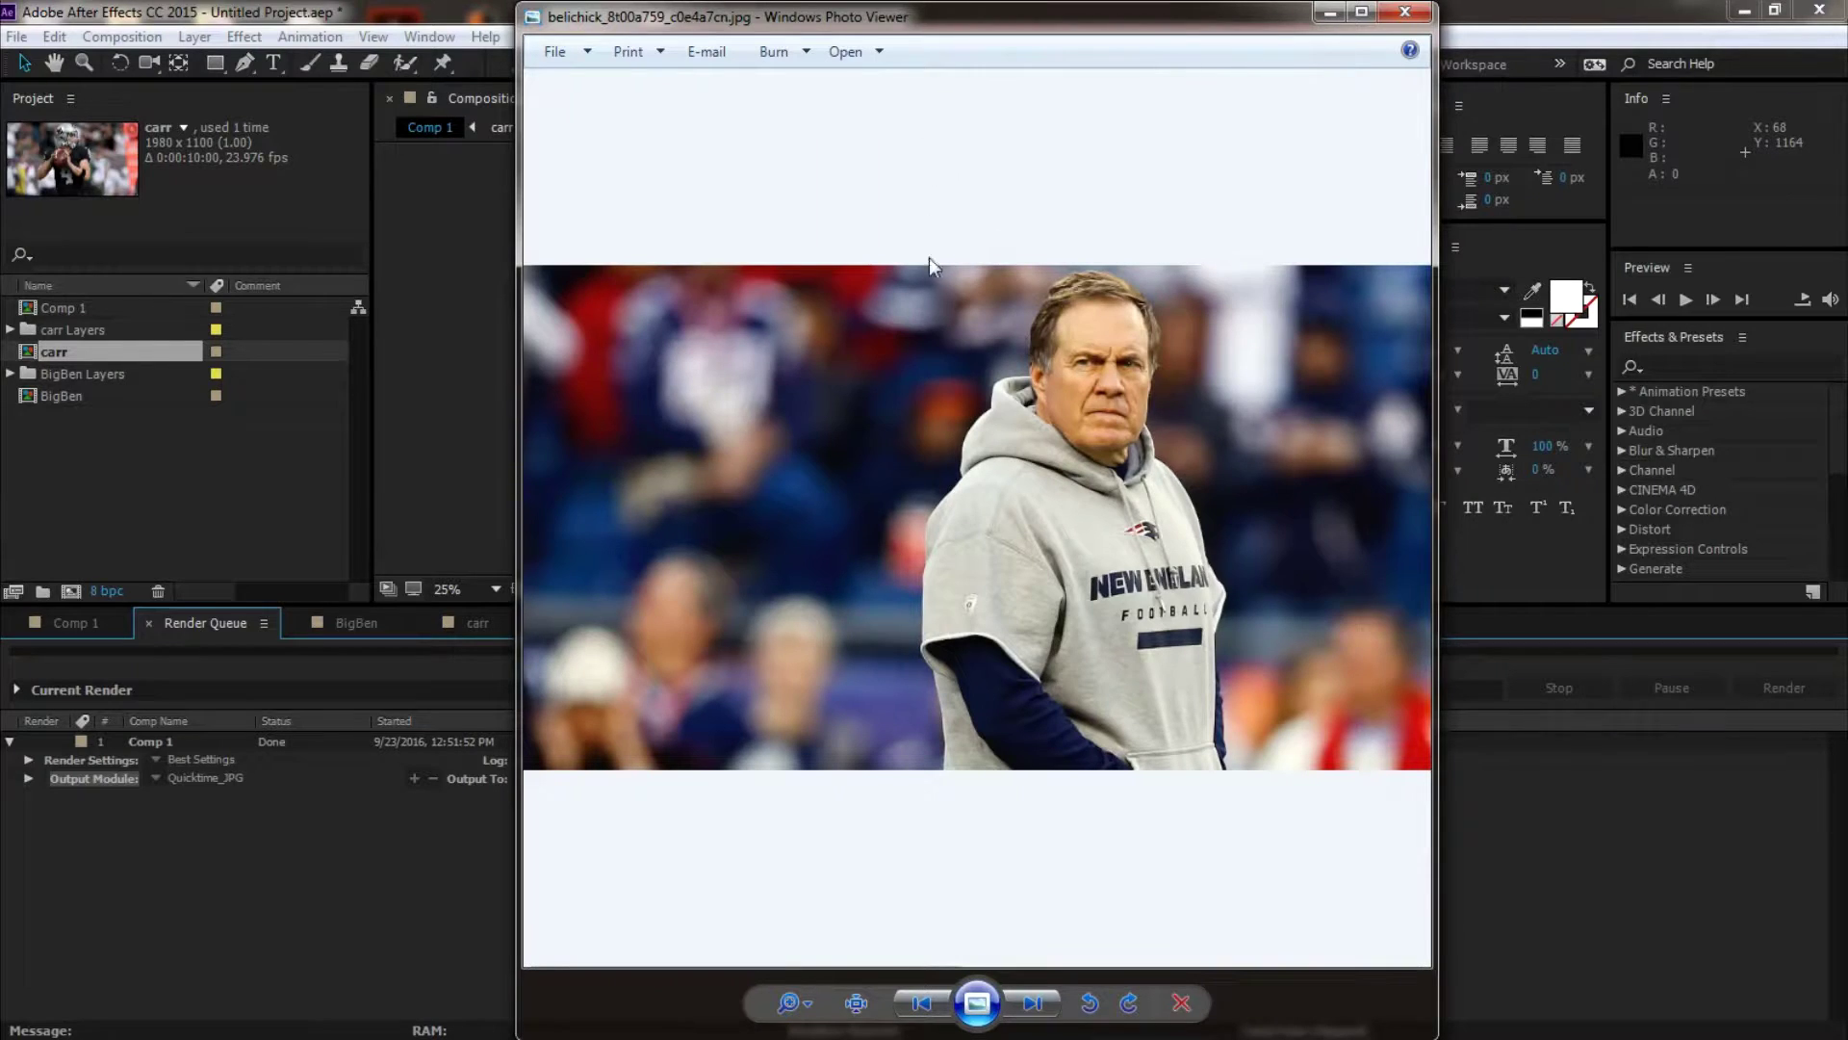
Step: Open the photo belichick_8t00a759_c0e4a7cn.jpg from the photo viewer in Photoshop
left_click_drag(1023, 39, 881, 48)
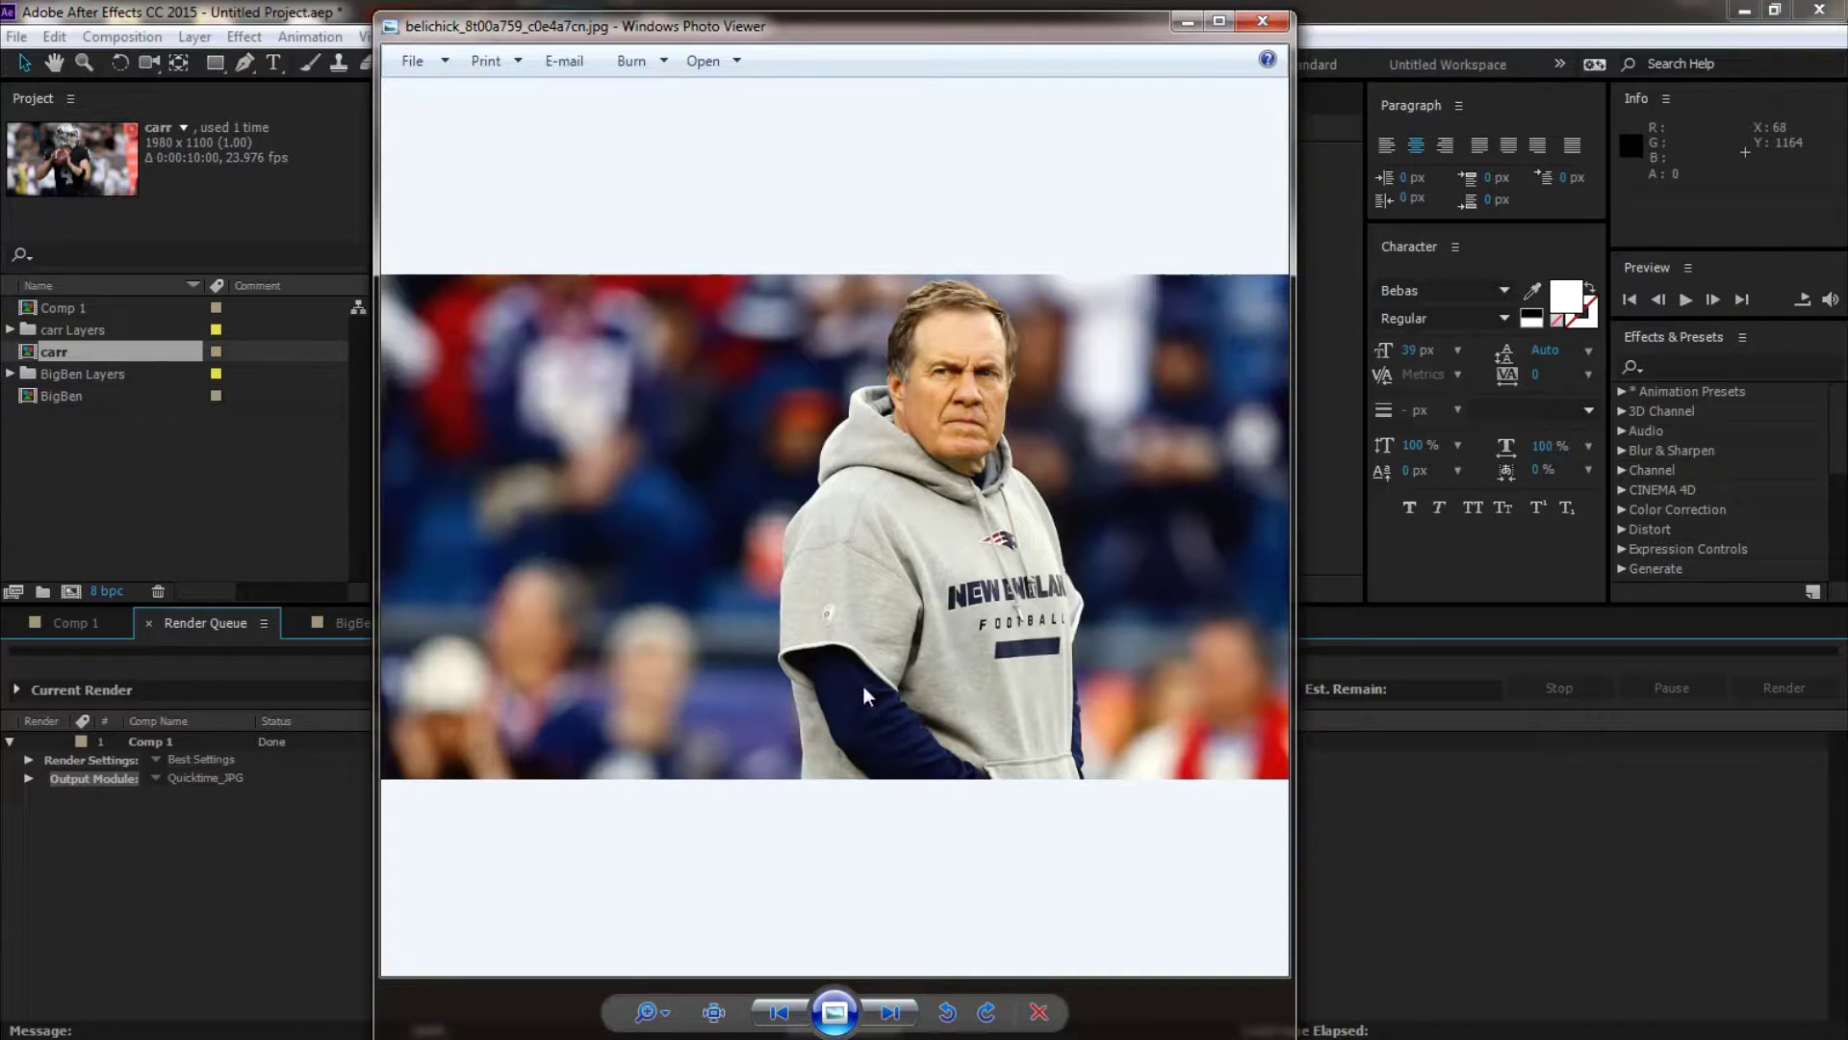
right_click(834, 500)
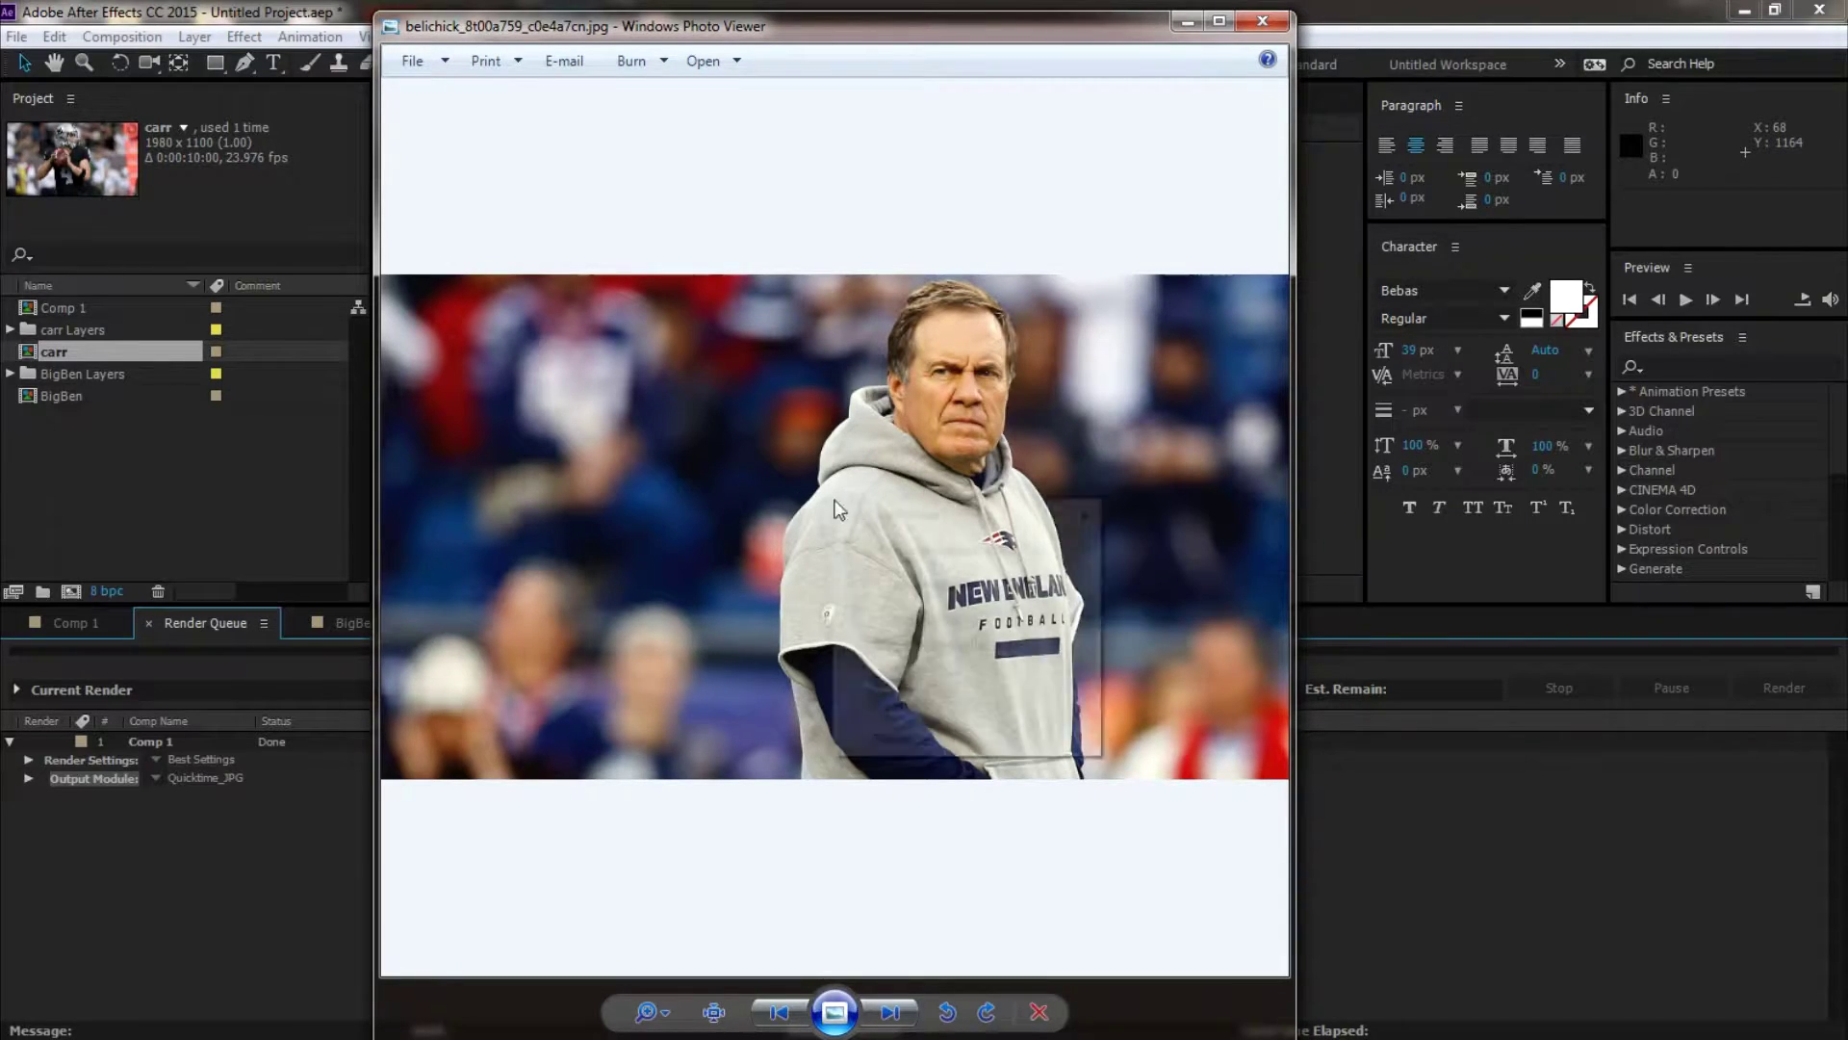
mouse_move(1078, 515)
left_click(1203, 565)
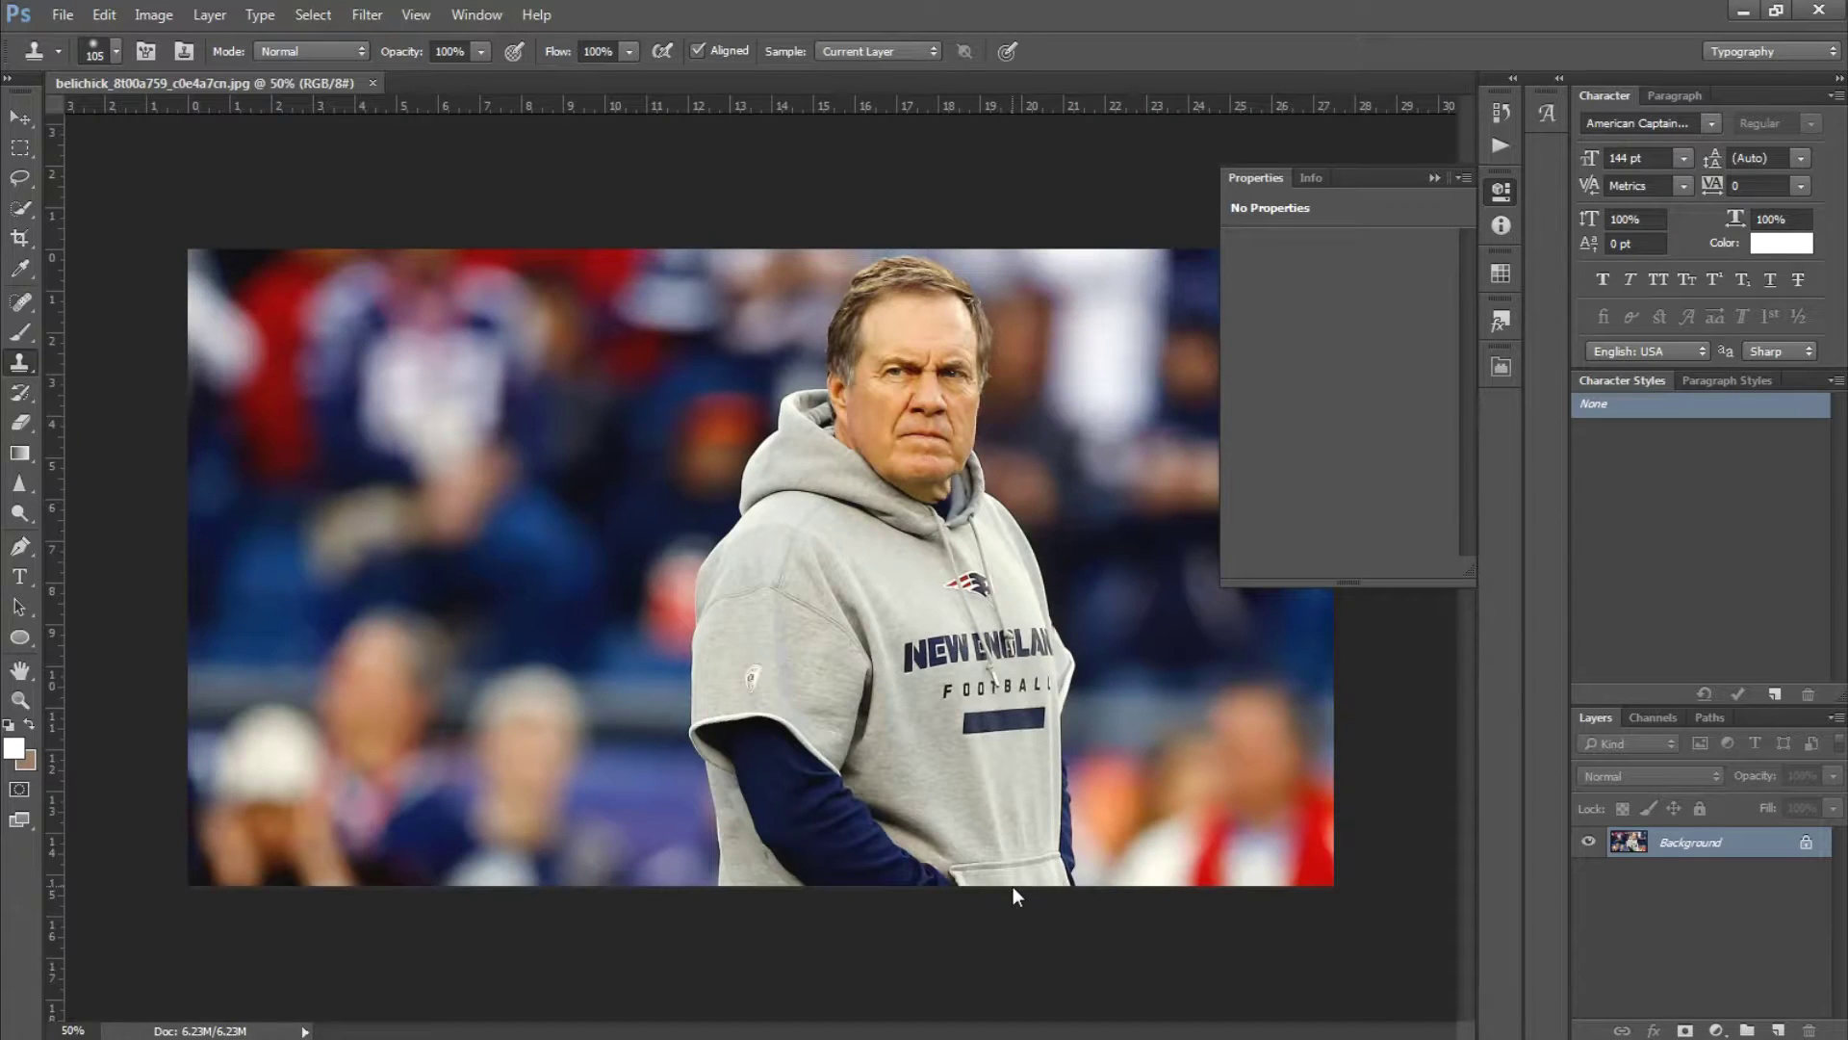
Step: Select the whole figure of the coach, from hair and hood down to both sleeves, with the Quick Selection tool
left_click(27, 210)
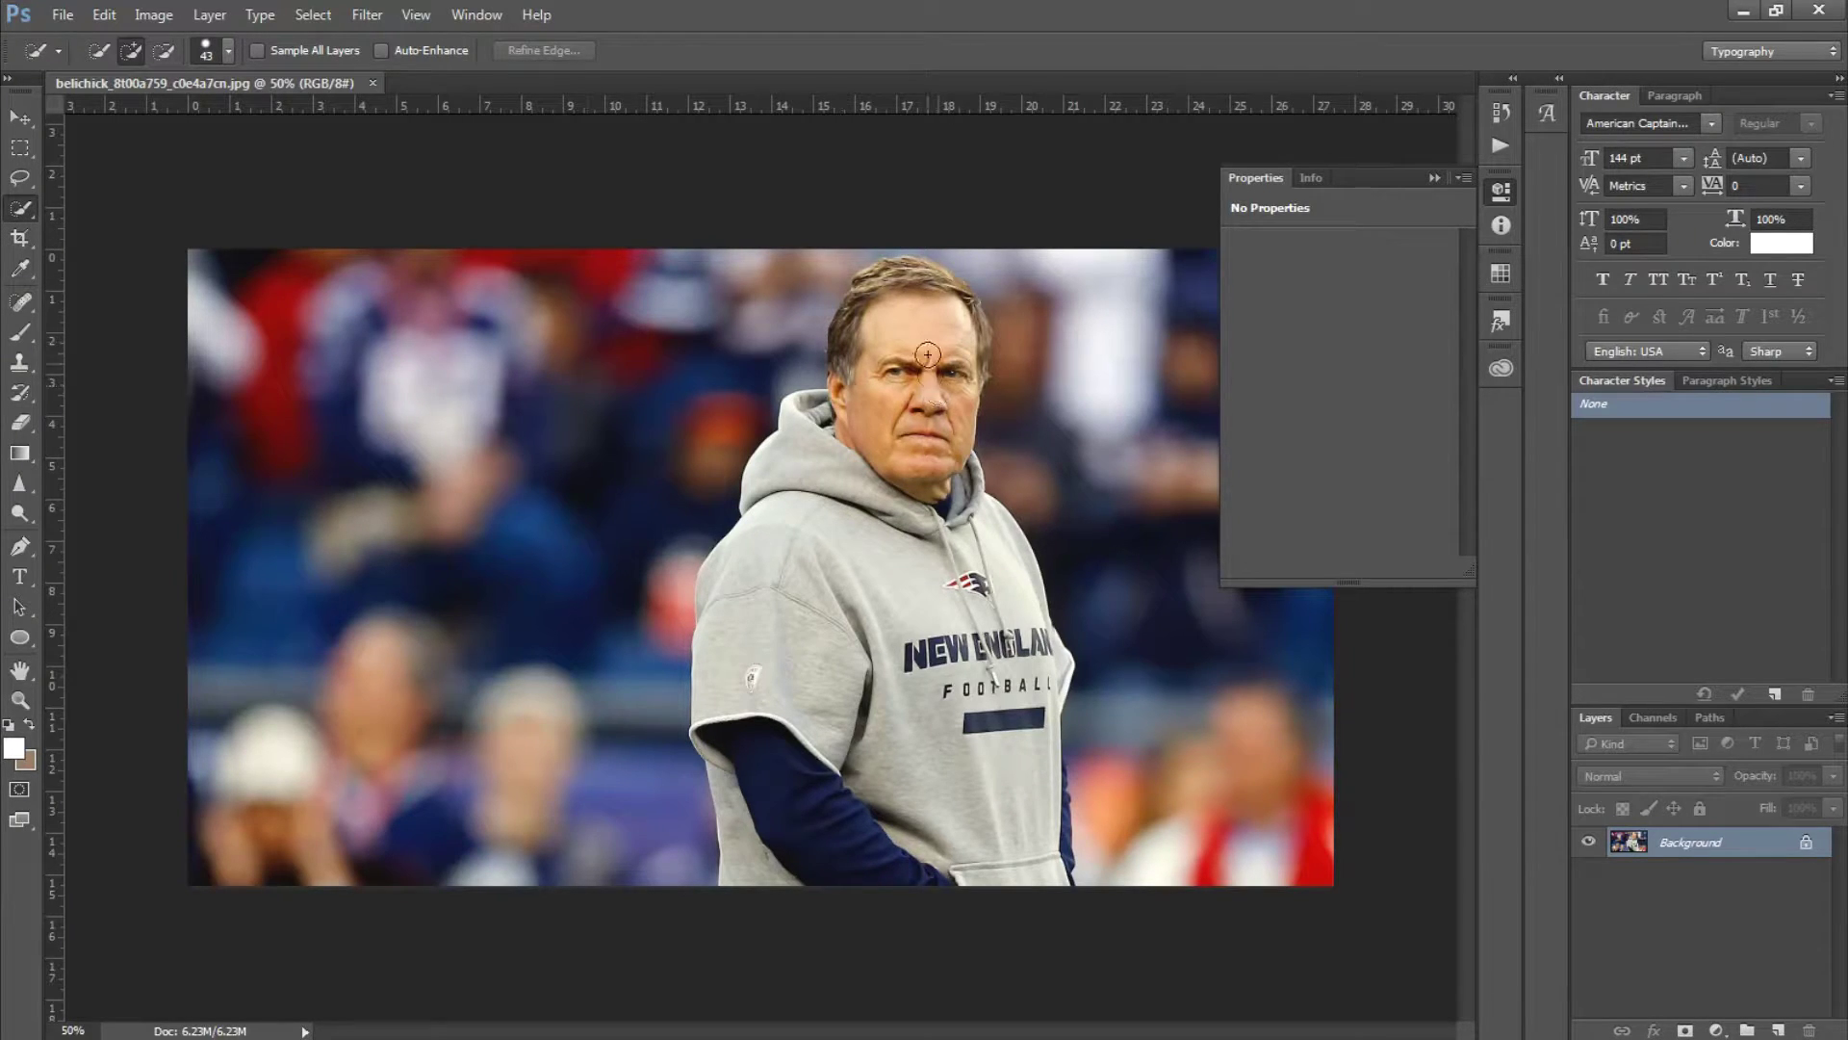
mouse_move(919, 507)
left_mouse_down()
mouse_move(908, 284)
mouse_move(925, 277)
mouse_move(876, 282)
left_mouse_up()
mouse_move(967, 331)
left_mouse_down()
mouse_move(944, 288)
mouse_move(861, 399)
mouse_move(814, 419)
left_mouse_up()
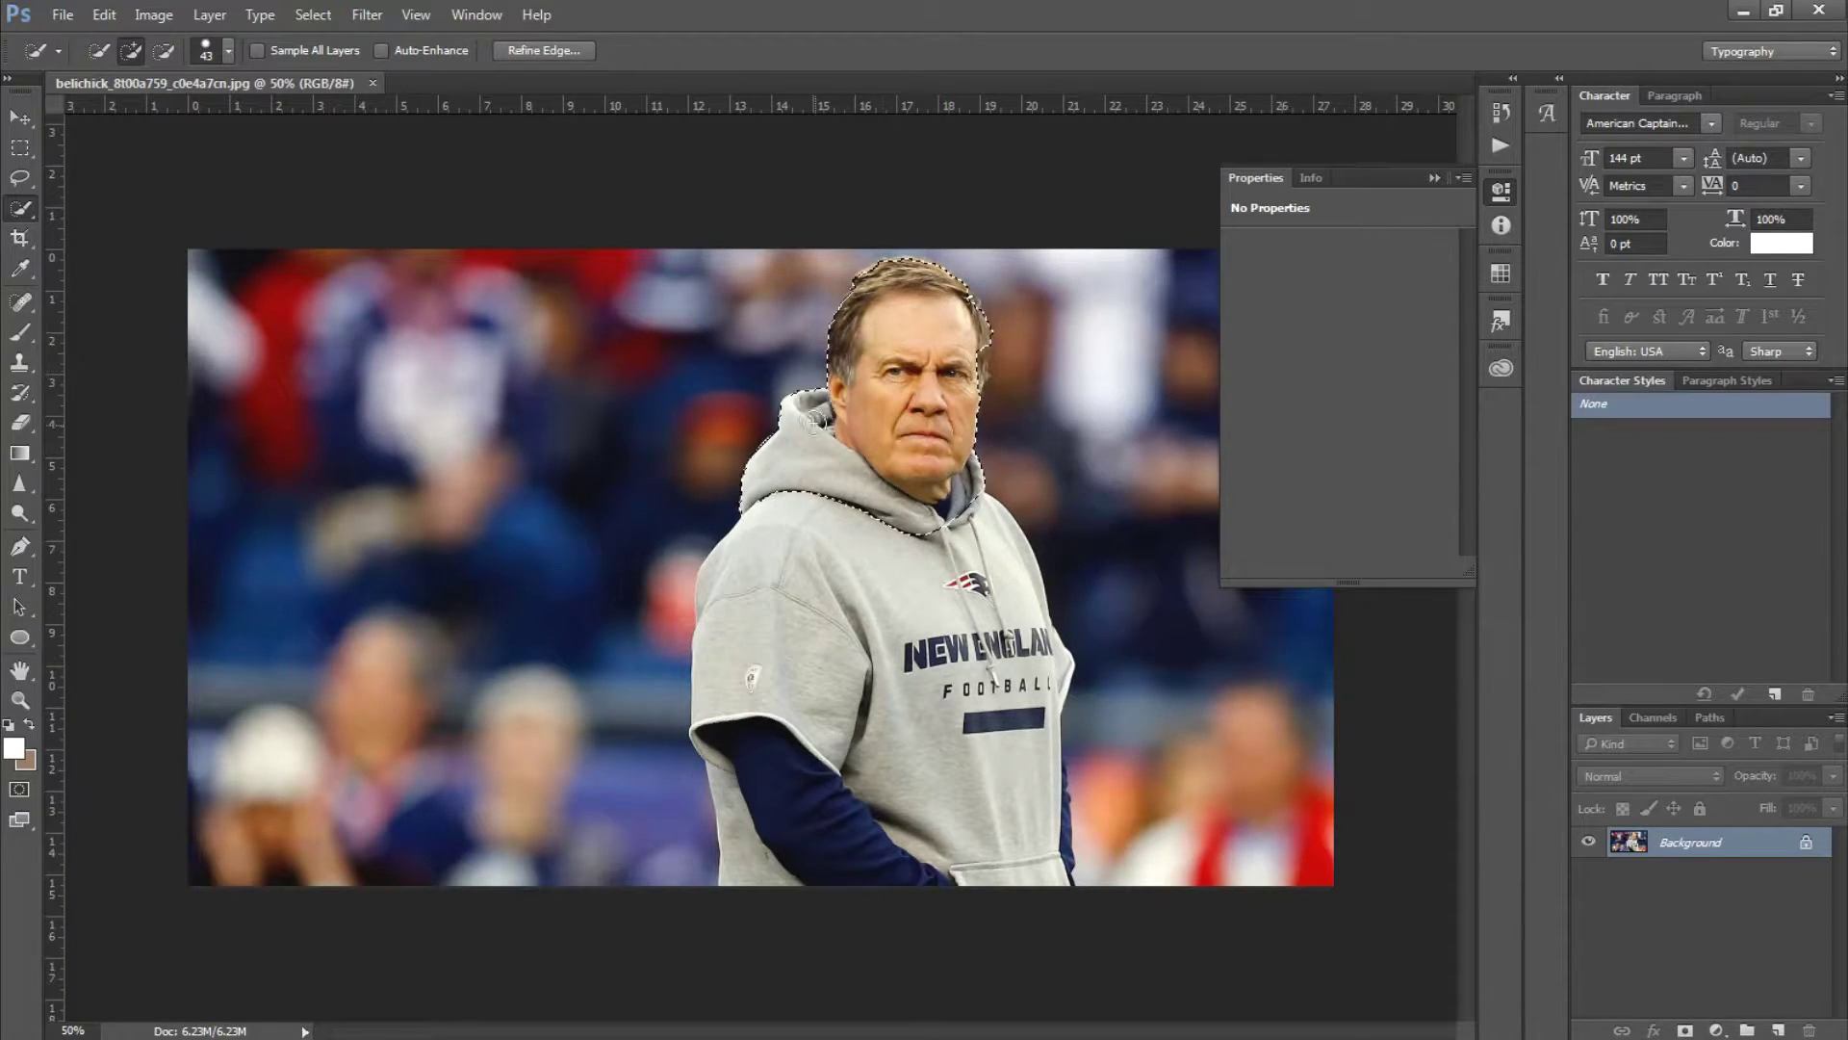
left_click_drag(913, 525, 982, 551)
left_click_drag(981, 638, 999, 771)
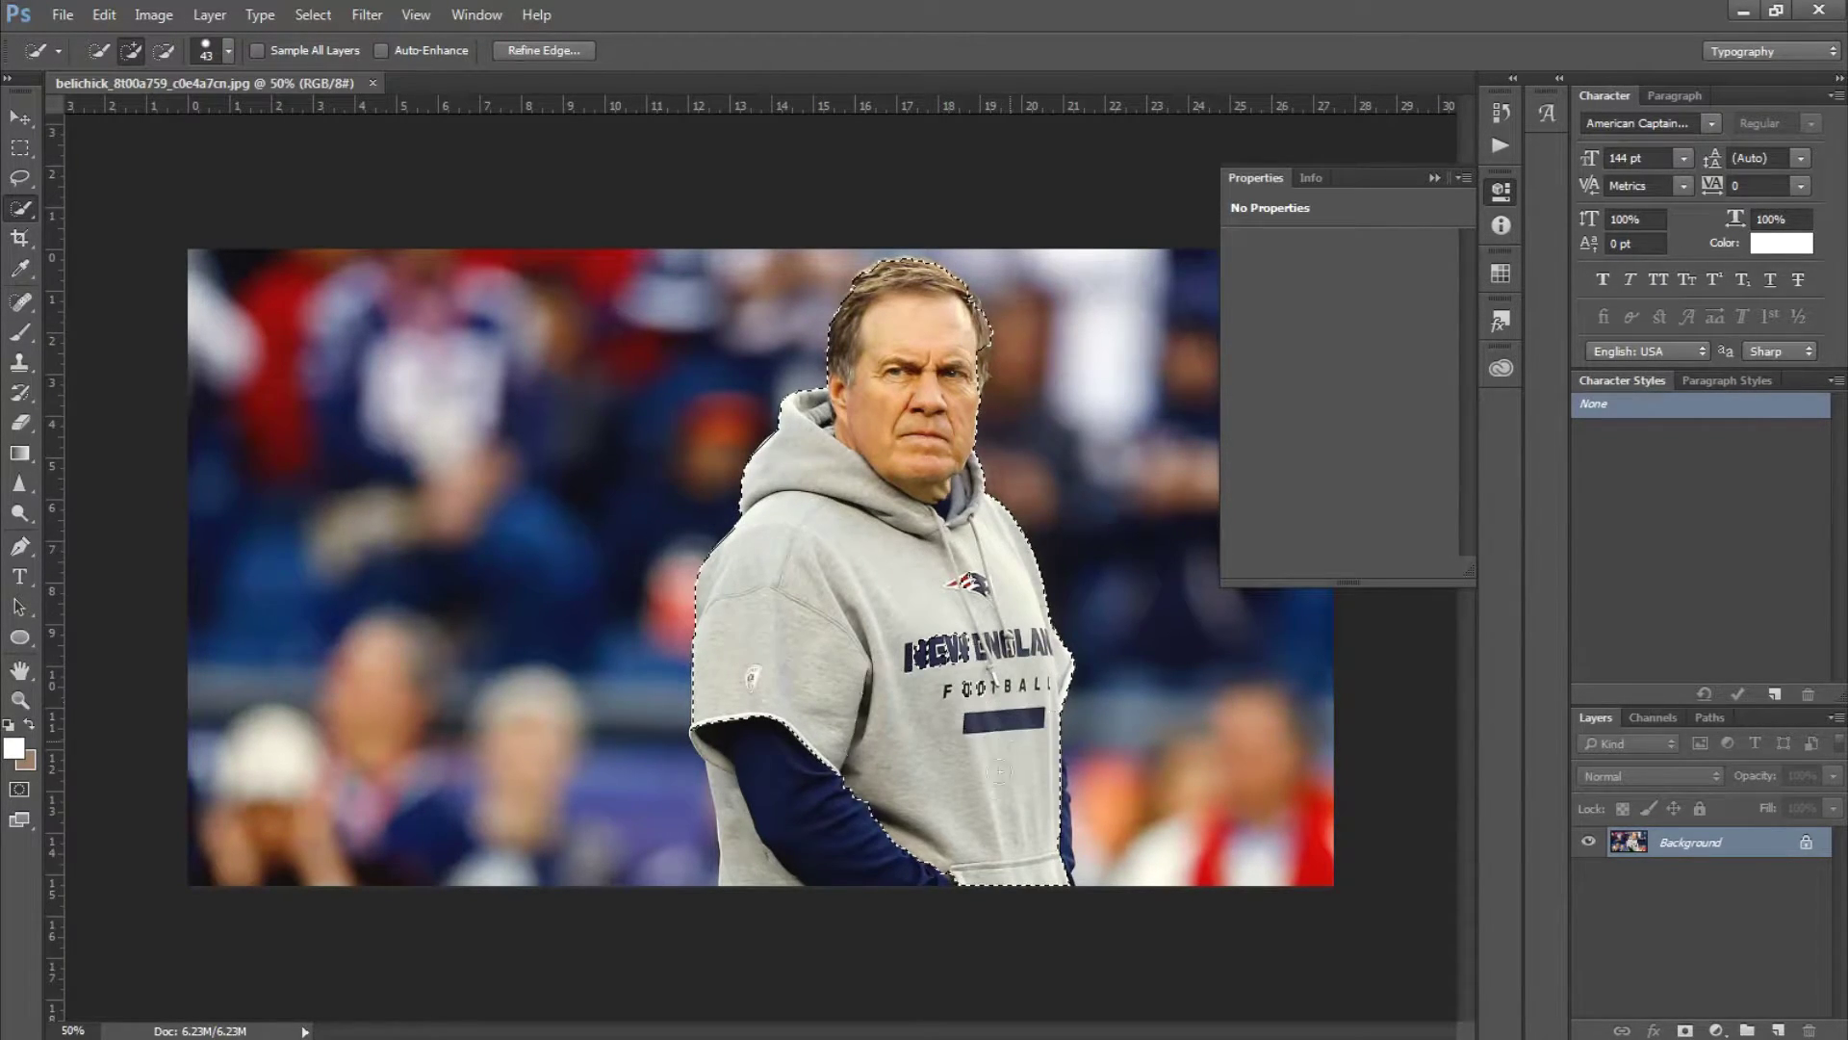
left_click_drag(863, 816, 761, 857)
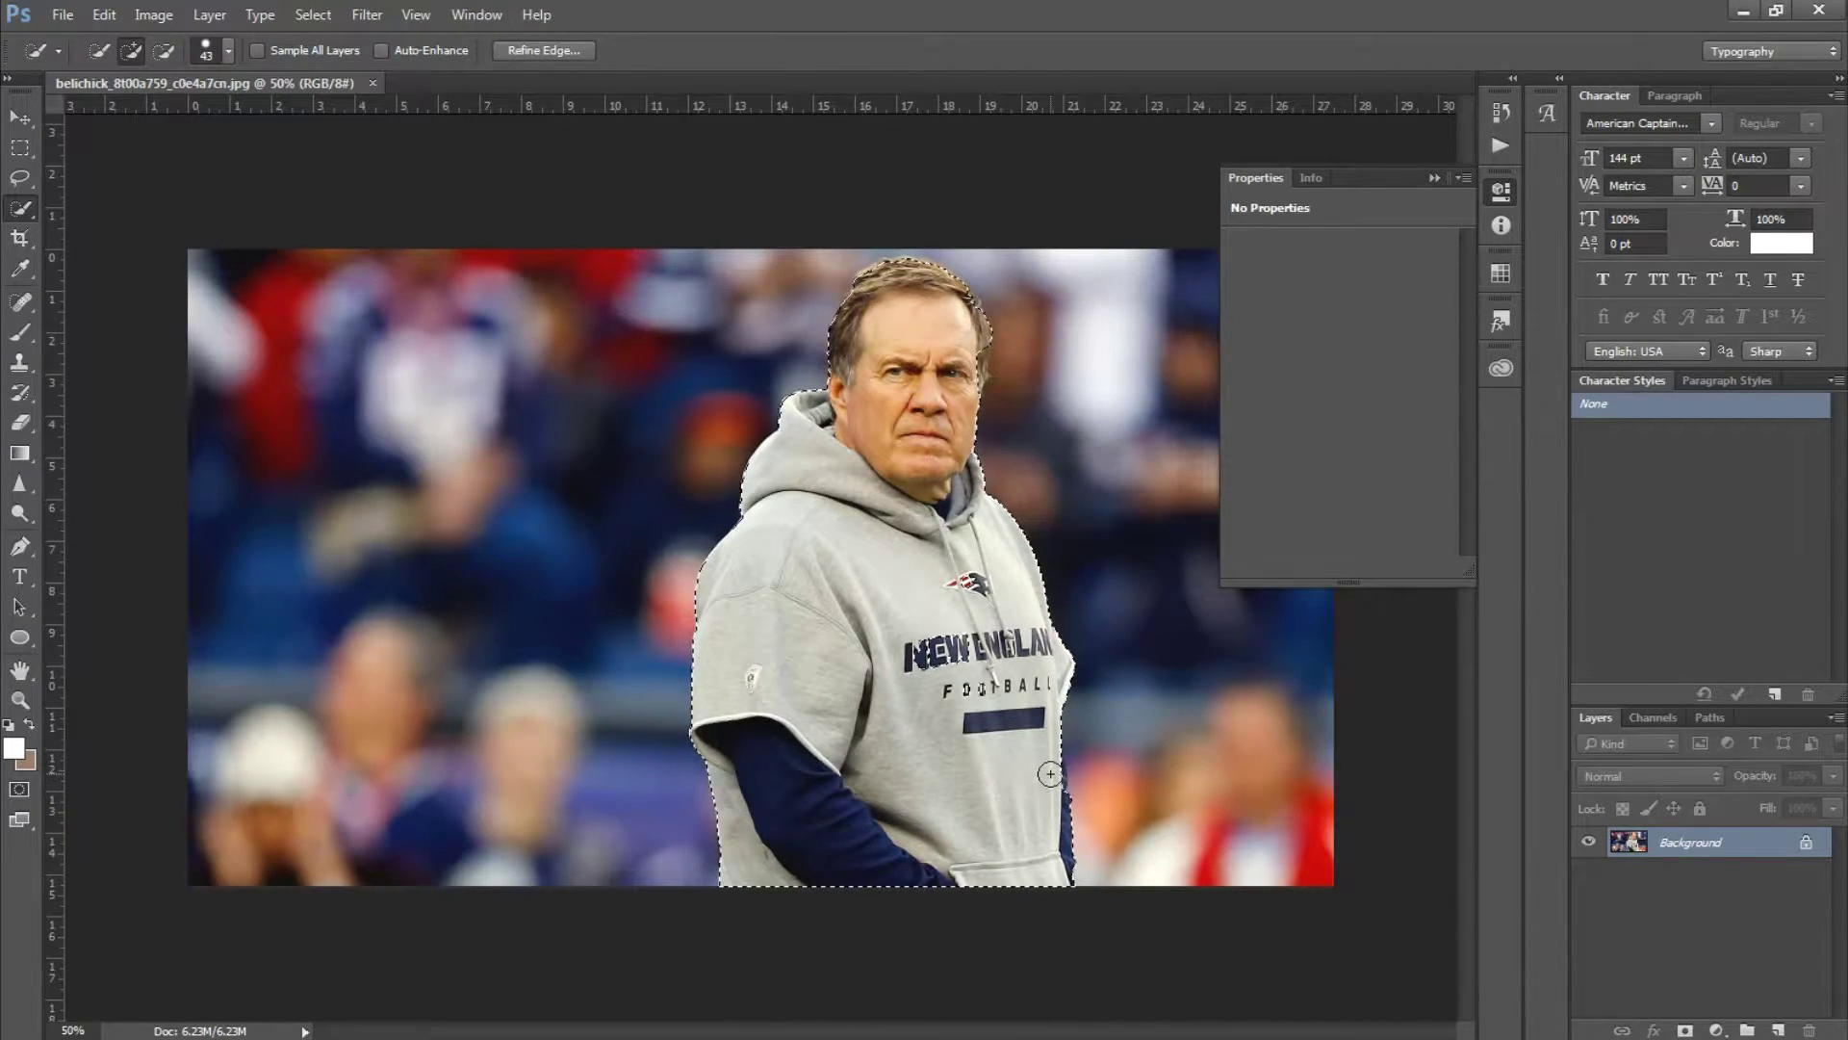
Step: Collapse the floating Properties panel and convert the locked Background into an editable layer named Layer 0
left_click(1439, 177)
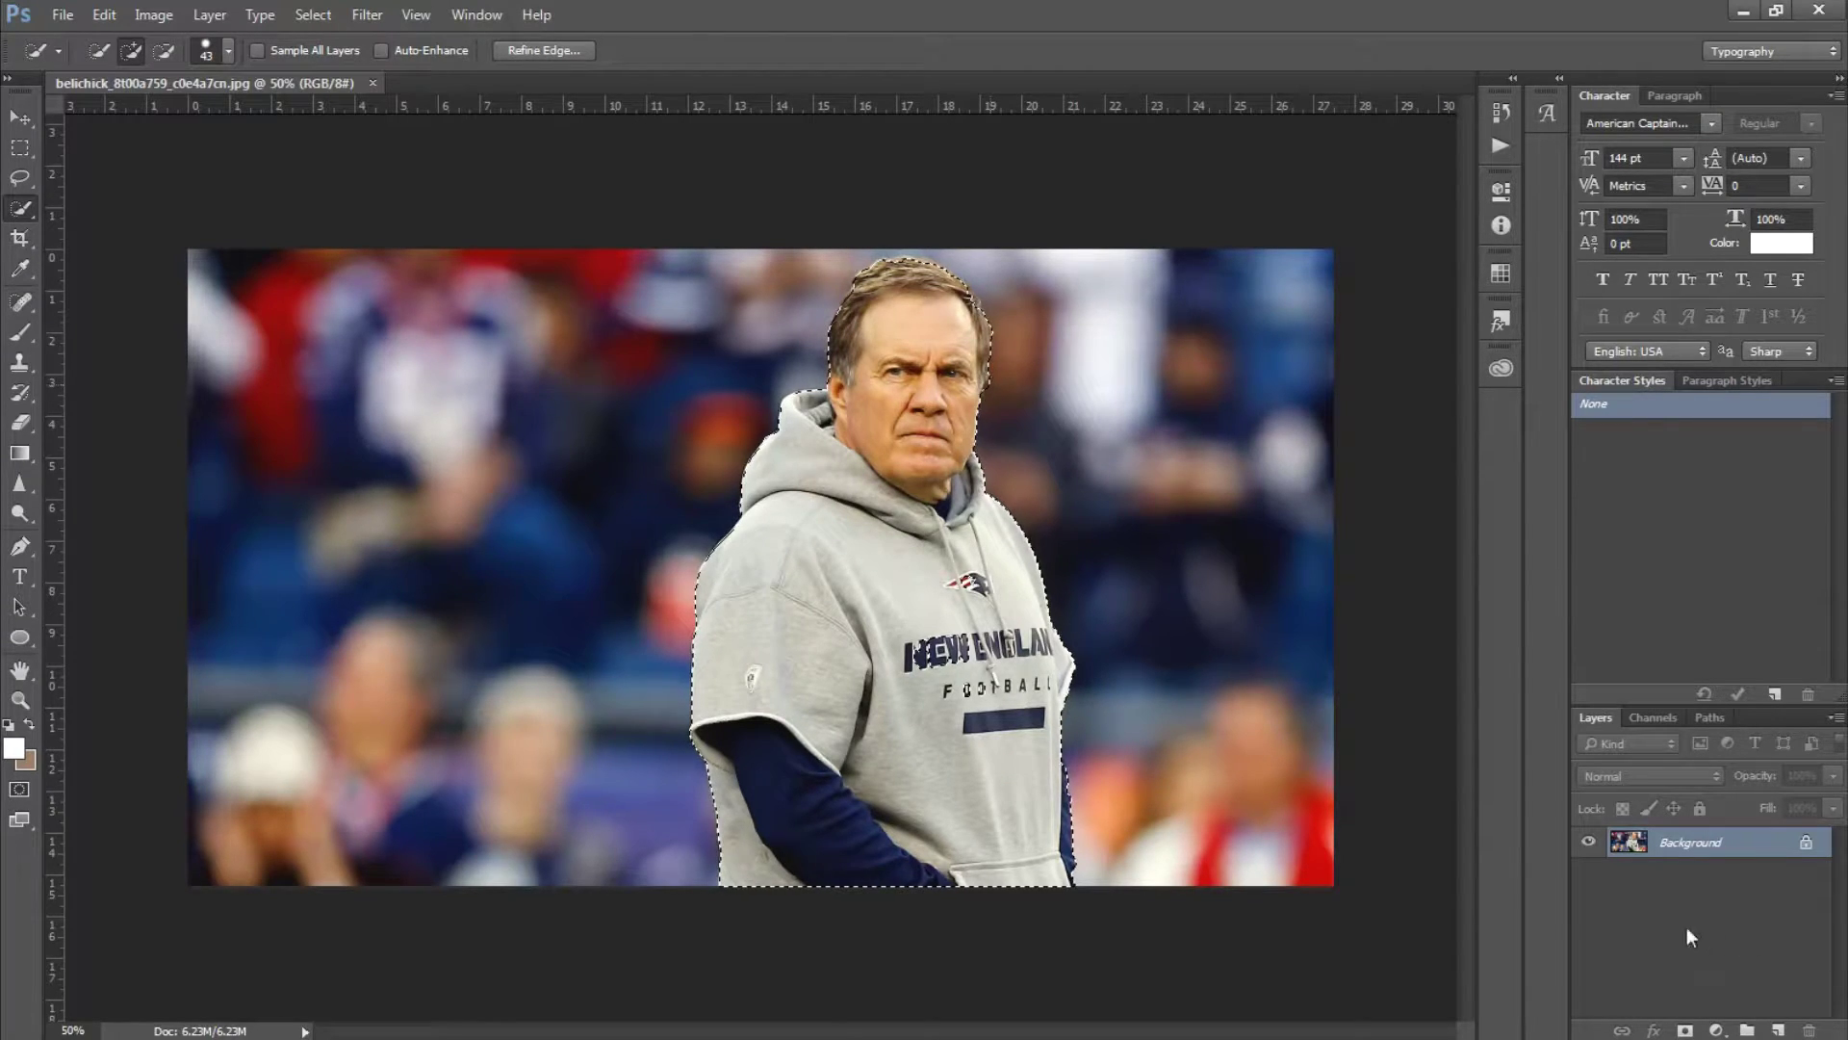
double_click(1620, 846)
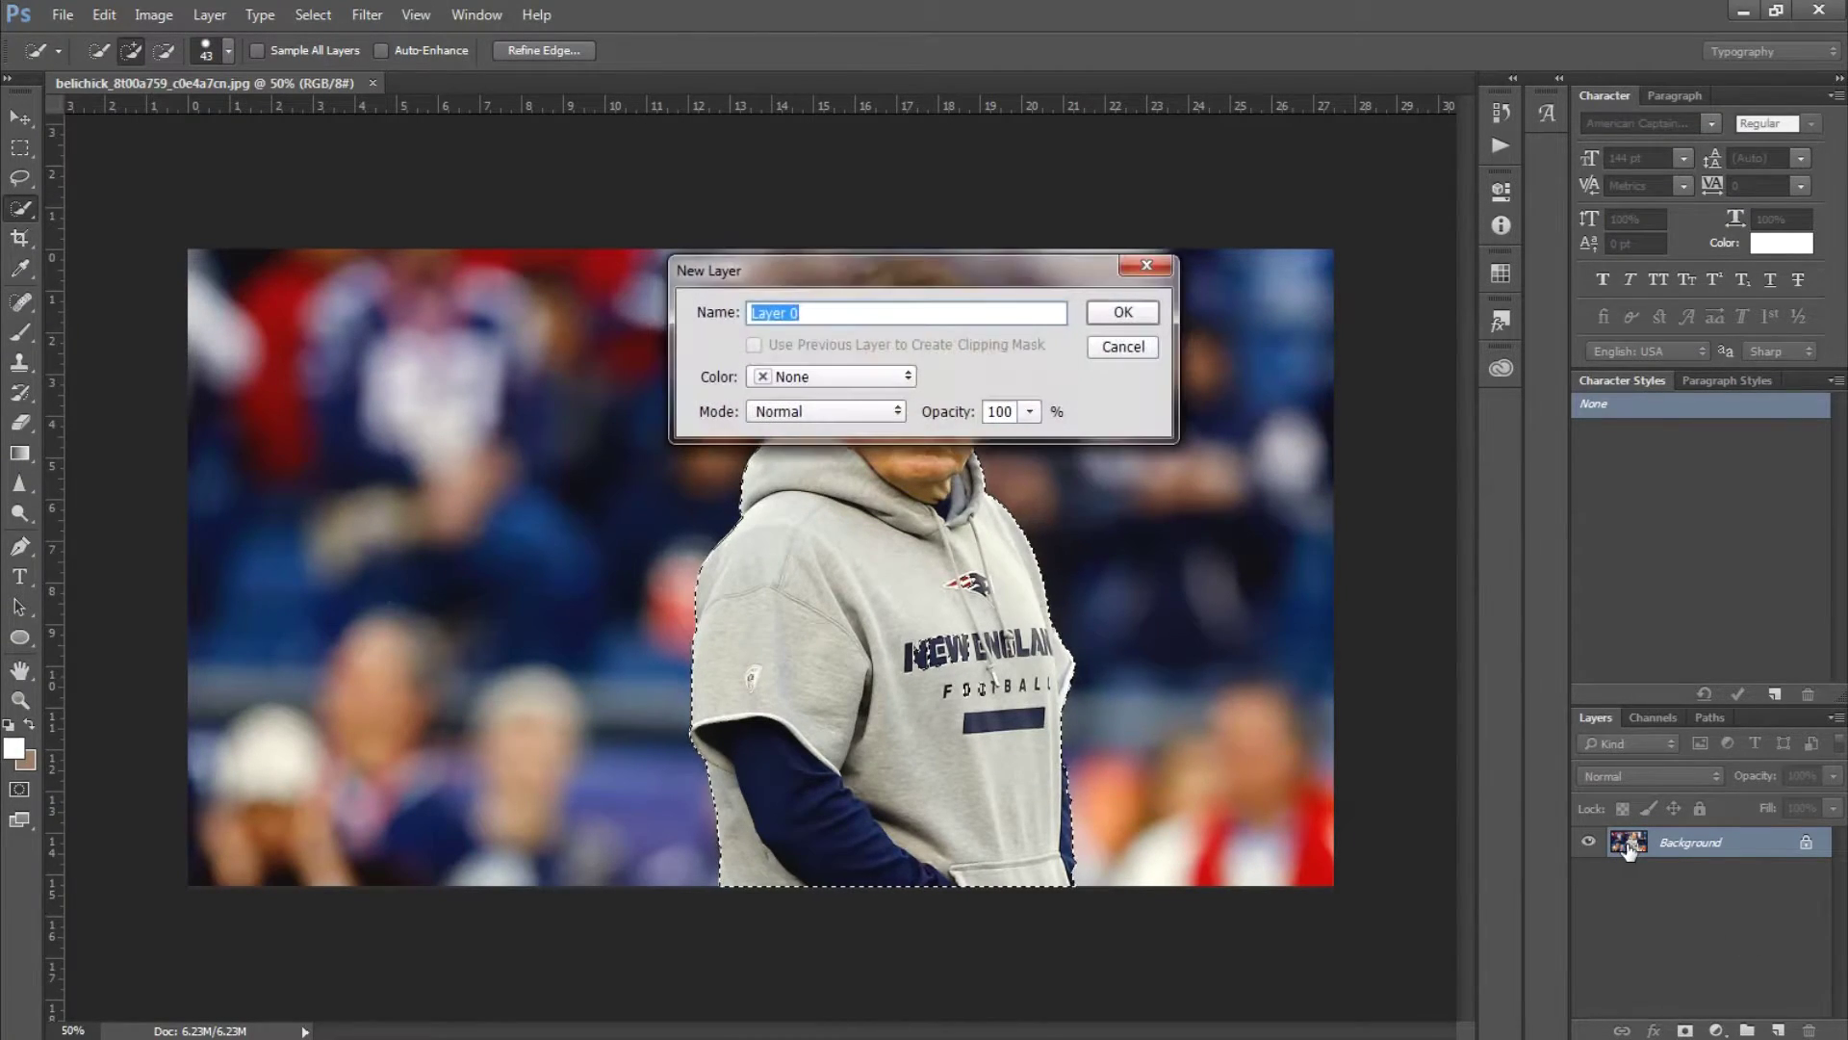
key("Return")
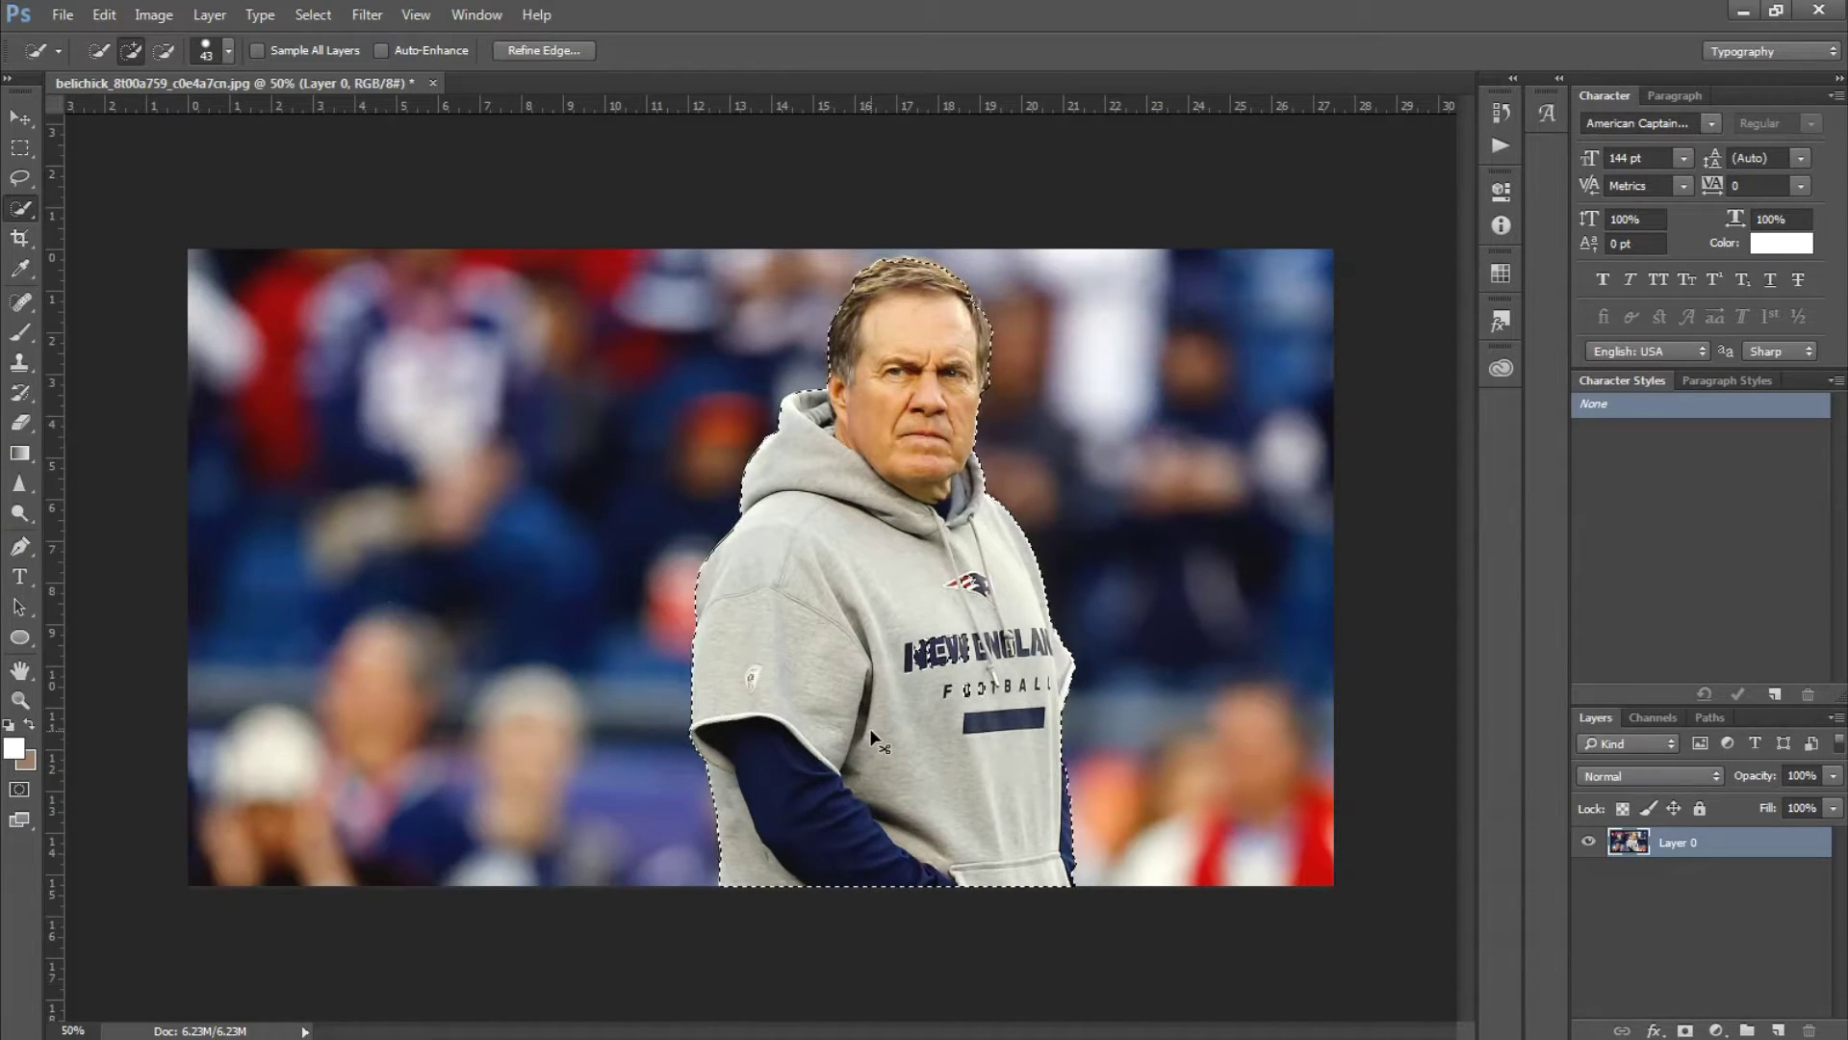
Step: Cut the selected coach out of Layer 0 so the figure is on the clipboard, and clear the selection
key("ctrl+x")
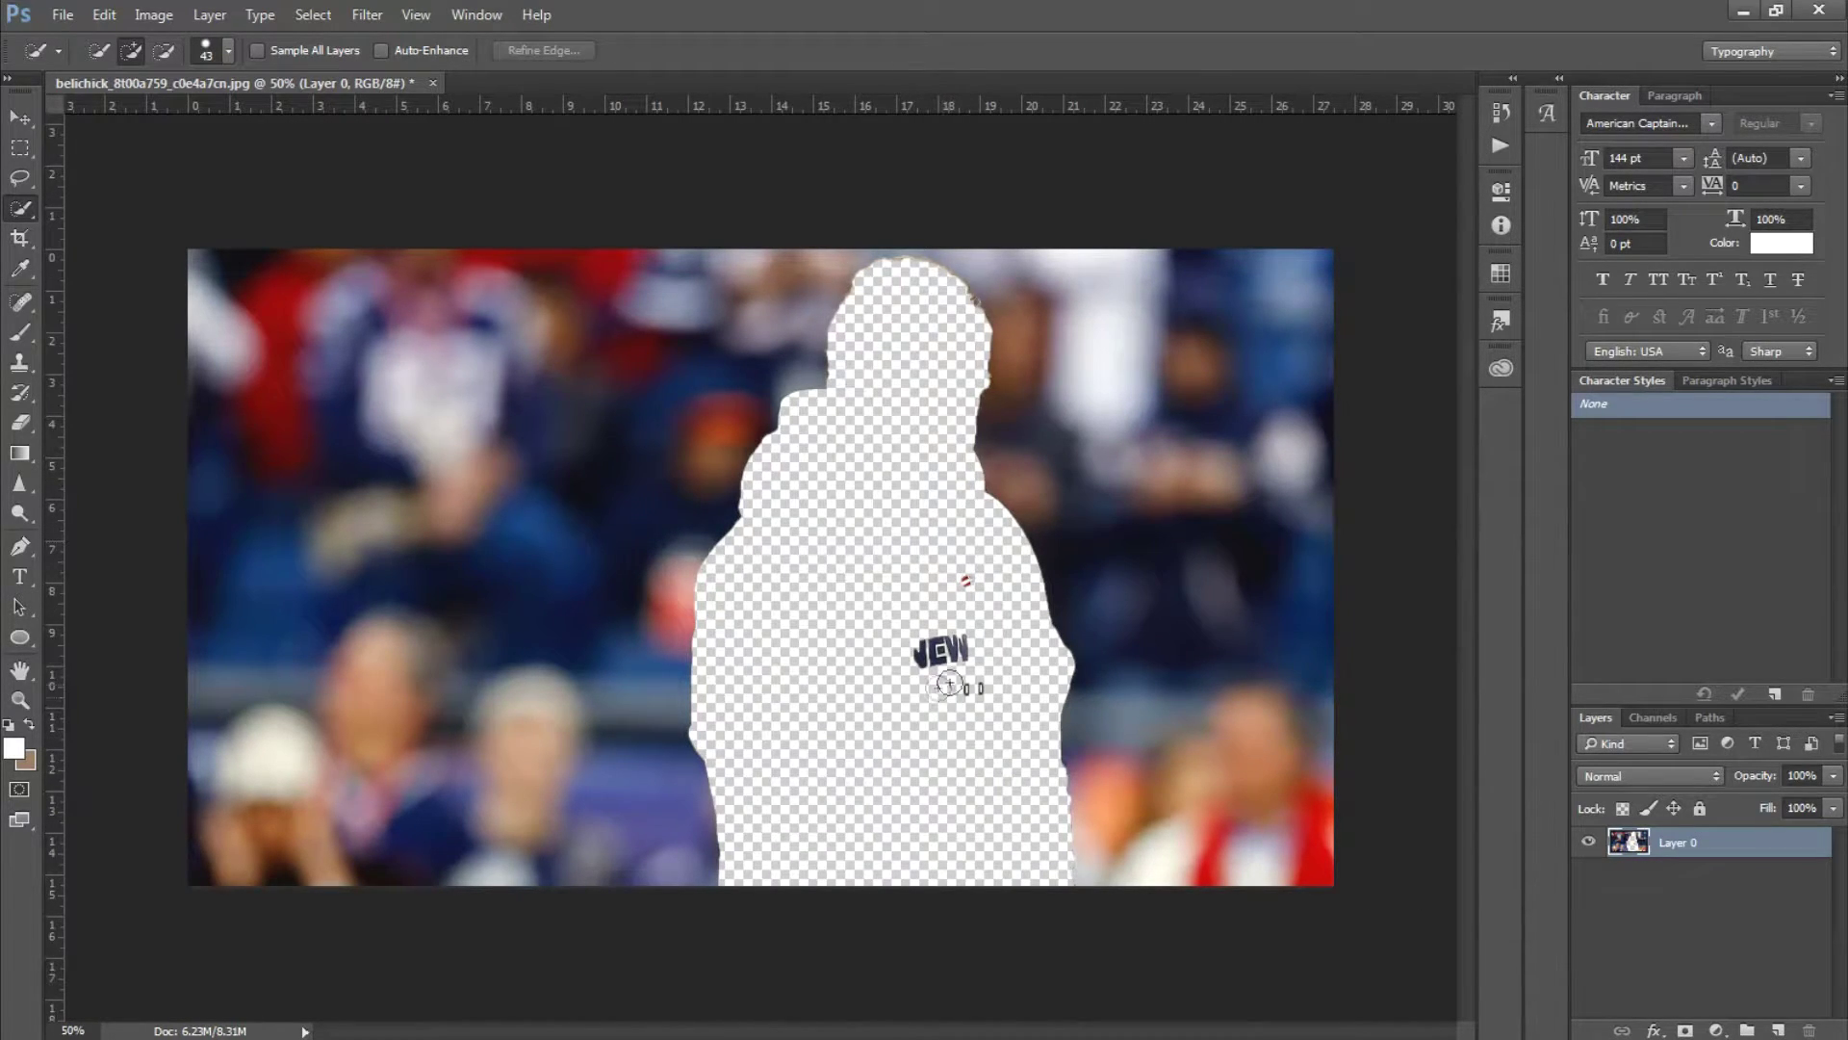
key("ctrl+z")
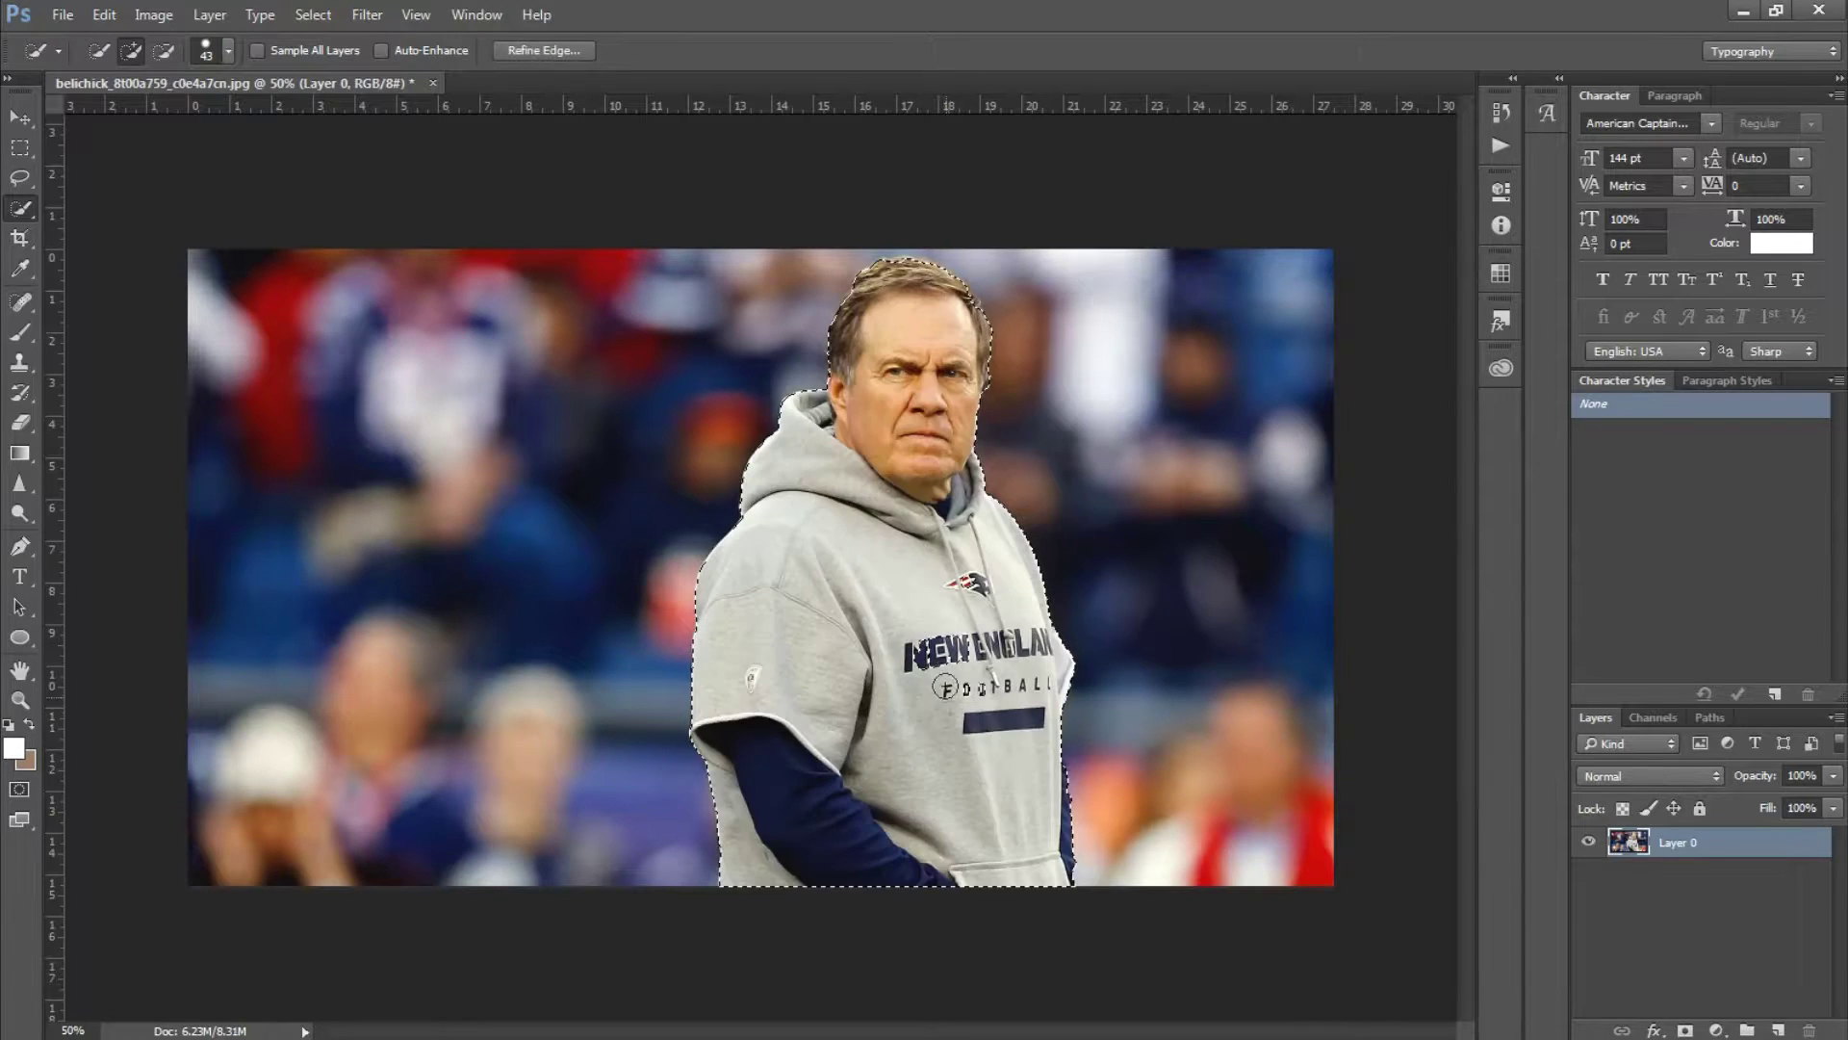
key("ctrl+x")
scroll(944, 450, "up", 4)
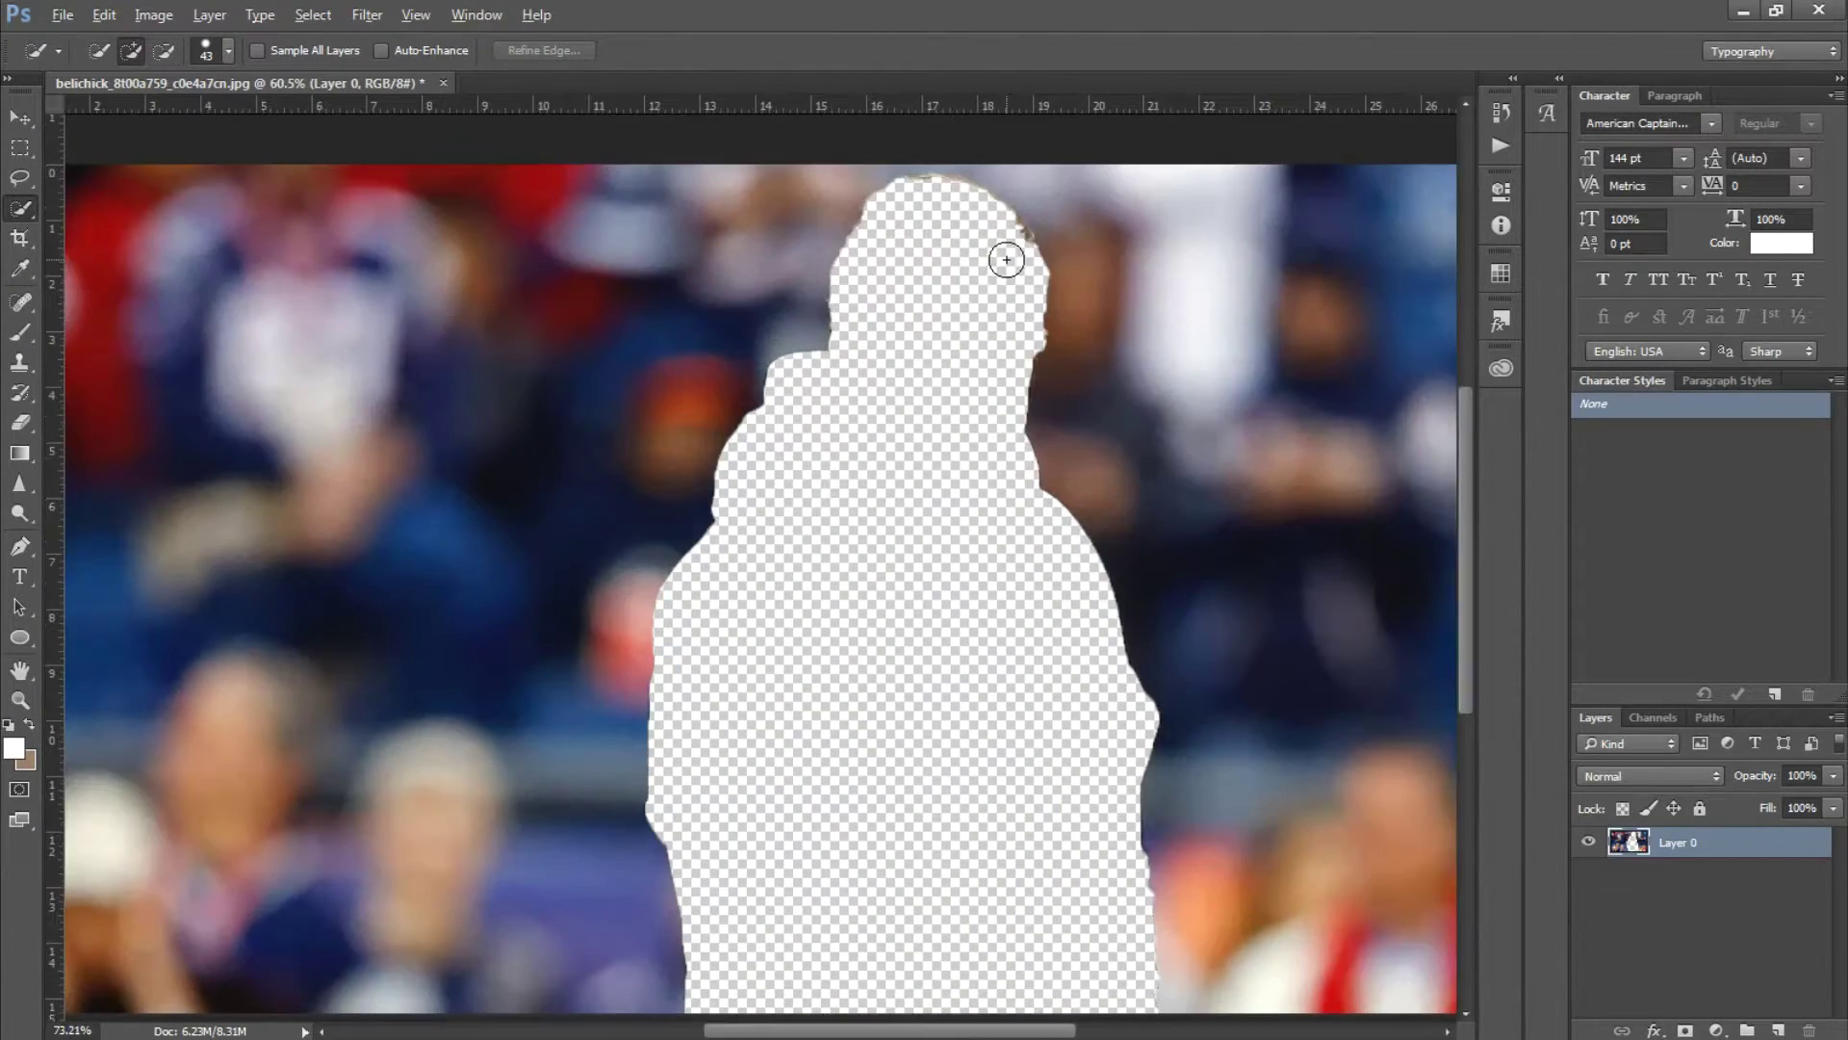
key("ctrl+z")
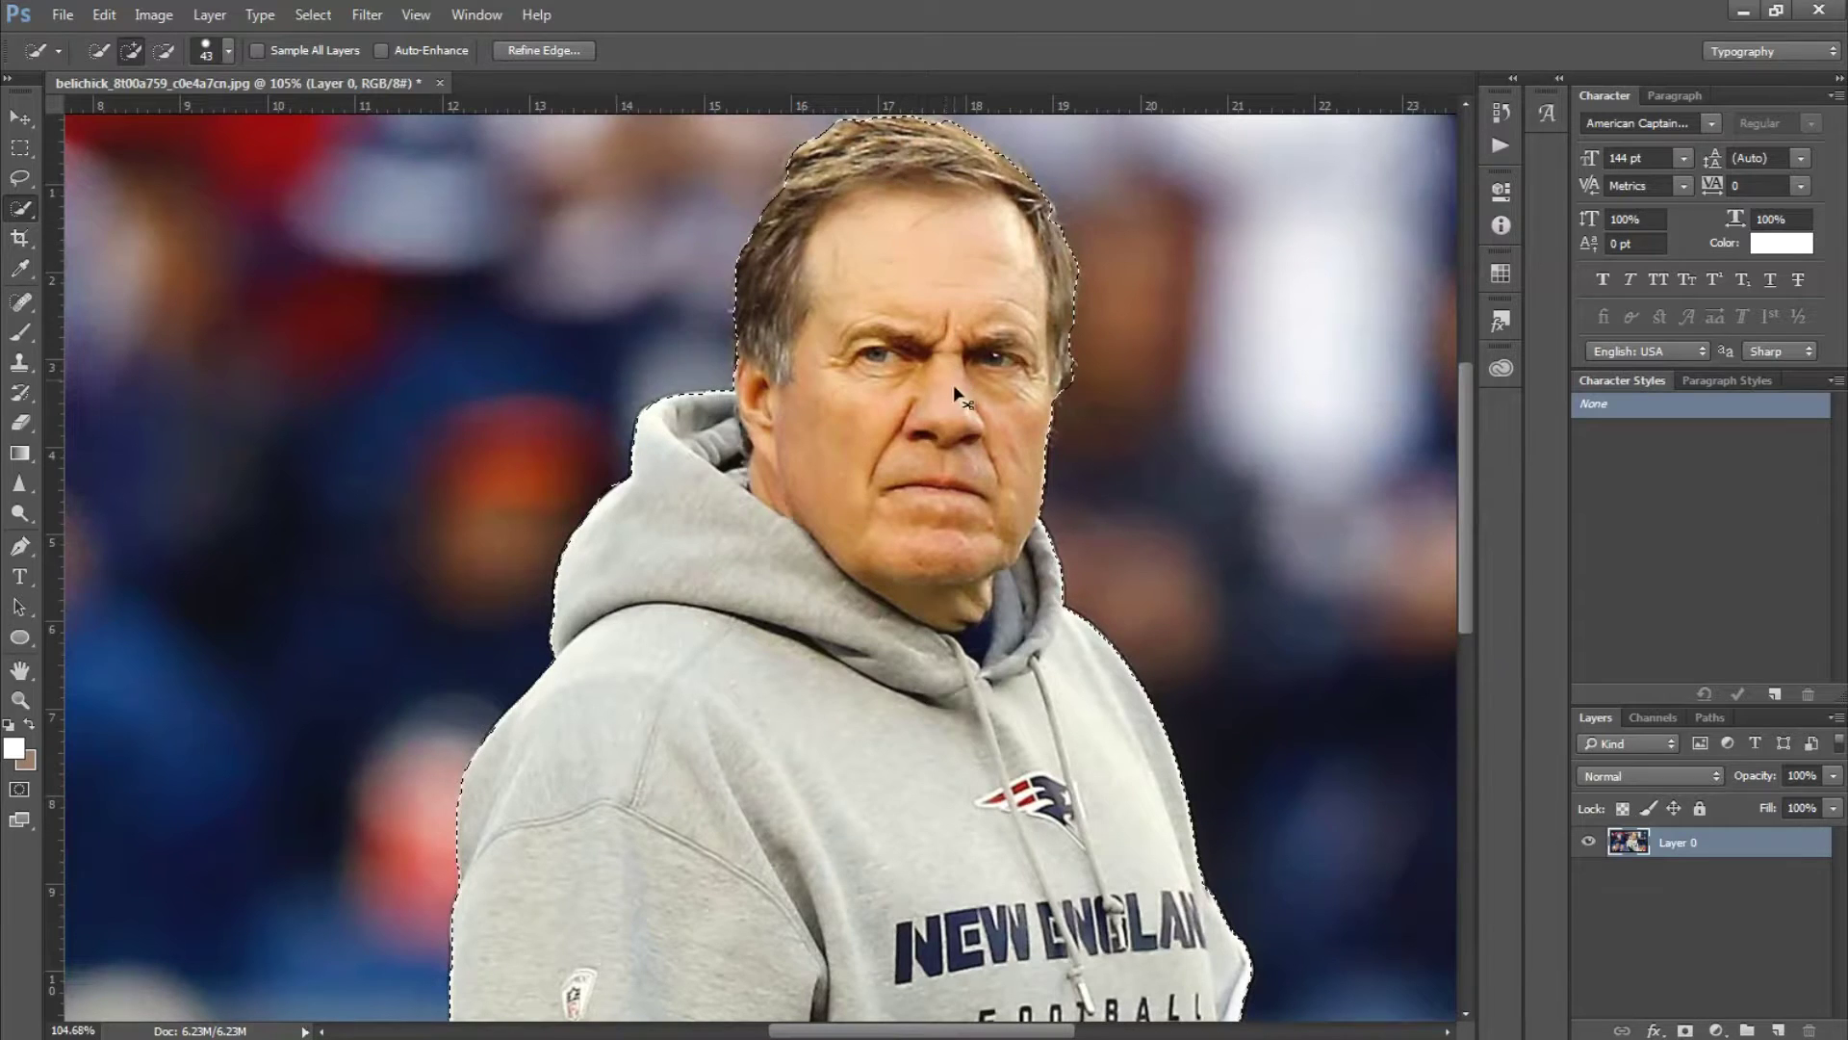
key("Delete")
key("ctrl+d")
scroll(940, 442, "down", 1)
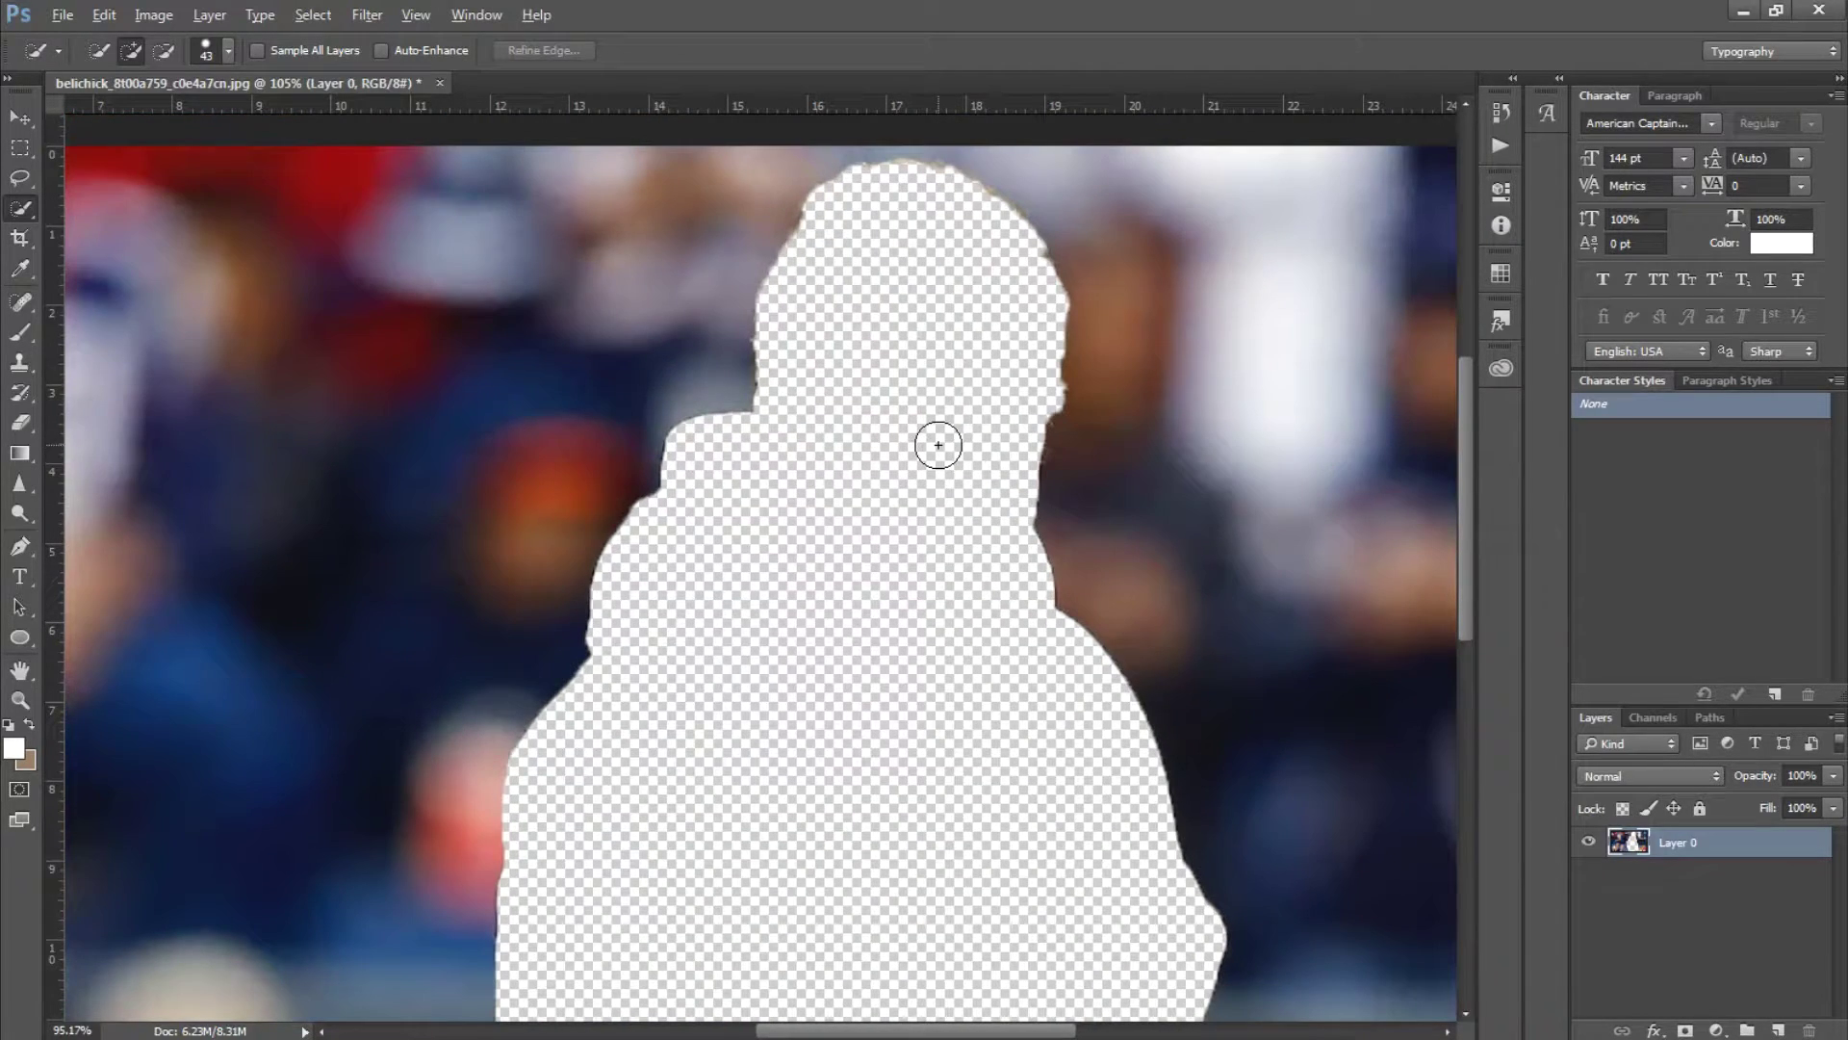
scroll(940, 482, "down", 2)
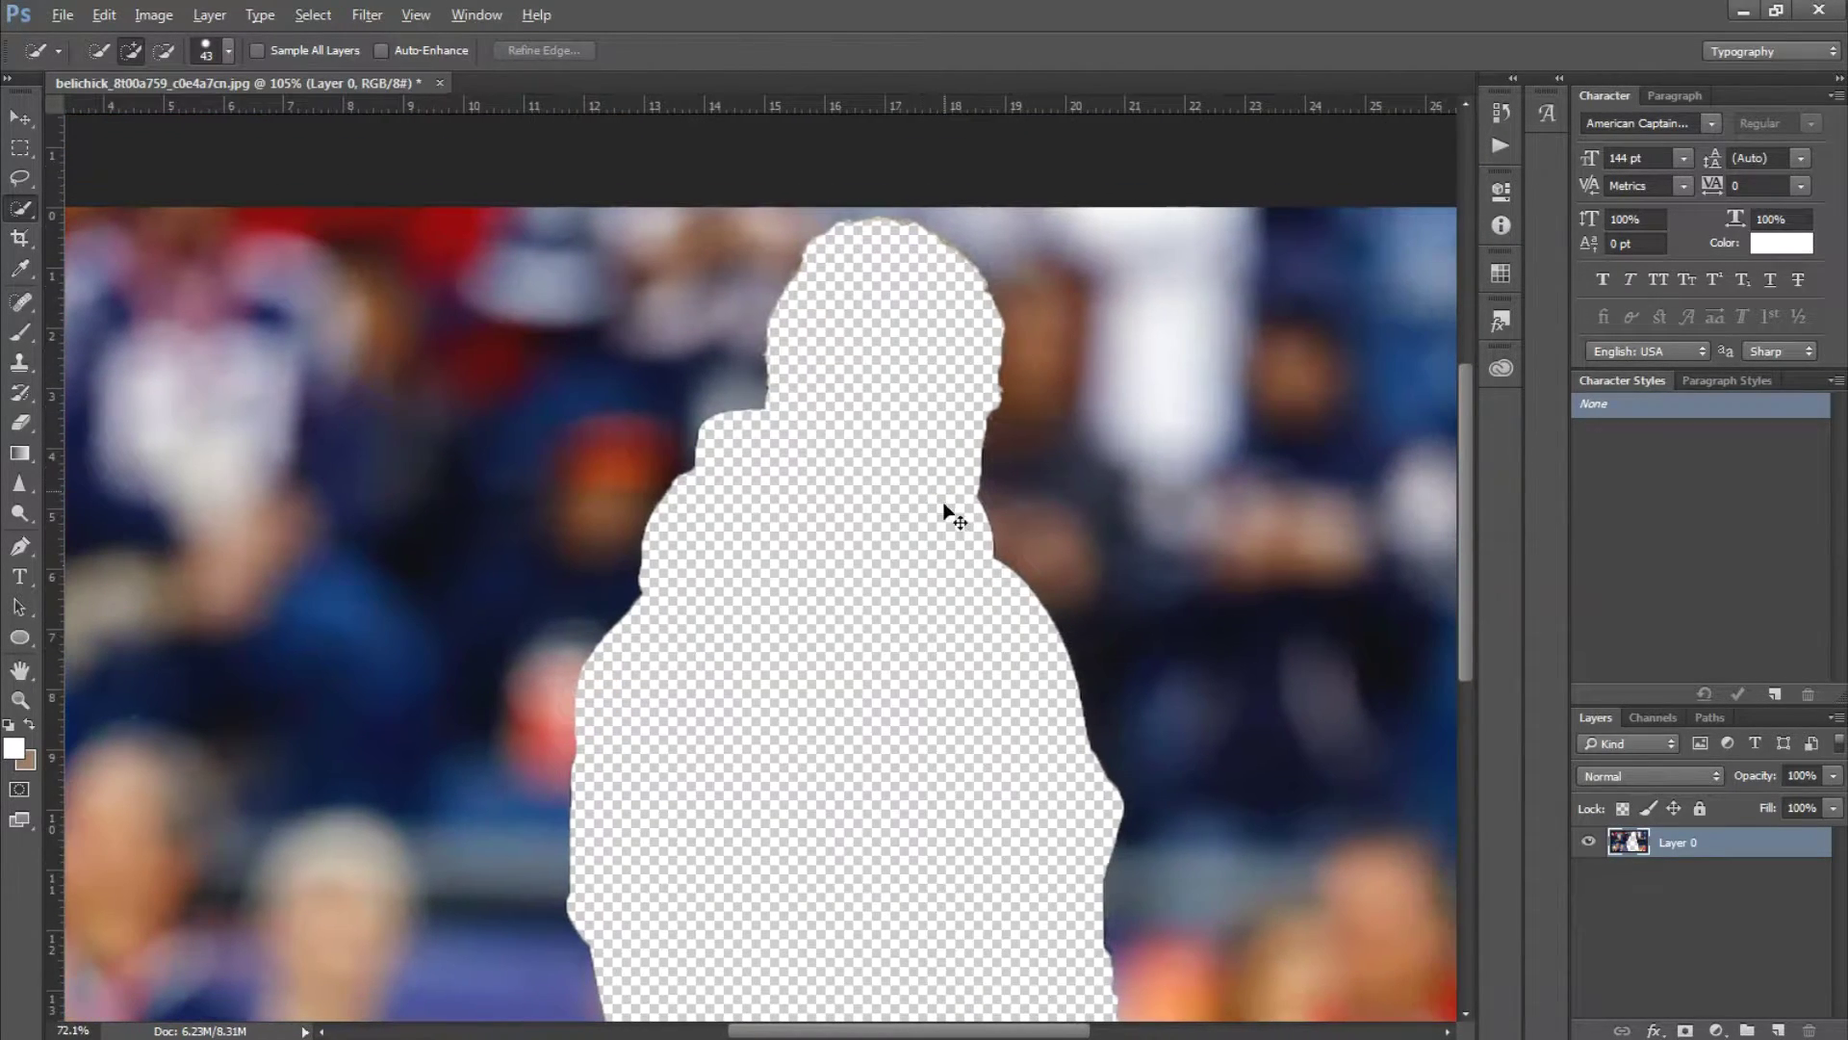
Step: Paste the cut-out coach onto a new layer and move it exactly over the hole in the background
key("ctrl+v")
key("v")
mouse_move(732, 510)
left_mouse_down()
mouse_move(864, 471)
mouse_move(864, 510)
mouse_move(816, 522)
mouse_move(892, 563)
left_mouse_up()
scroll(887, 537, "down", 1)
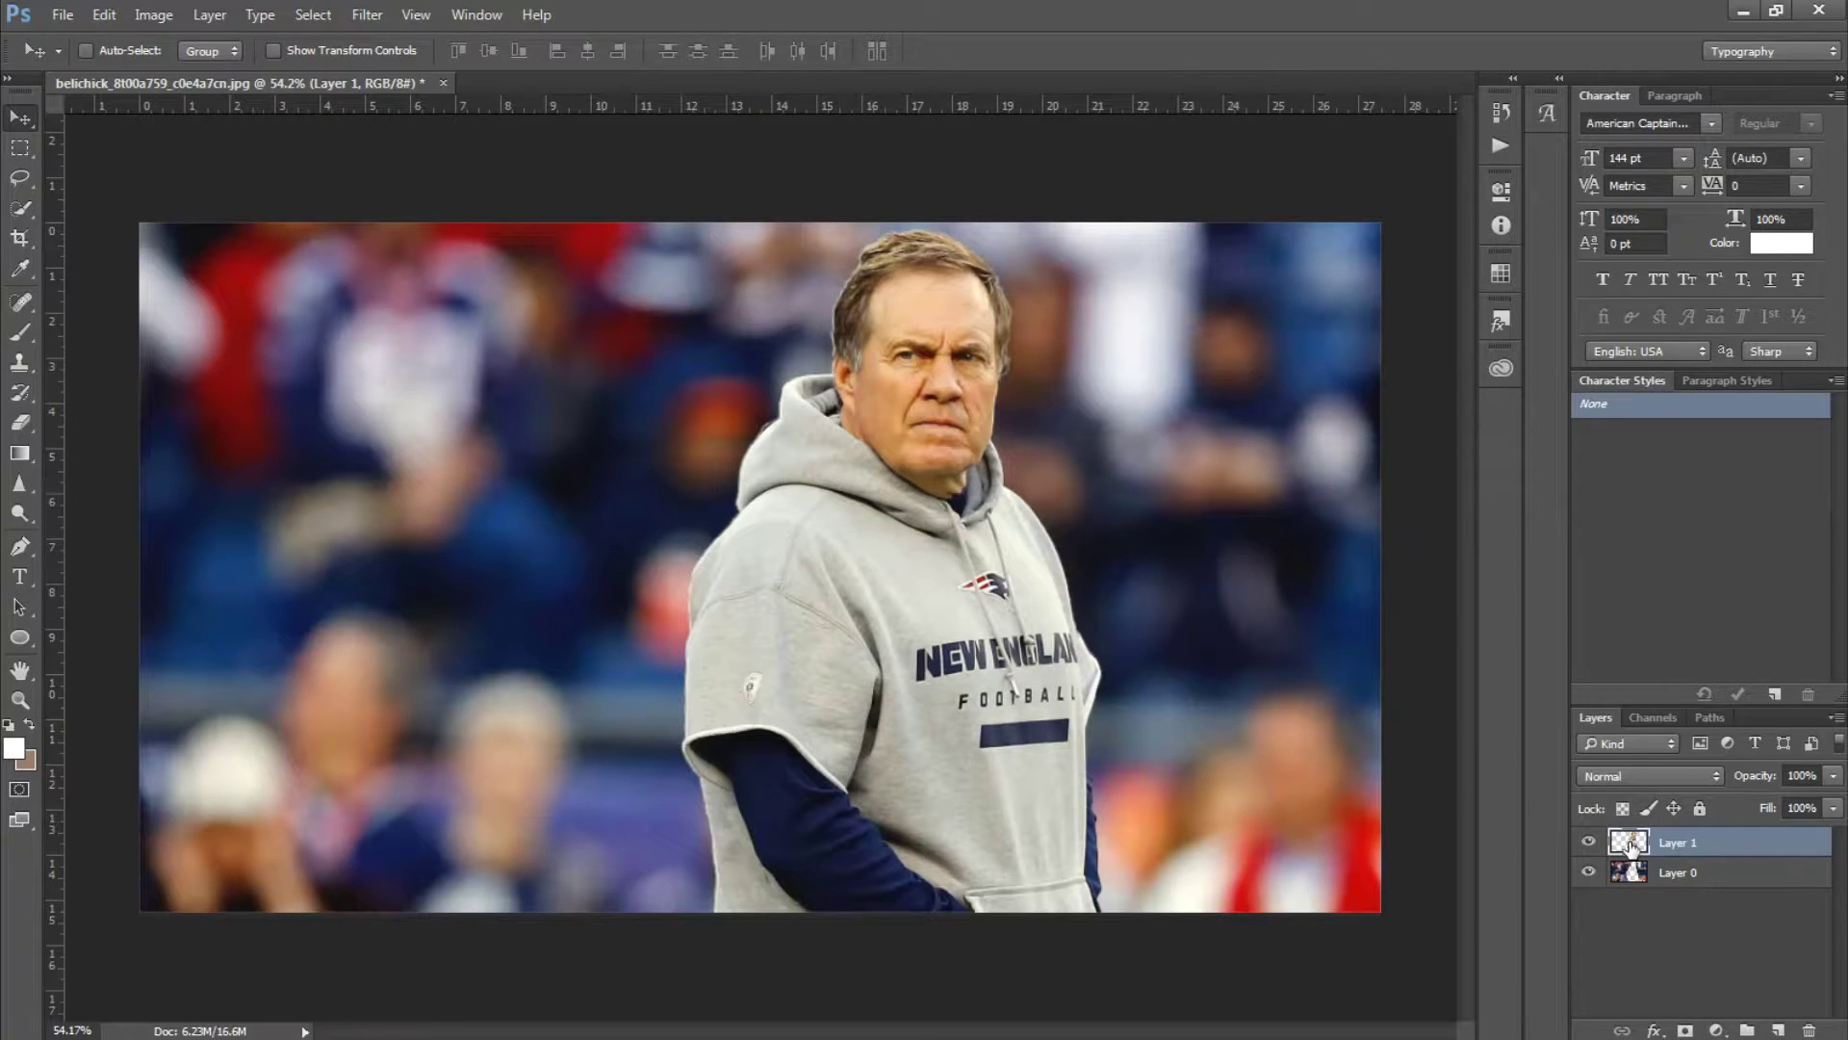
Step: Load the coach's outline from Layer 1 as a selection, make Layer 0 active and expand the selection by 5 pixels
key("ctrl")
left_click(1630, 844, "ctrl")
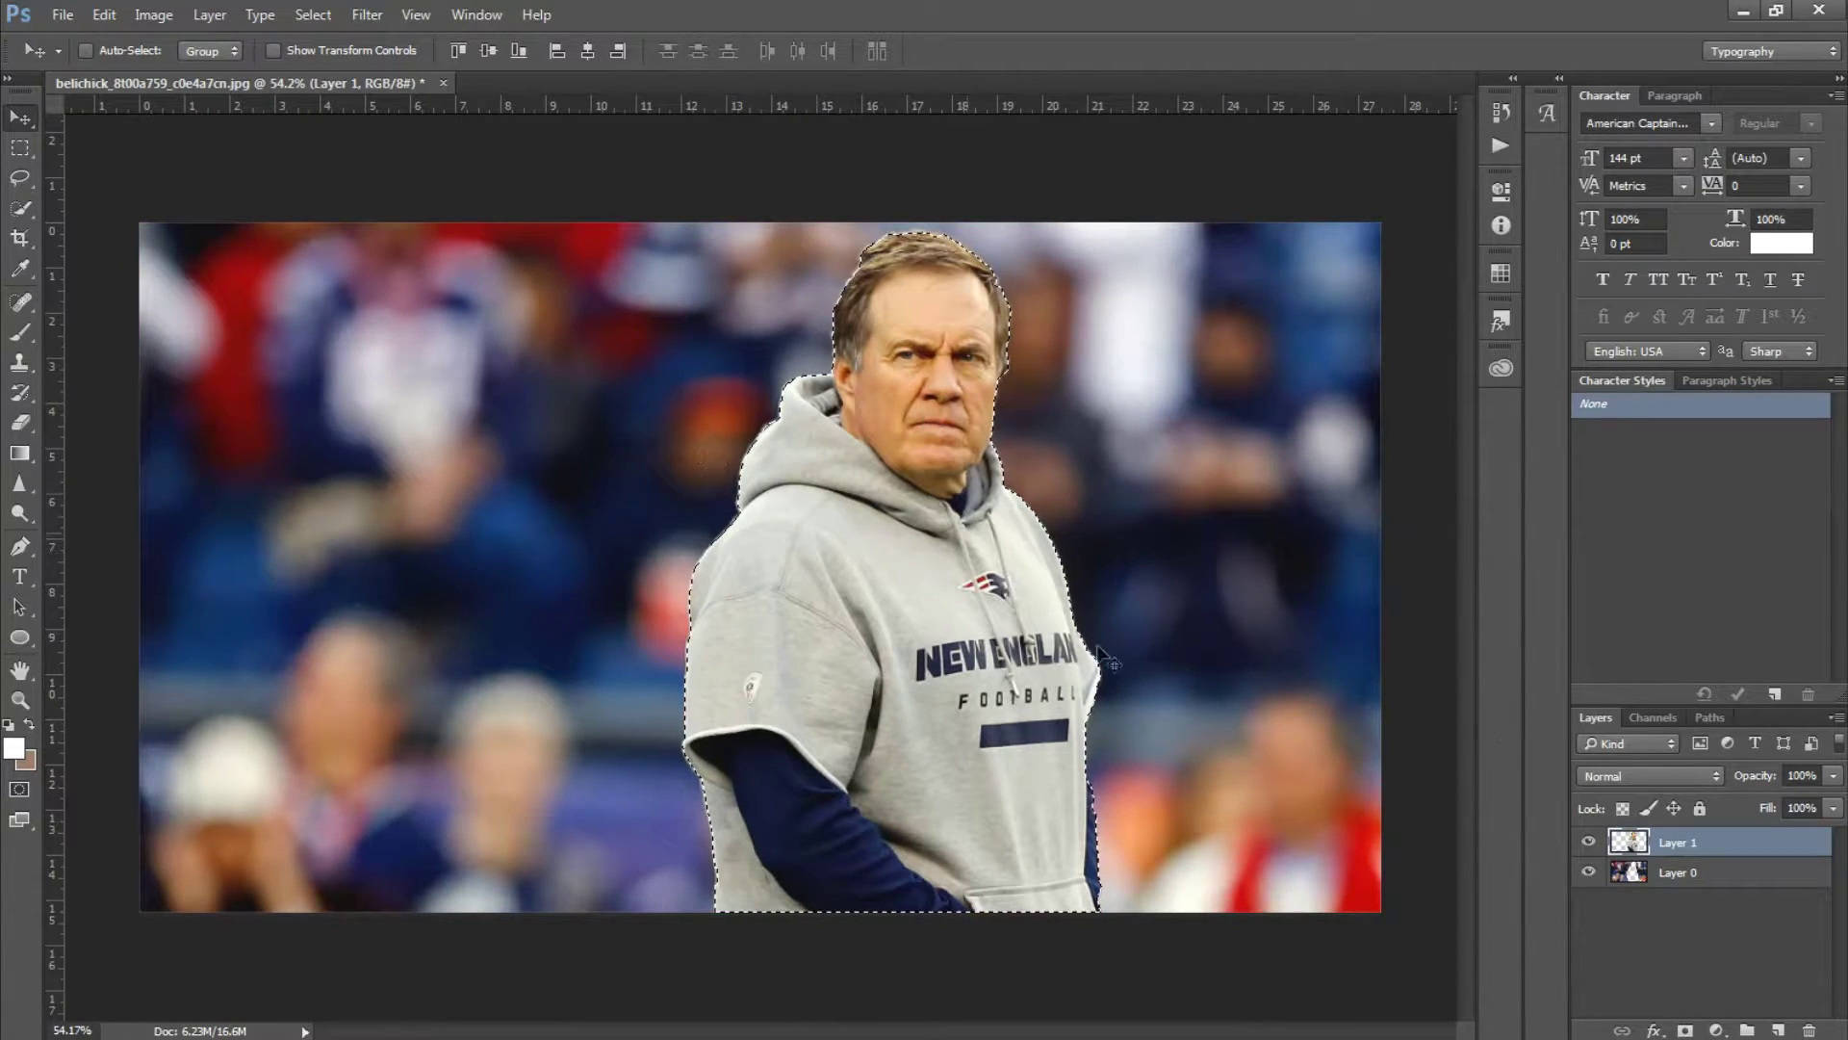
left_click(1630, 872)
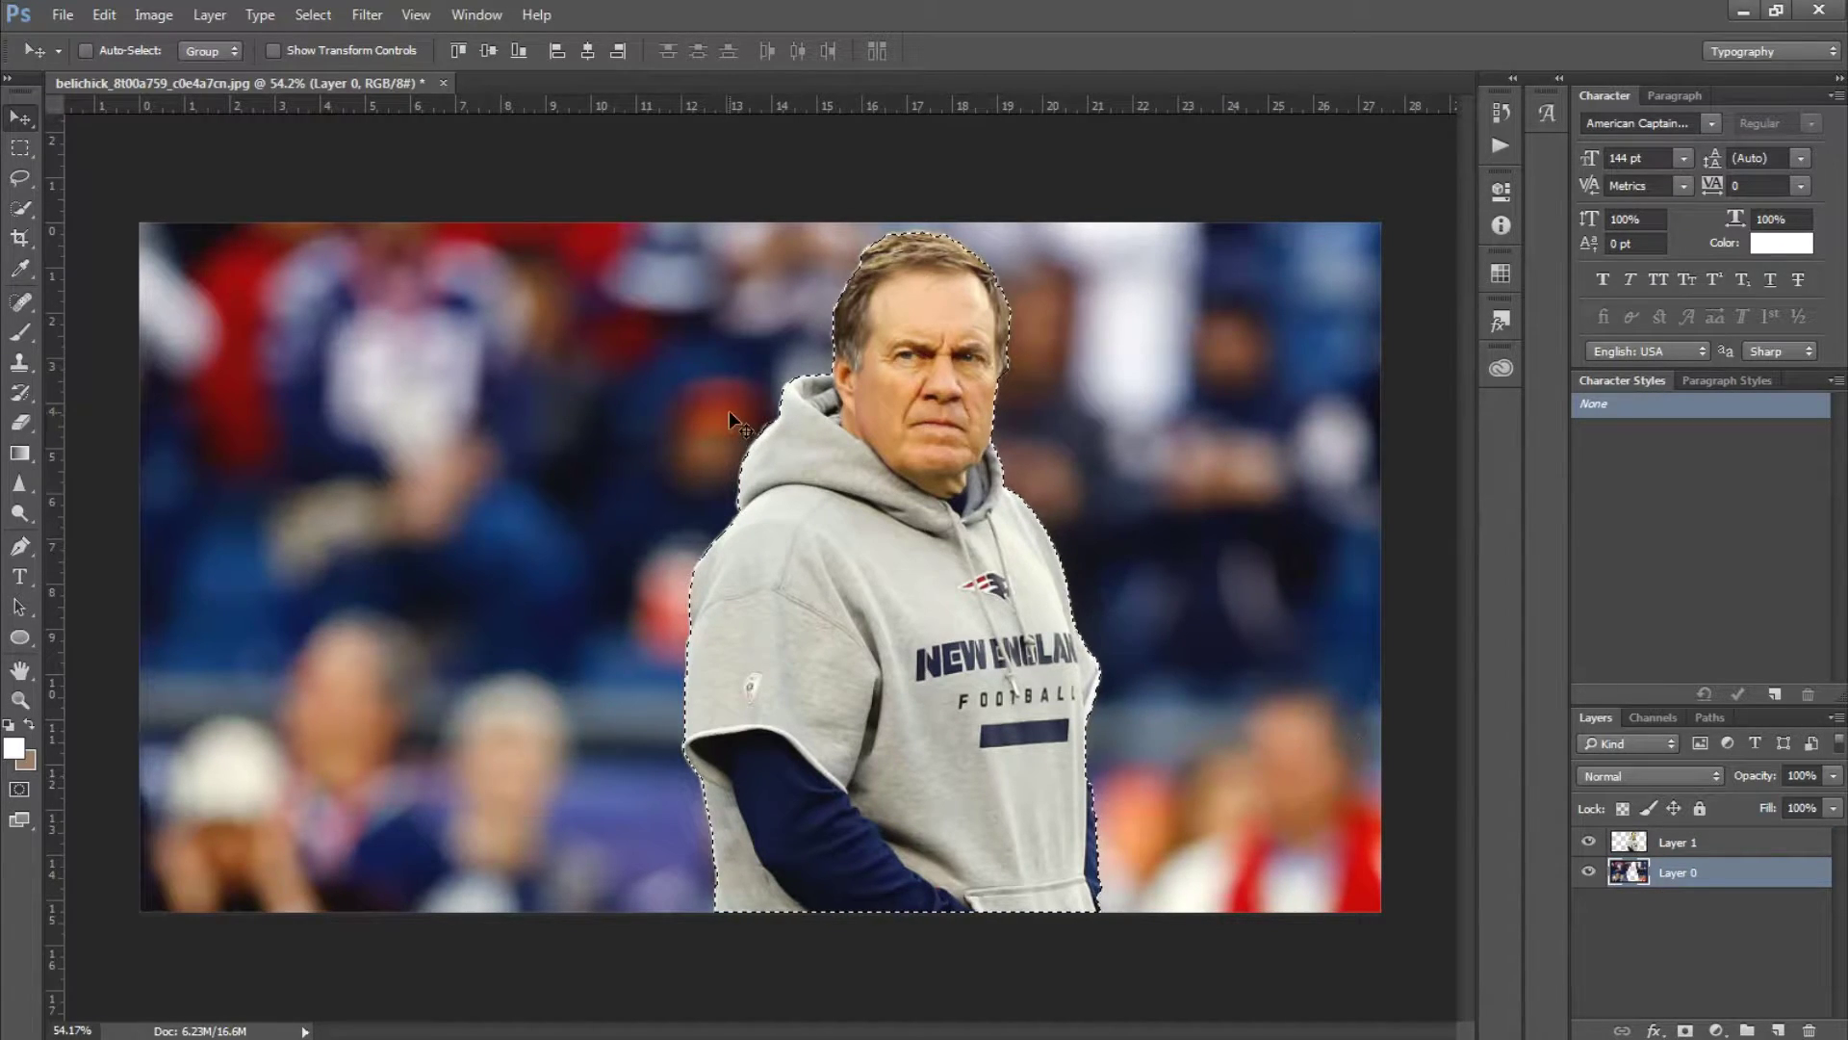
left_click(313, 15)
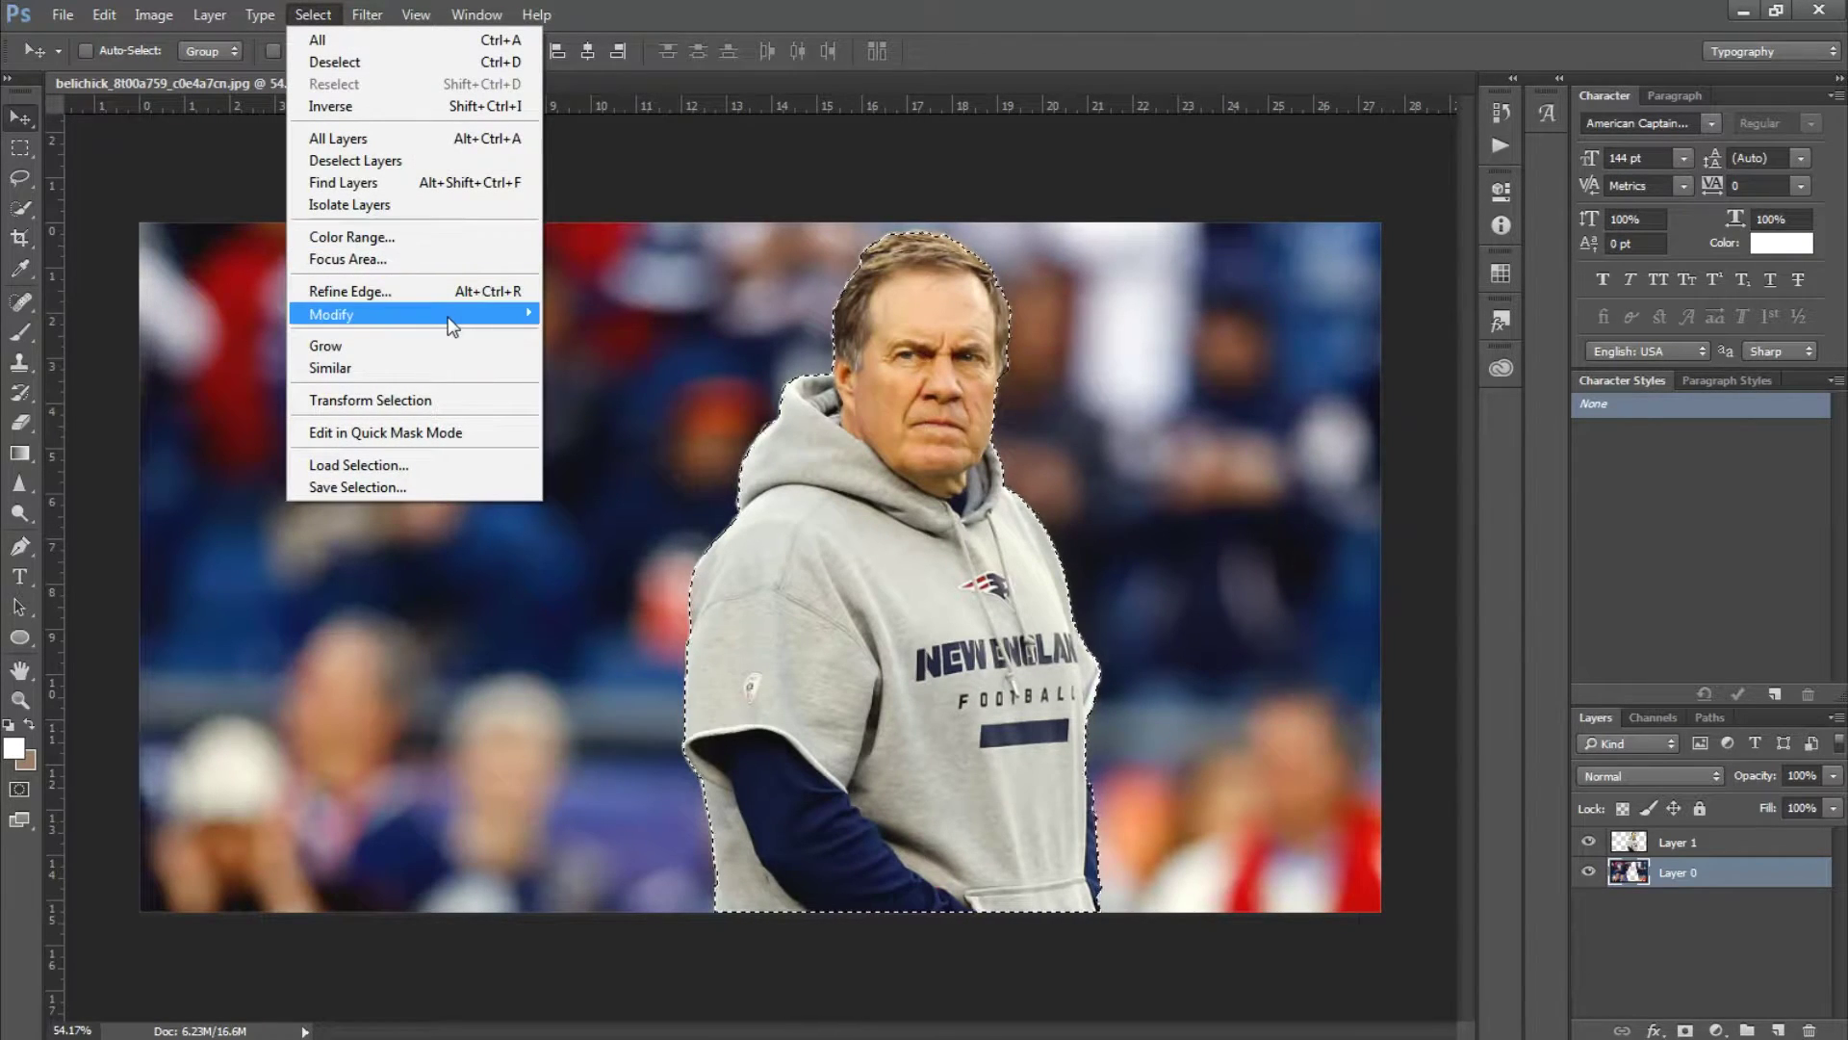
mouse_move(483, 314)
left_click(639, 358)
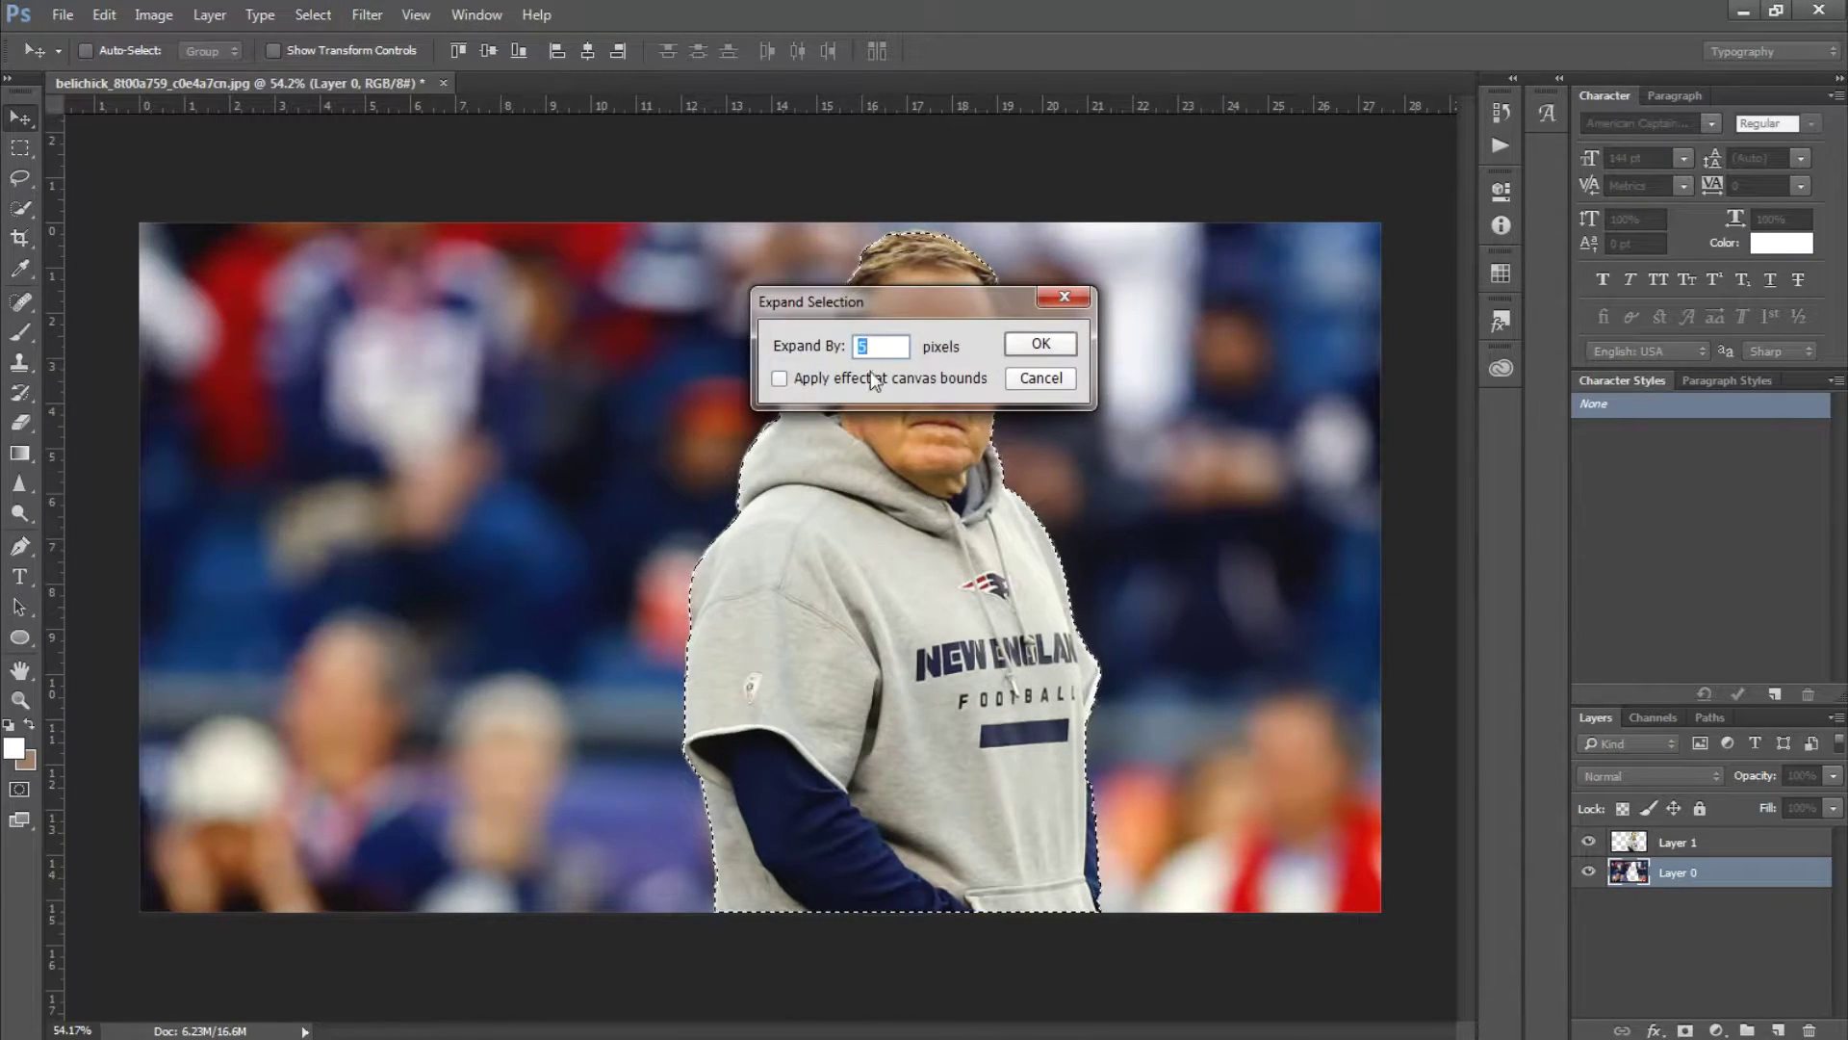
left_click(1041, 345)
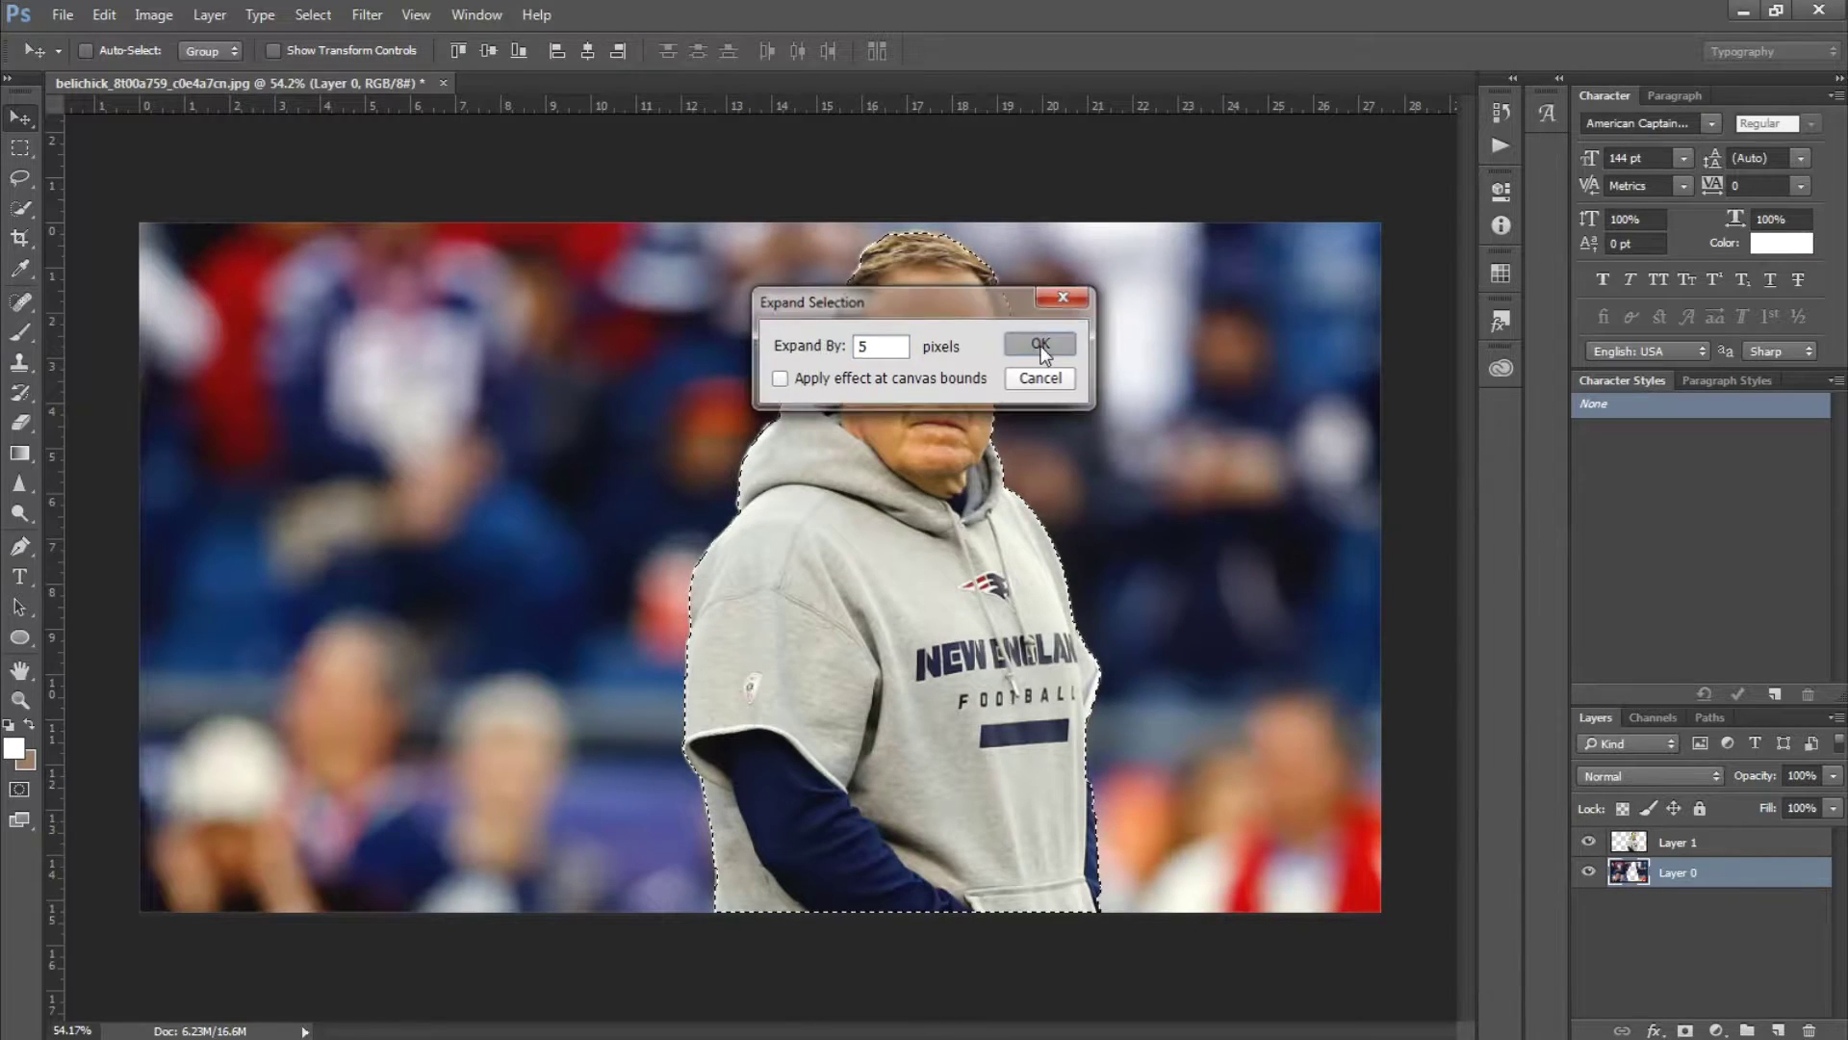
Step: Hide Layer 1, fill the selected hole on Layer 0 using Content-Aware with Color Adaptation at 100% opacity, and deselect
left_click(1588, 842)
scroll(872, 632, "up", 4)
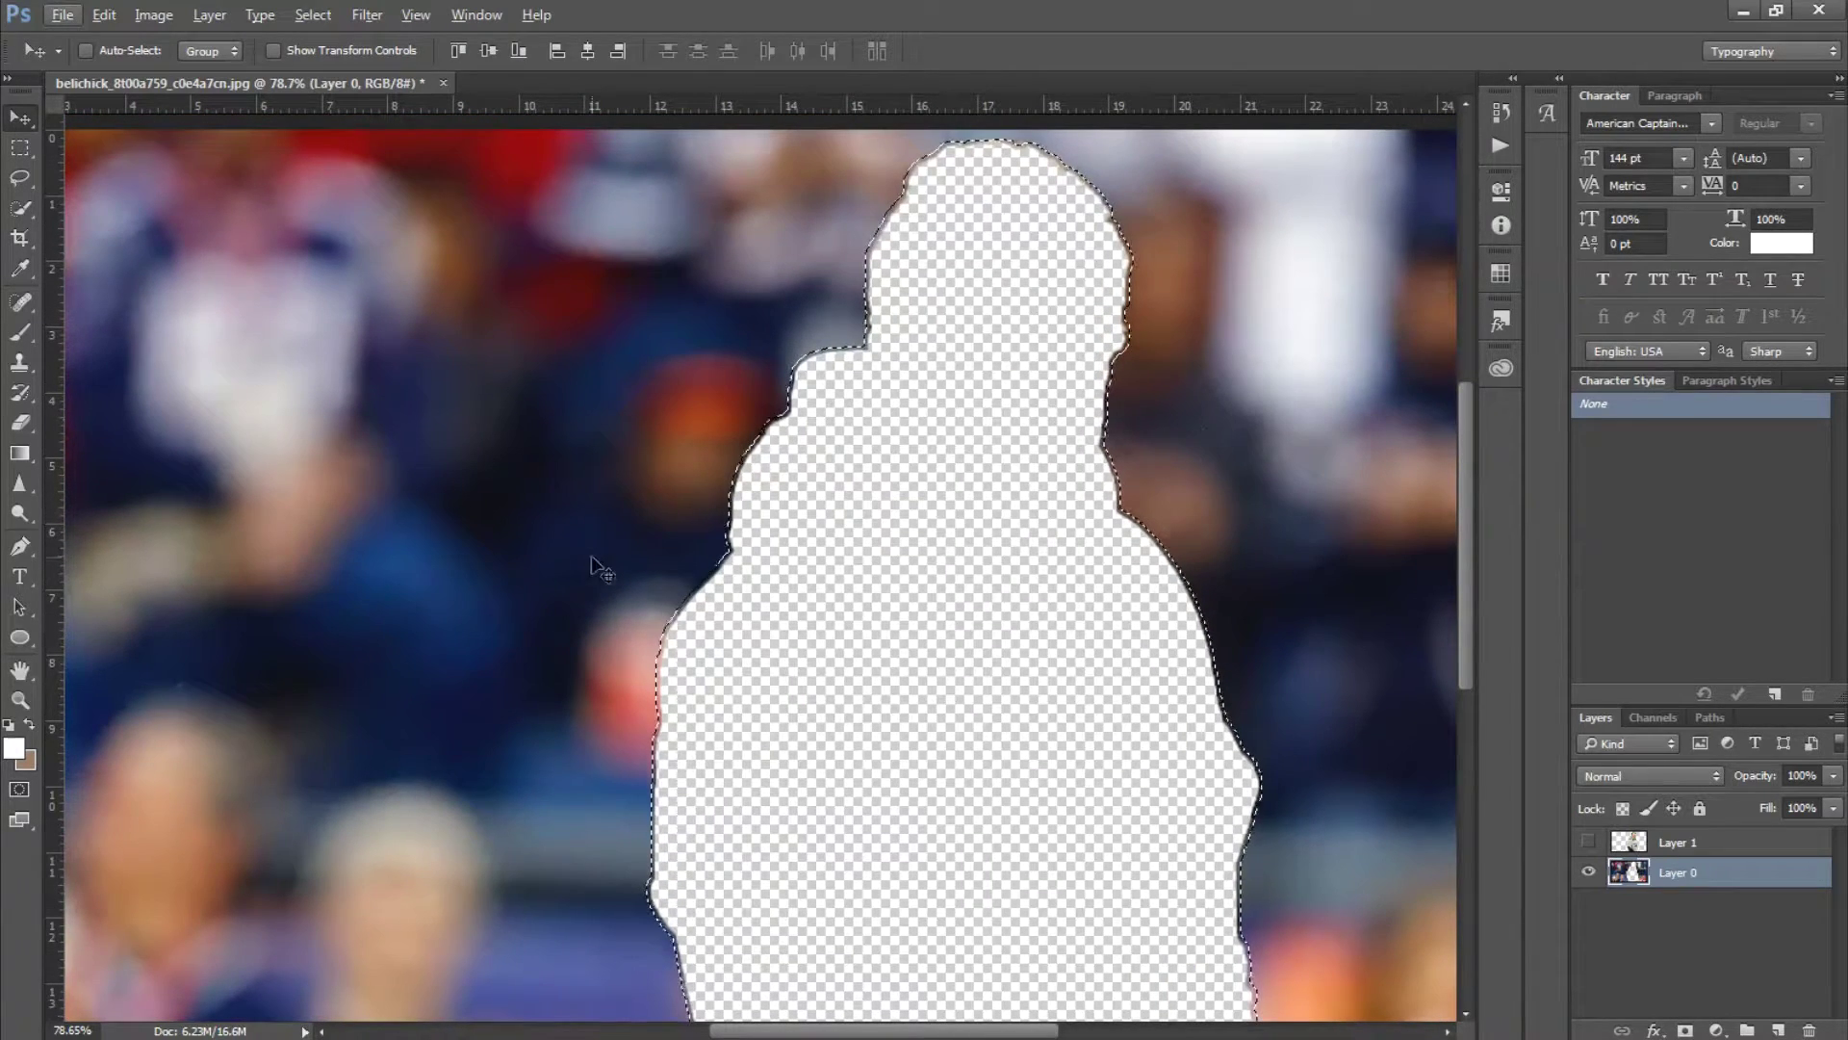
scroll(949, 693, "down", 3)
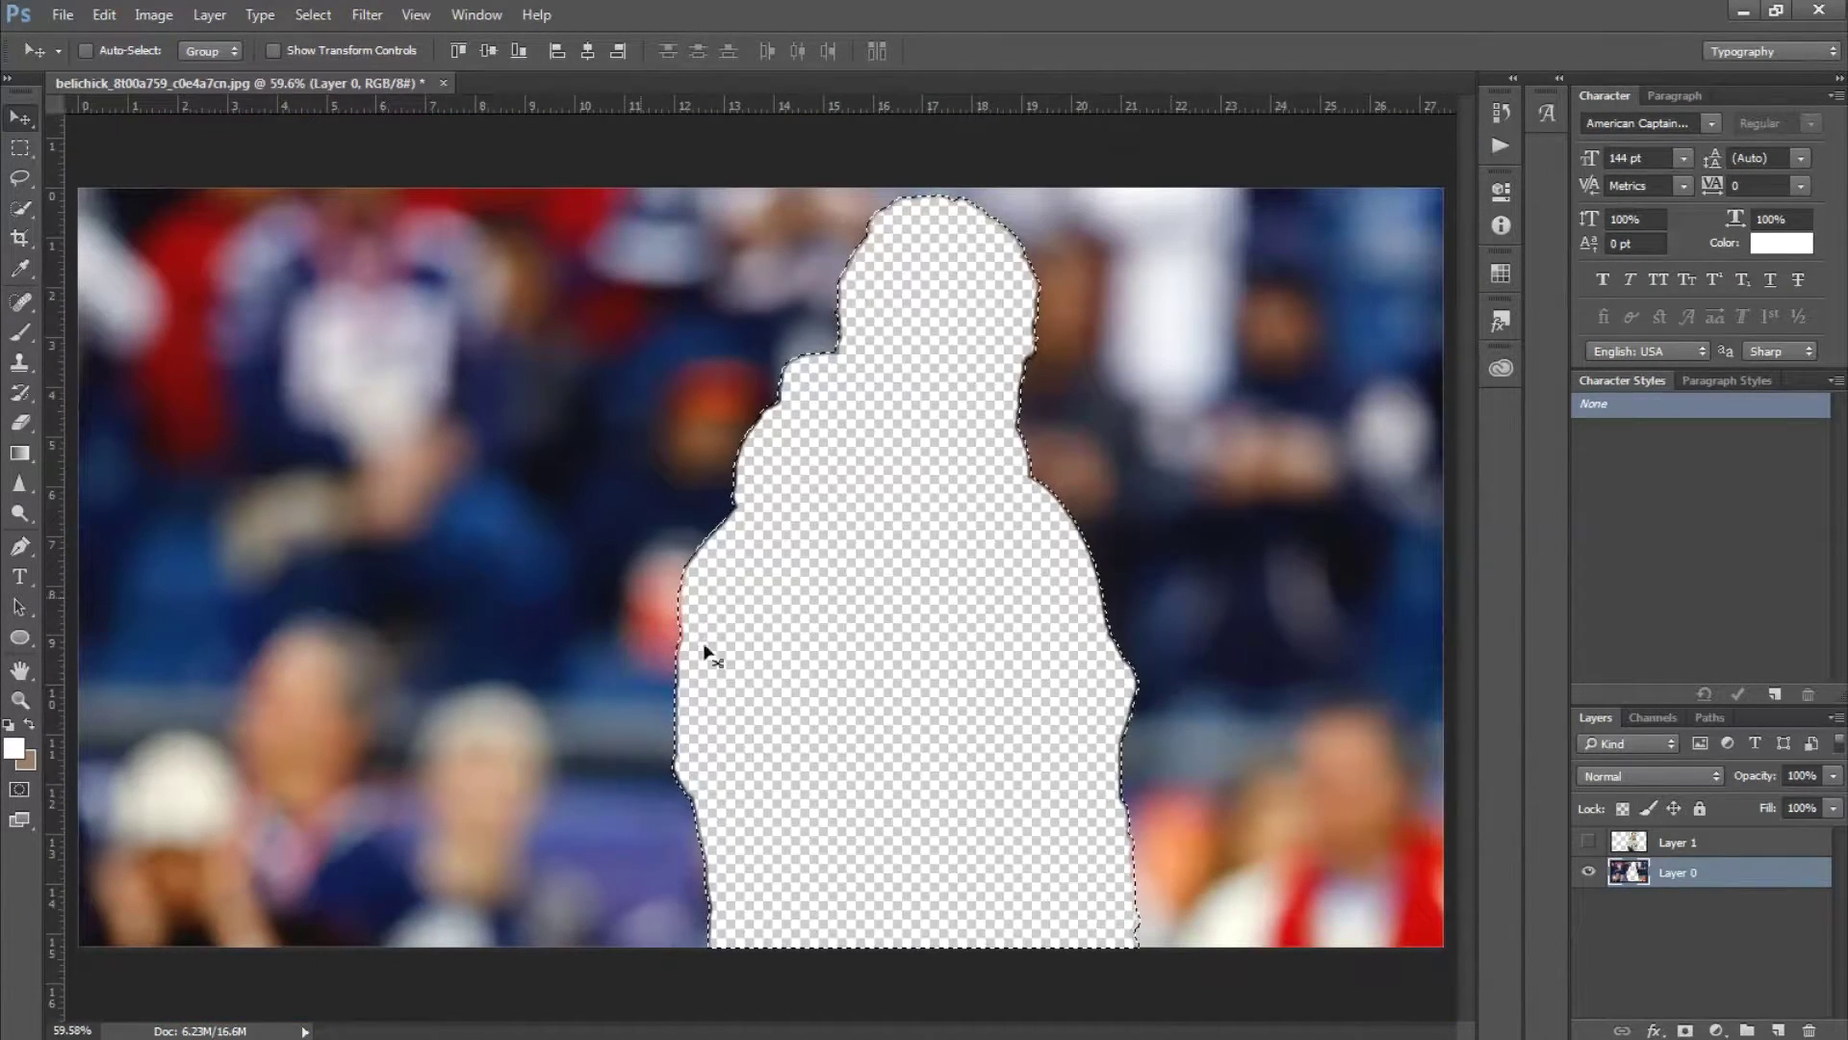
left_click(21, 147)
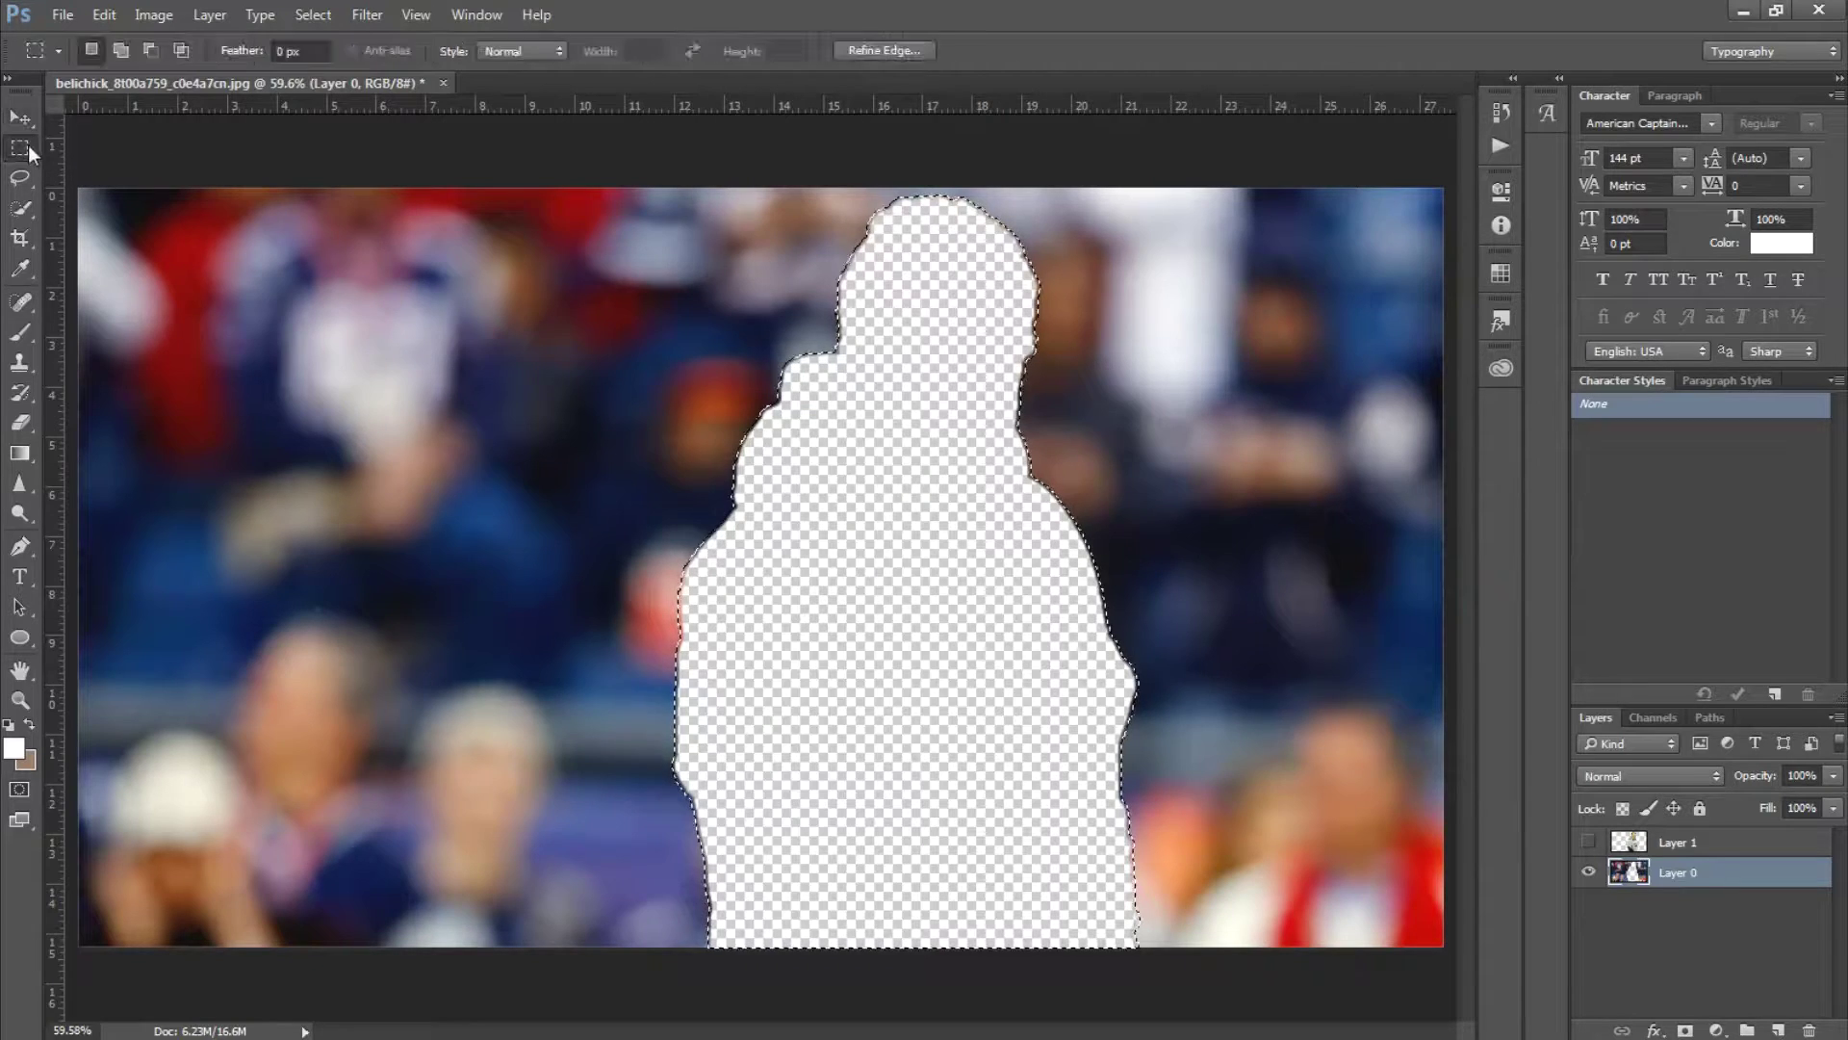
right_click(847, 417)
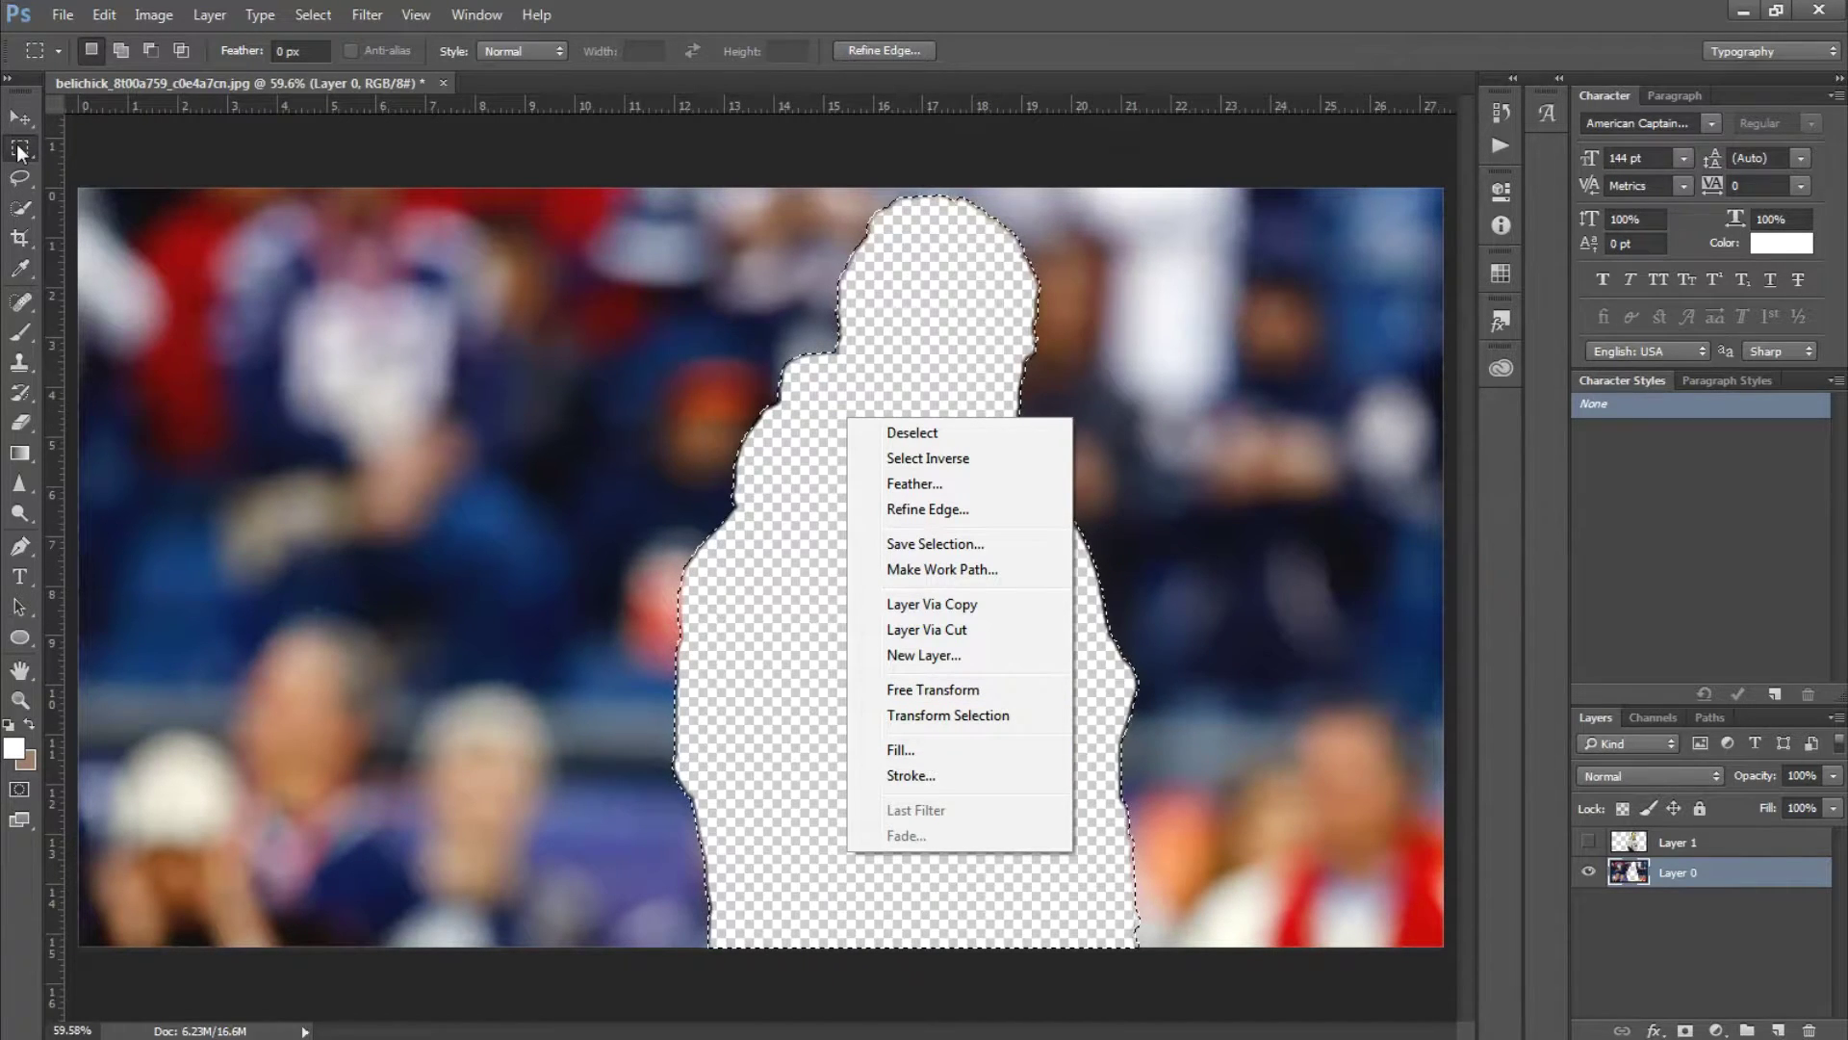
left_click(914, 750)
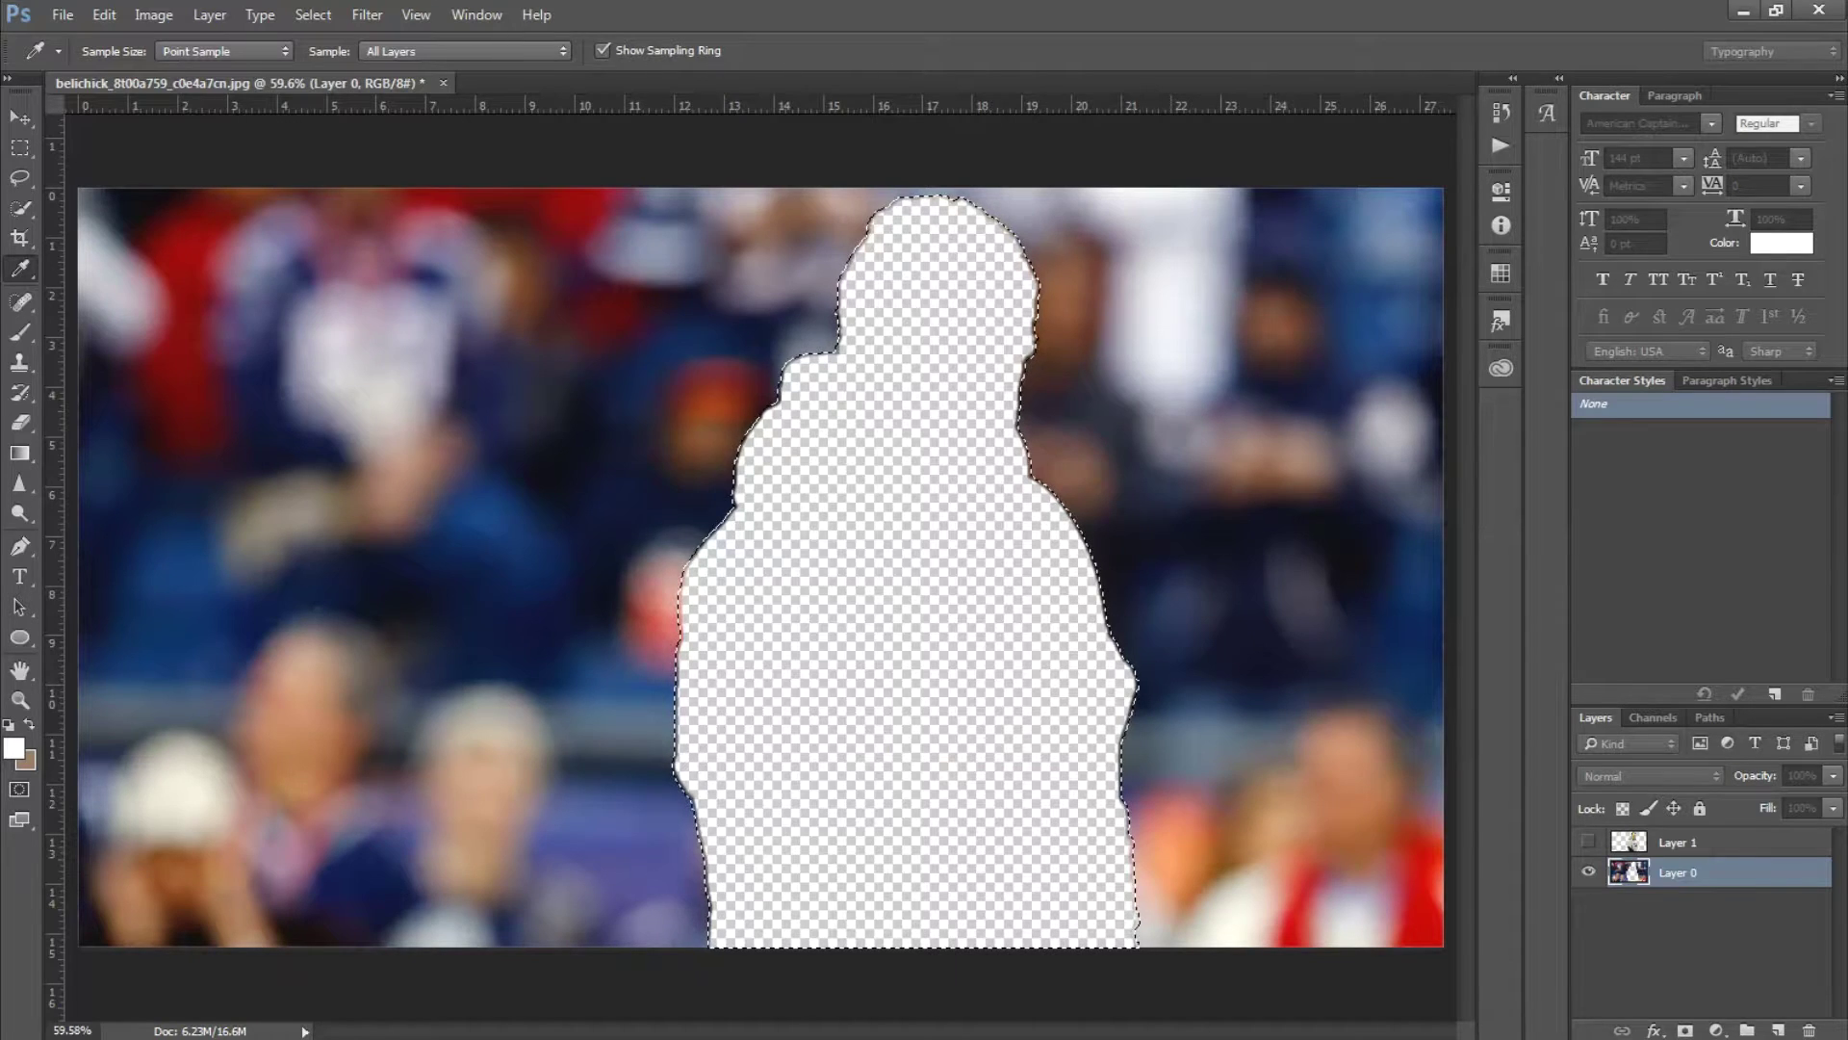
left_click_drag(403, 357, 489, 339)
left_click(637, 379)
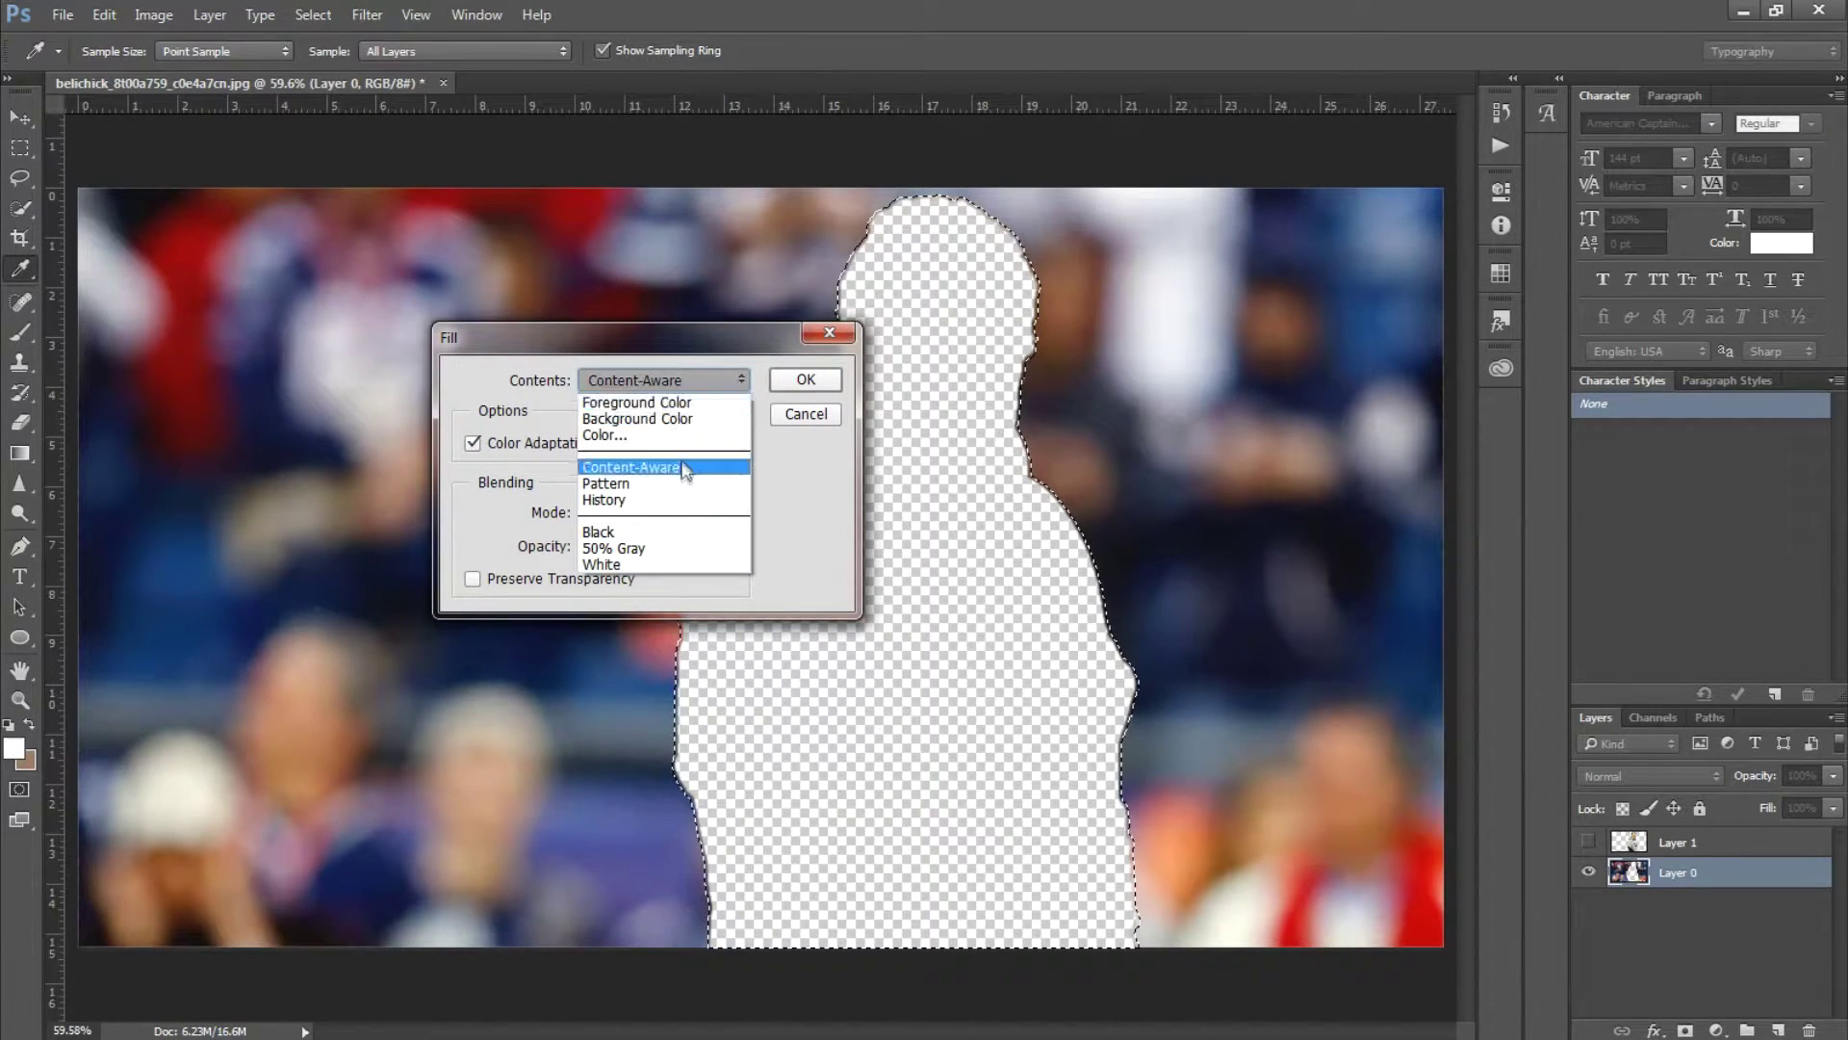
left_click(685, 470)
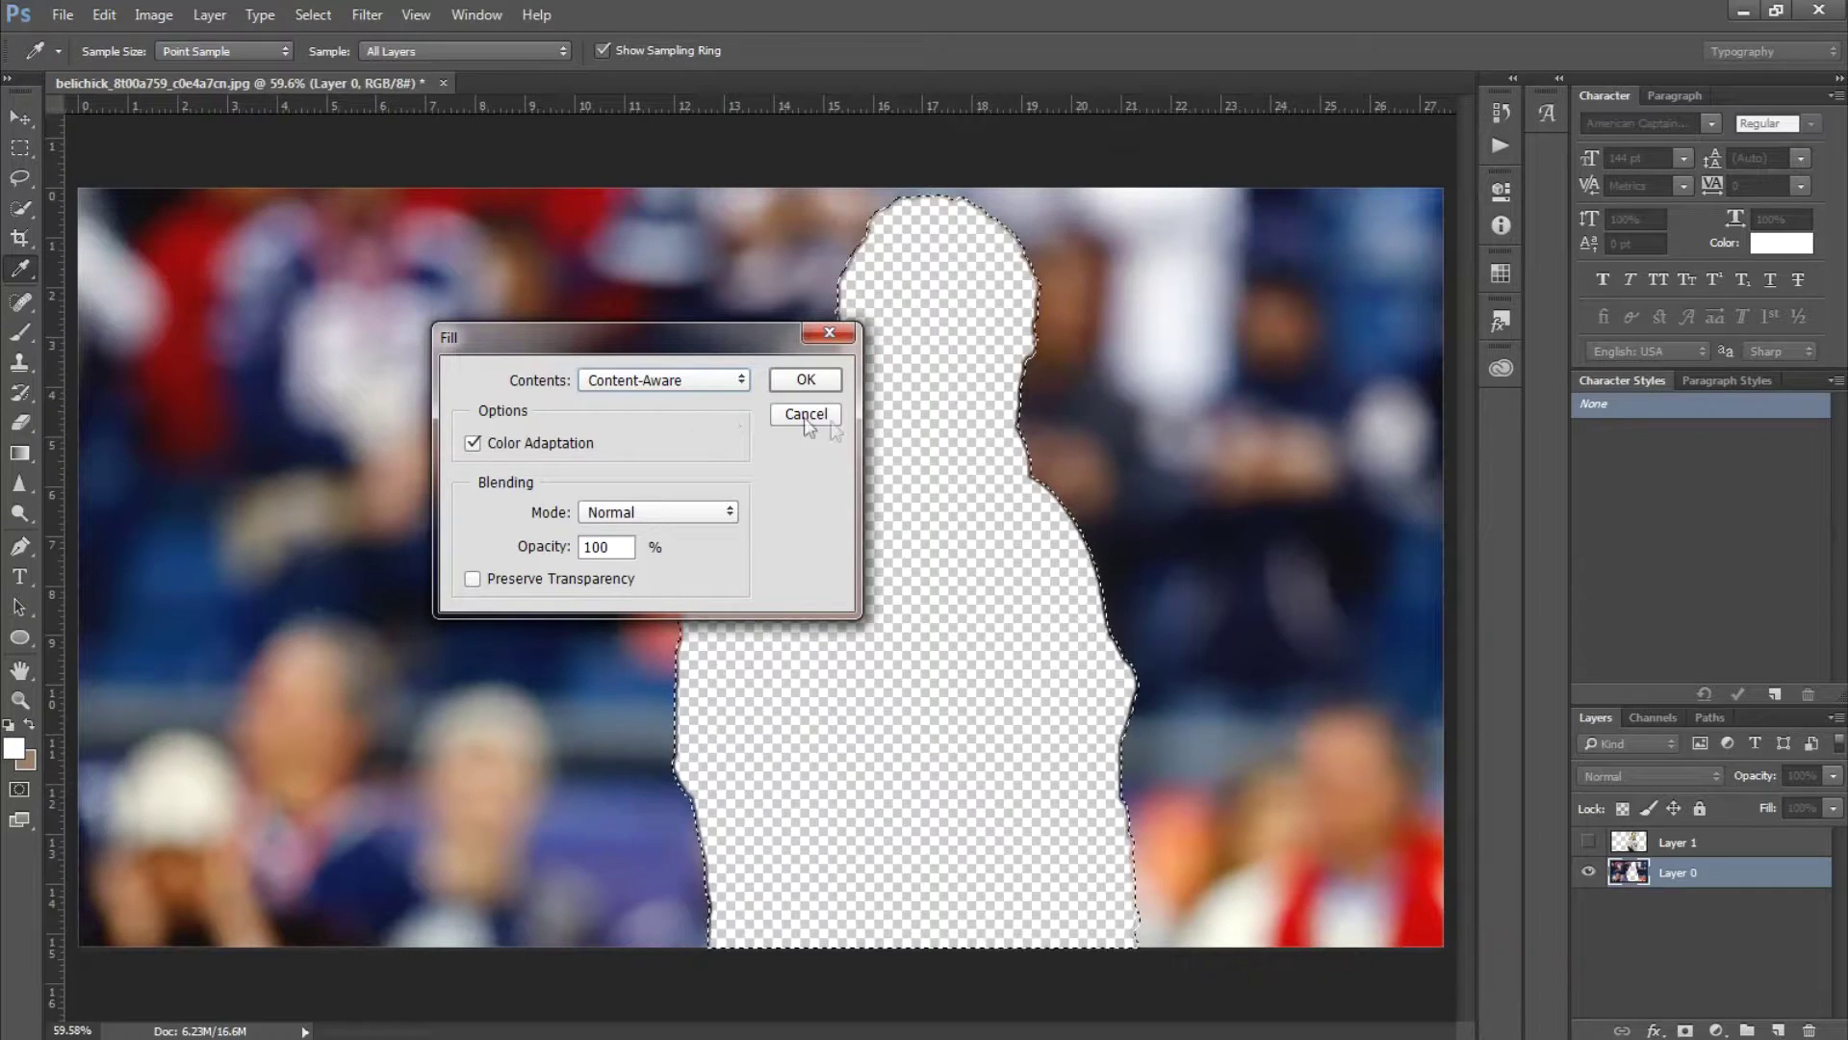
key("Return")
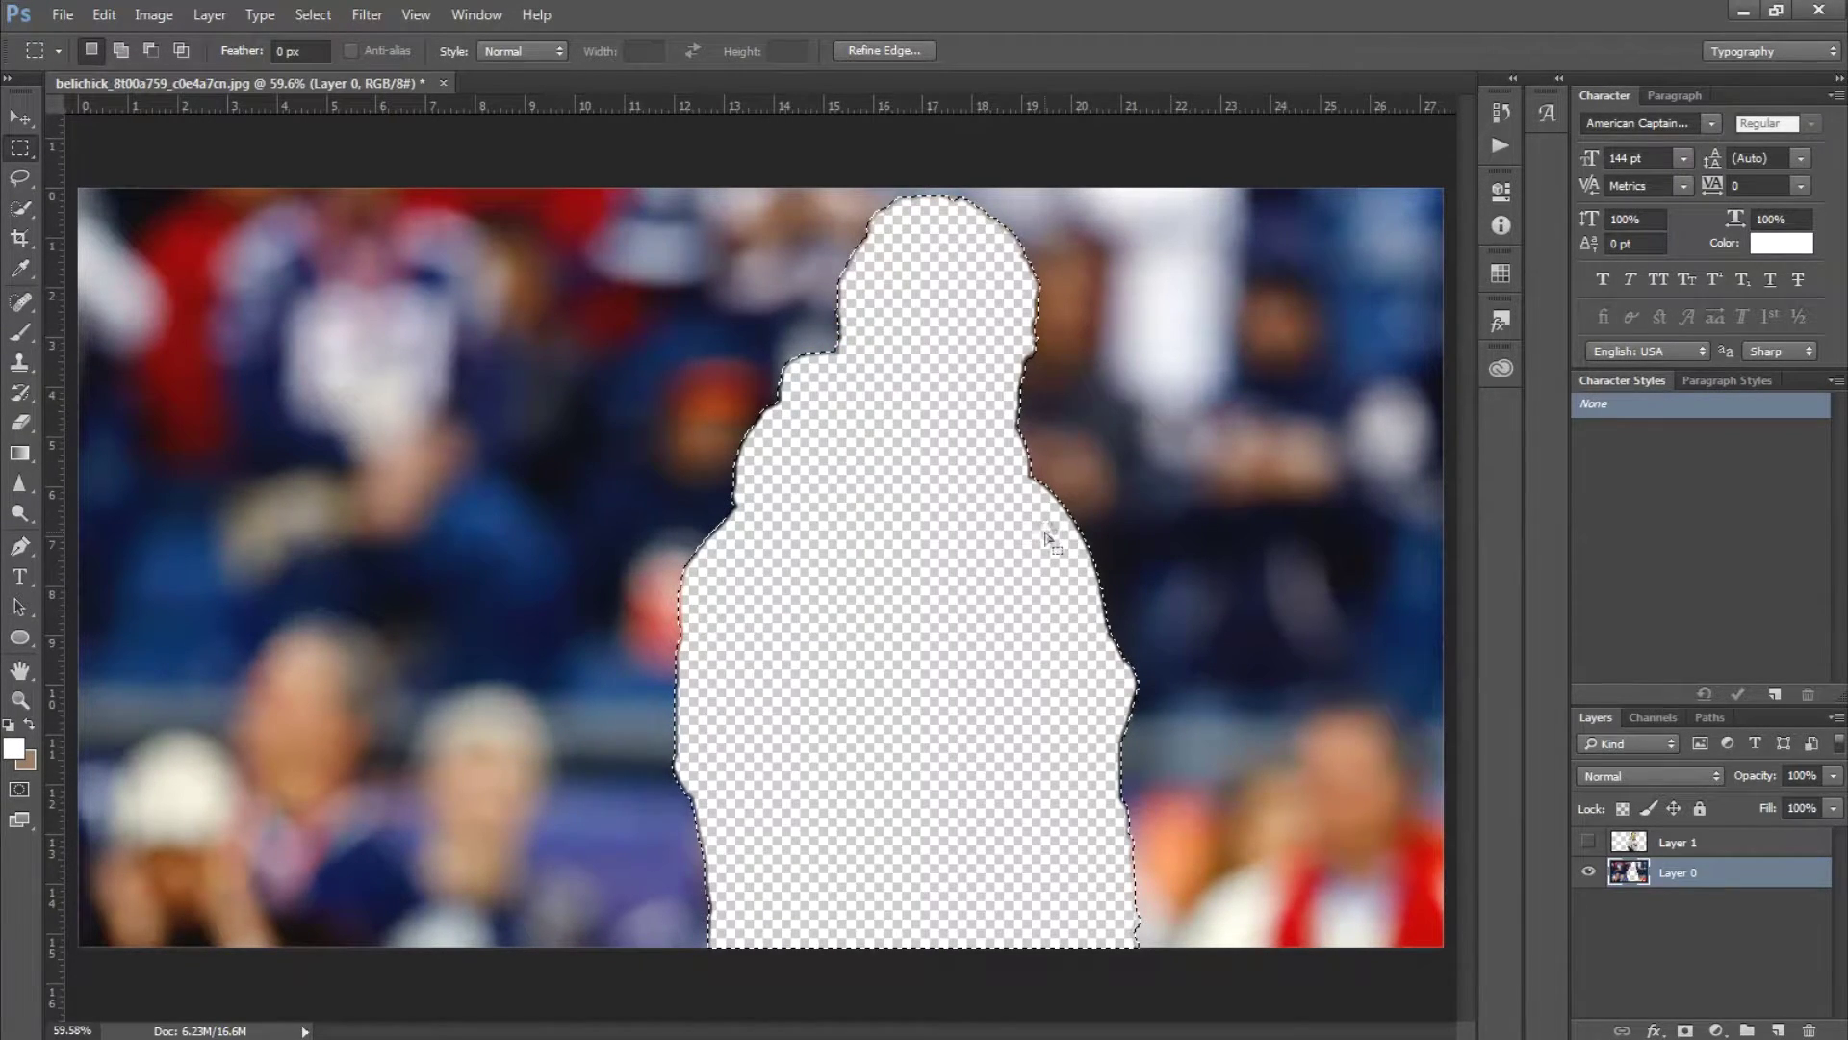
key("ctrl+d")
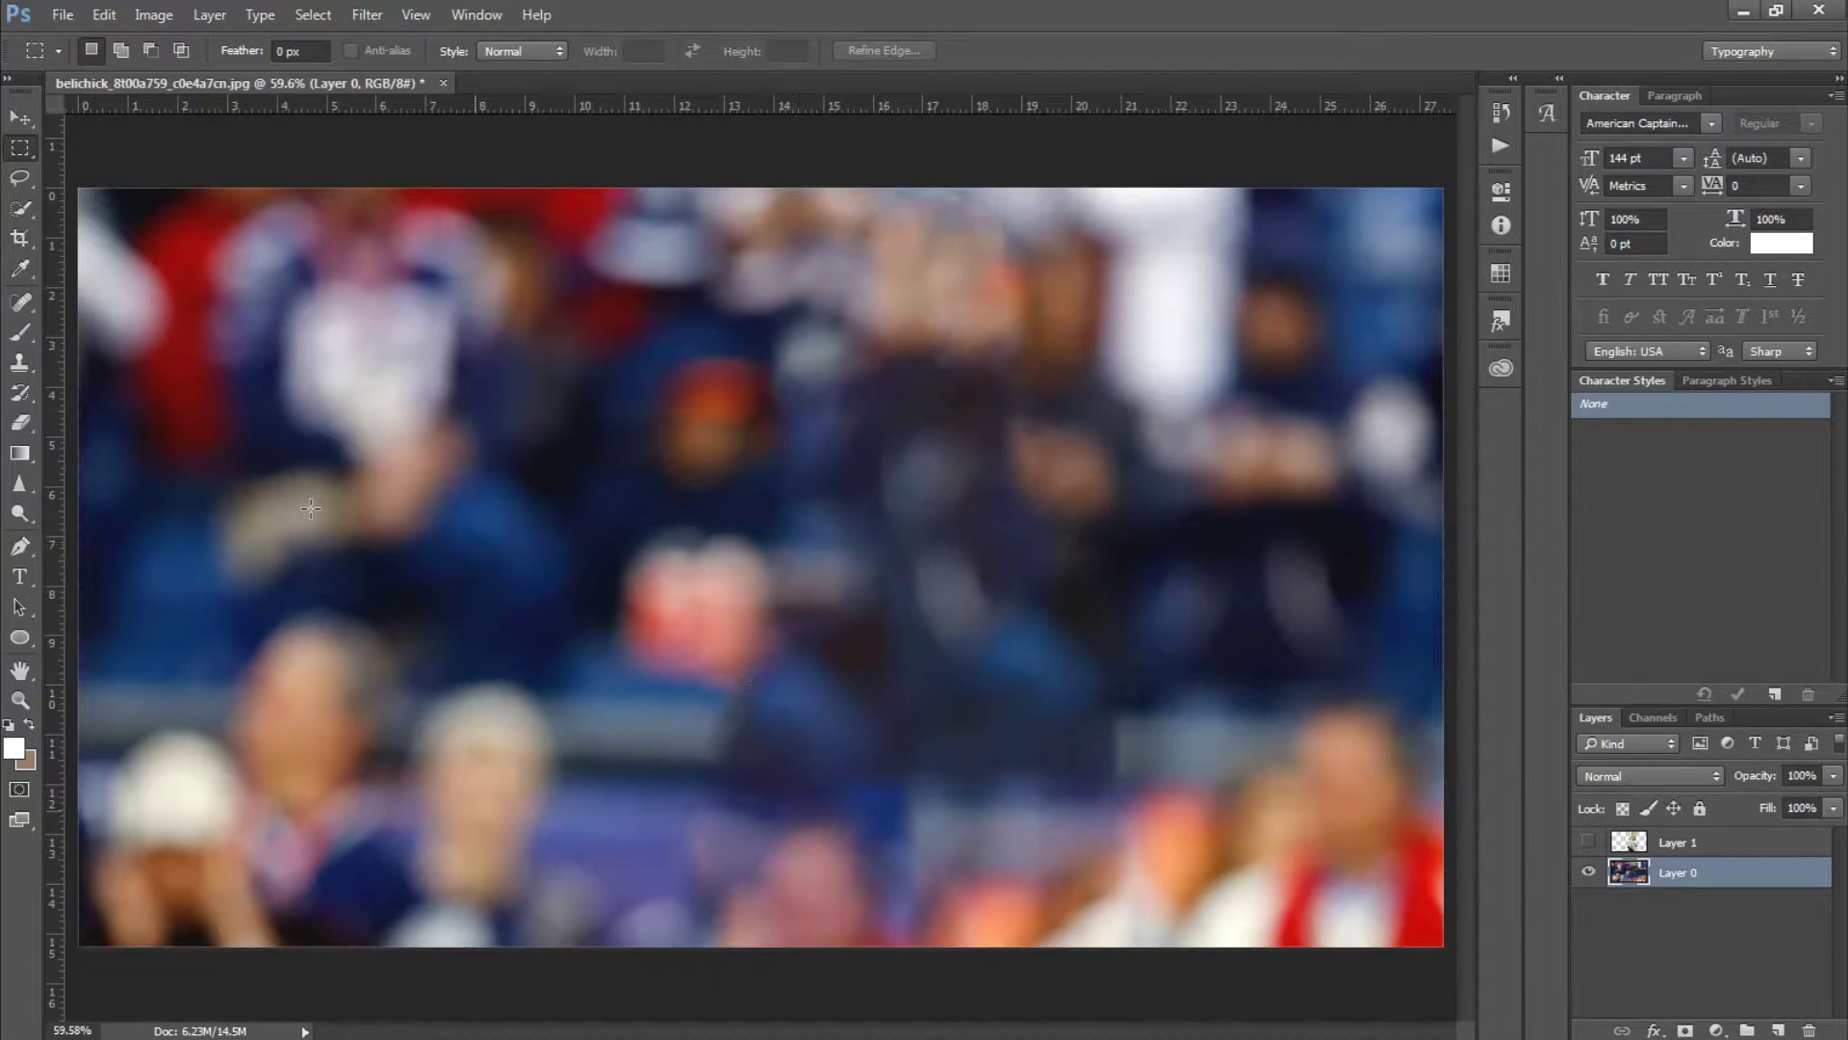
Step: Show Layer 1 again and move the coach to the left side of the image
left_click(1588, 842)
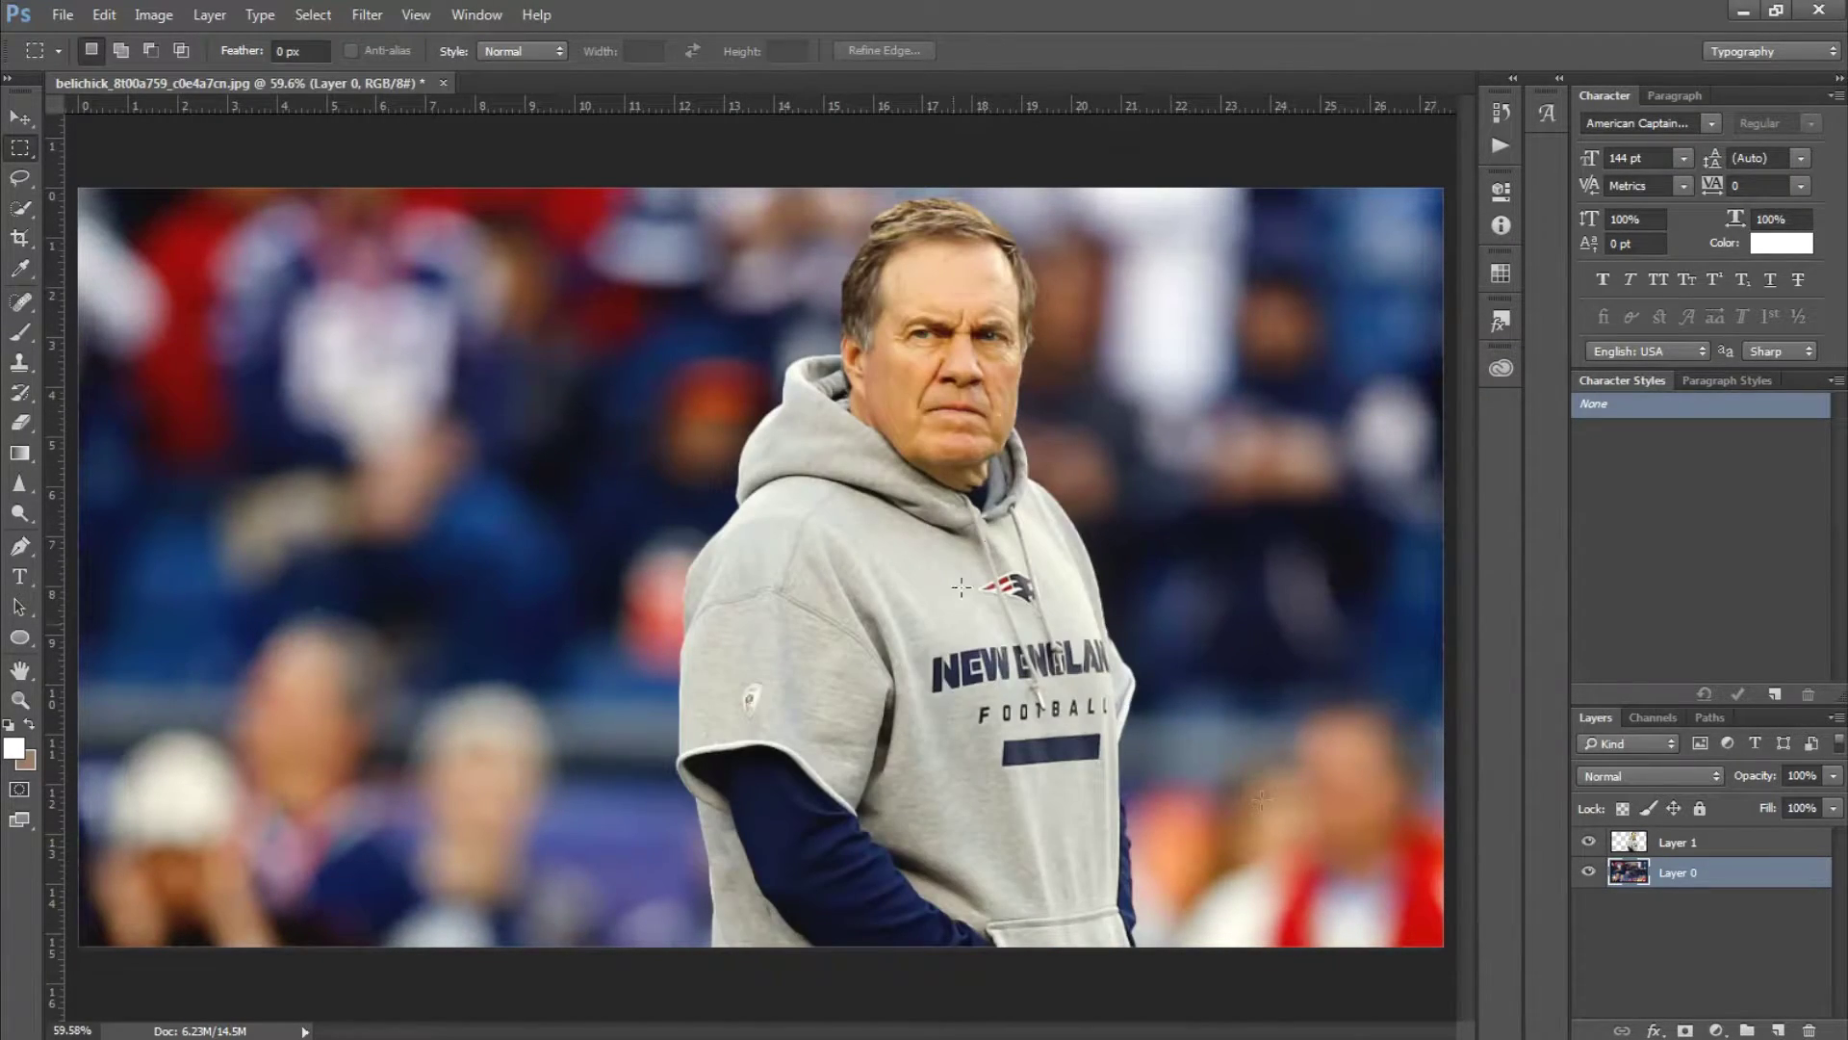
left_click(19, 118)
left_click_drag(1068, 674, 1025, 680)
key("ctrl")
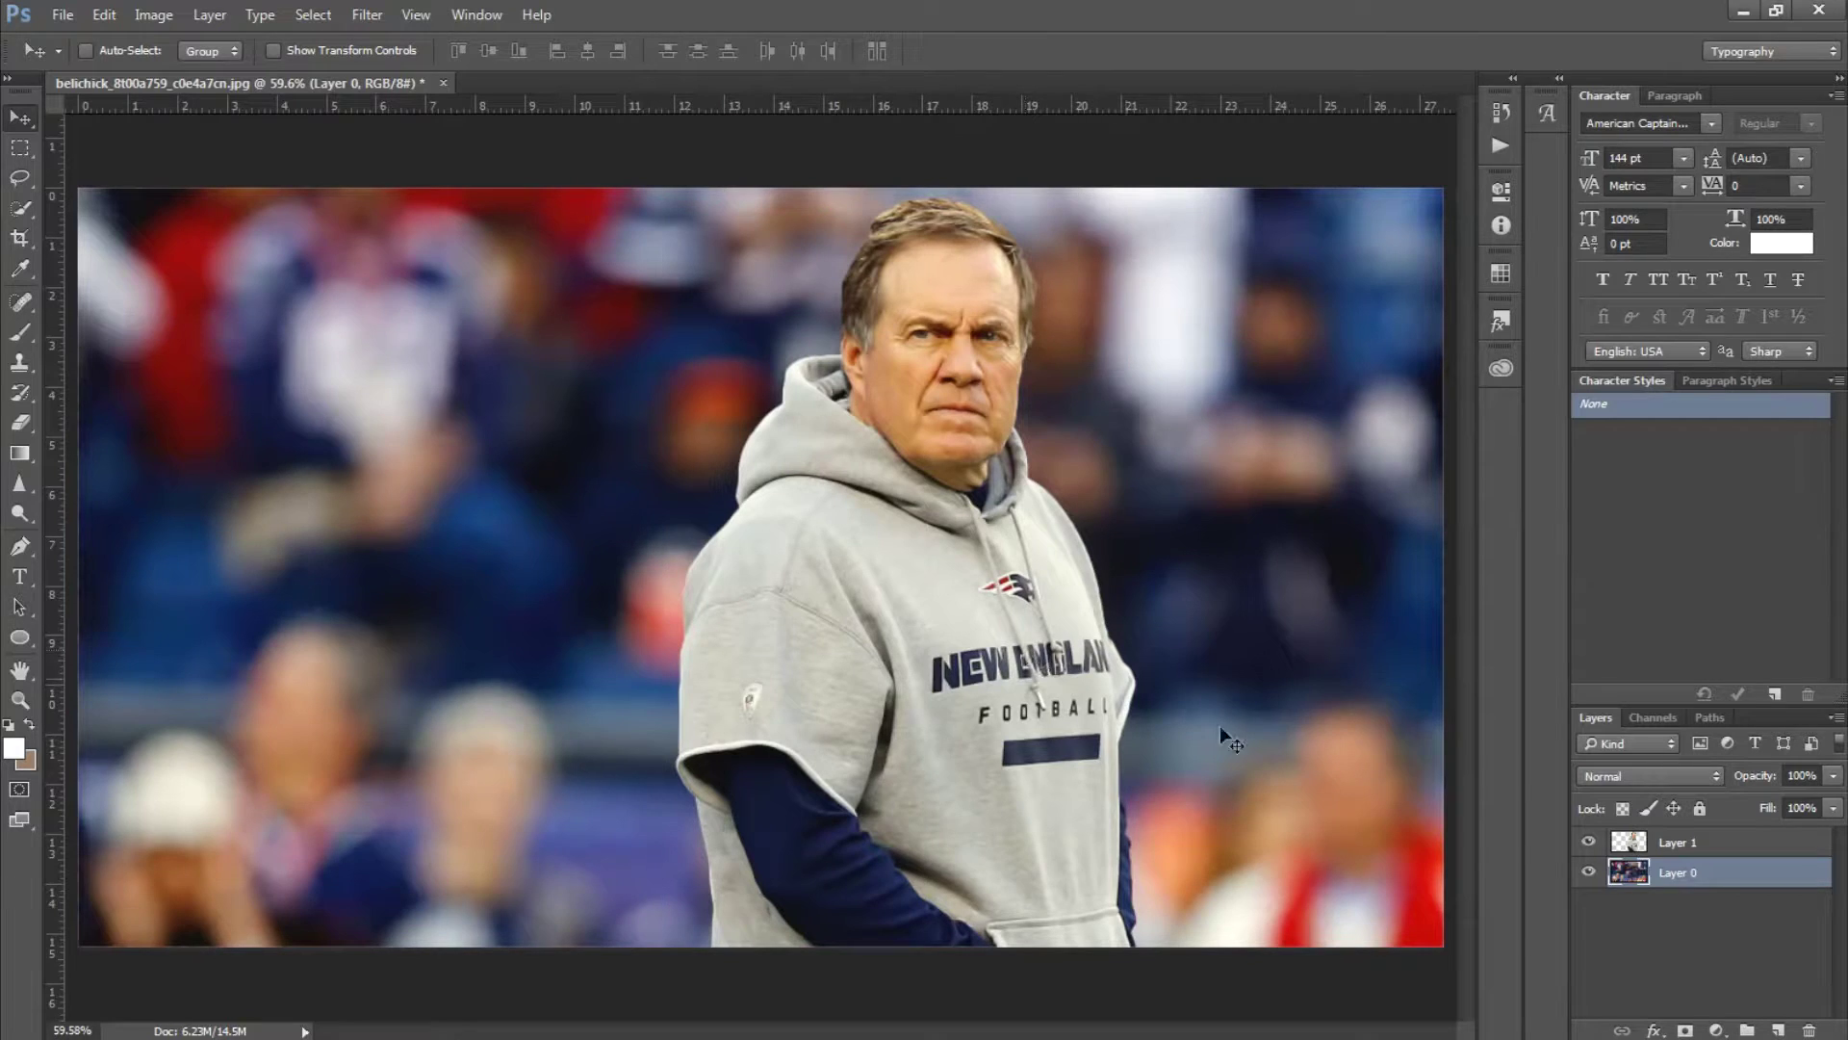
left_click(1627, 843)
left_click_drag(891, 686, 378, 703)
Step: Save the layered image as Cheater.psd with Maximize Compatibility on and close the document
key("ctrl")
key("ctrl+s")
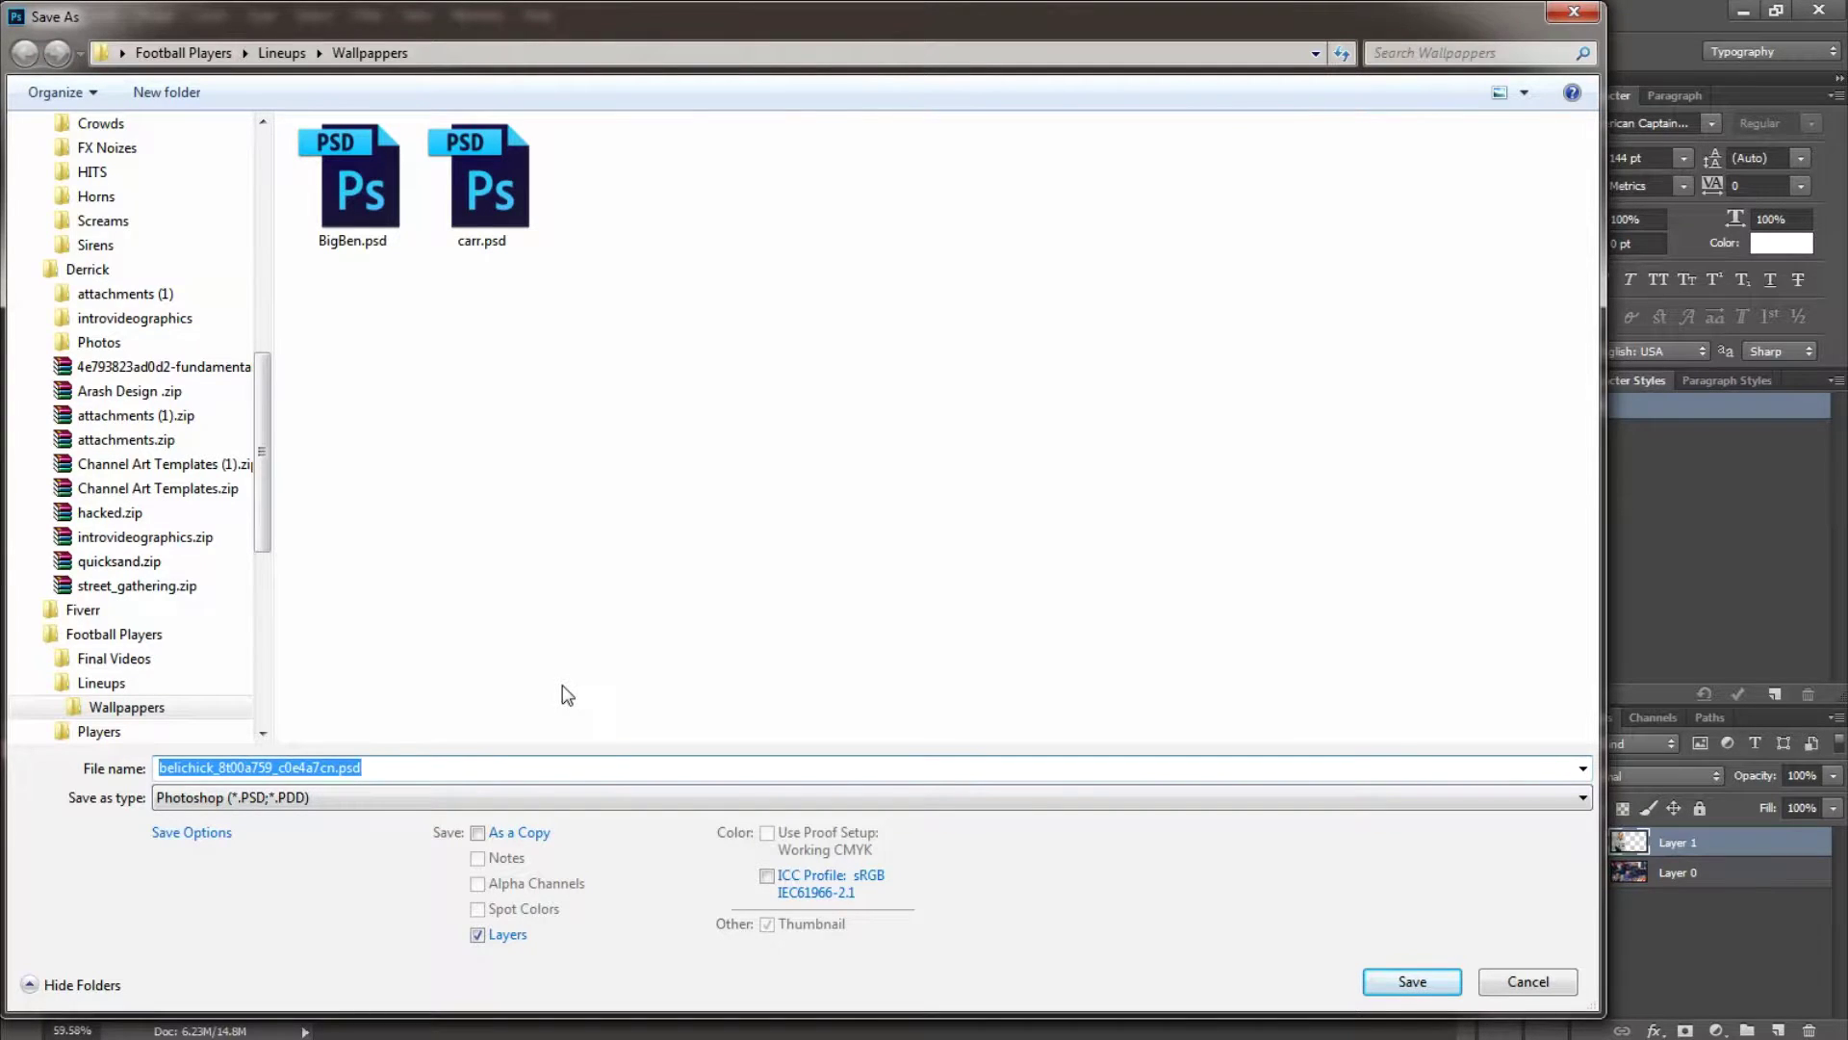
type("Belichick")
key("Return")
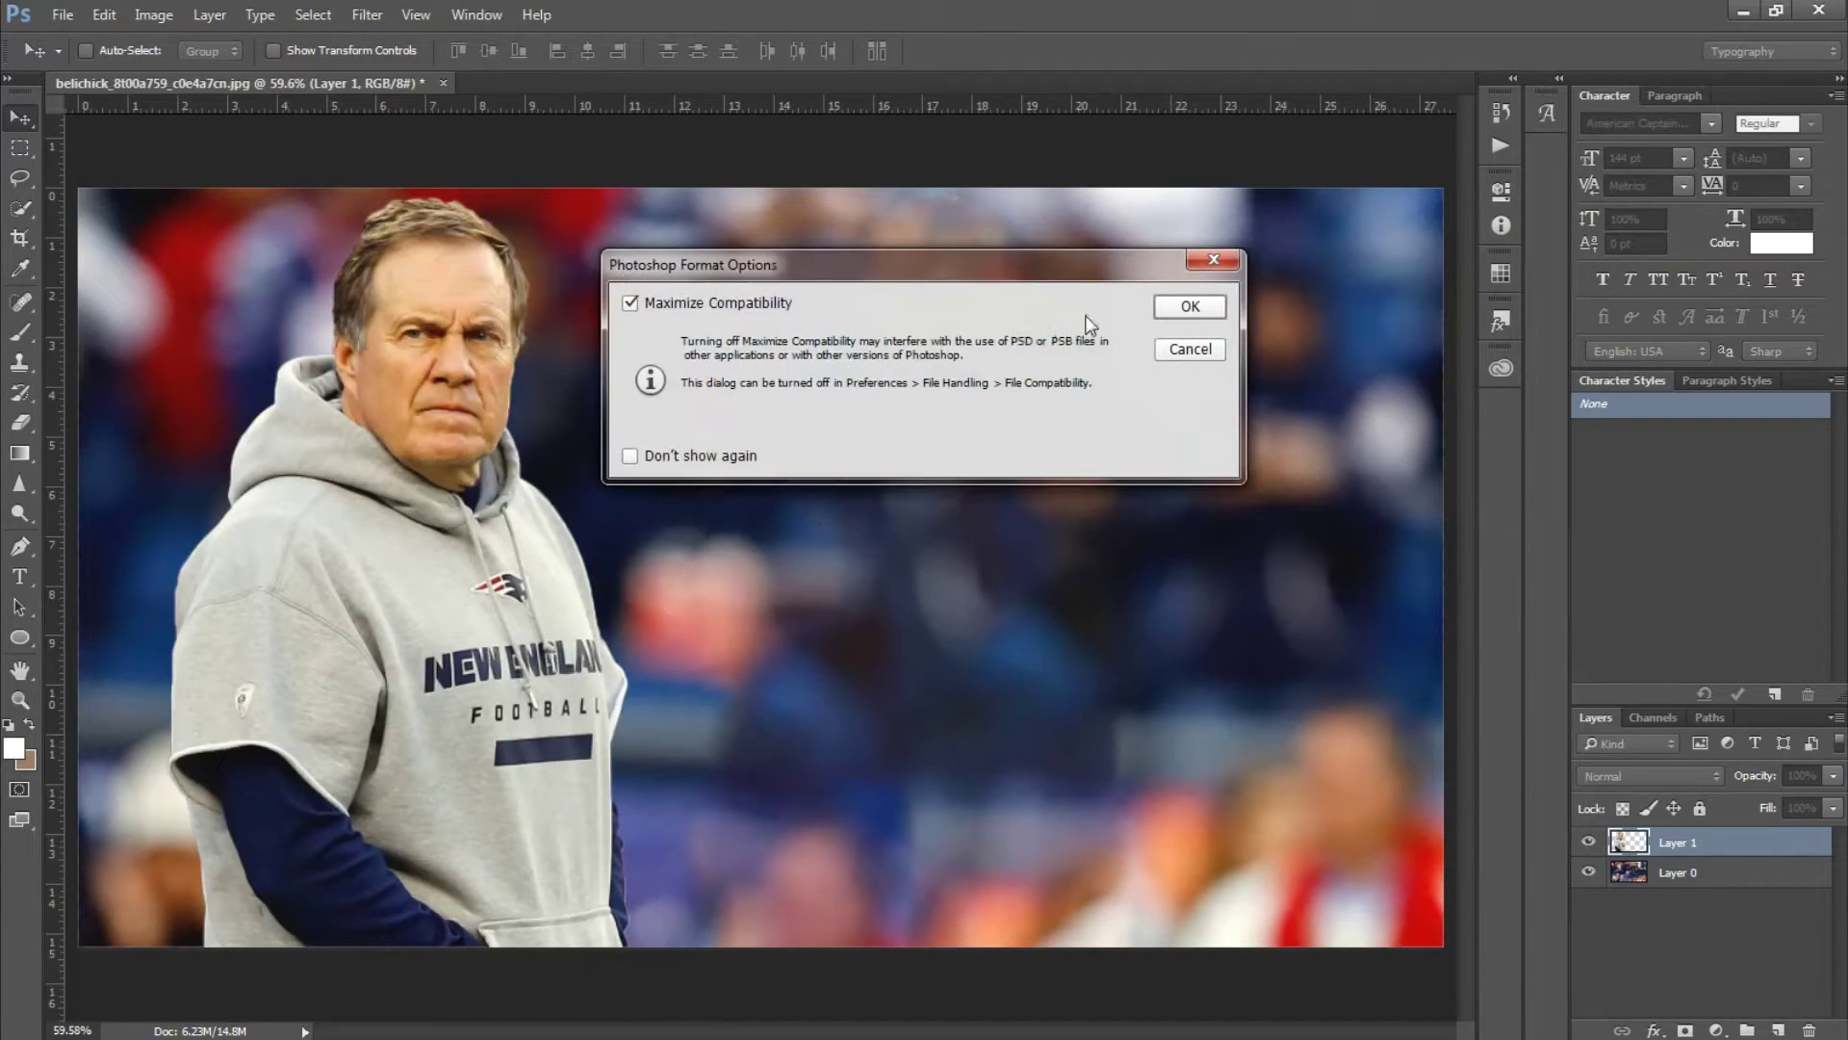
left_click(1194, 308)
key("ctrl+w")
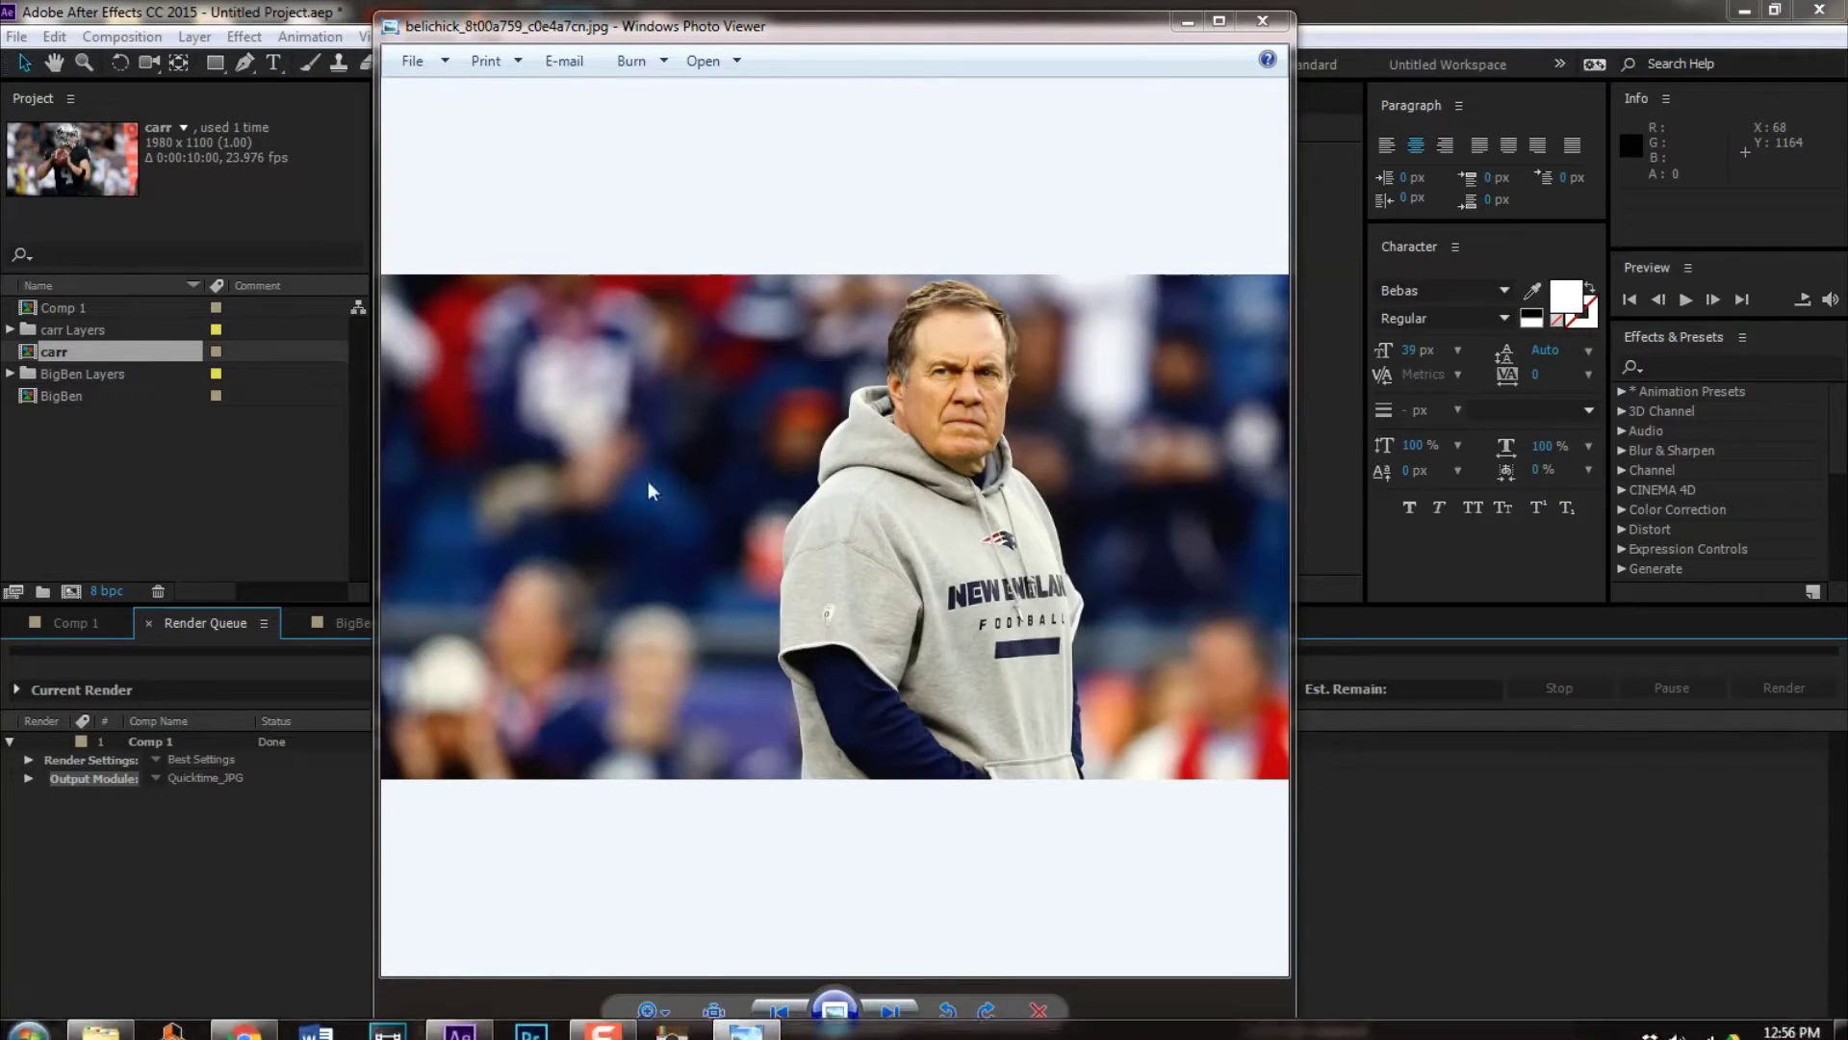
Step: Switch to After Effects with the photo viewer closed and scrub through Comp 1, ending at its first frame
left_click(1261, 20)
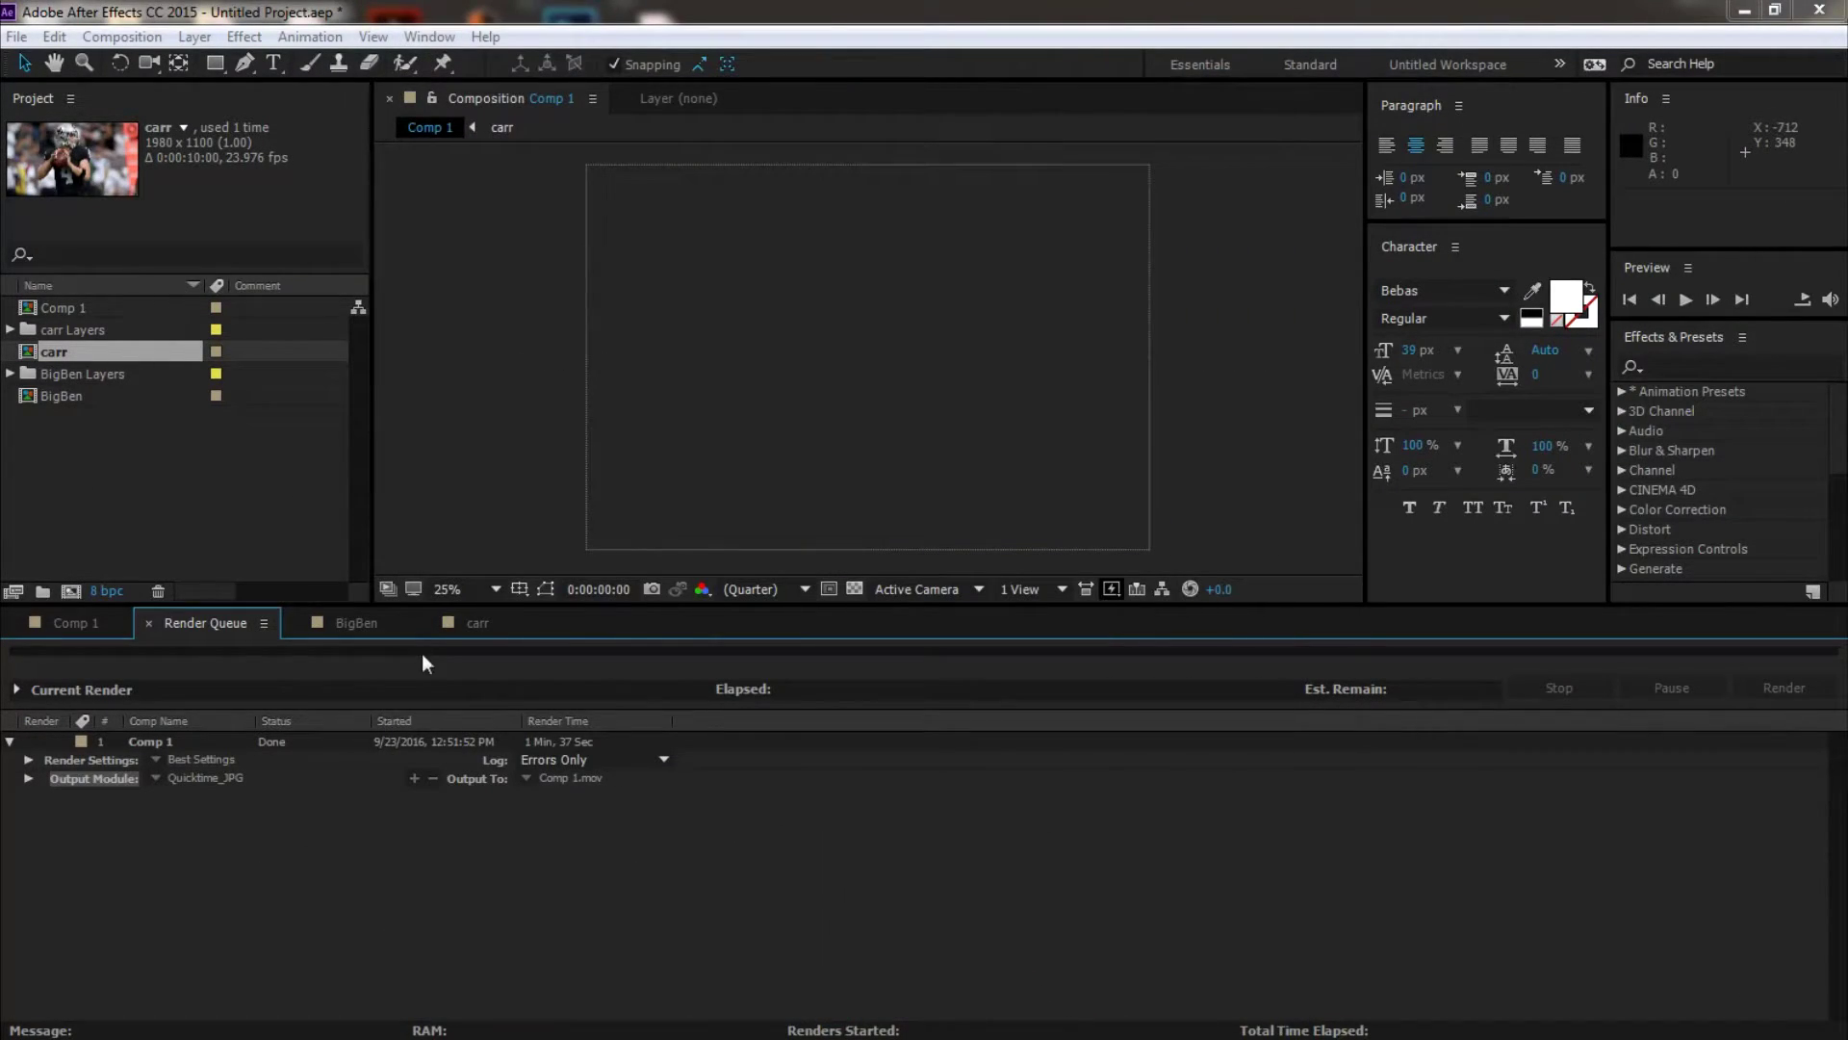
left_click(86, 621)
left_click_drag(1080, 666, 1723, 712)
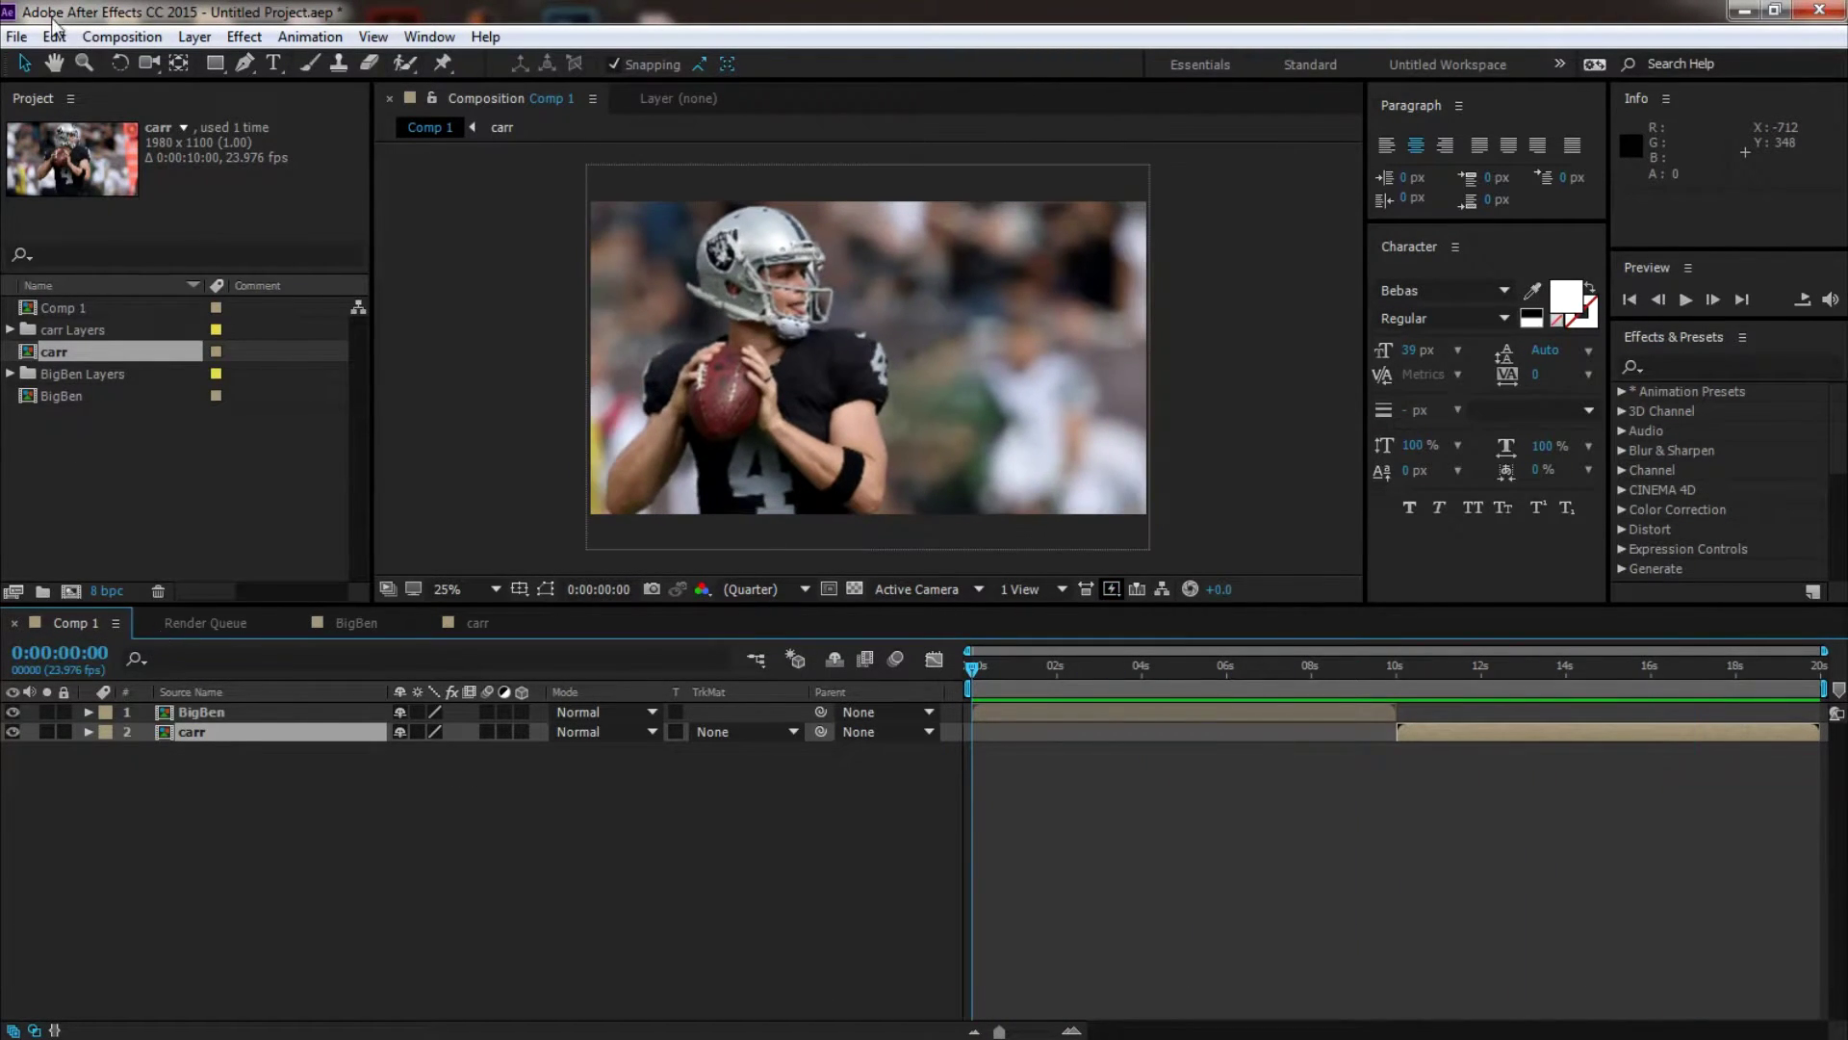
key("Home")
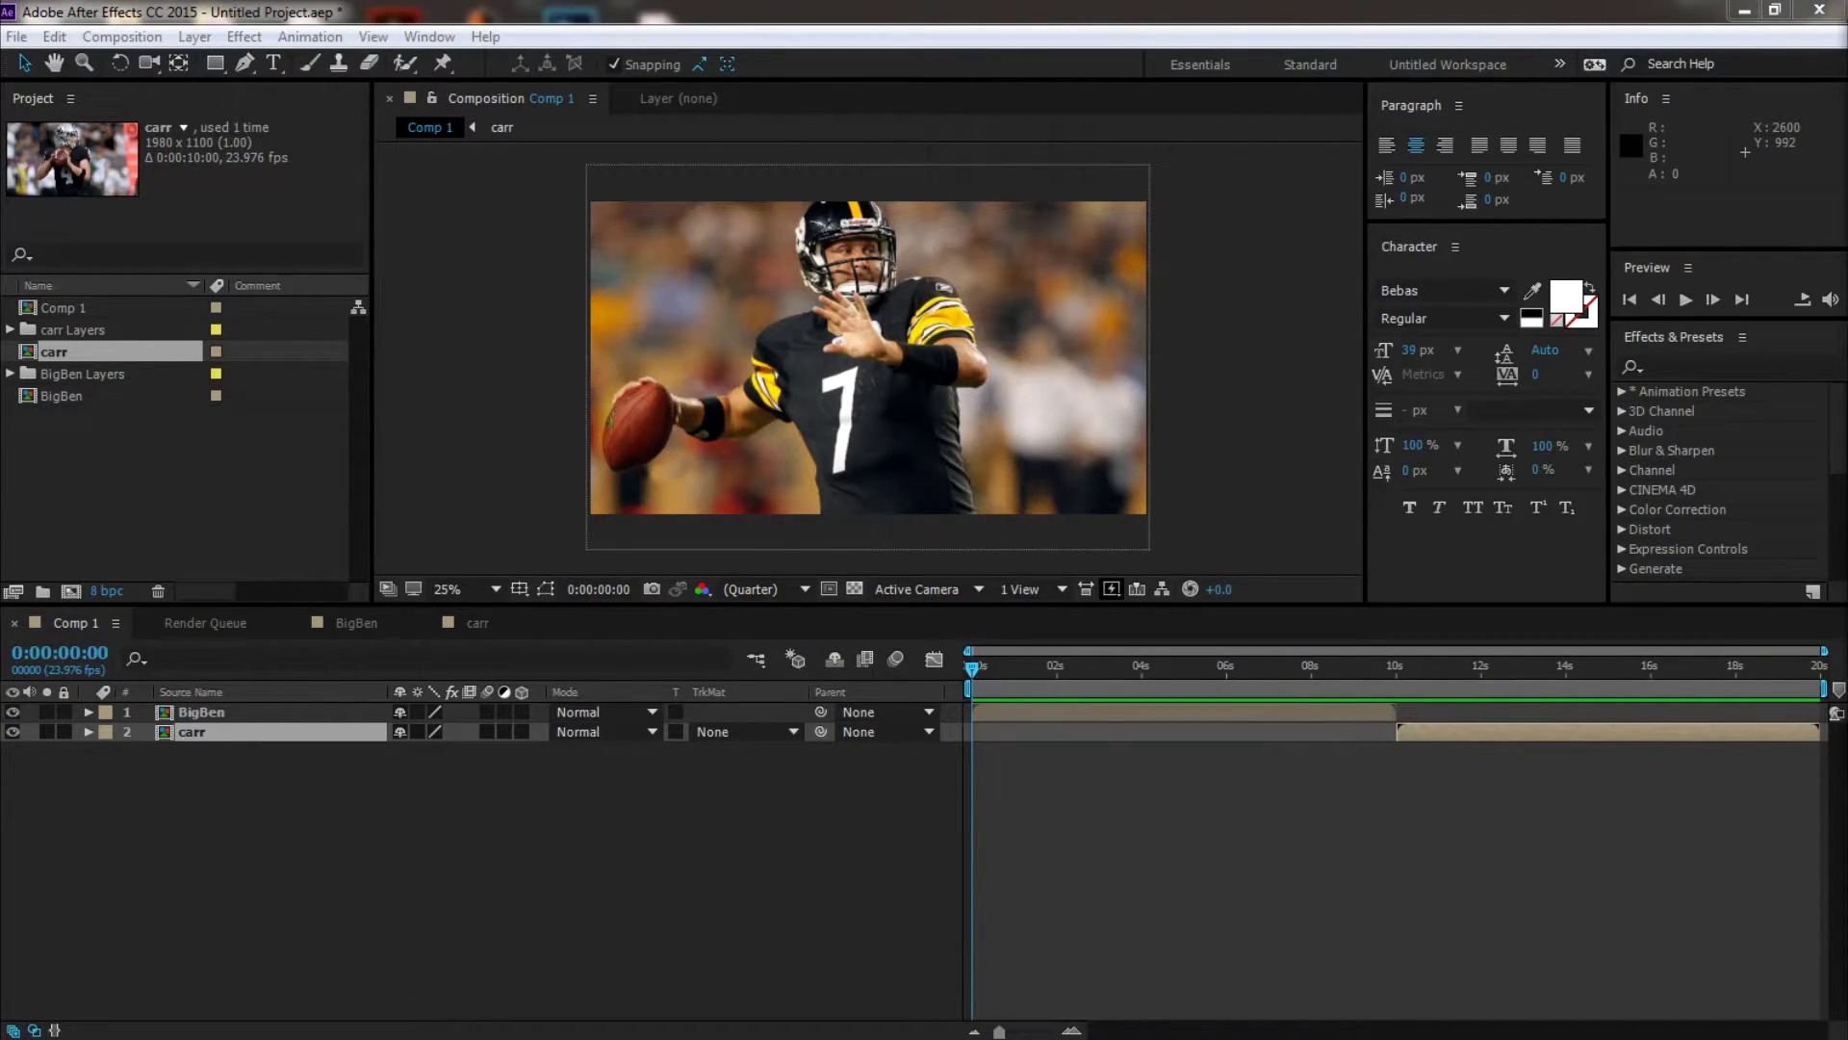
Step: Import BigBen.psd from the Wallpappers folder into the project as a composition
key("alt+Tab")
left_click_drag(1094, 131, 1336, 175)
left_click(1378, 405)
left_click_drag(1378, 404, 131, 458)
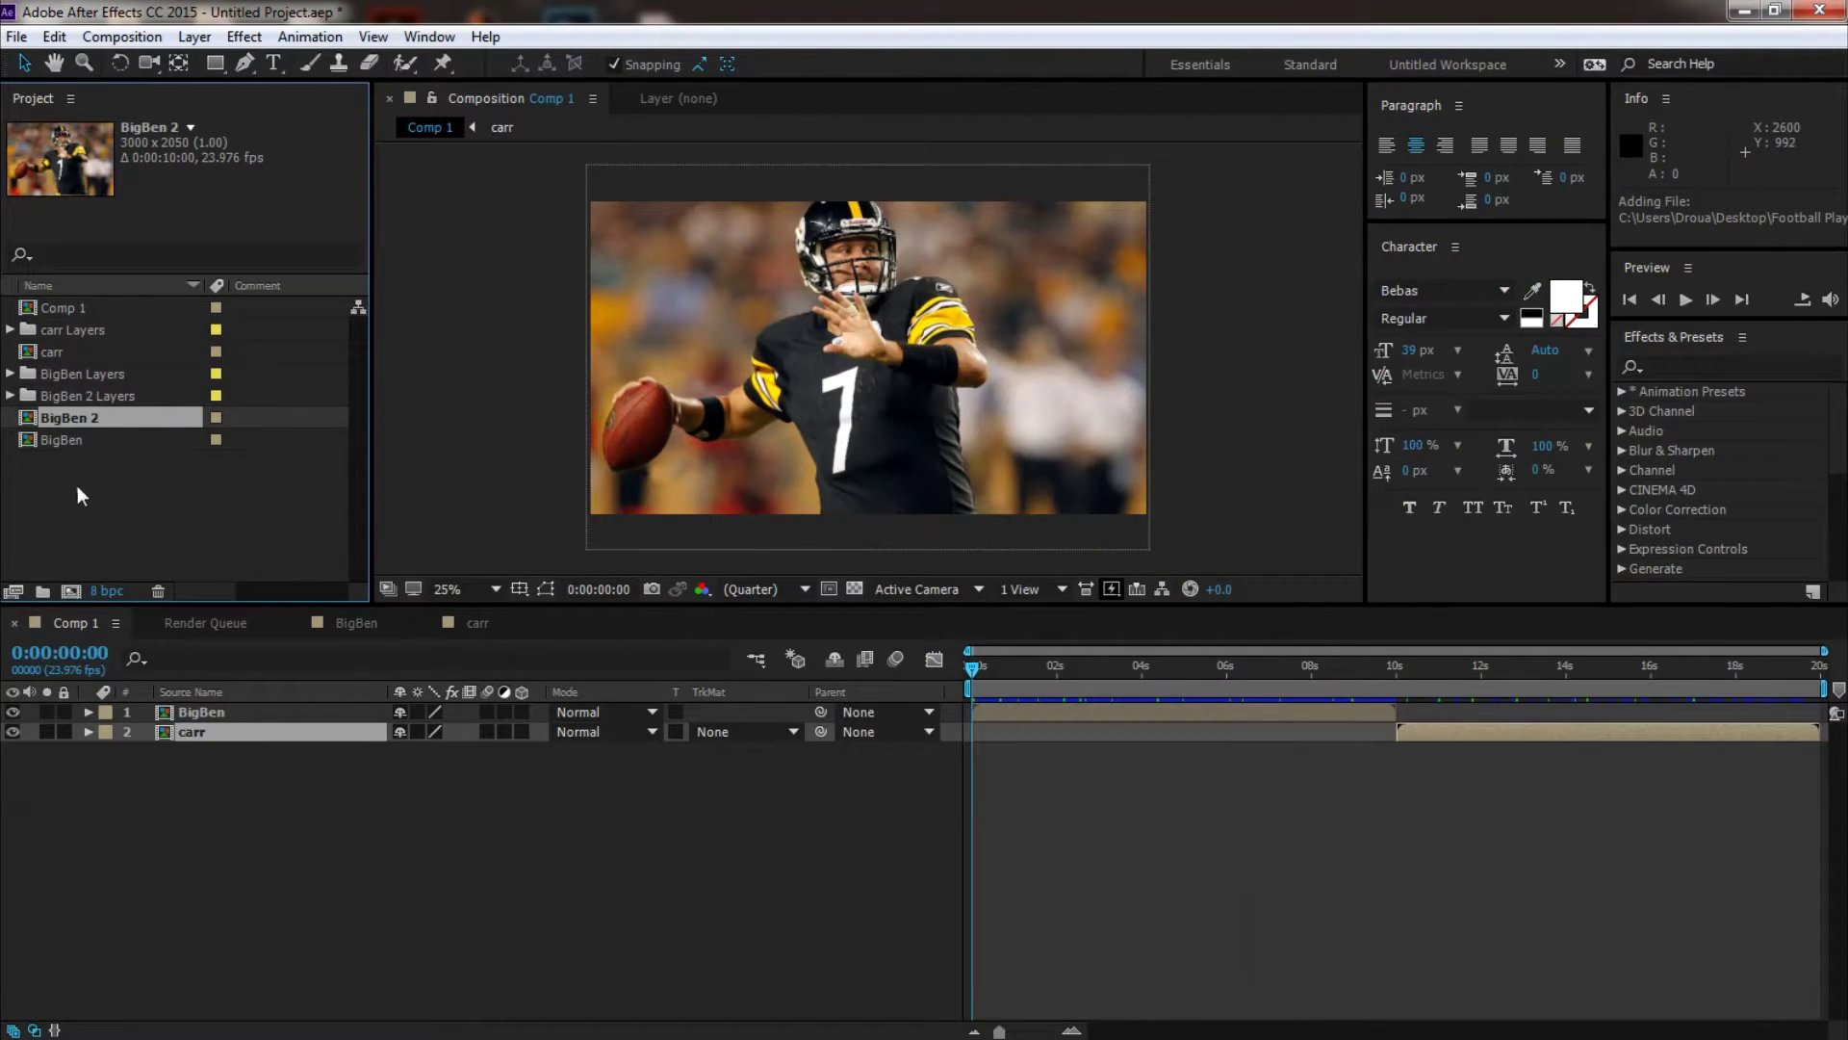
left_click(80, 440)
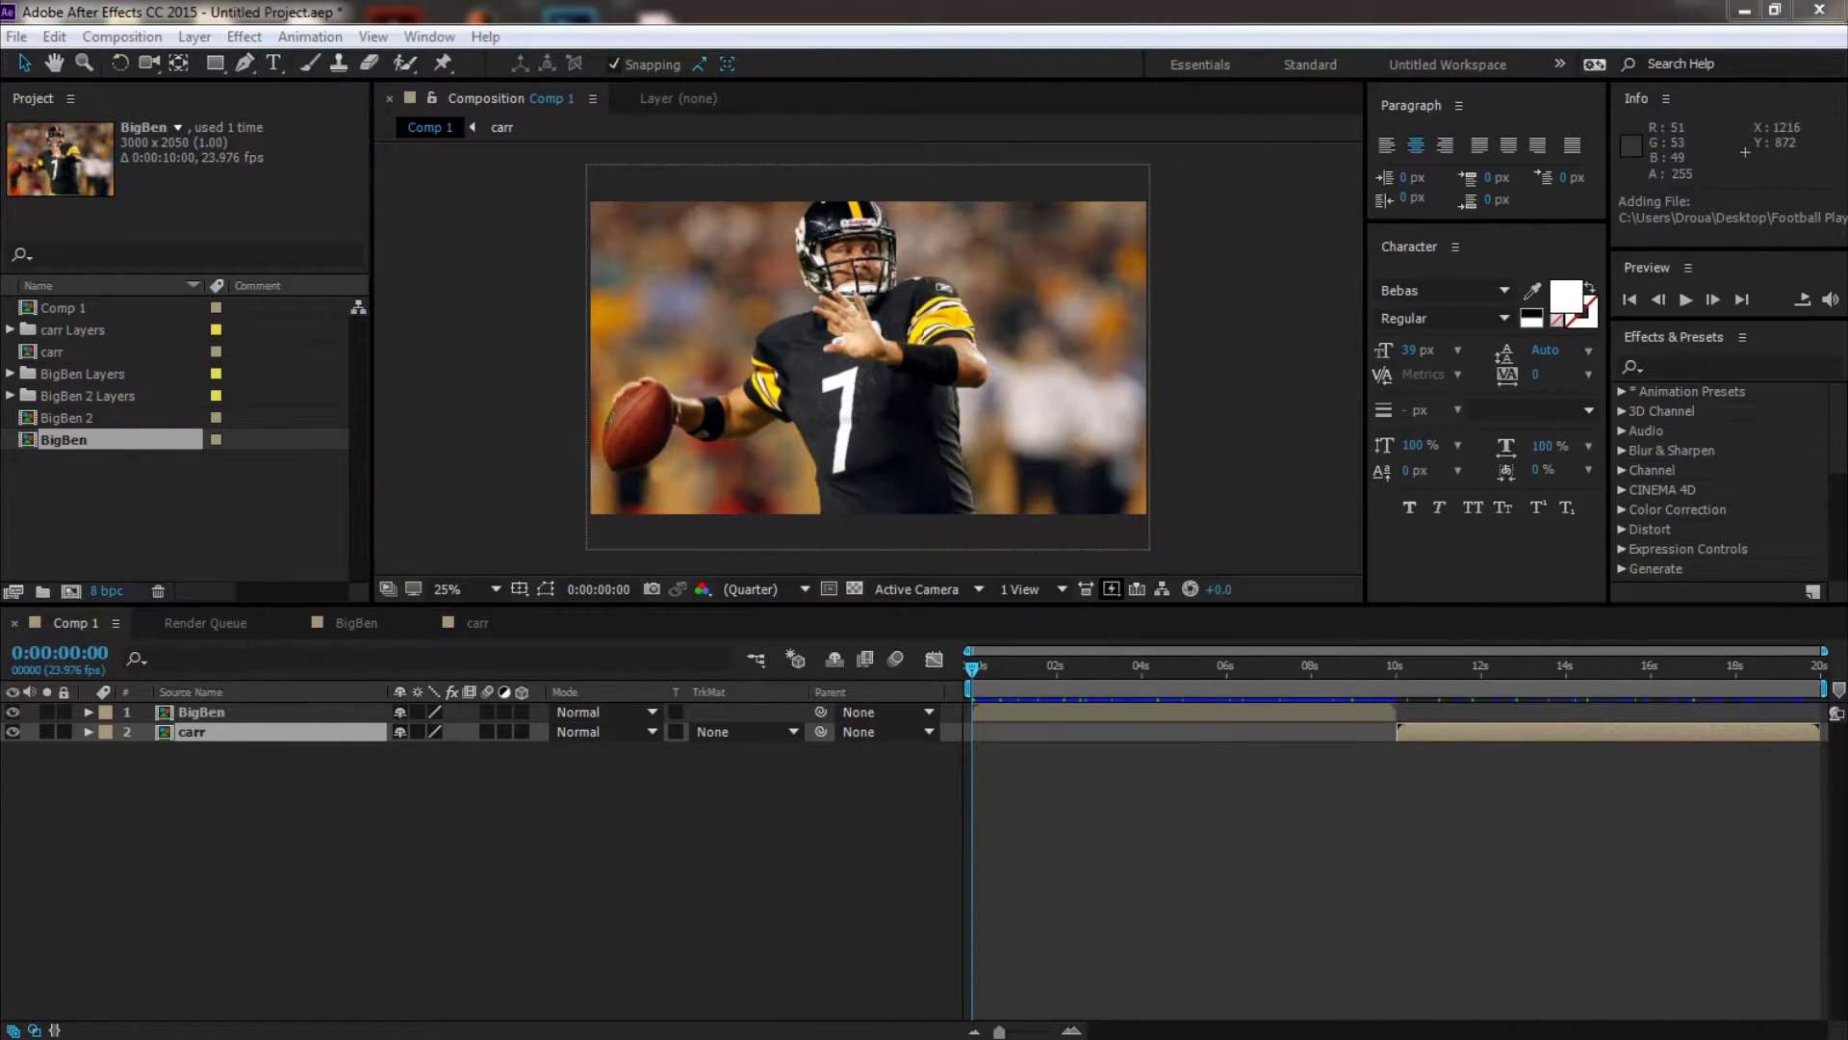
Step: Import Cheater.psd from the Wallpappers folder as Composition - Retain Layer Sizes with Editable Layer Styles
key("alt+Tab")
key("alt+Tab")
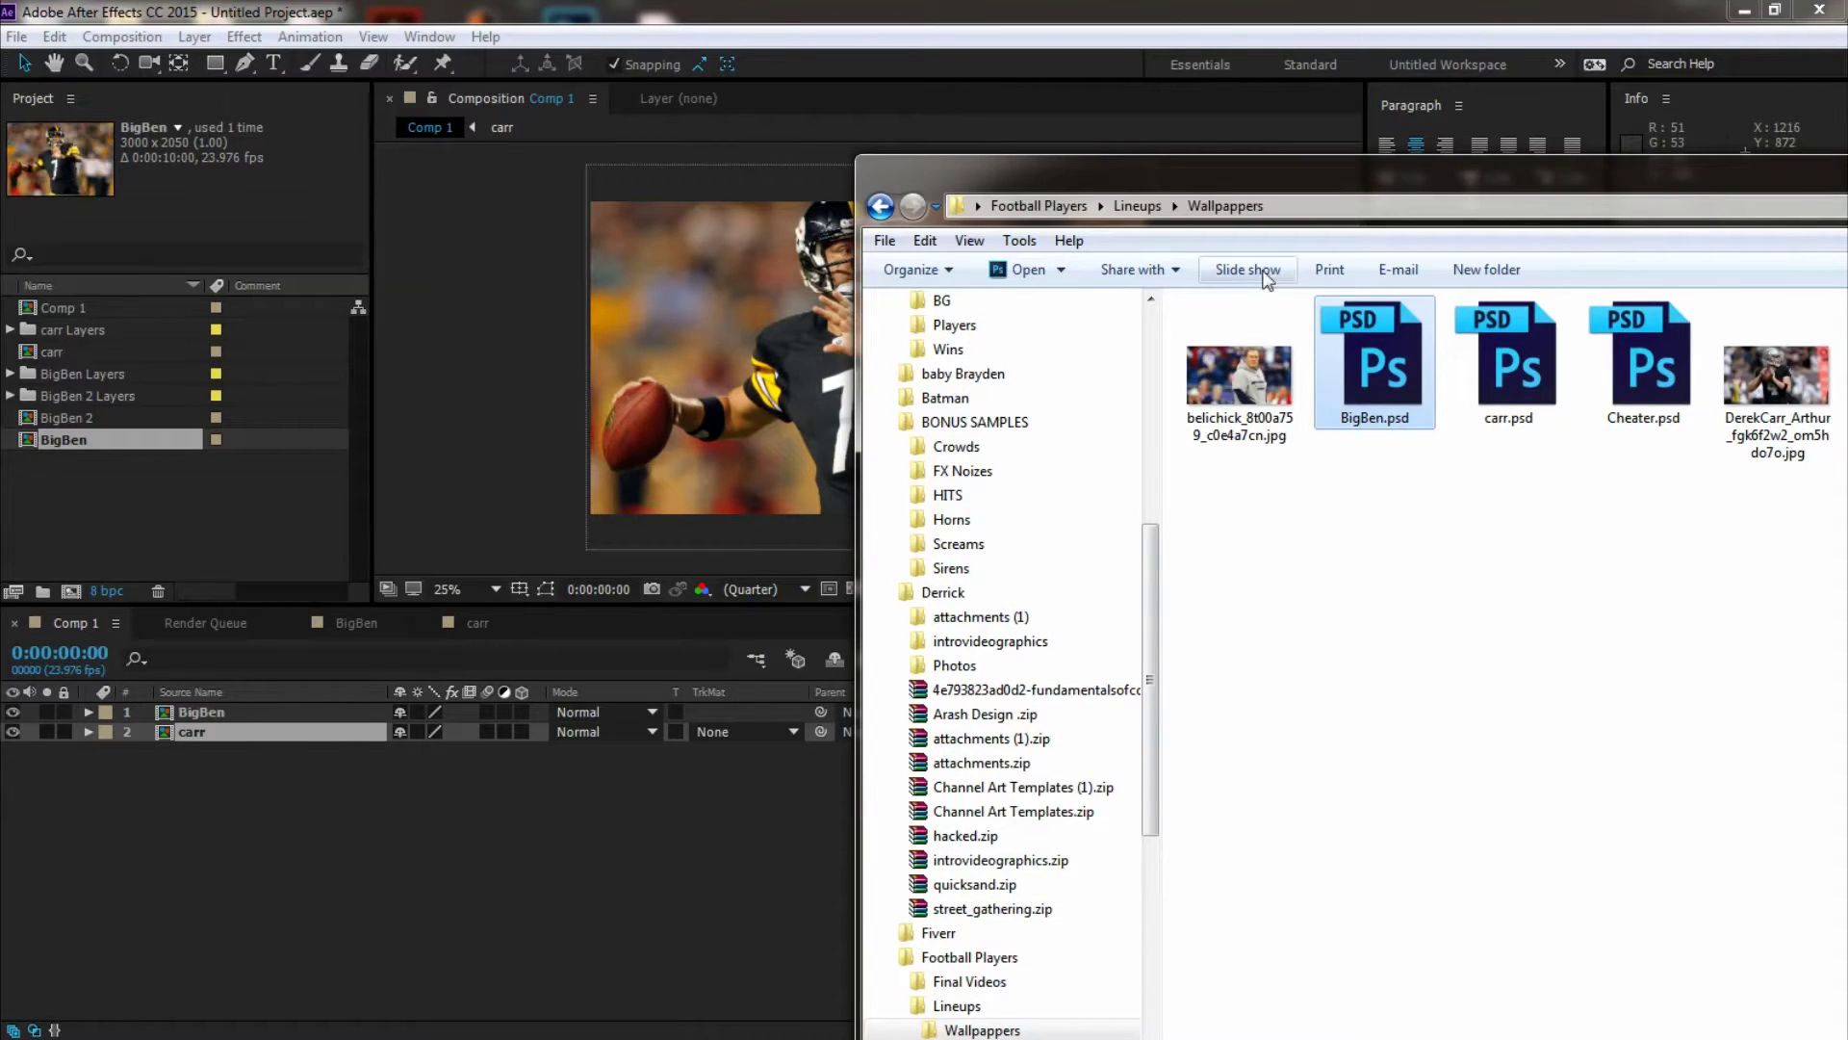
left_click_drag(1598, 418, 159, 462)
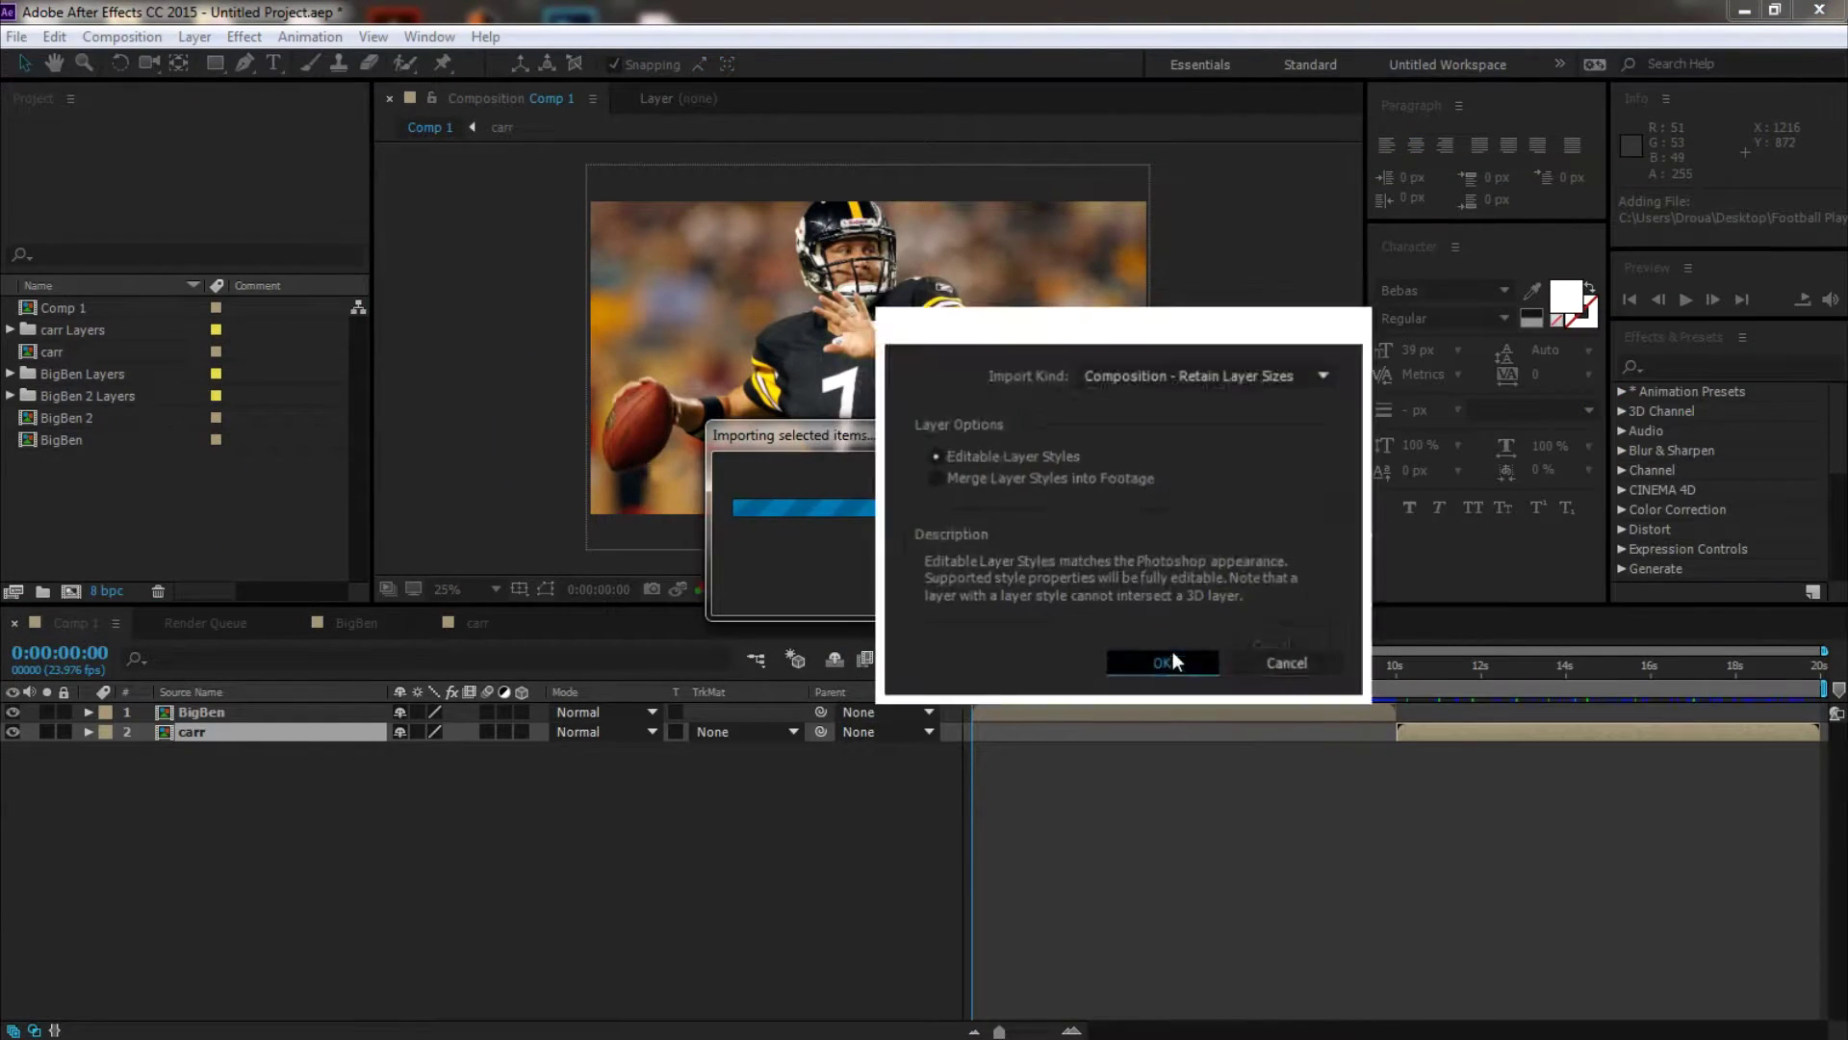
left_click(1170, 647)
Step: Add the Cheater composition to Comp 1 and delete the BigBen and carr layers from it
left_click_drag(106, 373, 312, 881)
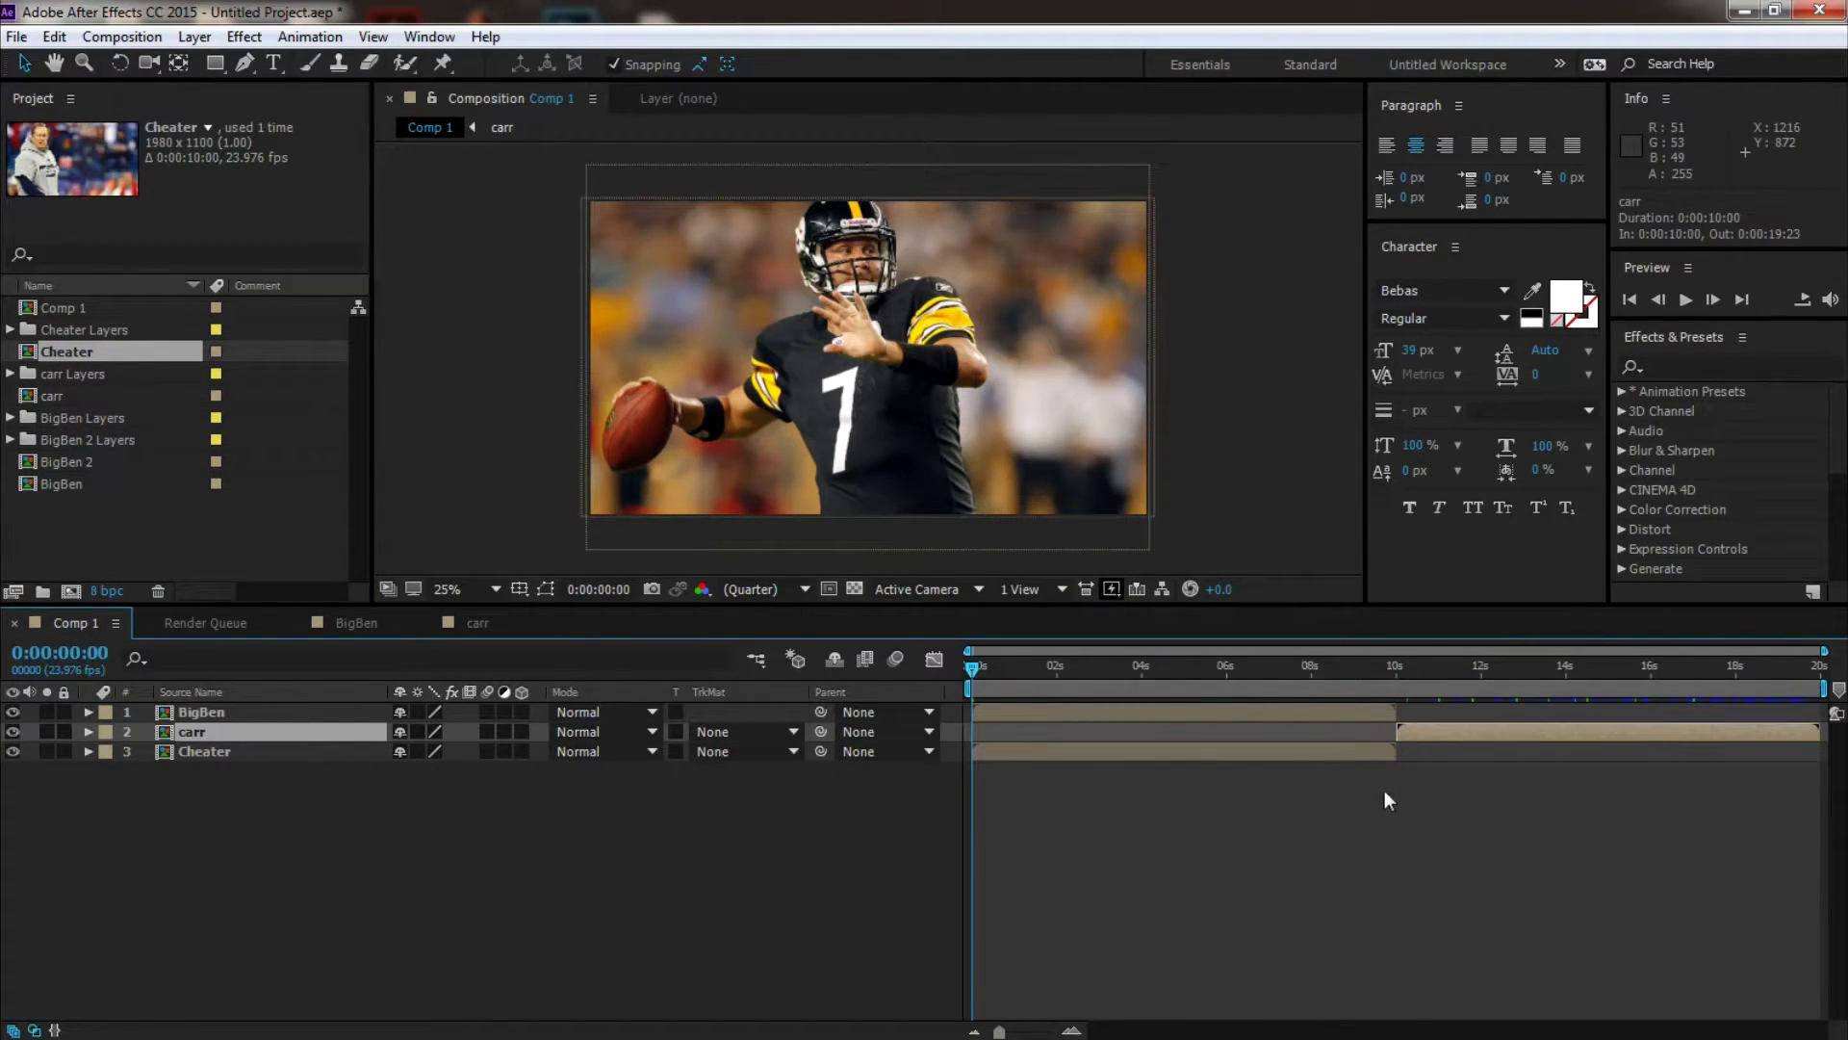
left_click(240, 713, "shift")
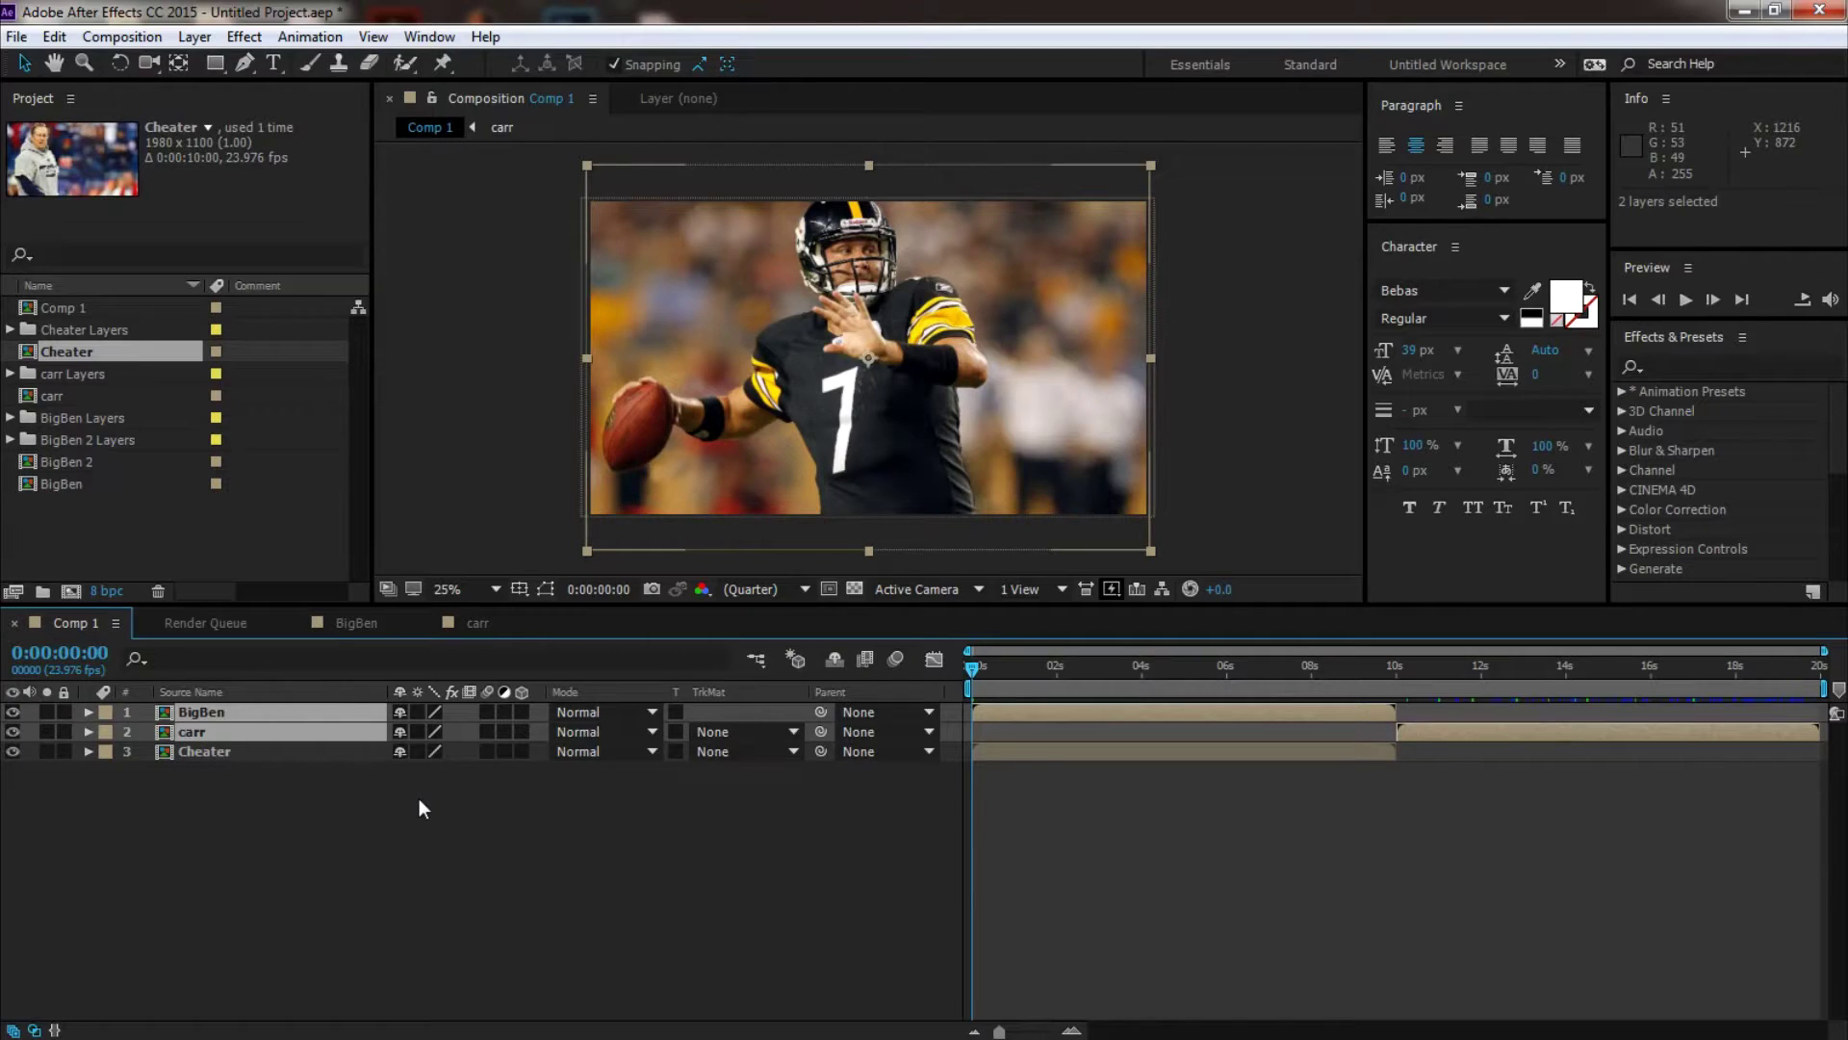
key("Delete")
left_click(1132, 718)
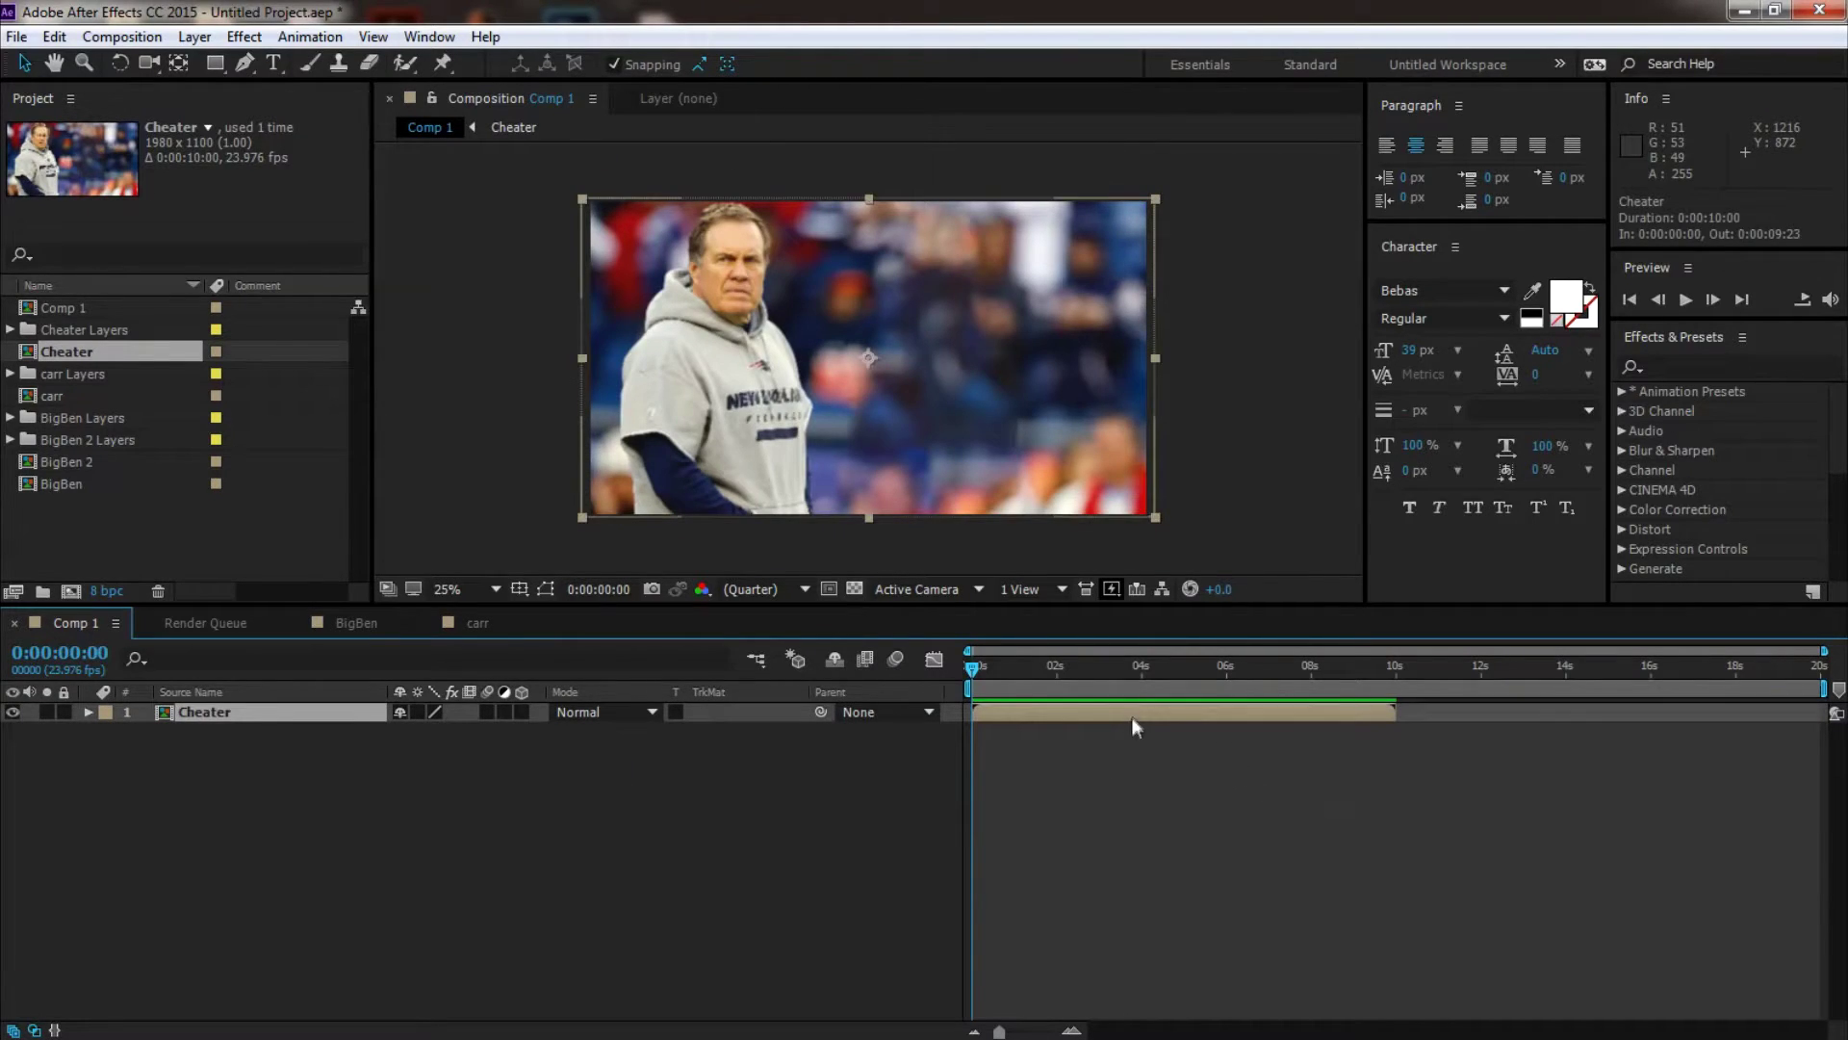
Step: Shorten Comp 1's work area to 10 seconds so it ends with the Cheater layer
left_click_drag(1830, 691, 1413, 775)
left_click_drag(1812, 656, 1574, 776)
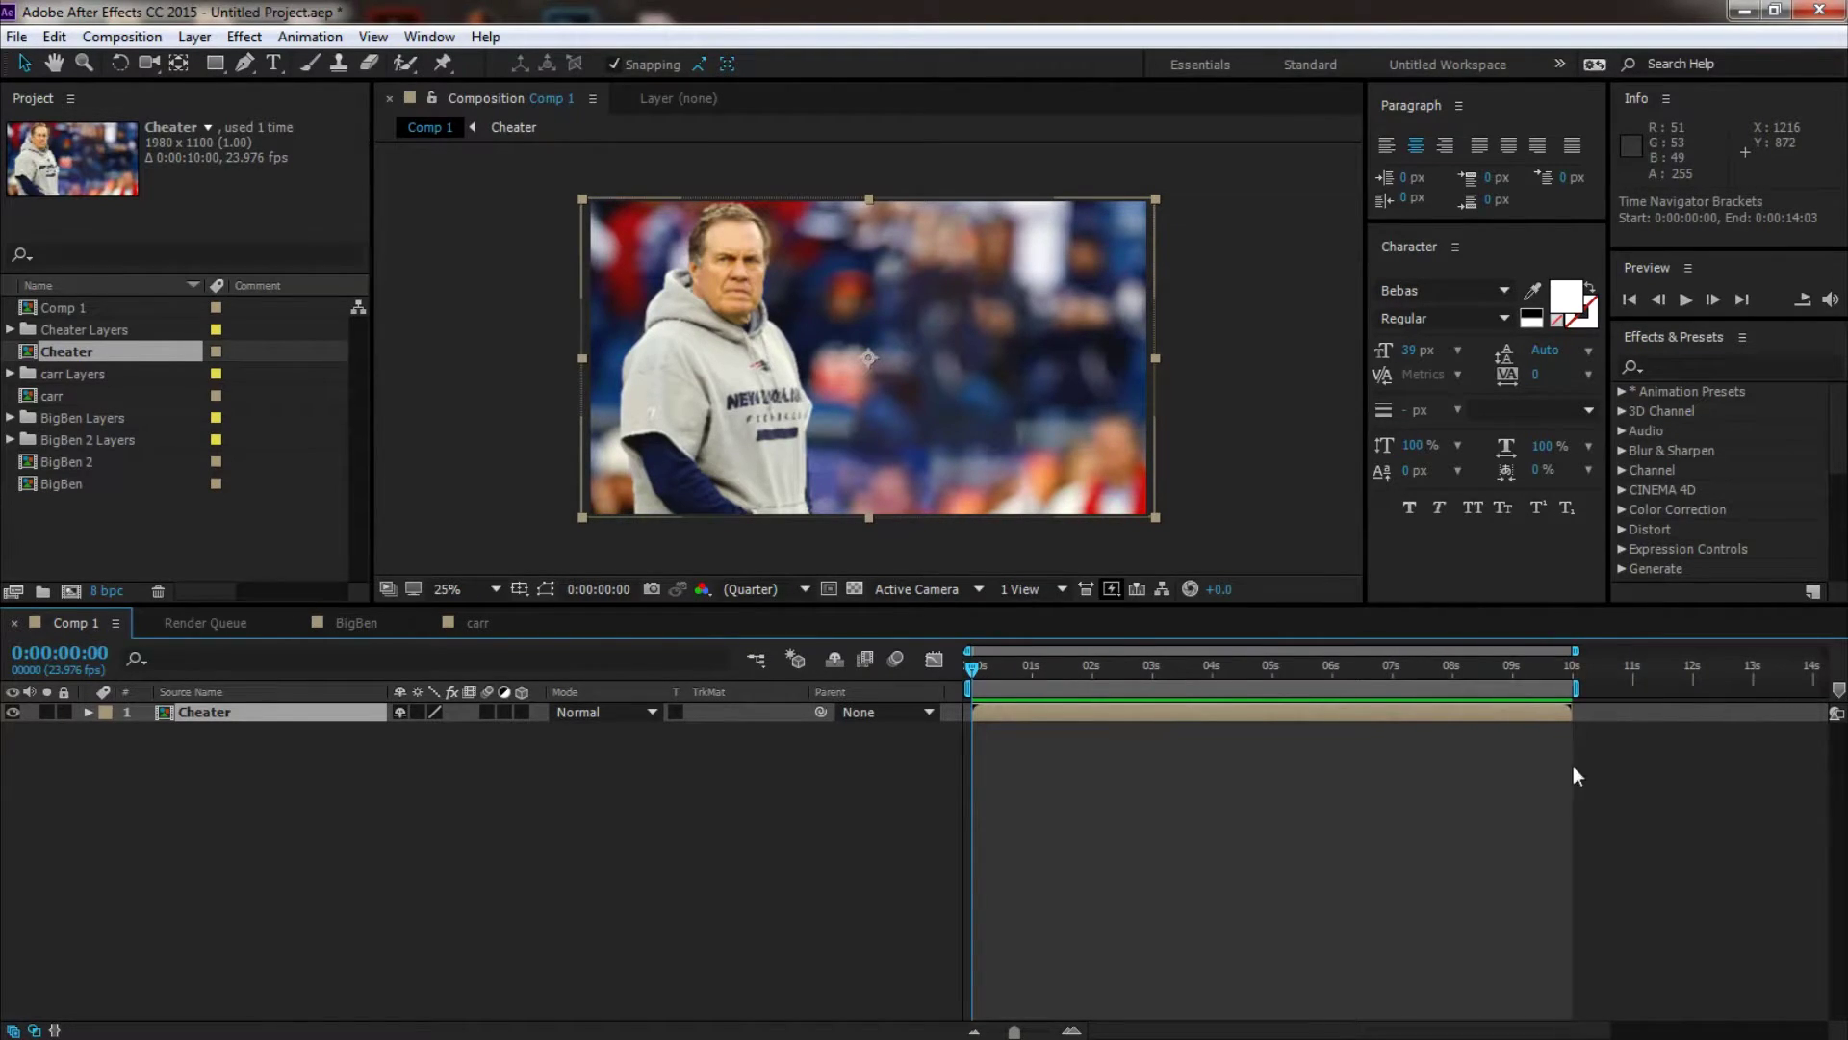
left_click(1032, 736)
left_click(733, 485)
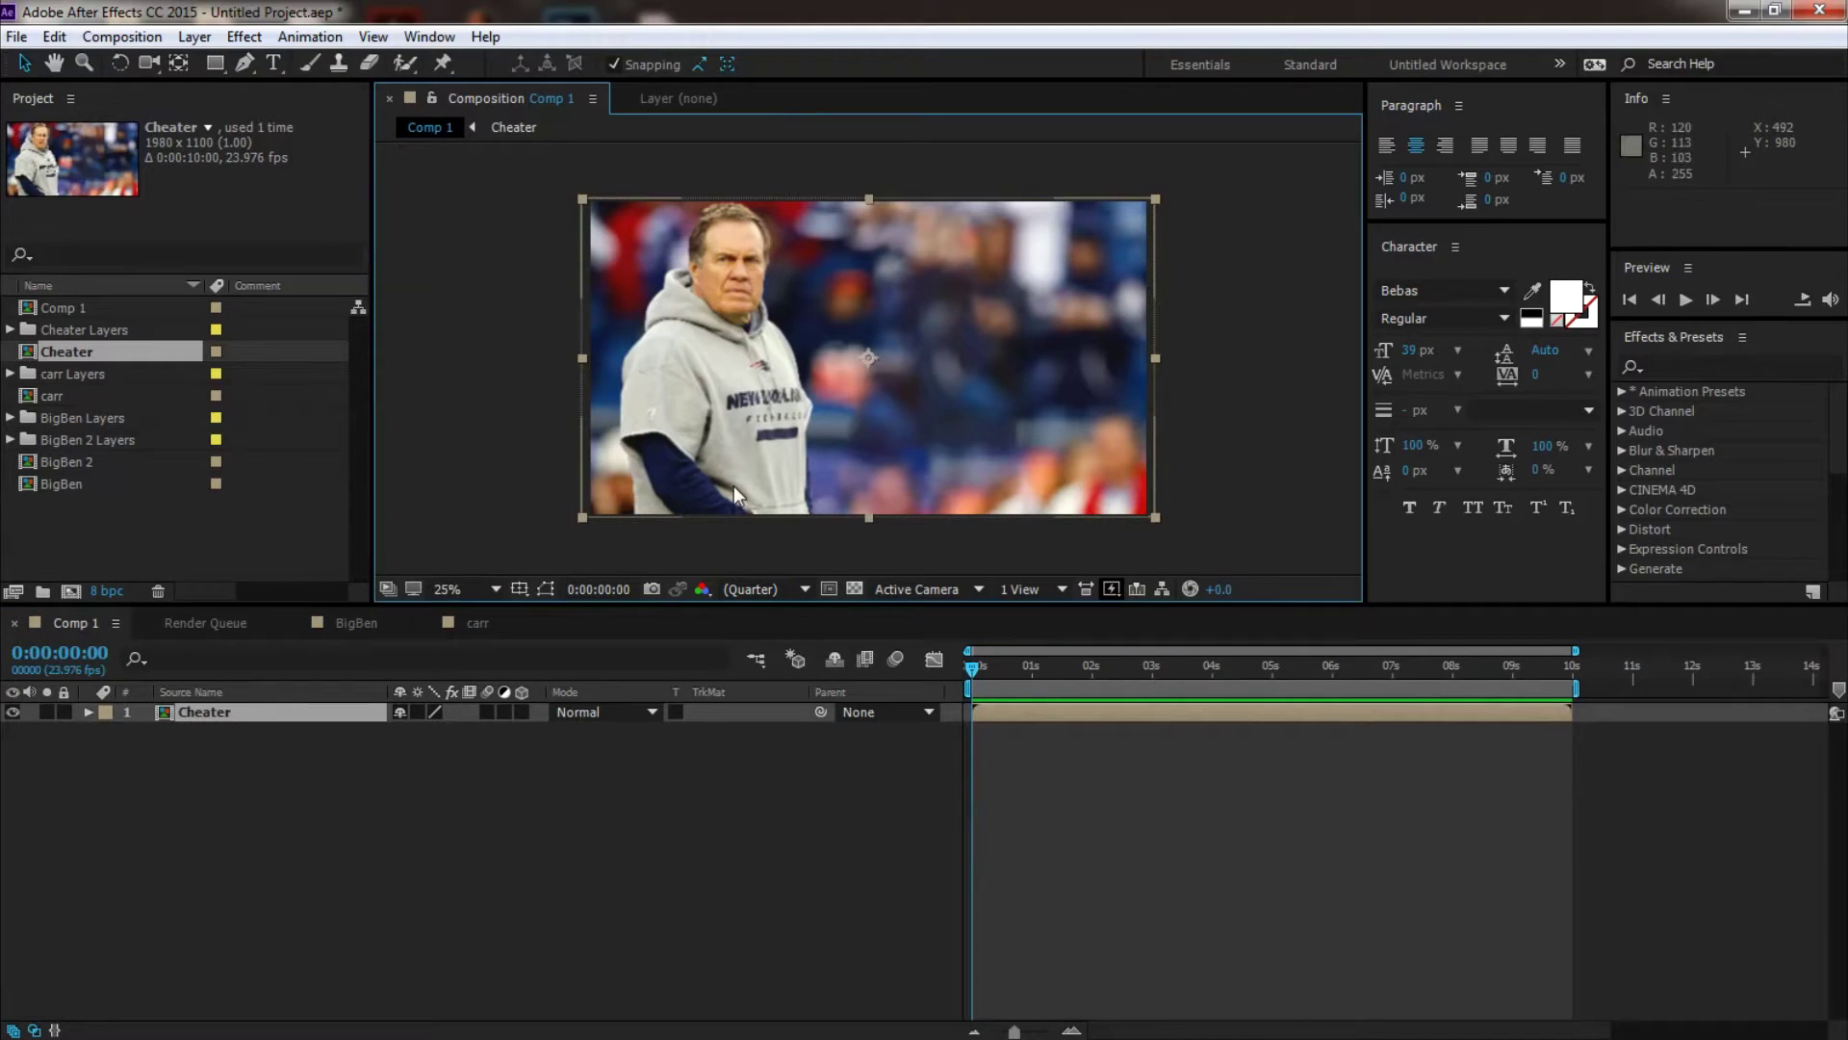
left_click(1002, 716)
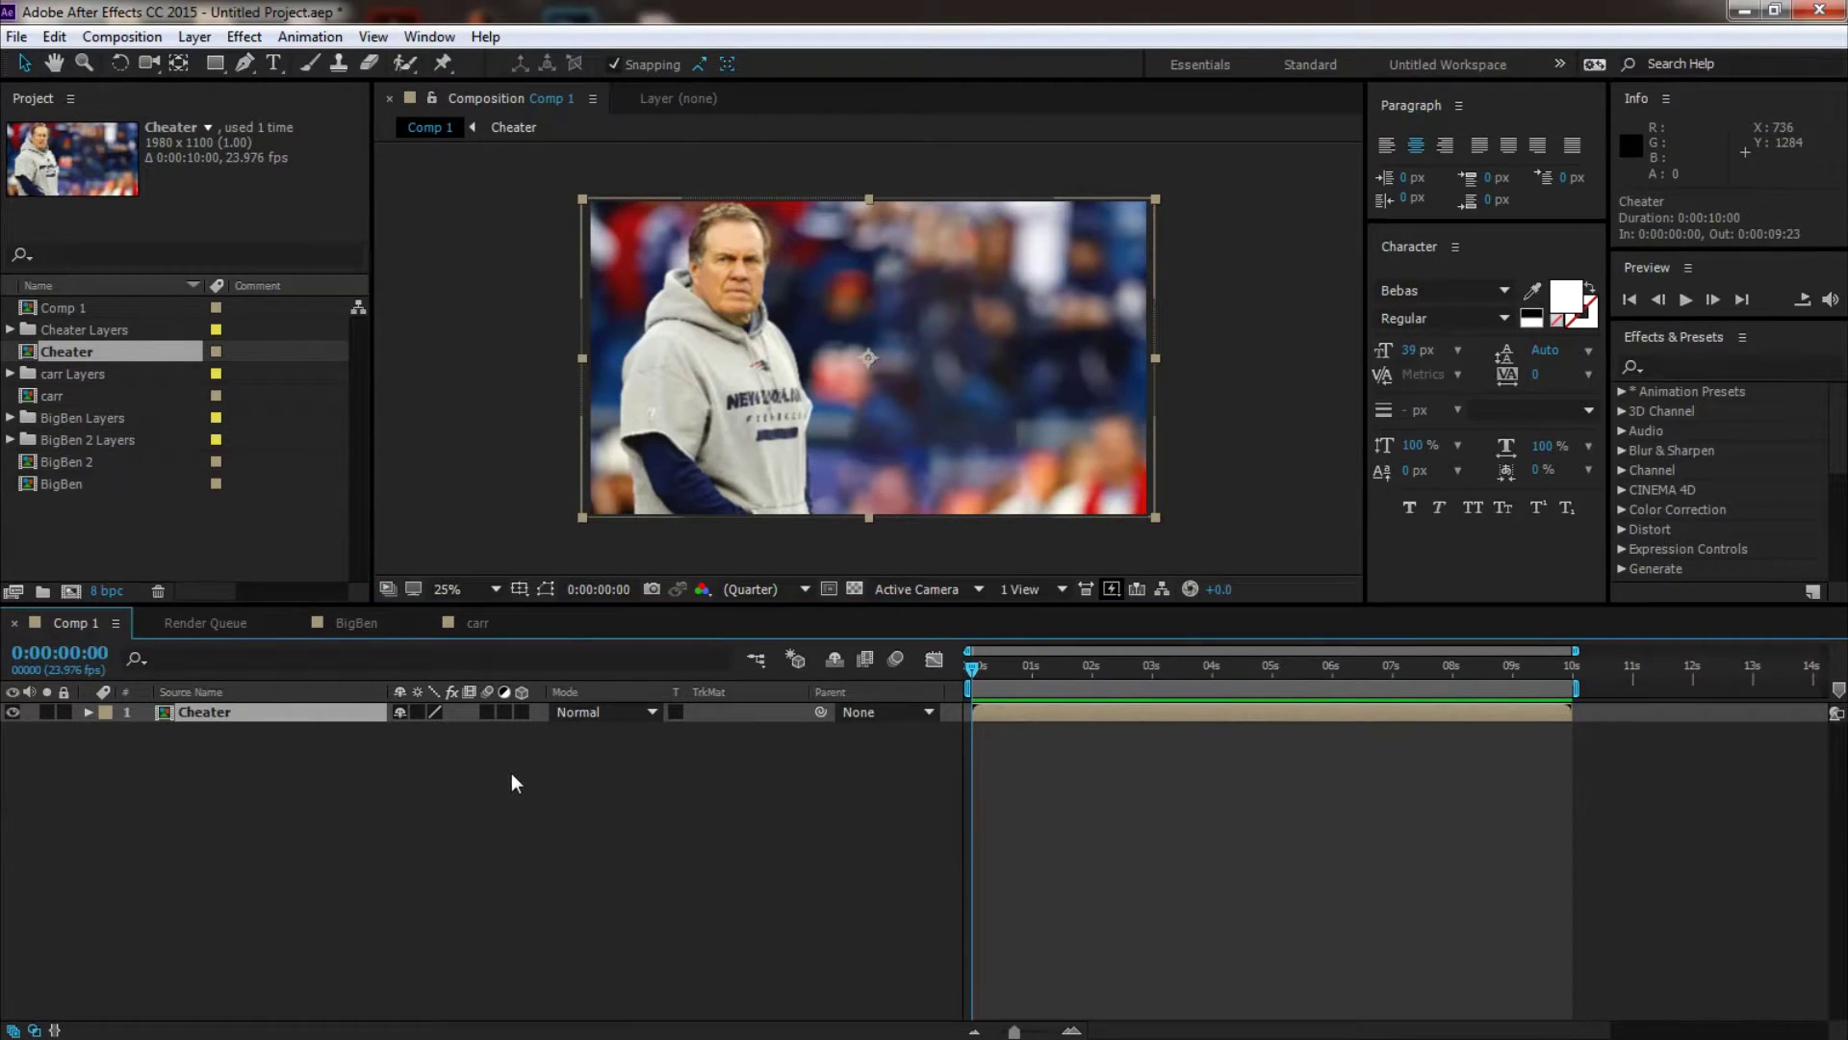
Step: Open the Cheater composition and inspect its coach and background layers individually
double_click(997, 715)
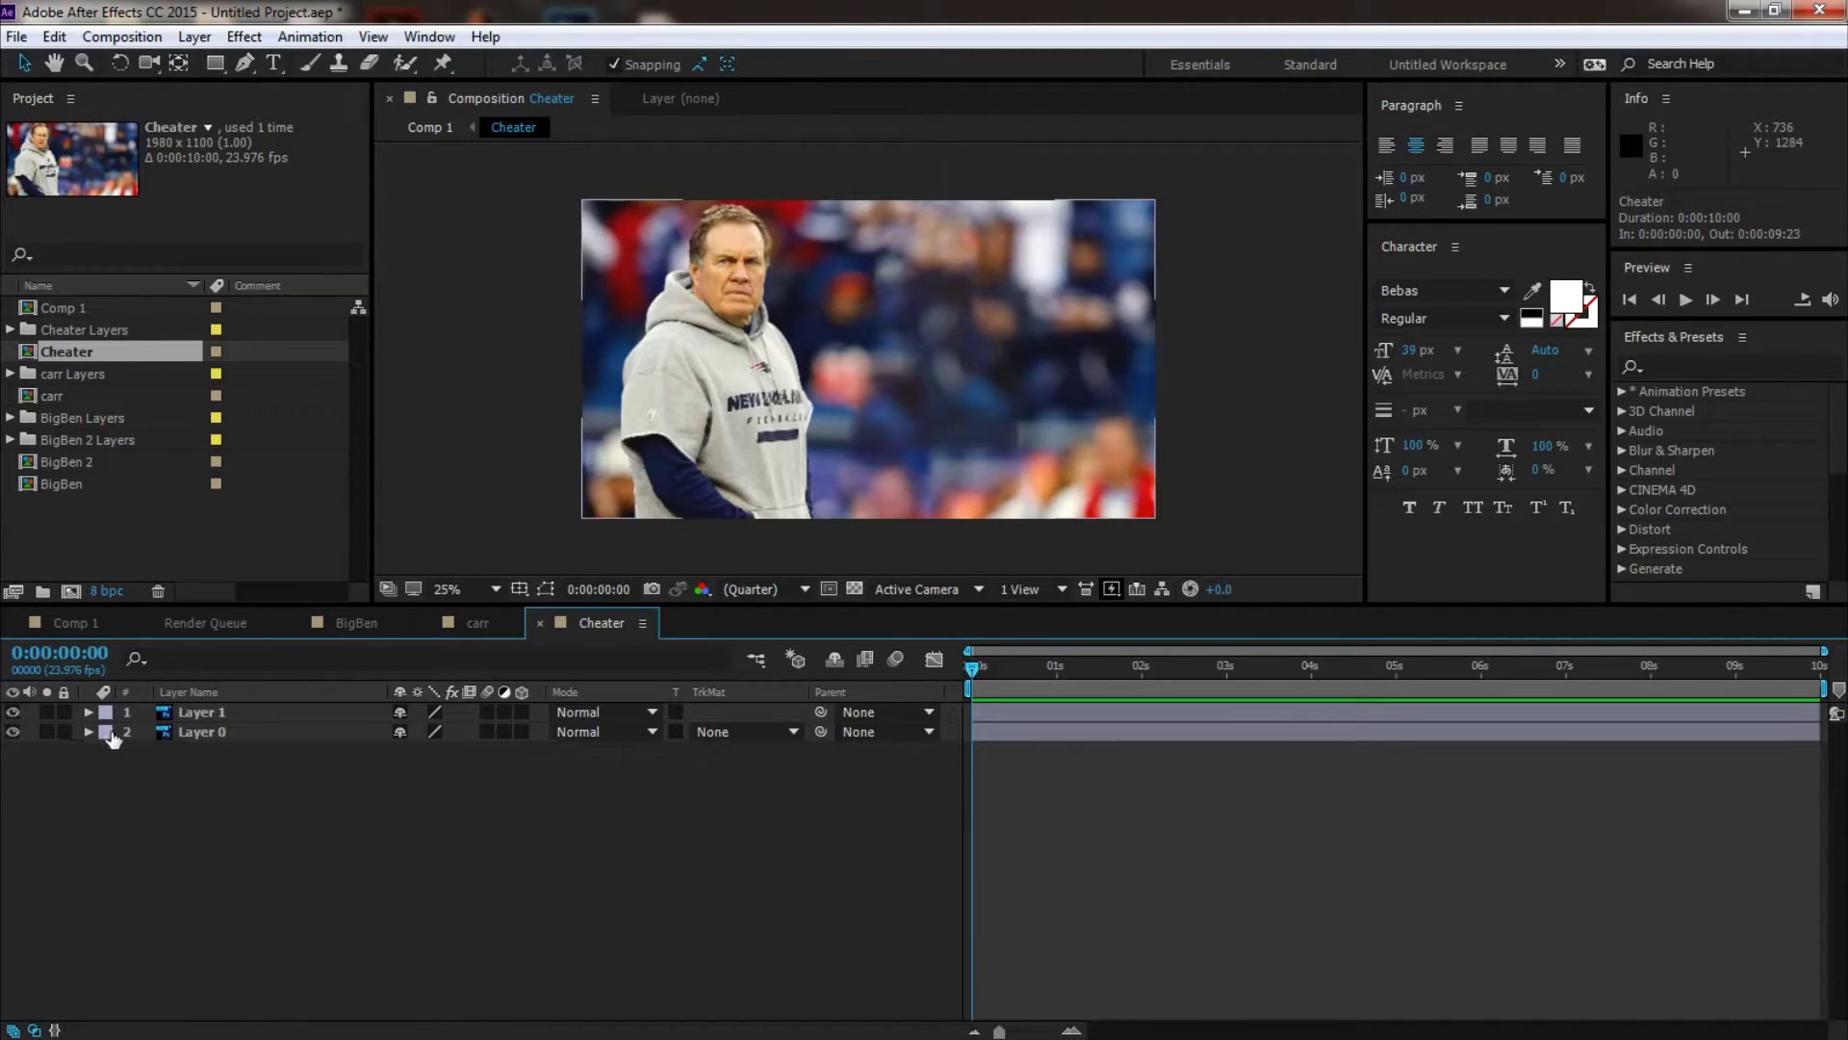
left_click(89, 713)
left_click(88, 751)
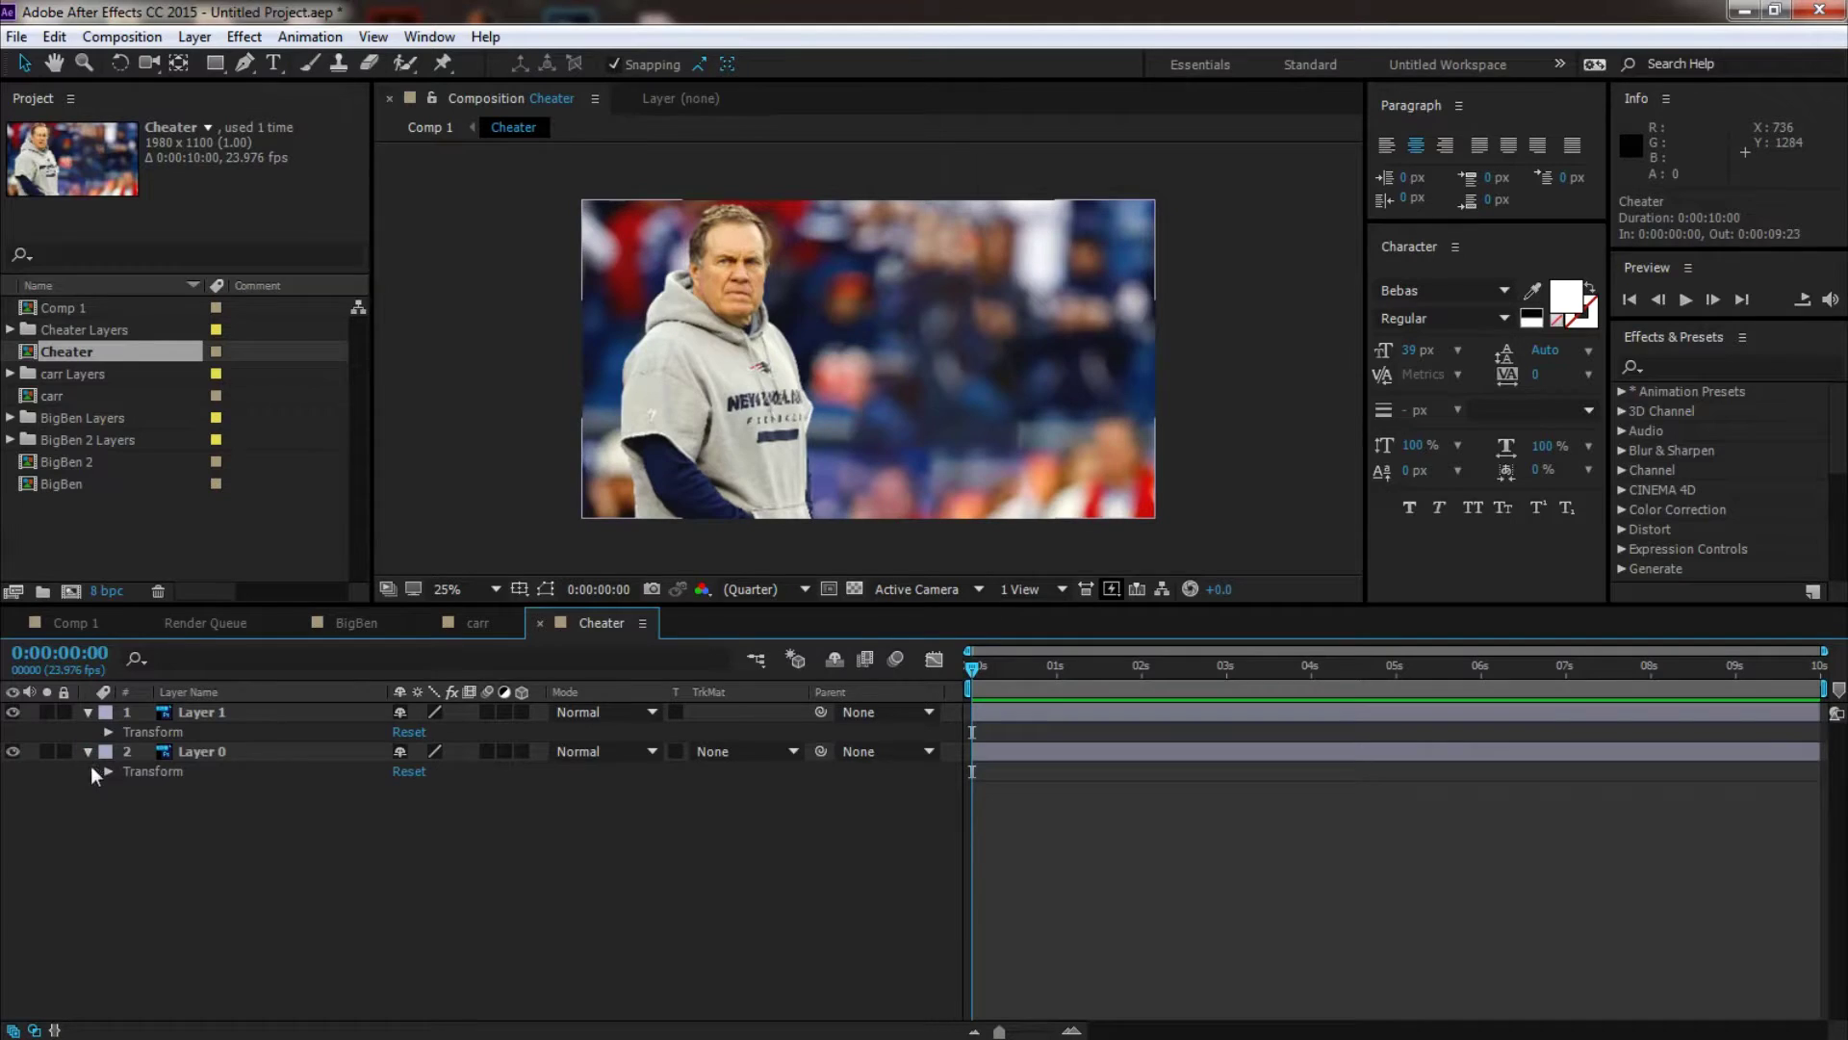
left_click(240, 725)
left_click(244, 712)
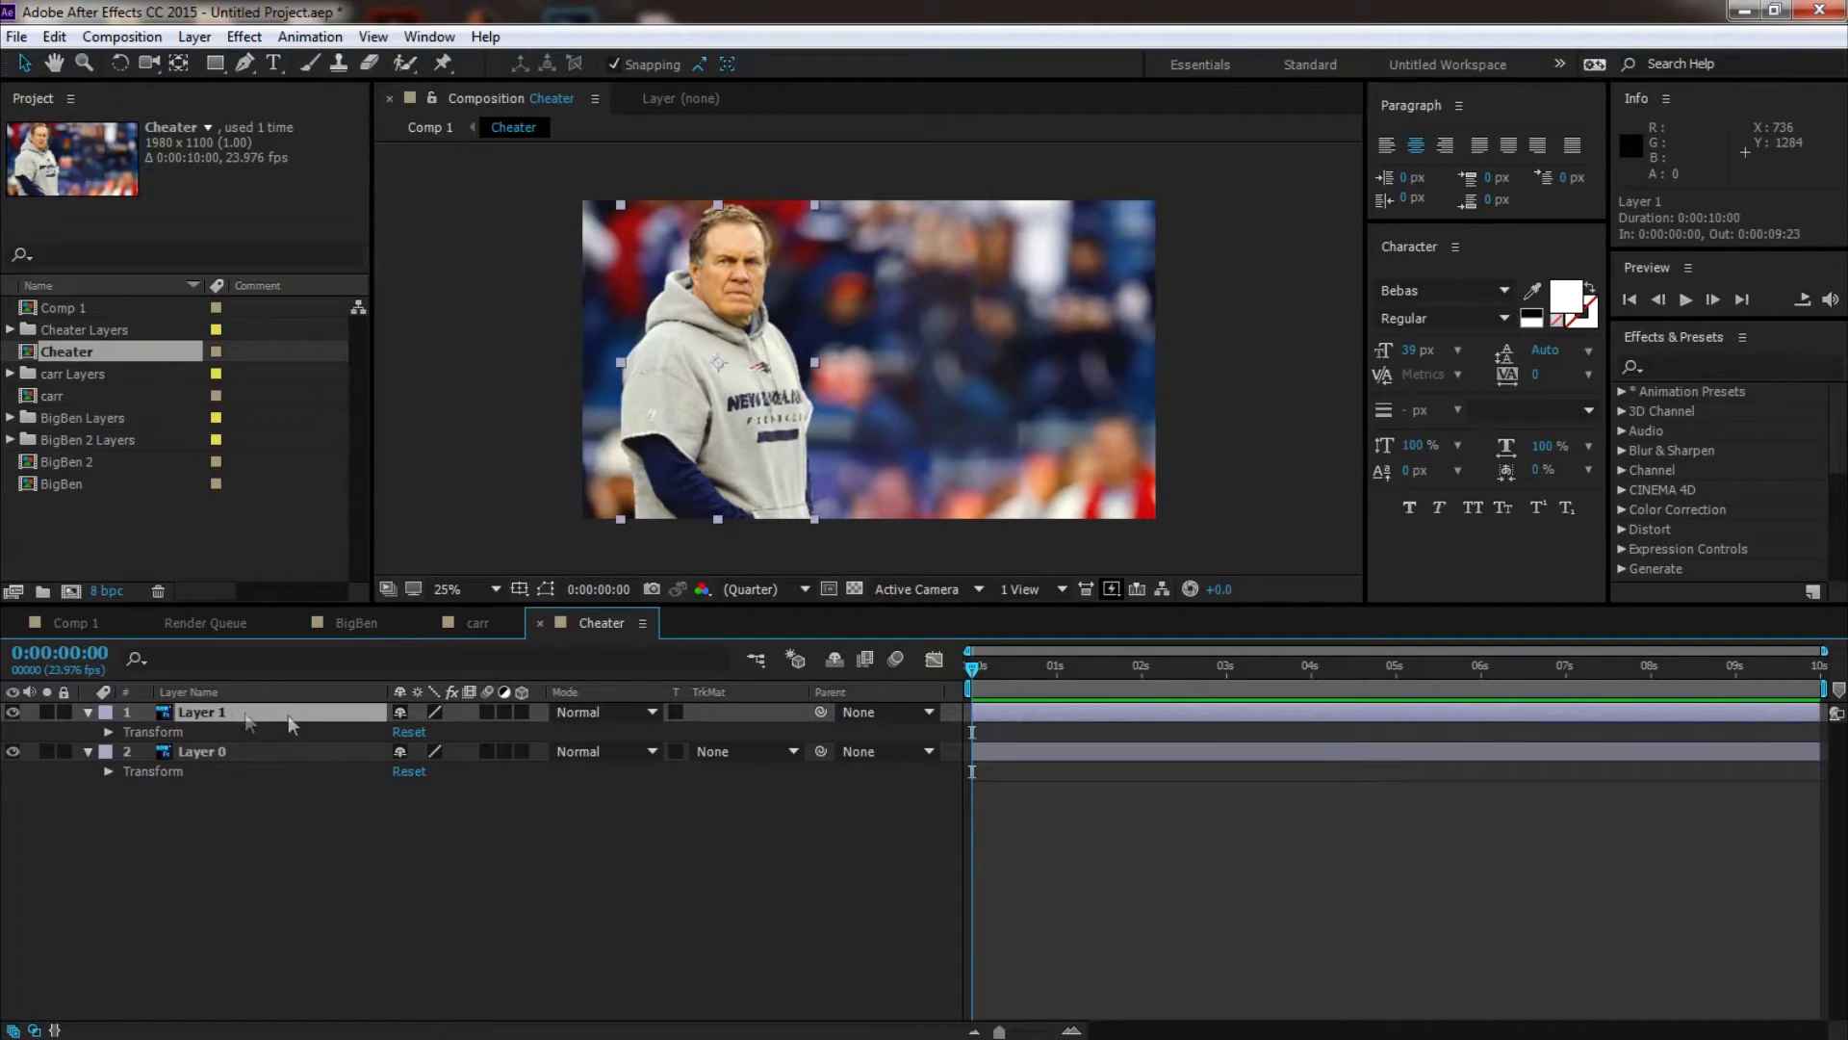
left_click(272, 771)
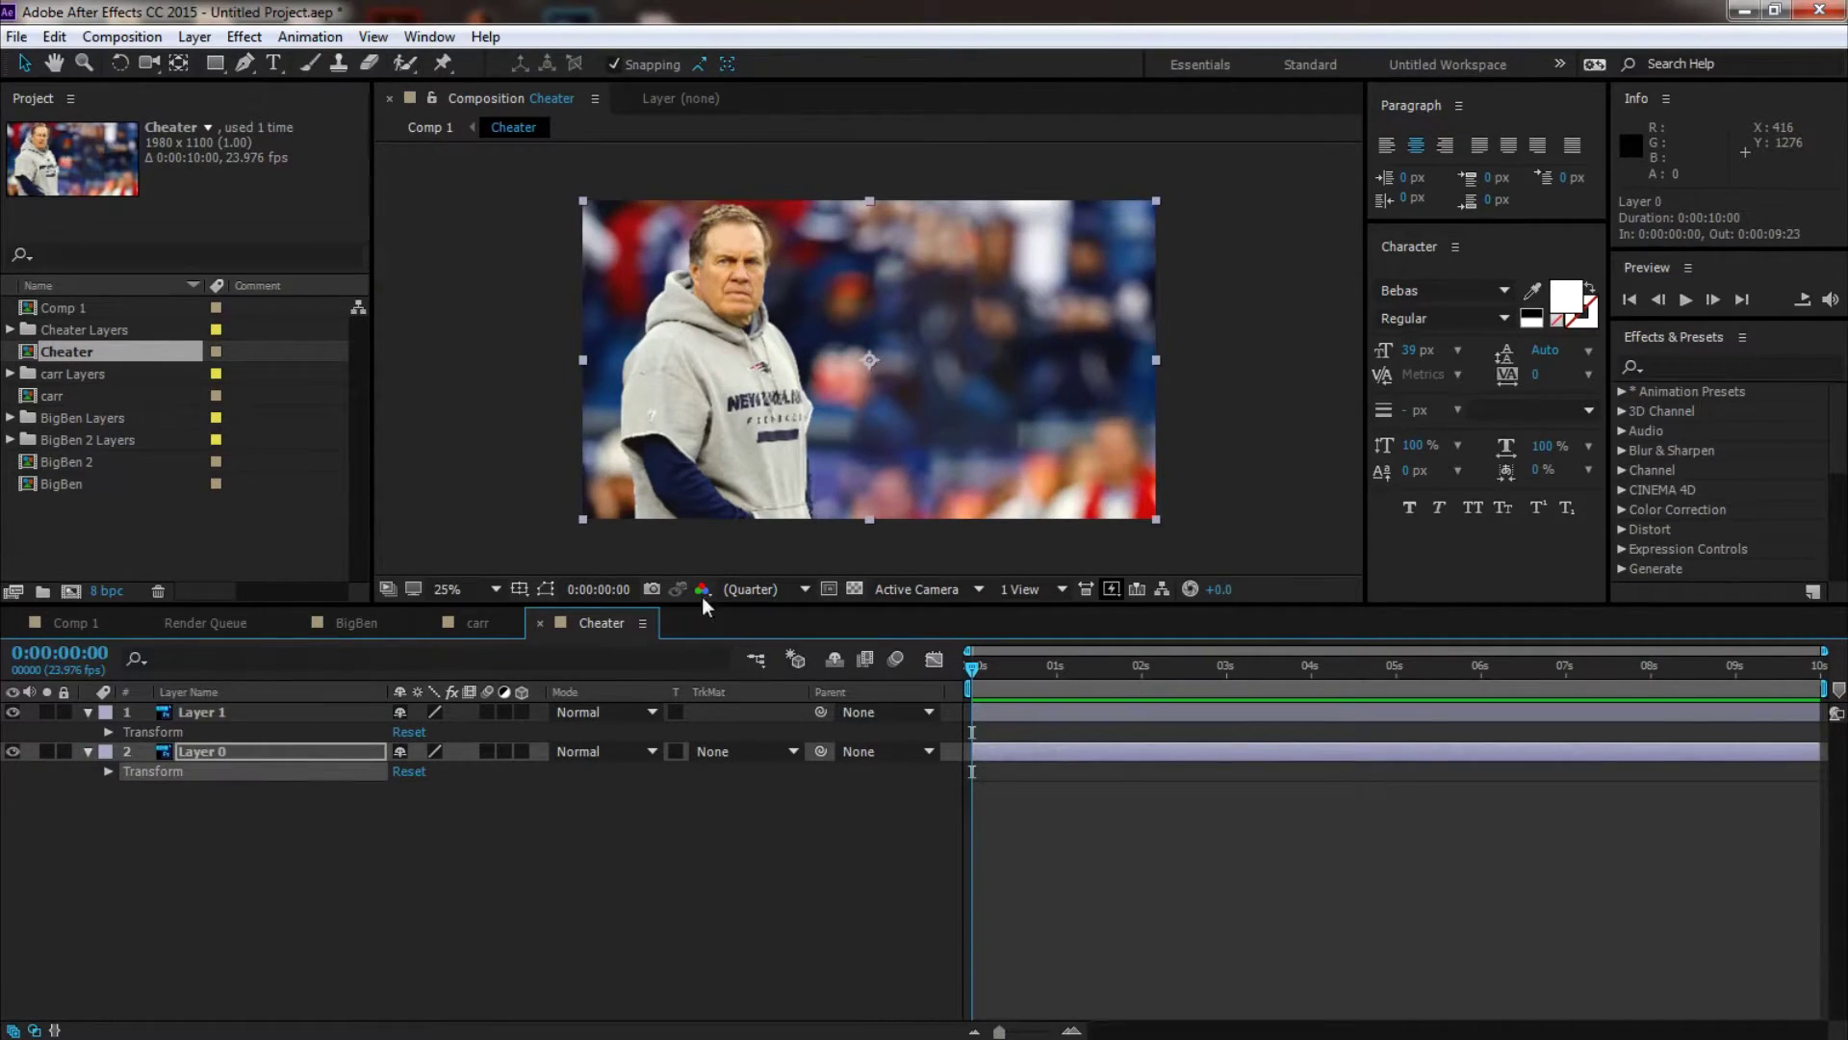
left_click(267, 730)
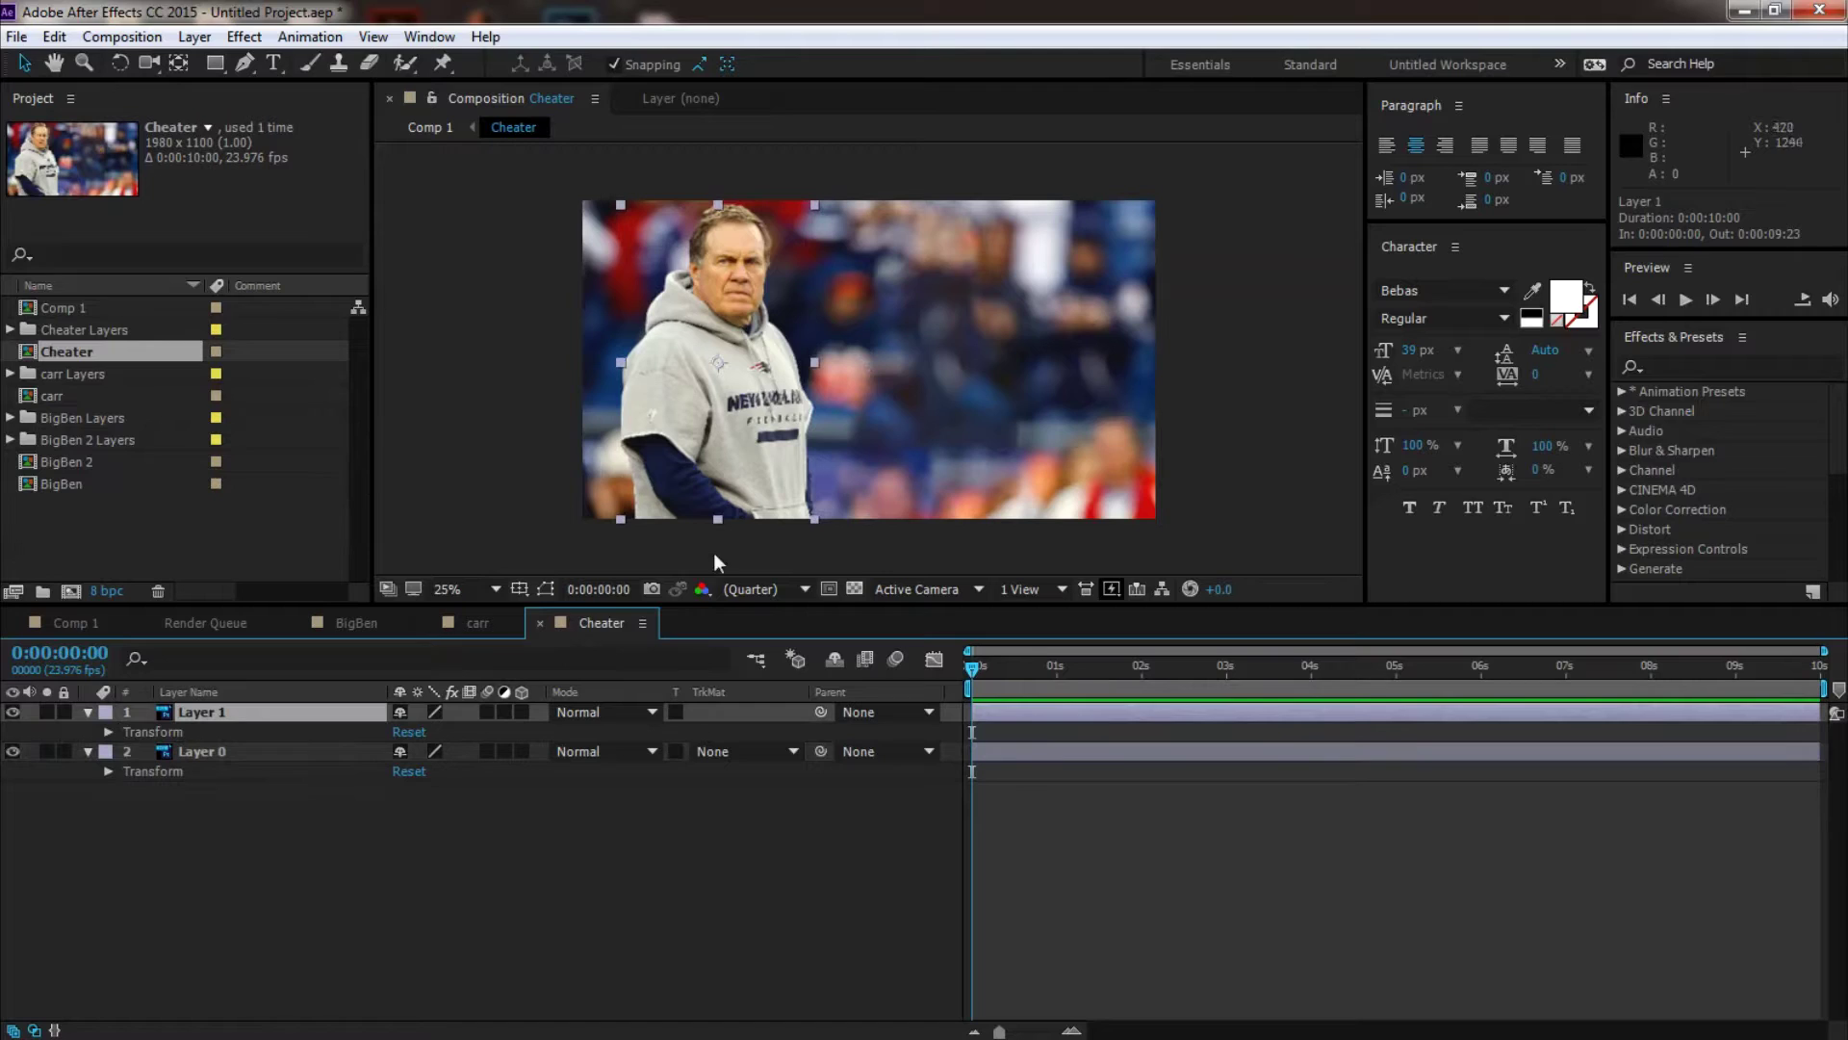
Step: Try moving the coach on Layer 1 over the background, and undo the move
left_click(747, 435)
left_click(412, 730)
left_click_drag(751, 355, 712, 358)
key("ctrl+z")
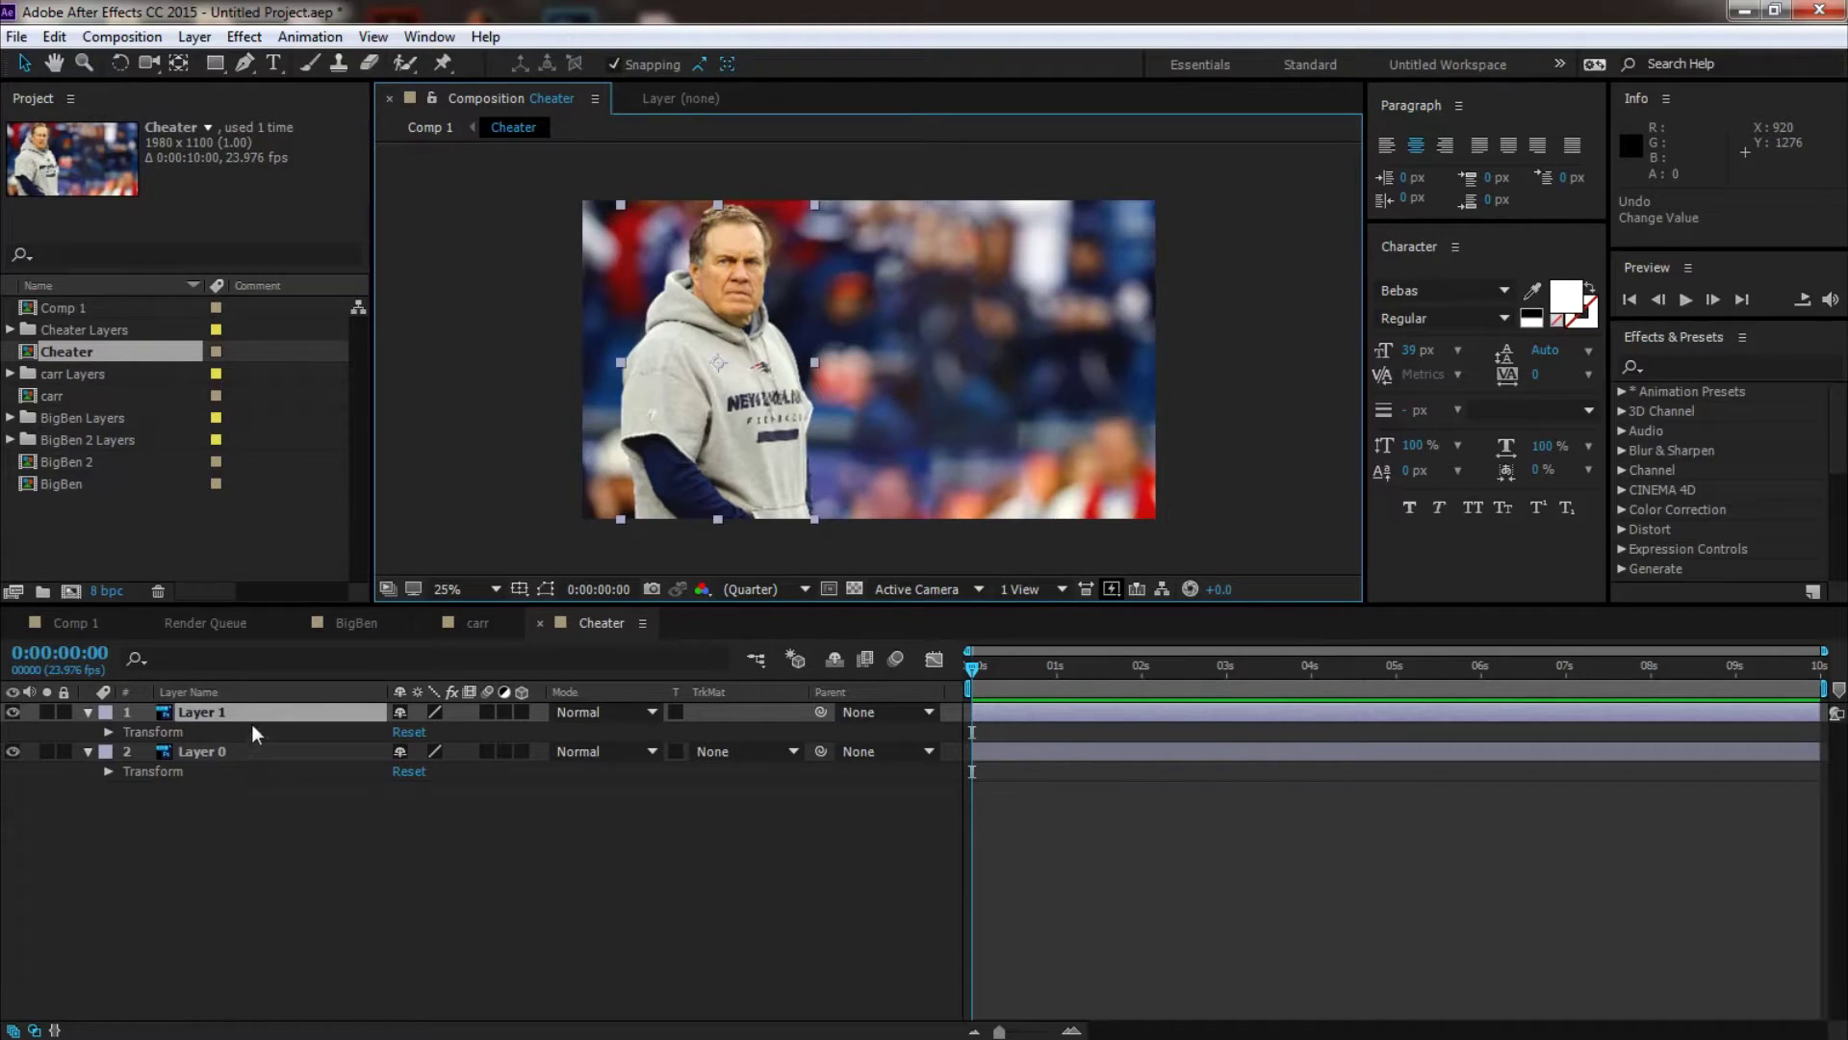
left_click(251, 755, "shift")
key("s")
key("s")
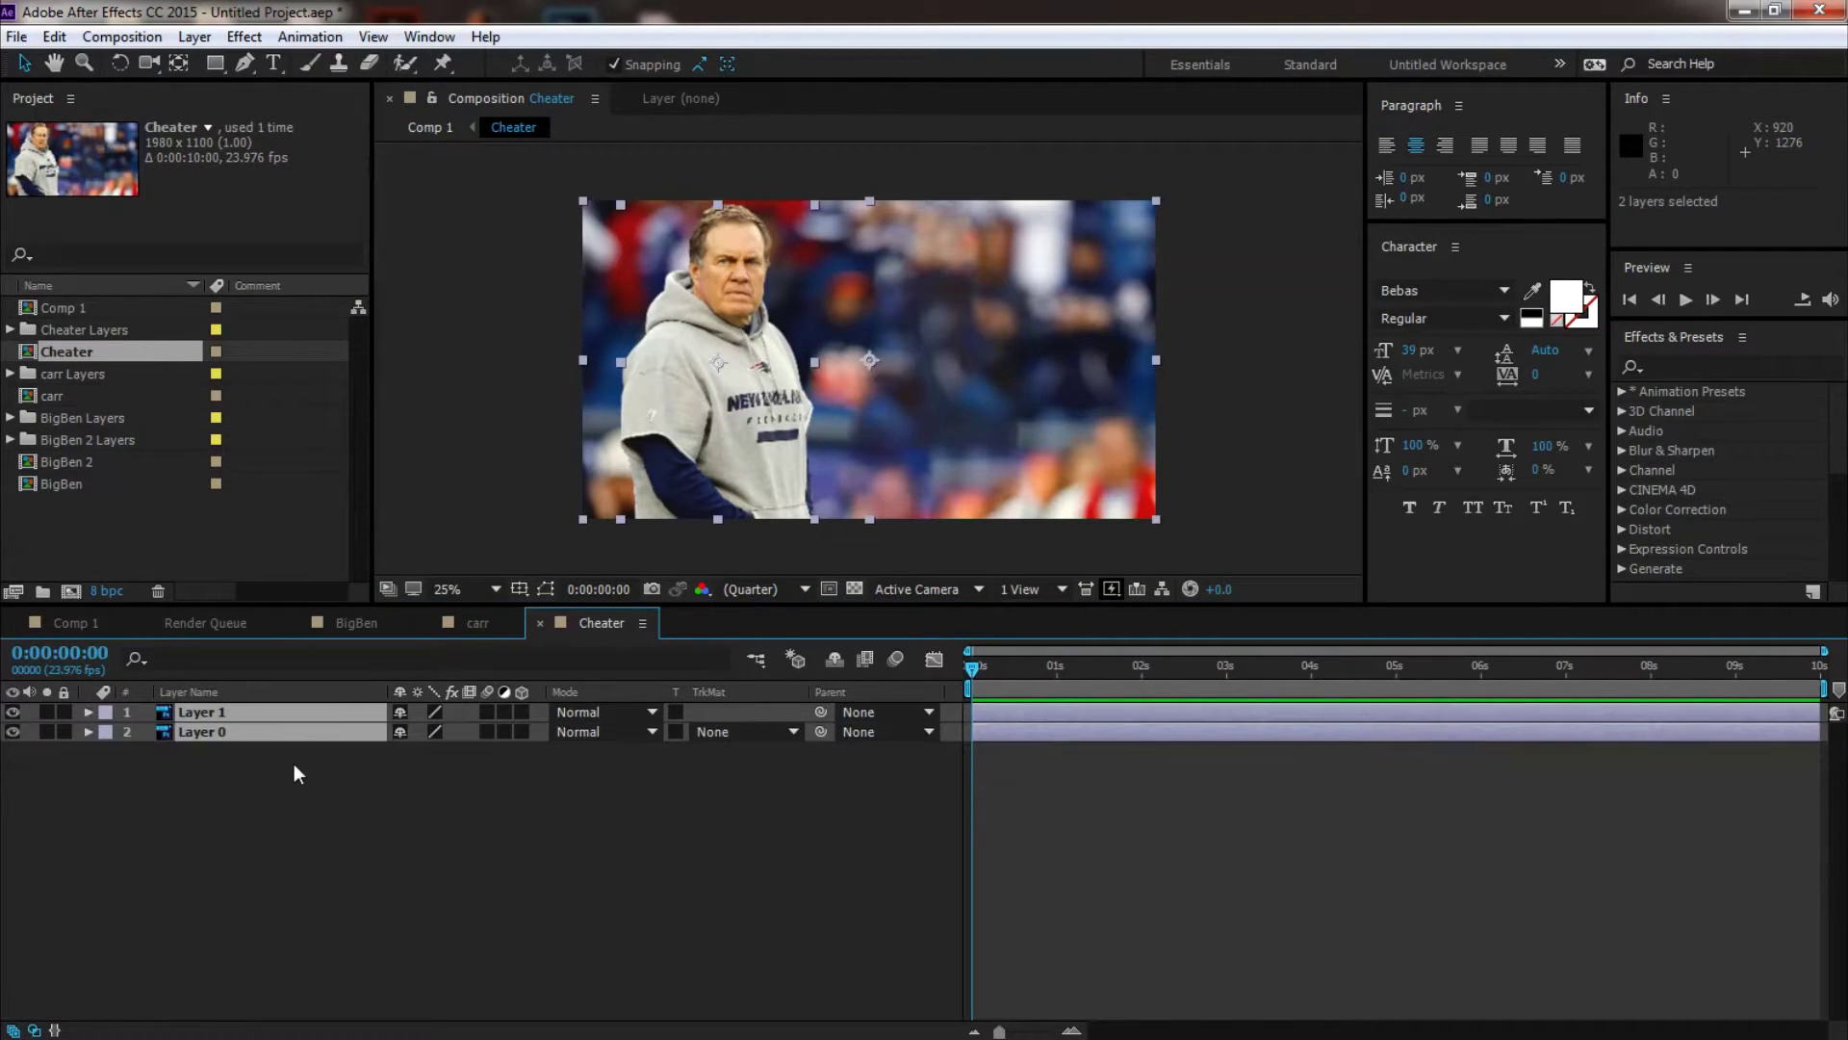
left_click(112, 37)
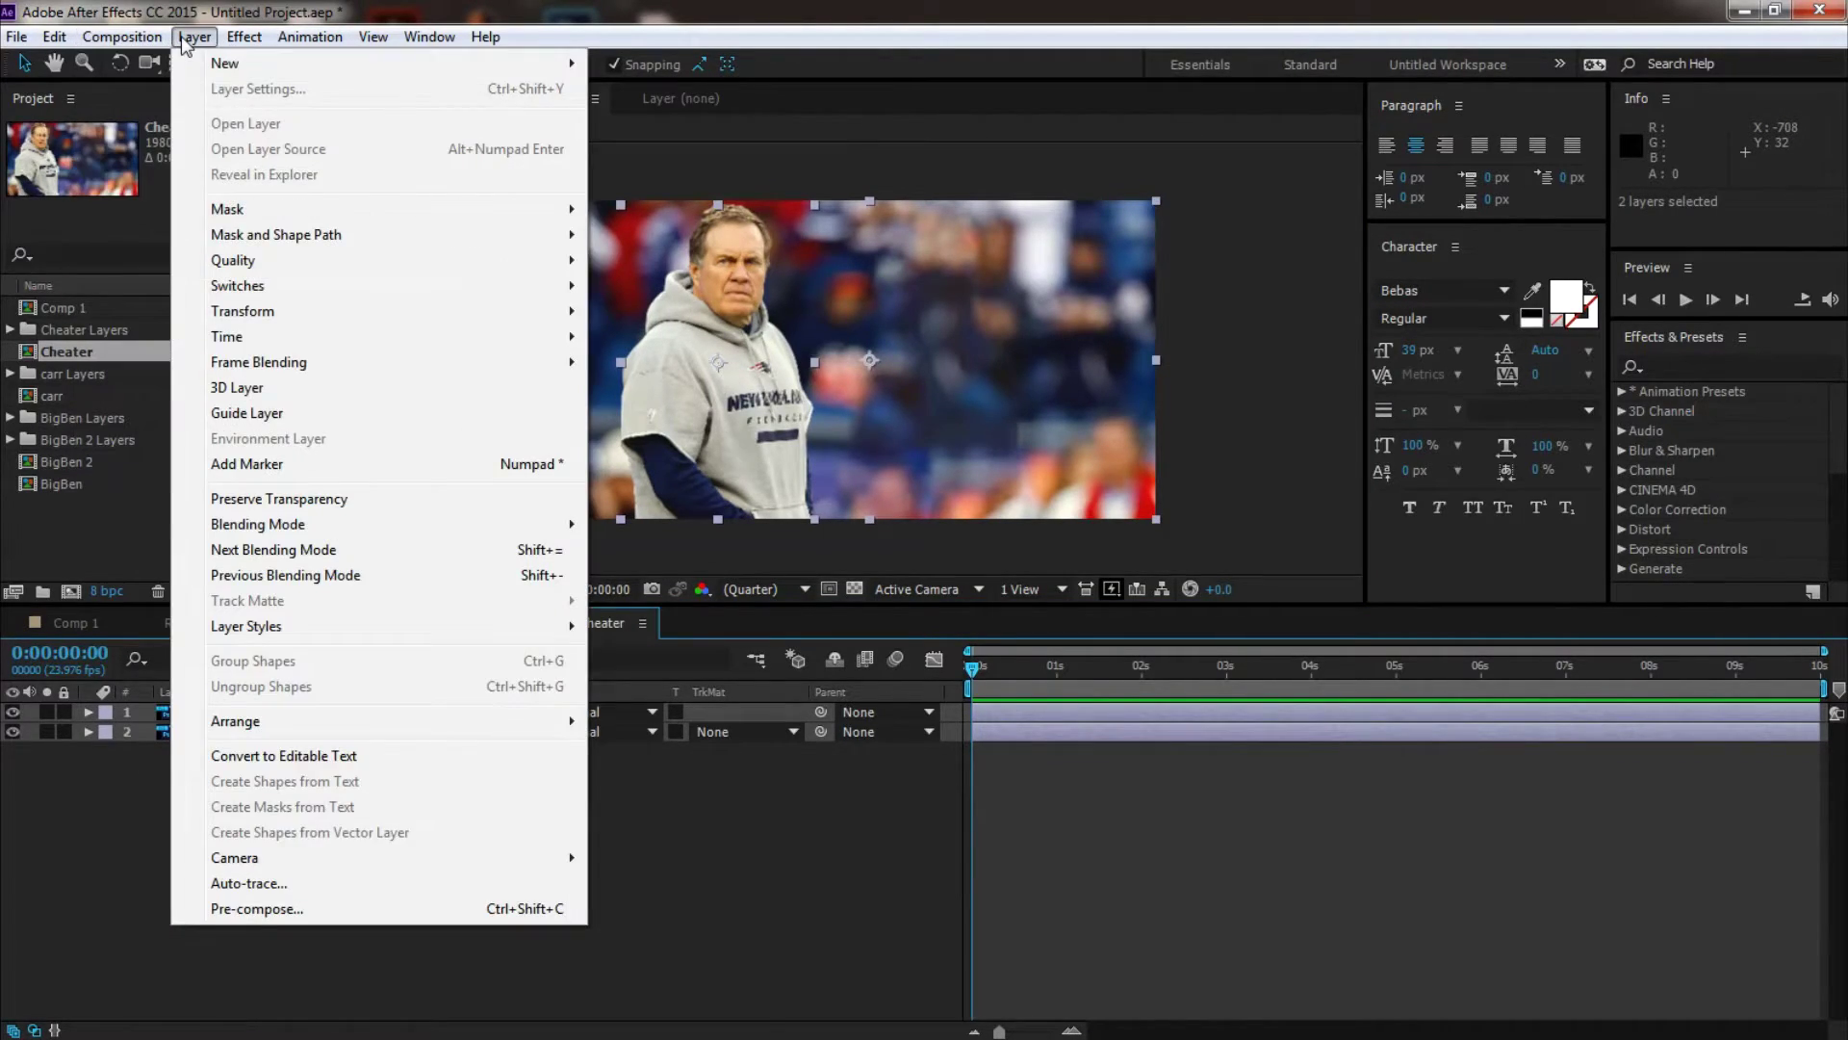
mouse_move(513, 73)
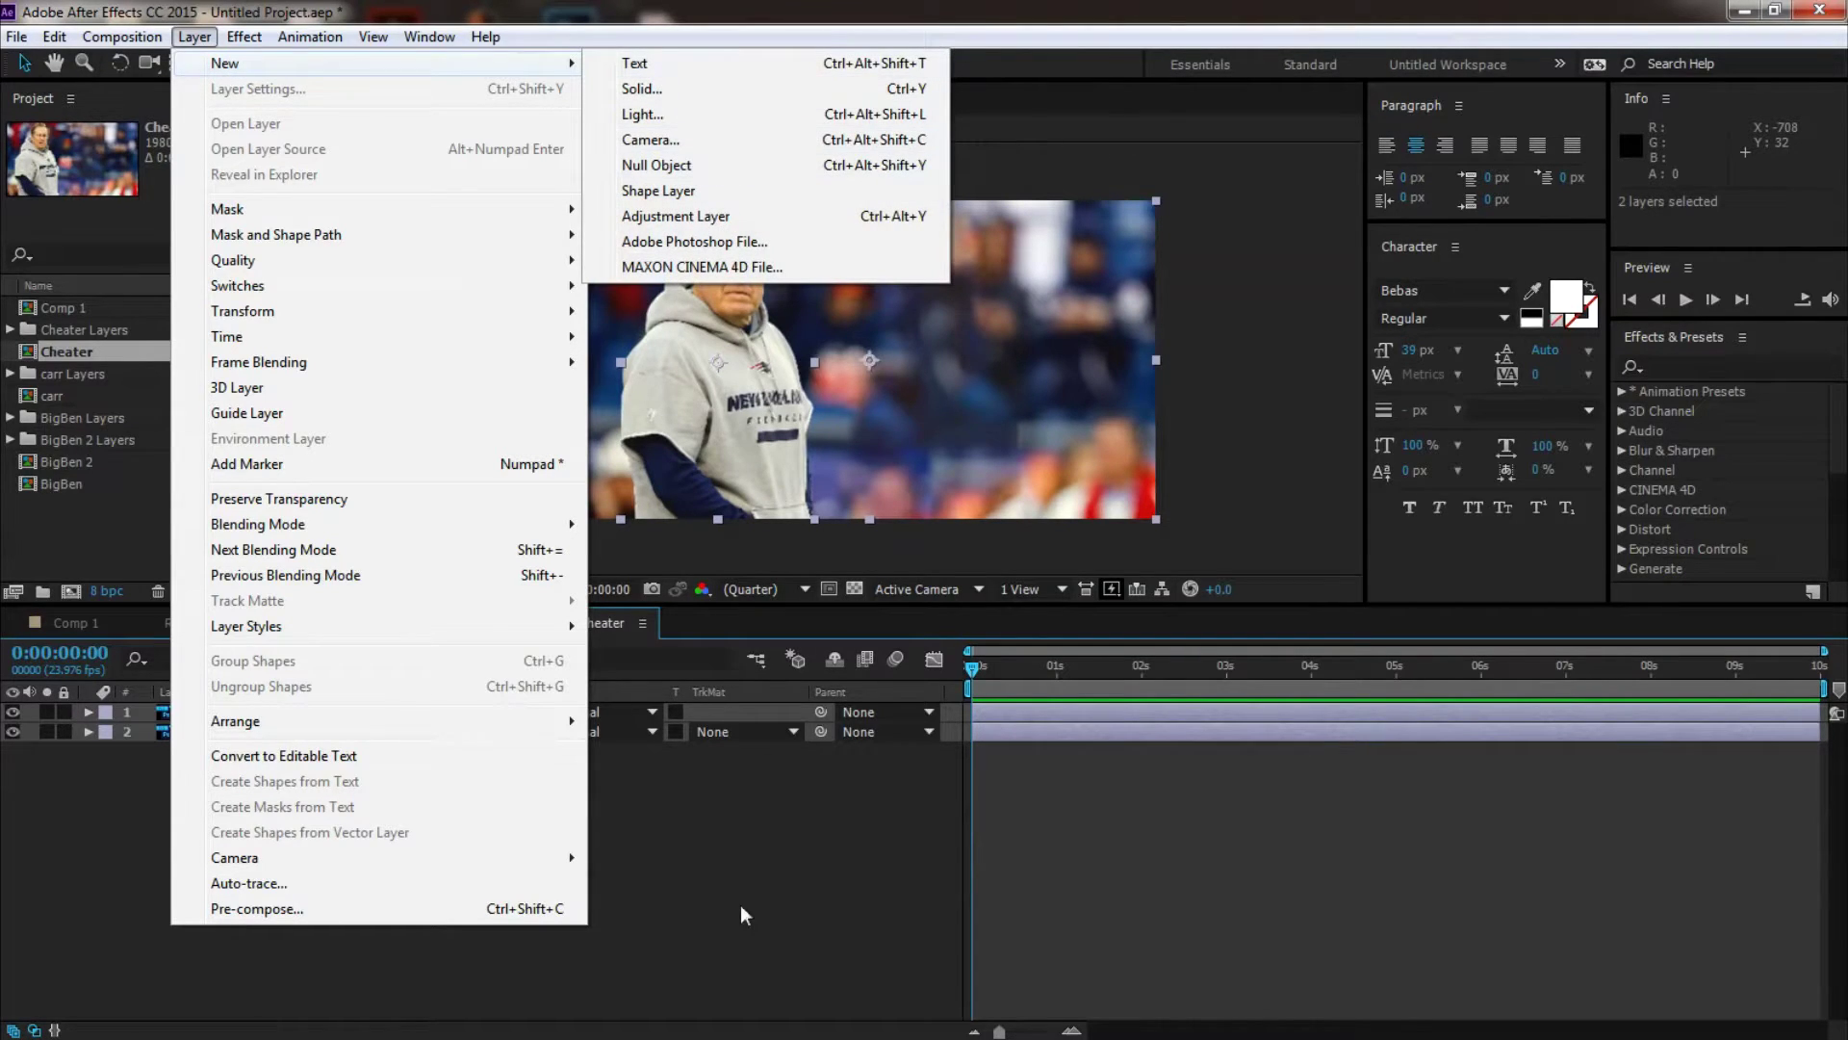
left_click(450, 781)
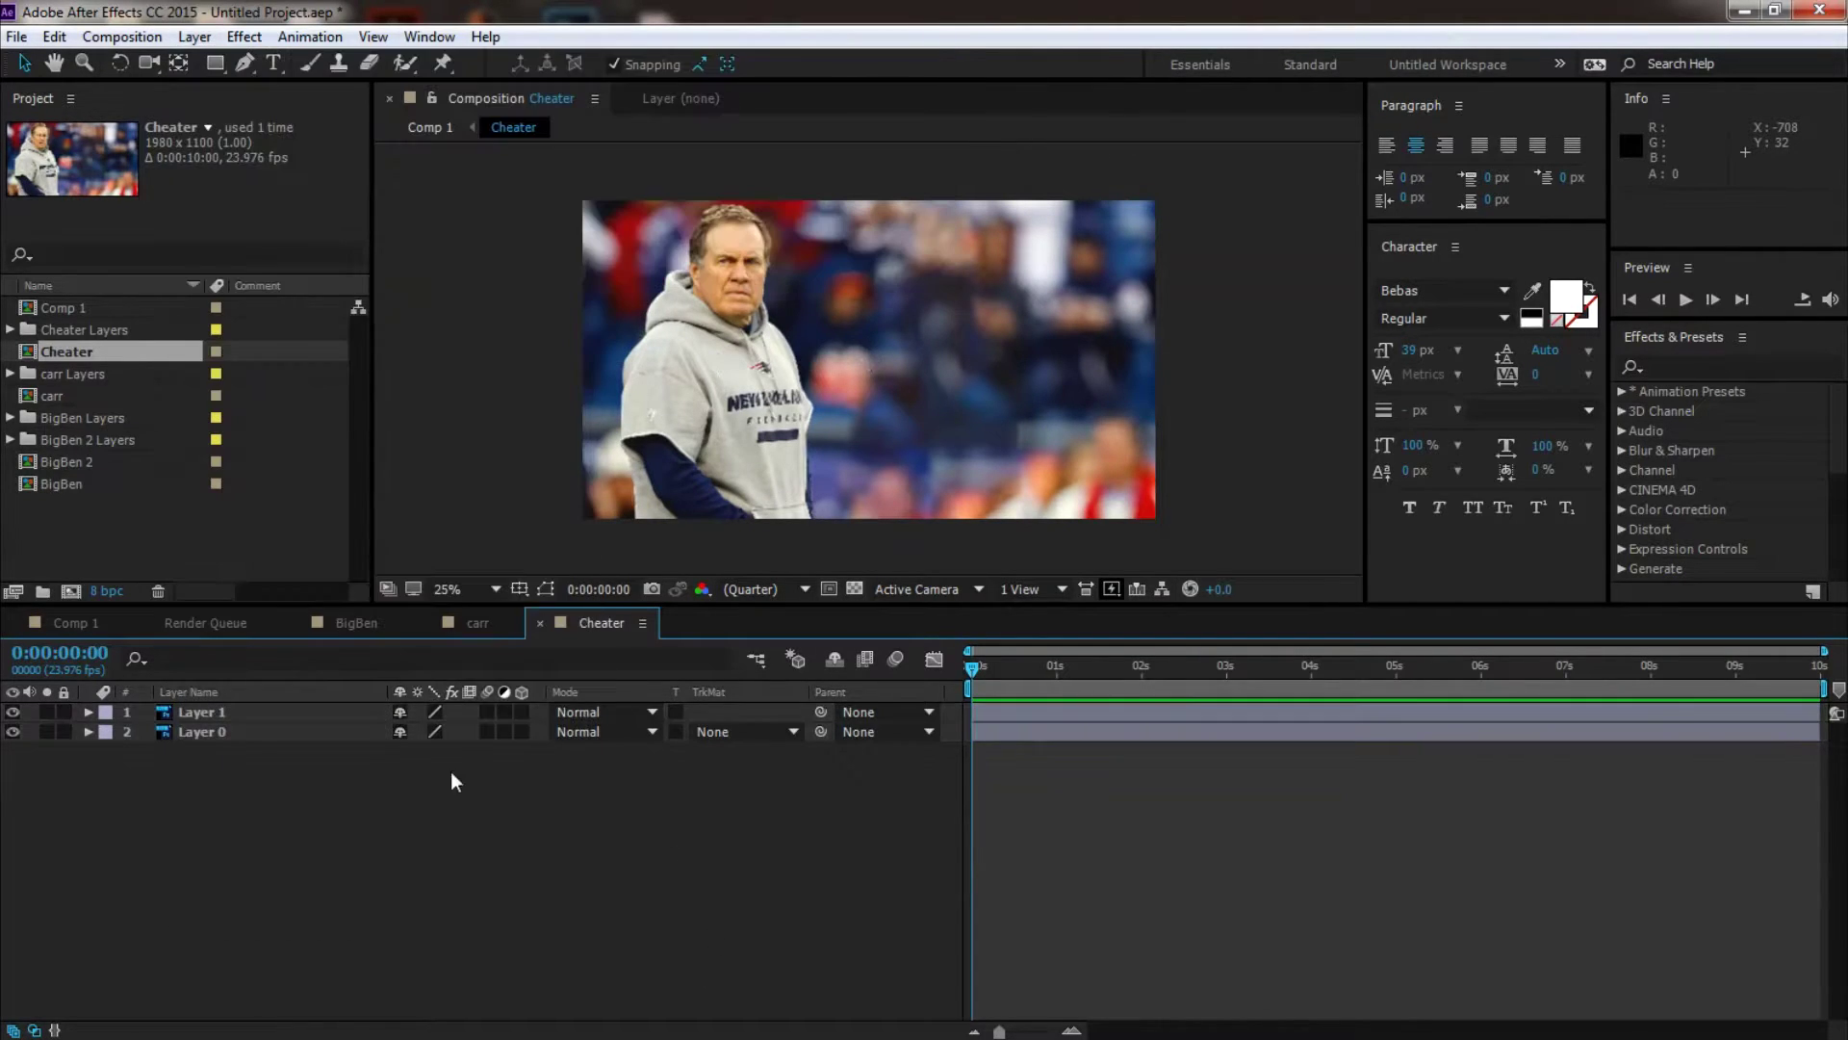
left_click(298, 709)
left_click(298, 693)
left_click(290, 729, "shift")
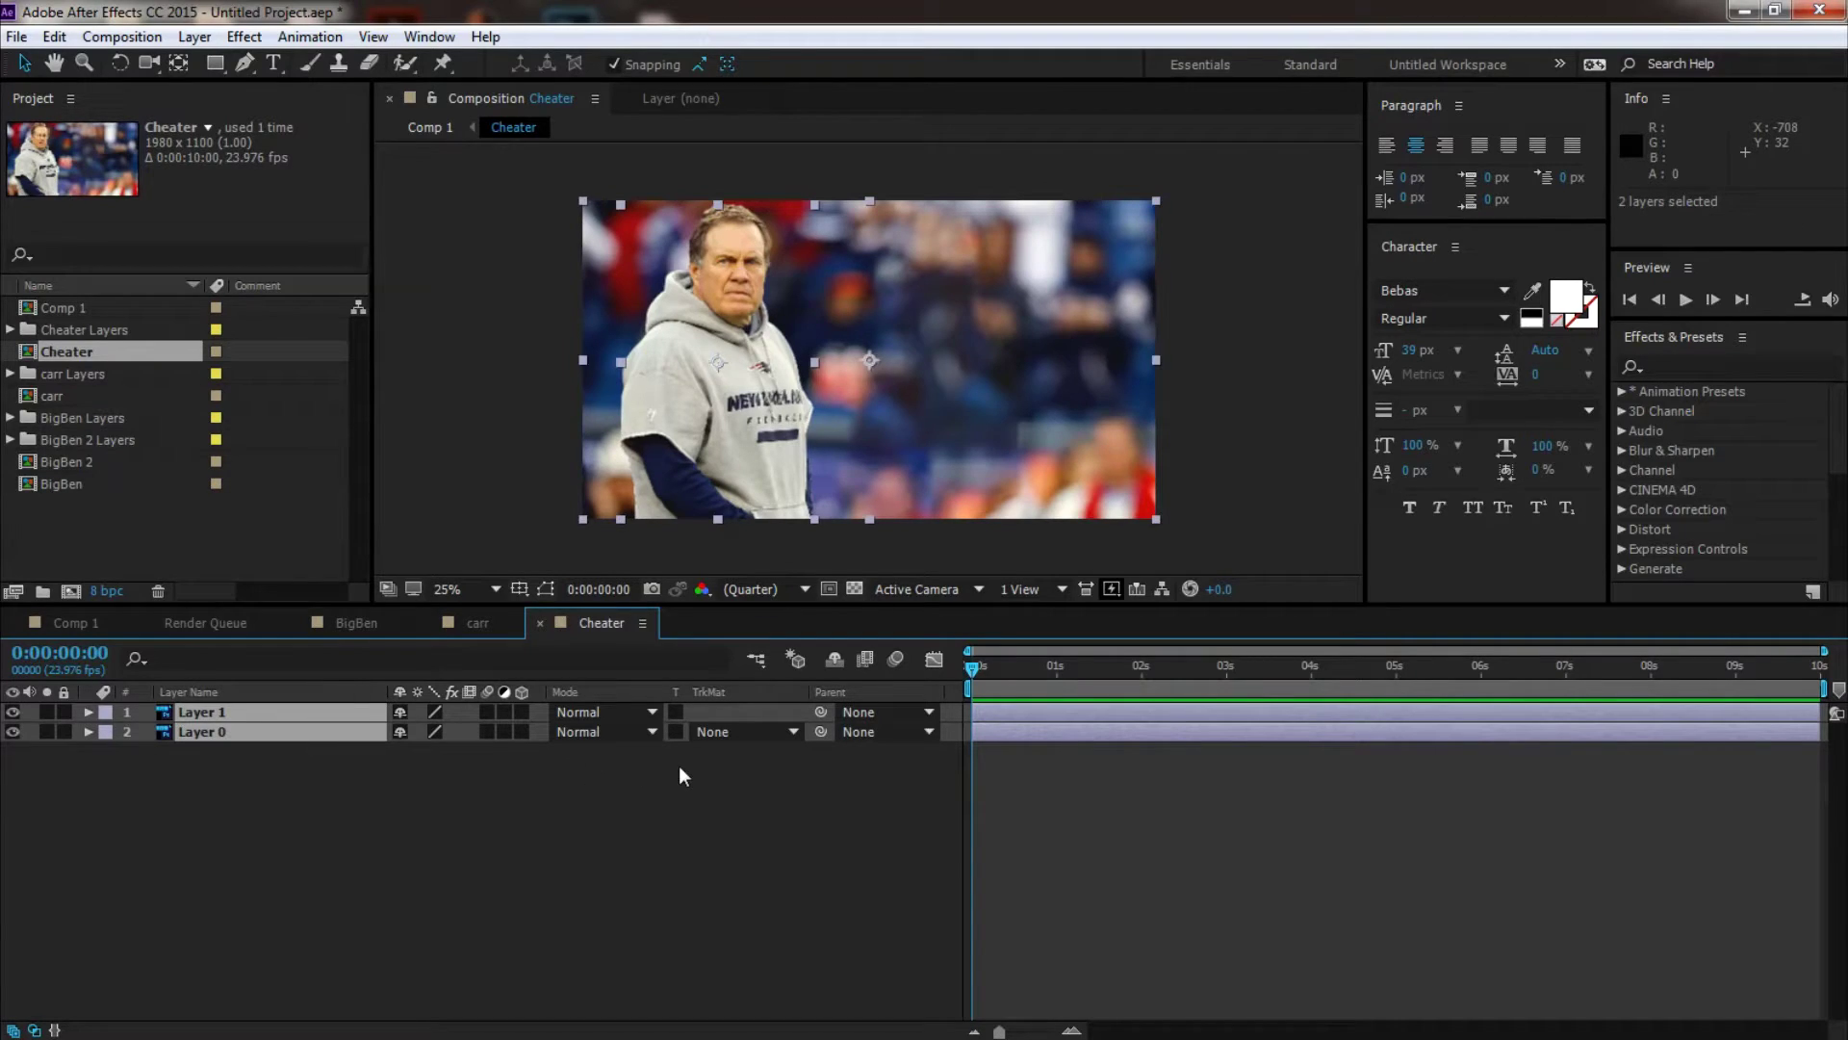
left_click(193, 790)
Step: Keyframe the Scale of Layer 1 and Layer 0 together from 100% at the first frame to 192% at 0:00:09:23
left_click(87, 713)
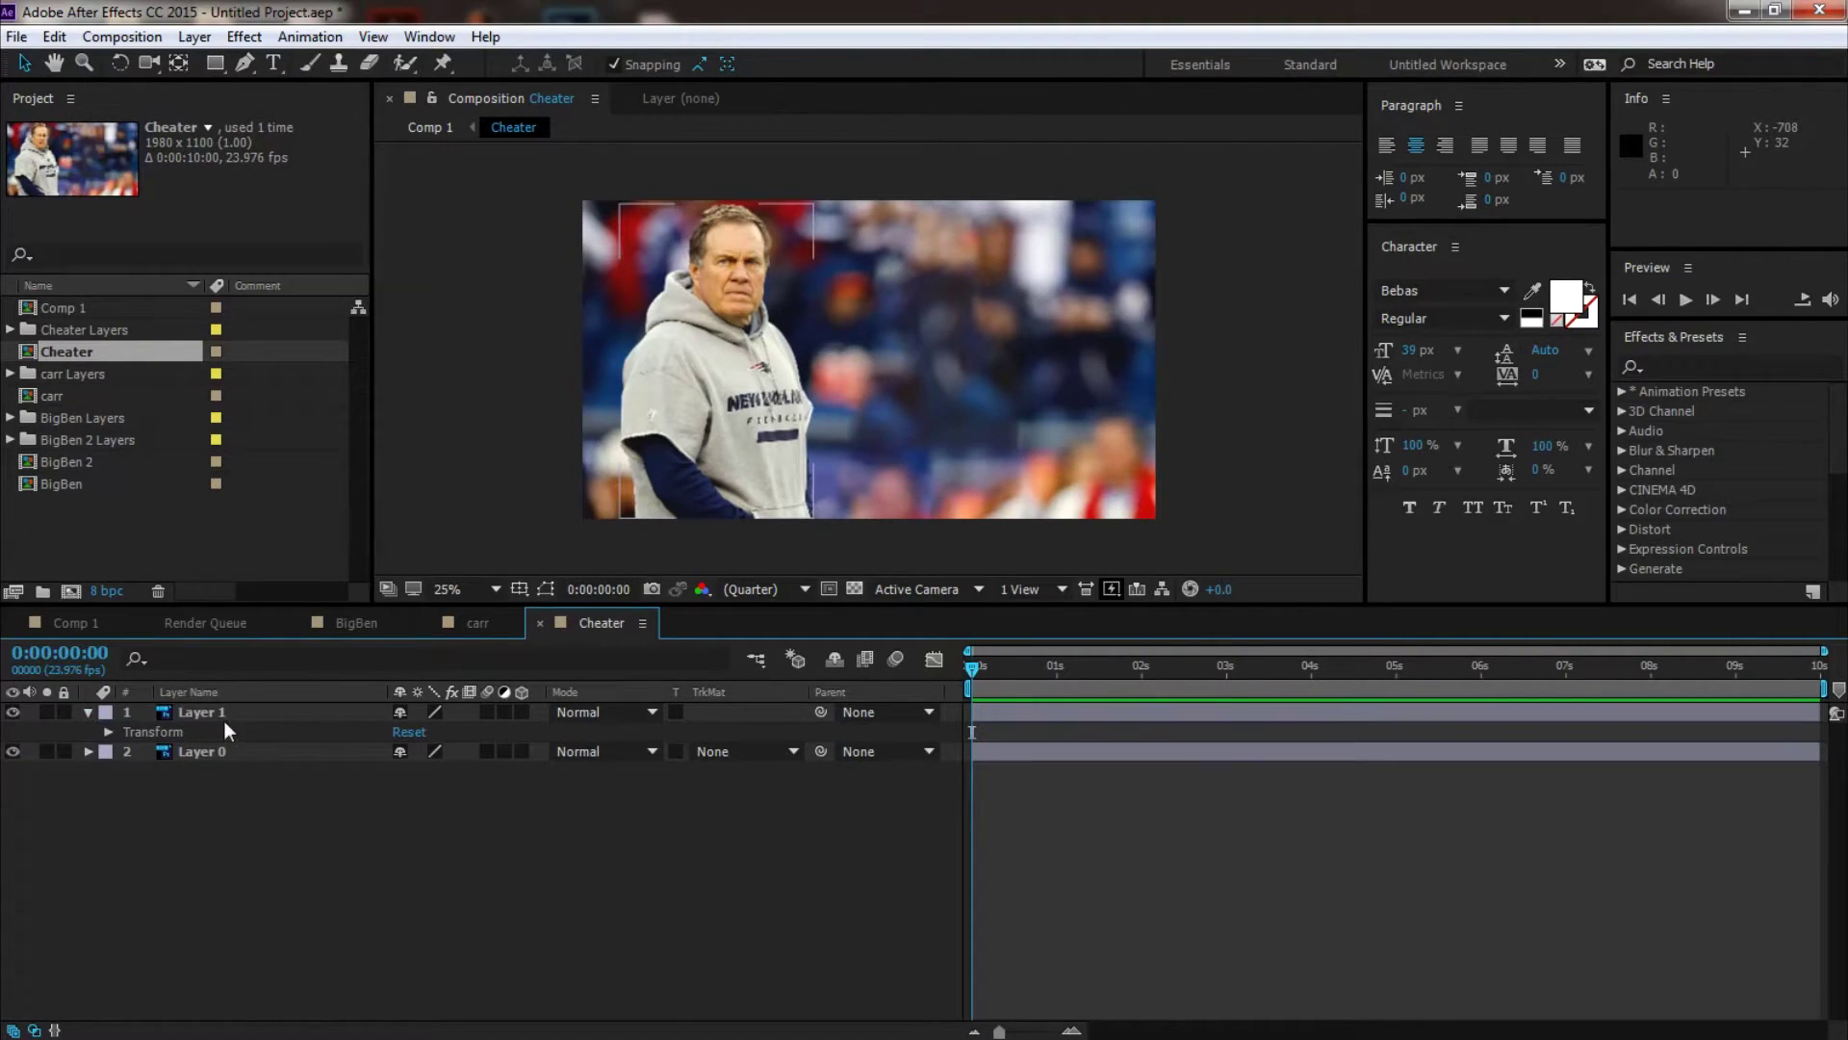
left_click(223, 717)
left_click(210, 755, "shift")
key("ctrl+grave")
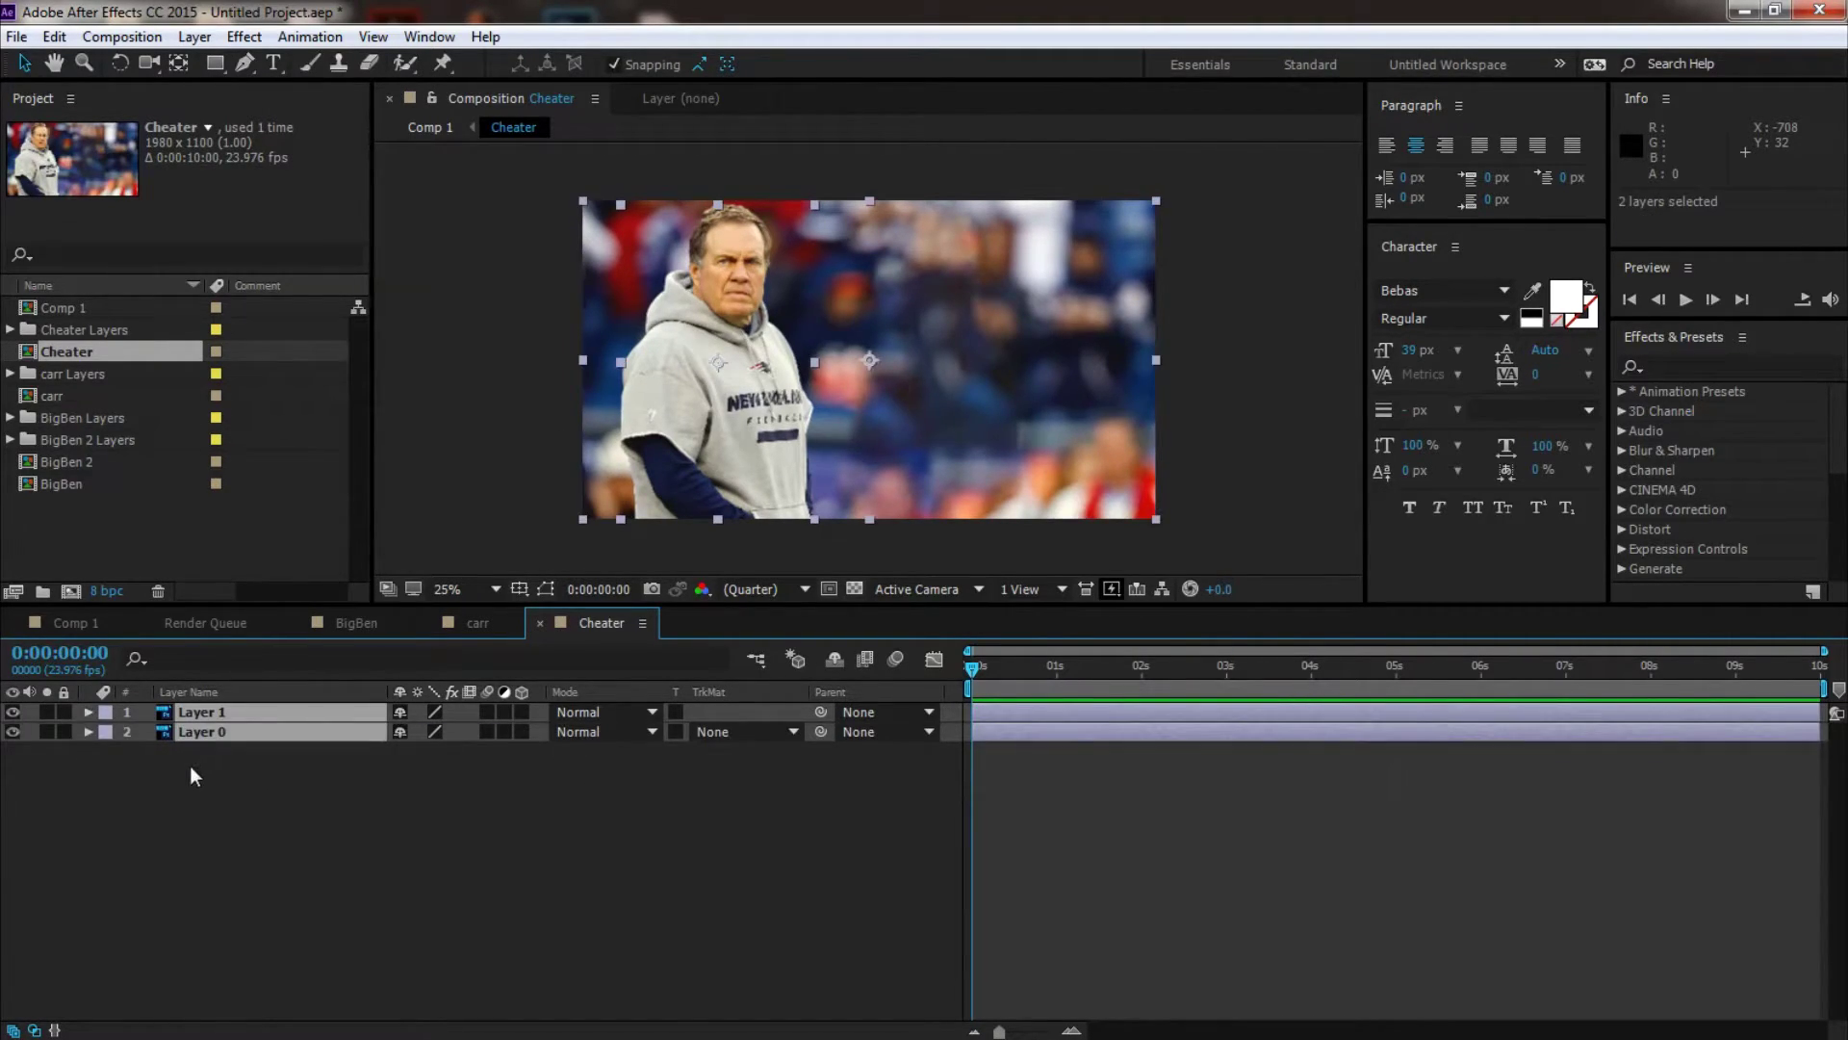
key("s")
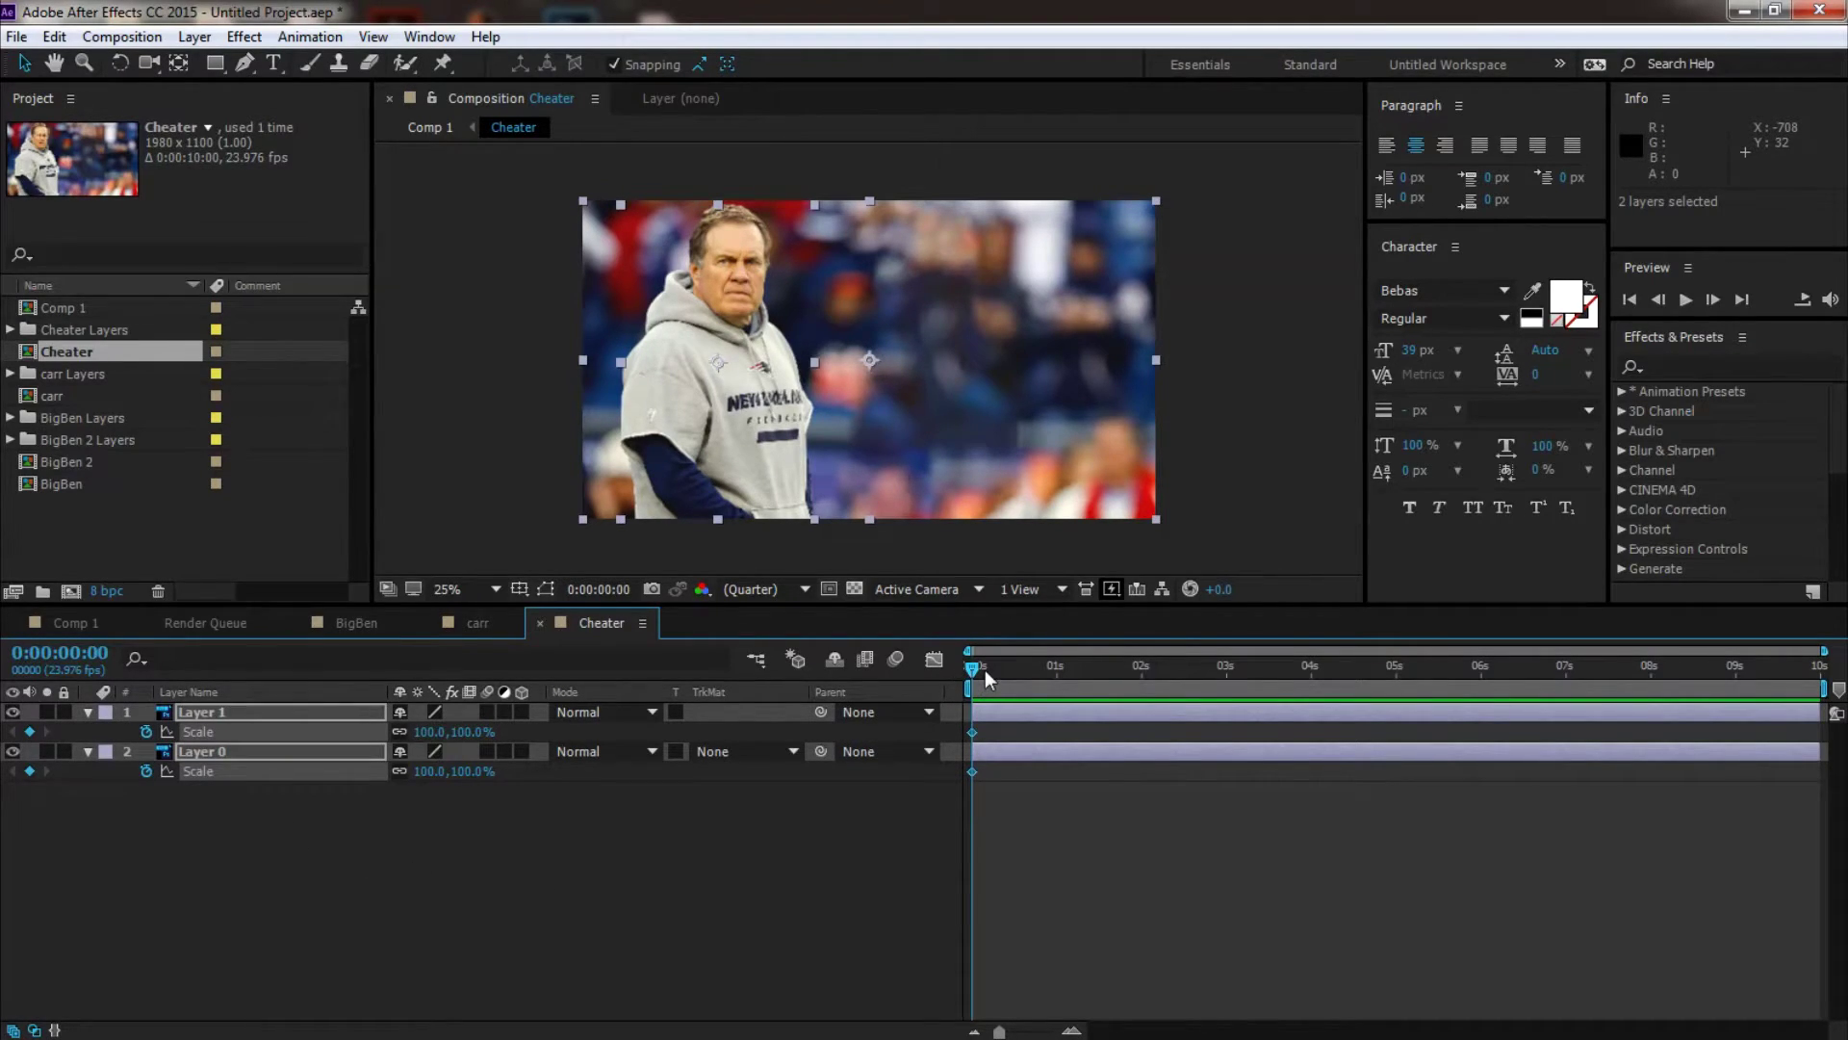
left_click_drag(985, 670, 1816, 669)
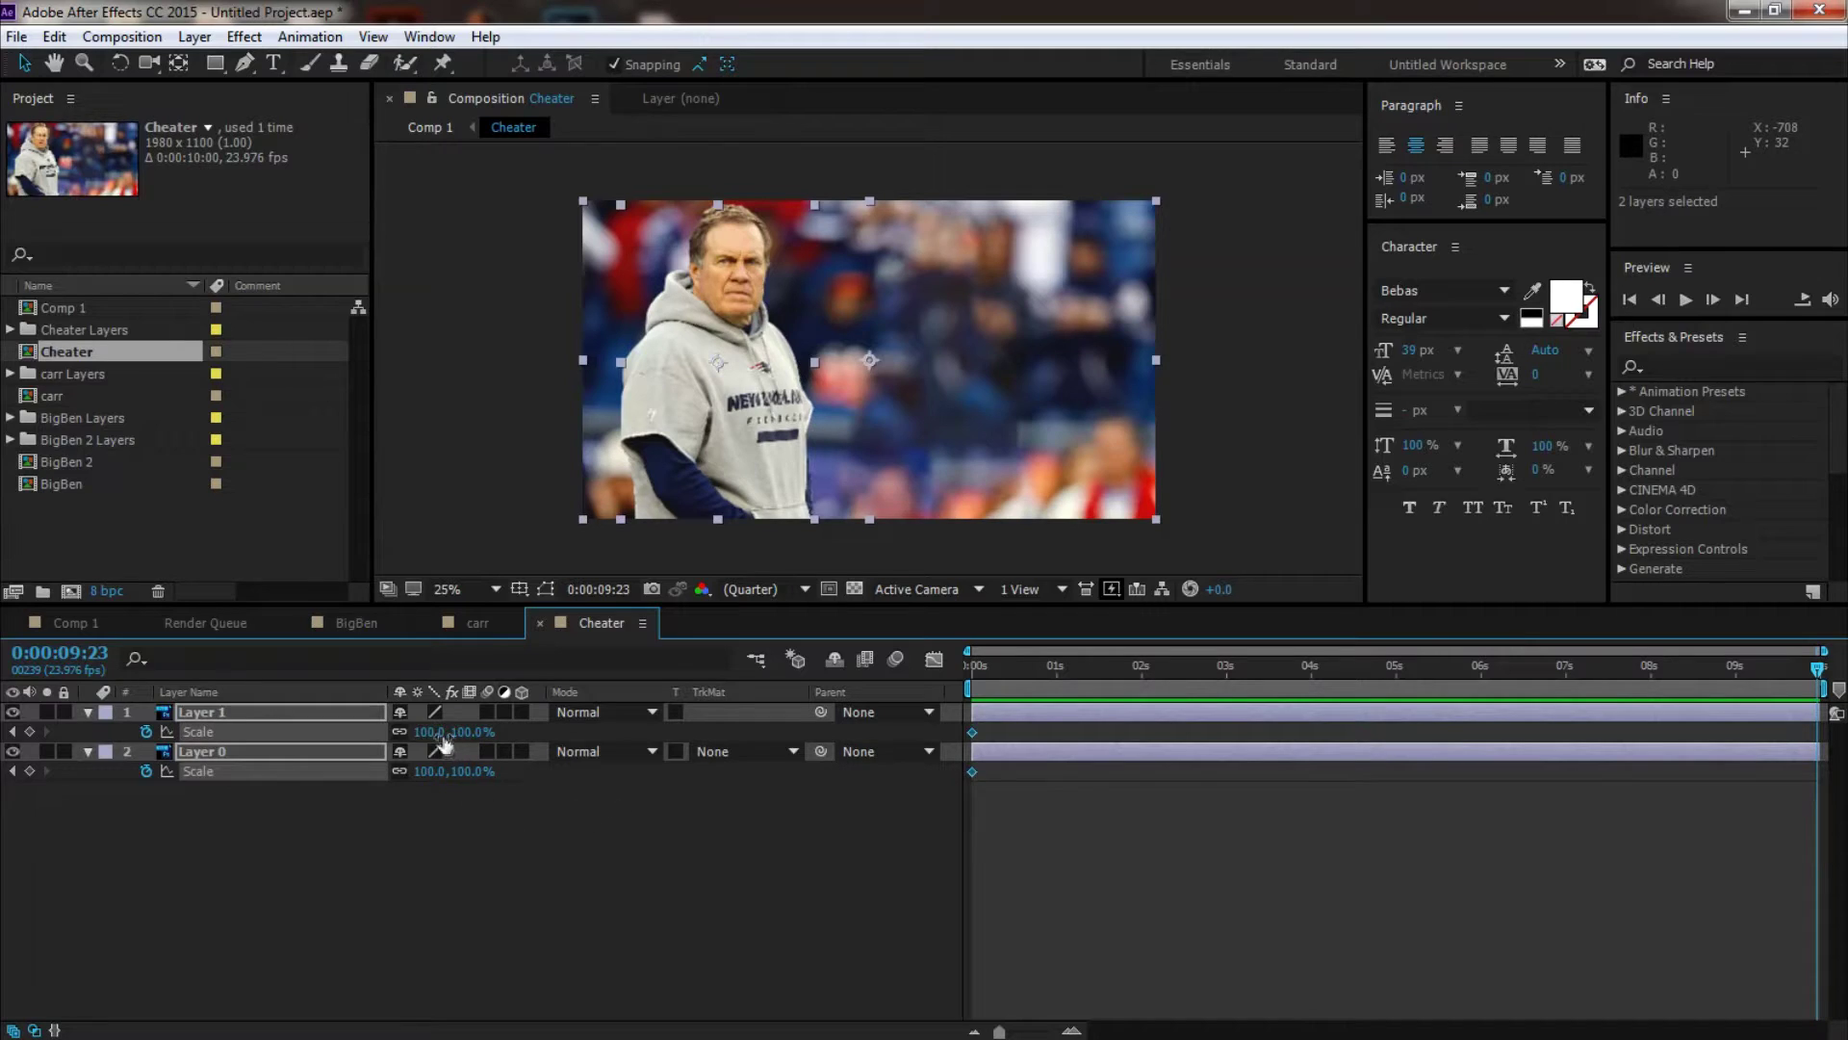
left_click_drag(435, 731, 574, 768)
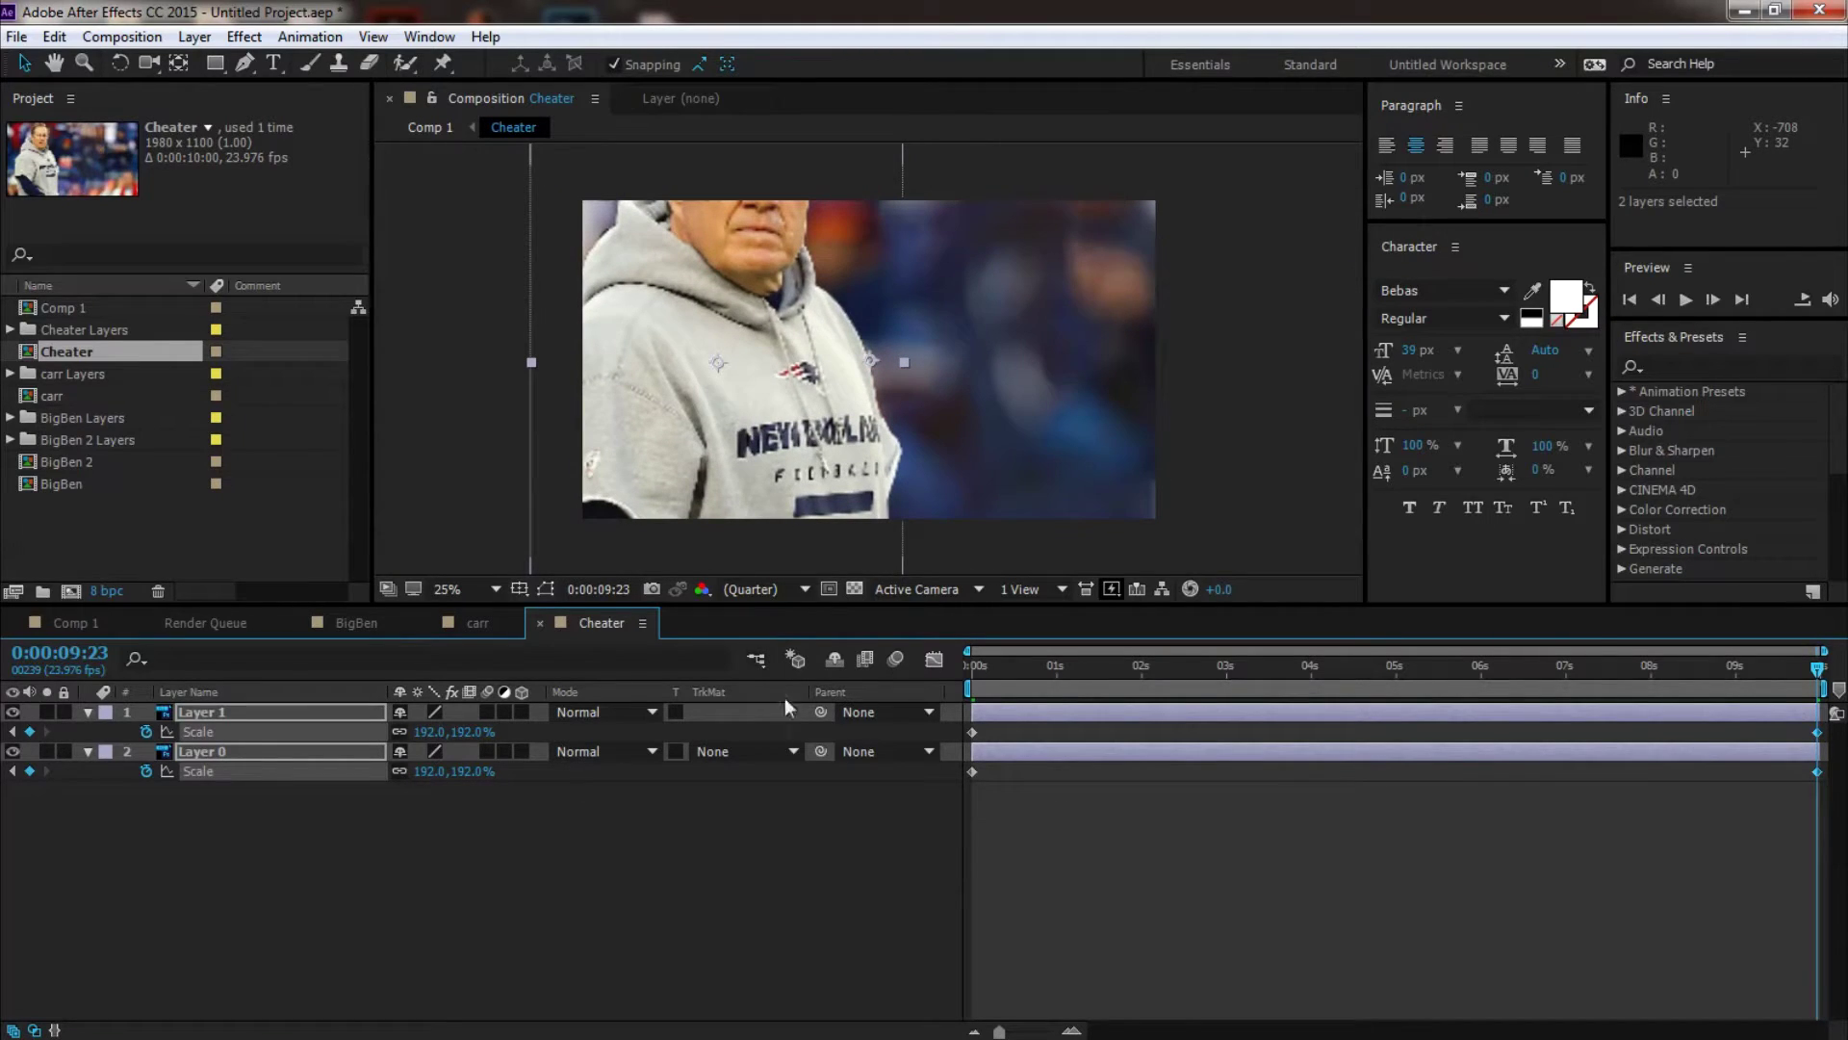
Step: Preview the scale animation of both layers in the Cheater composition
left_click_drag(992, 666, 1607, 736)
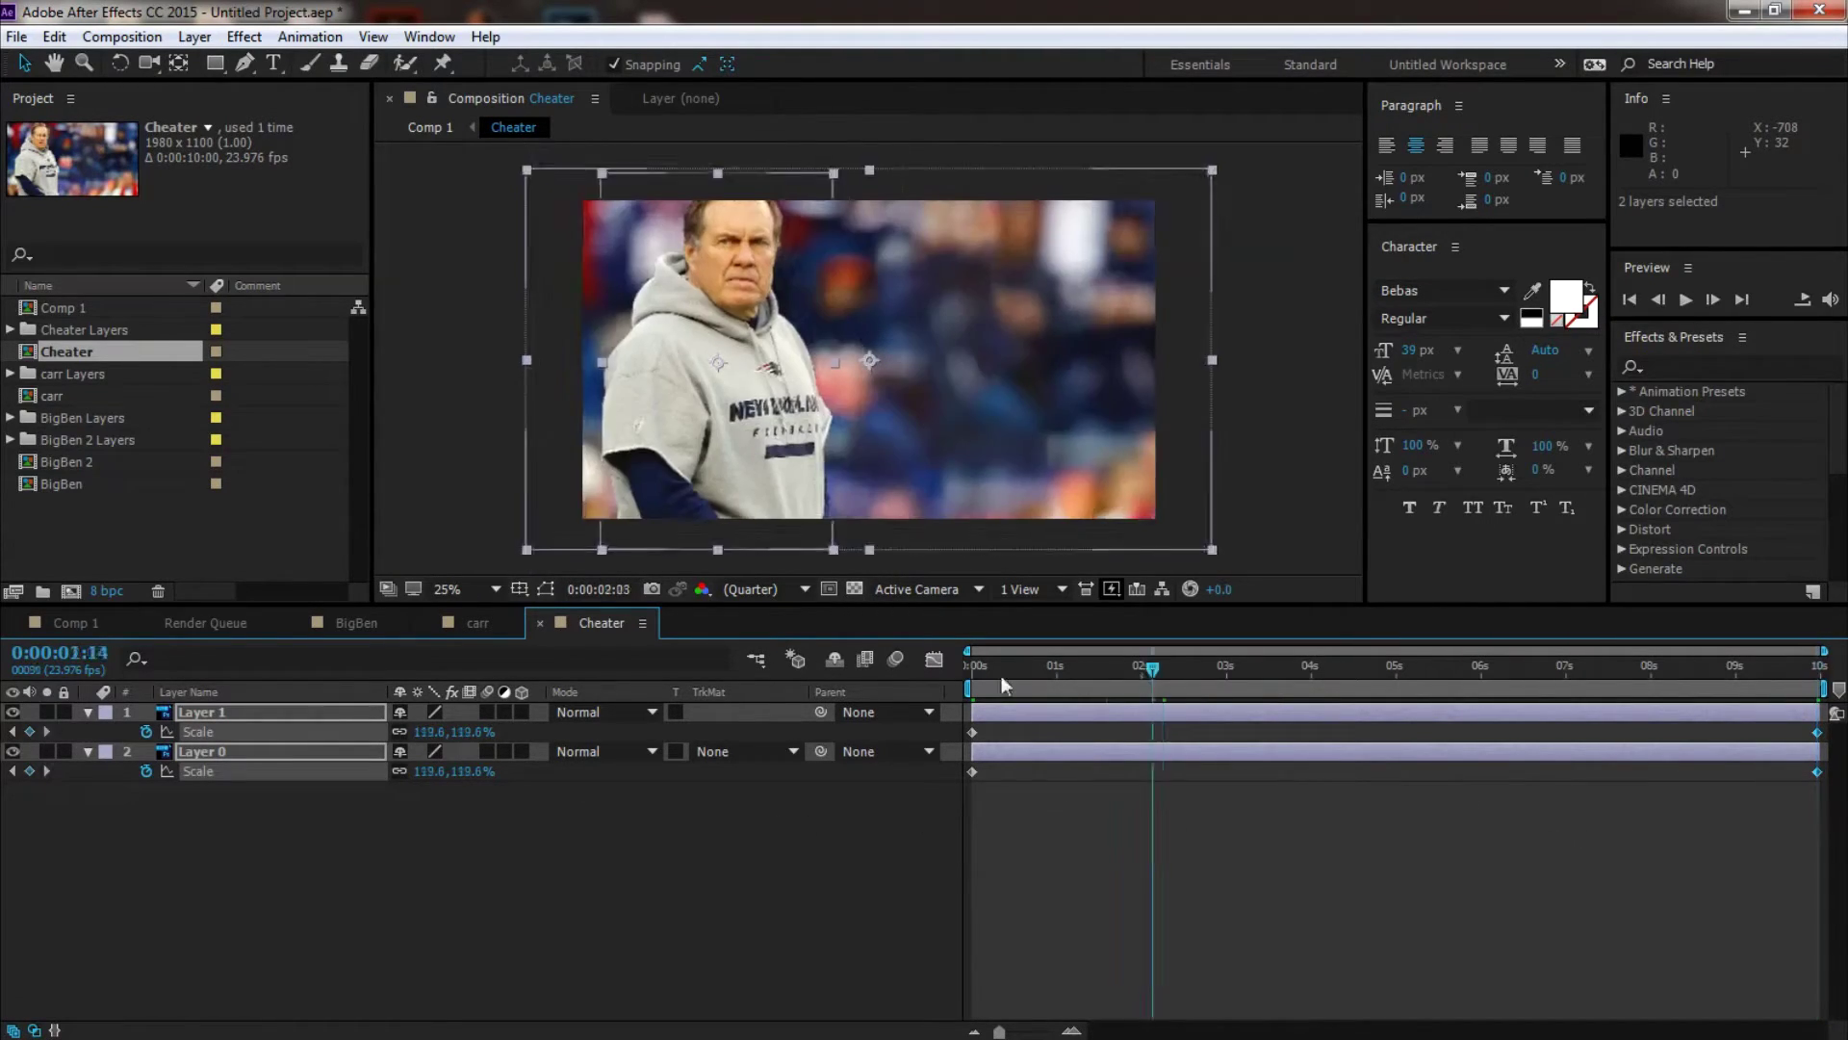
key("space")
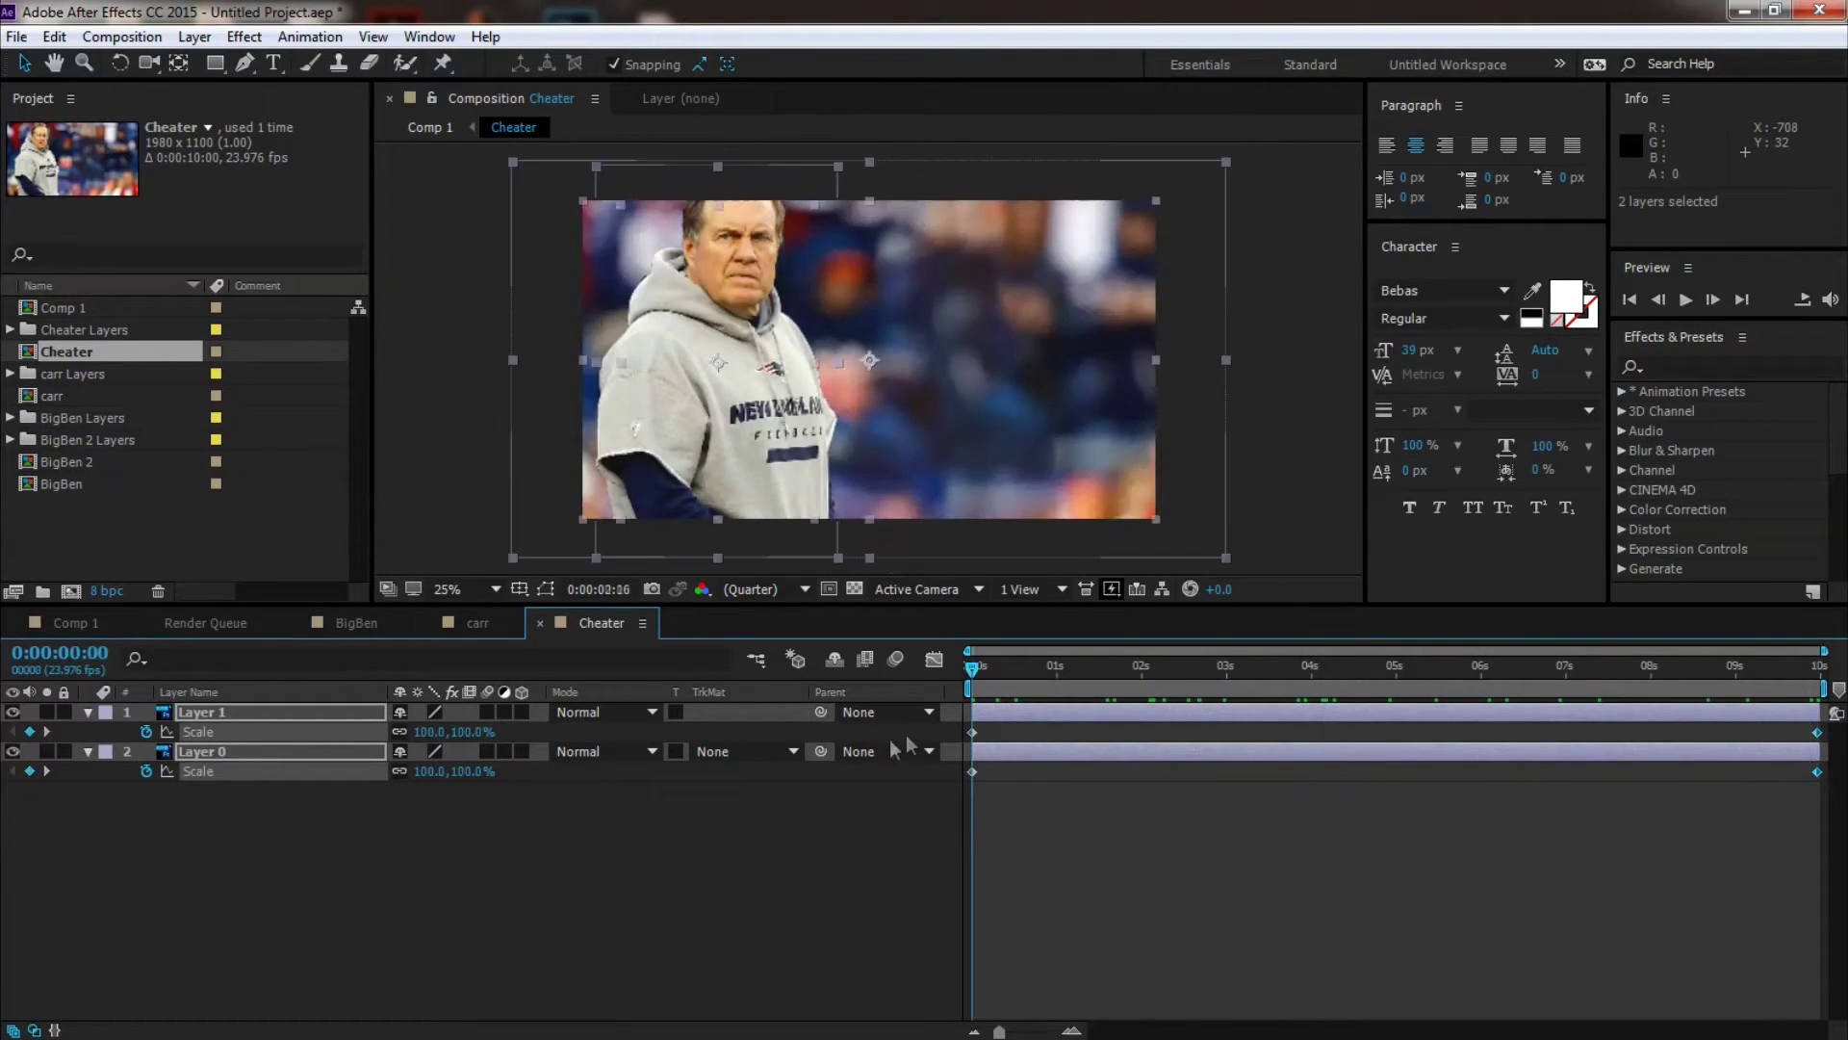
key("space")
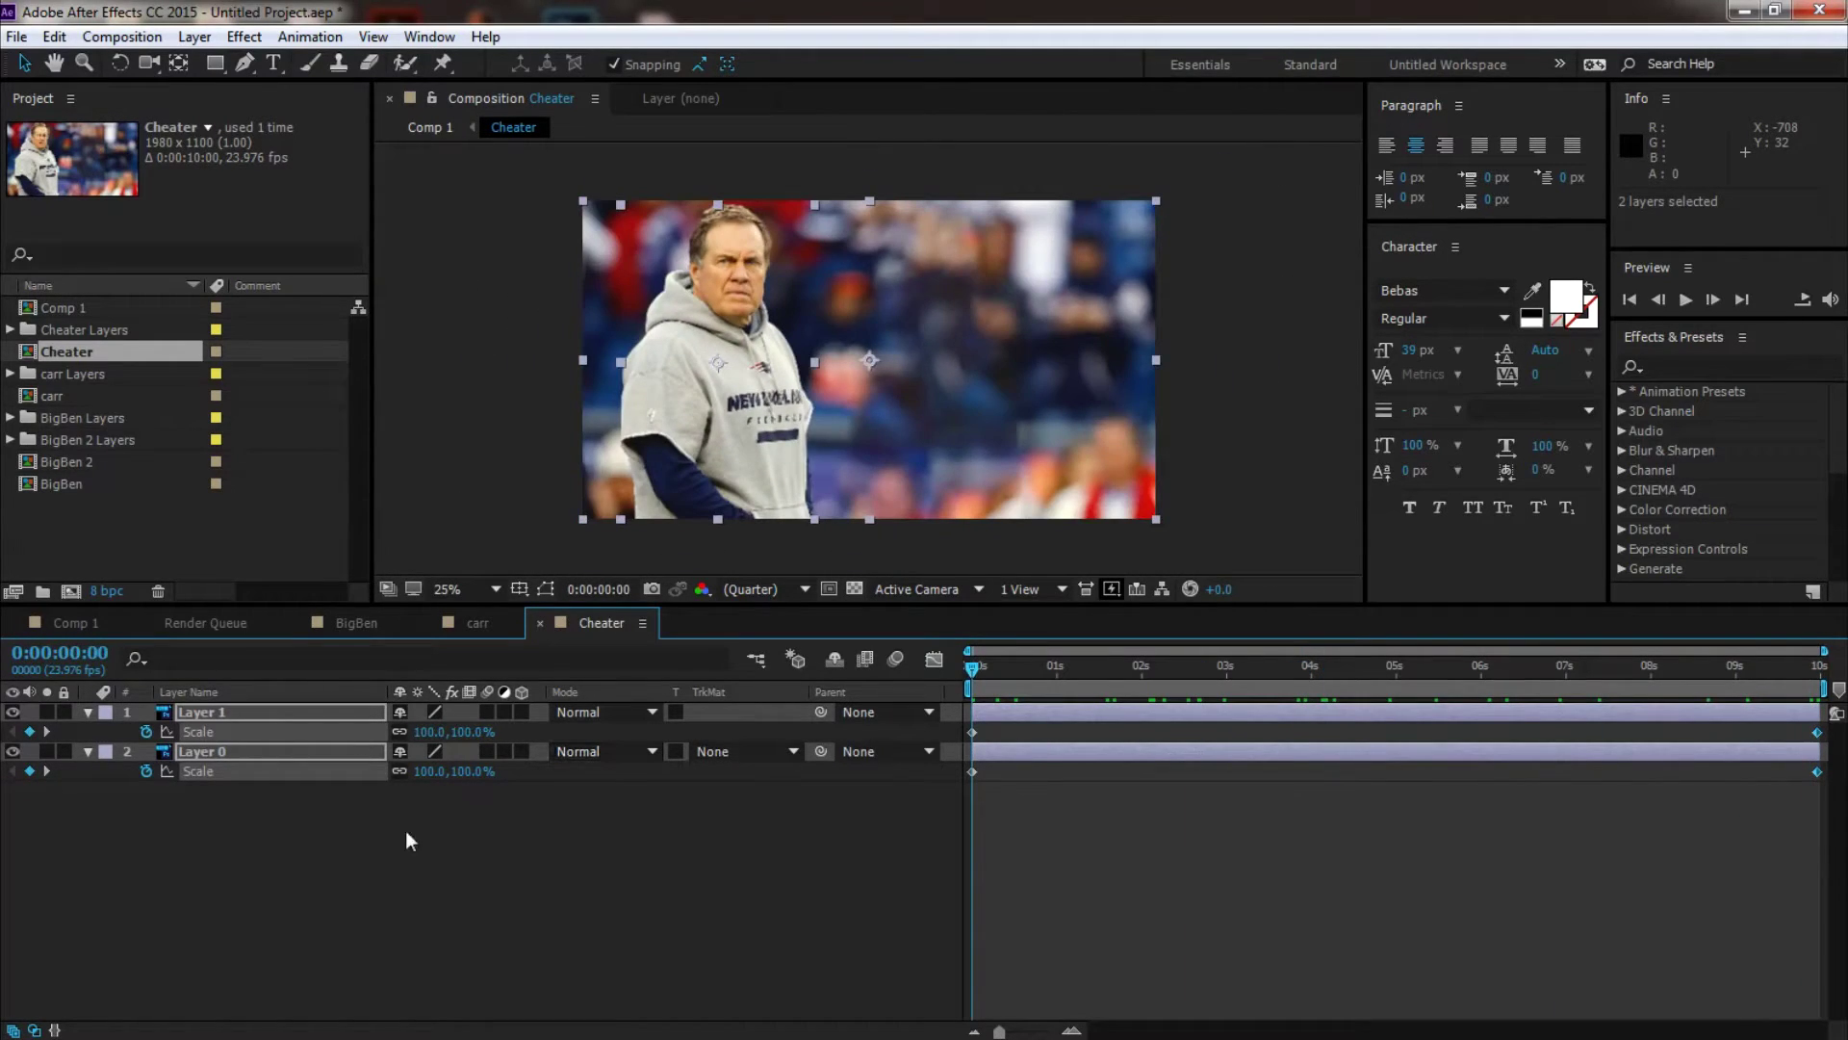
Step: Keyframe Position on both layers at the first frame, and lower Layer 1 to Position 465, 1093 at 0:00:09:23
left_click_drag(975, 671, 1817, 670)
key("Home")
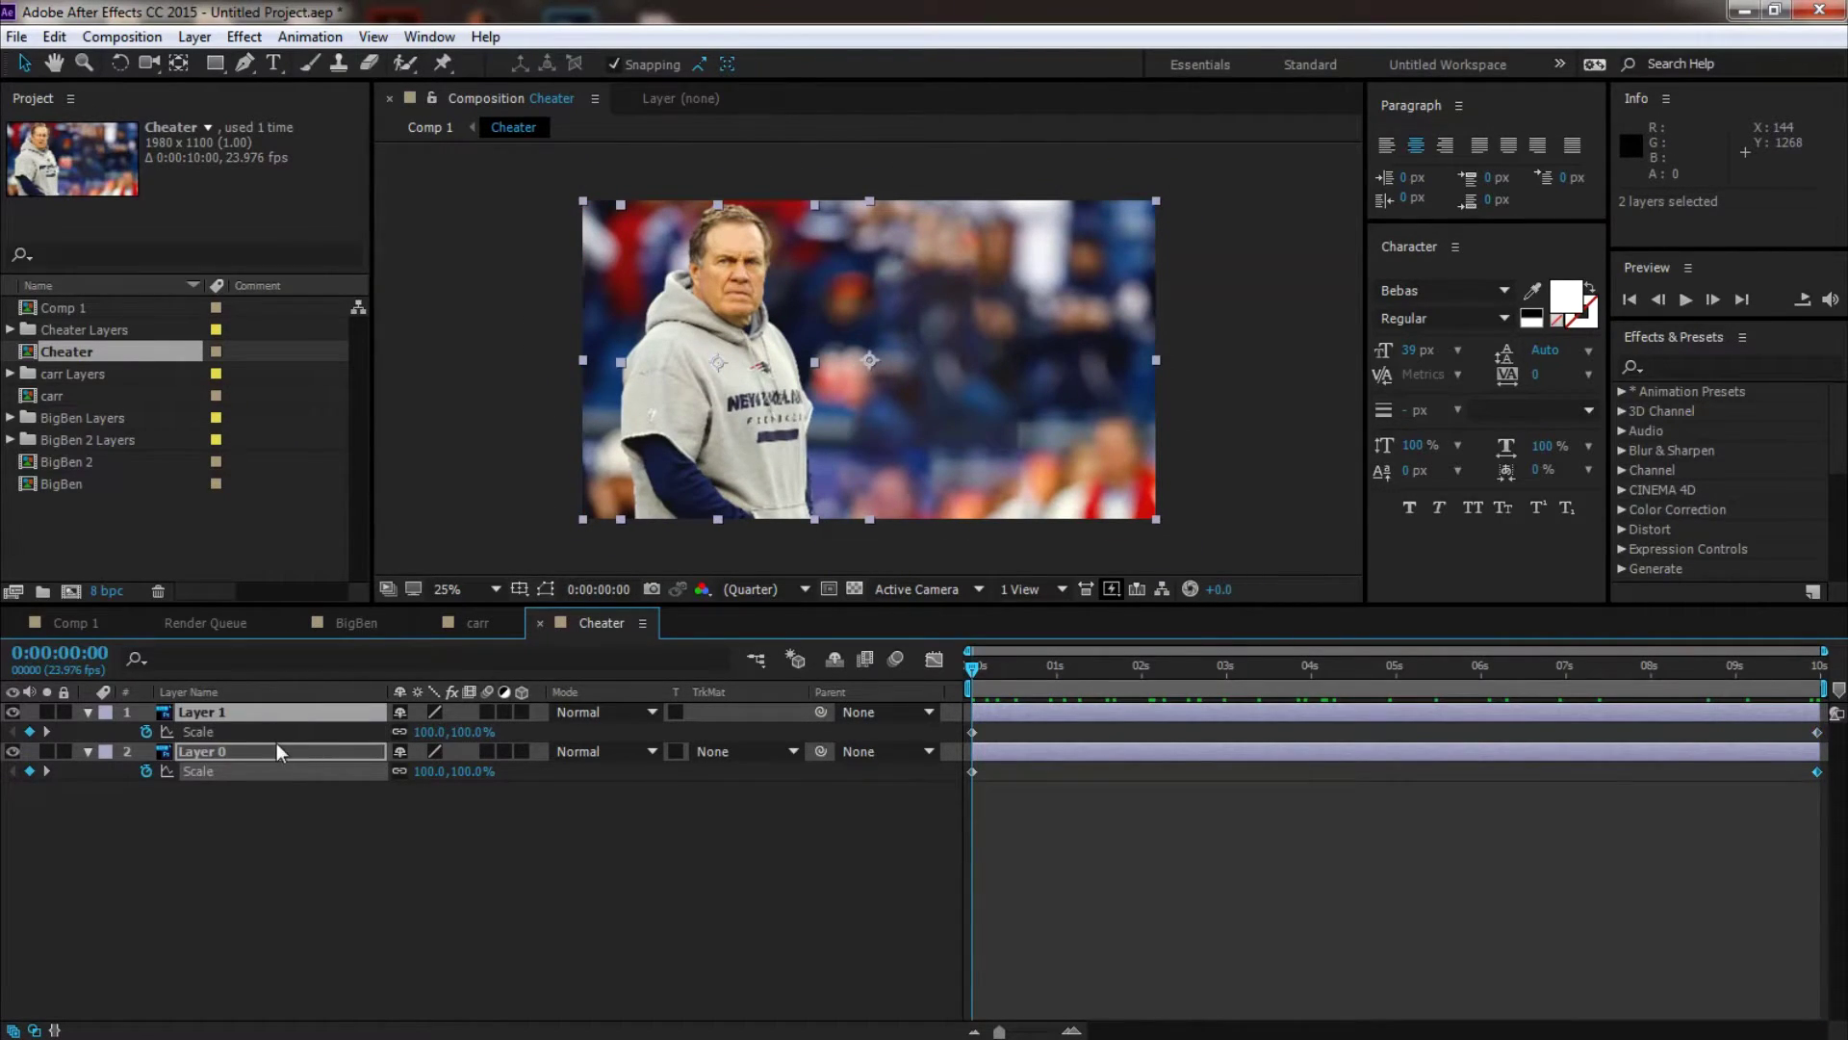
key("p")
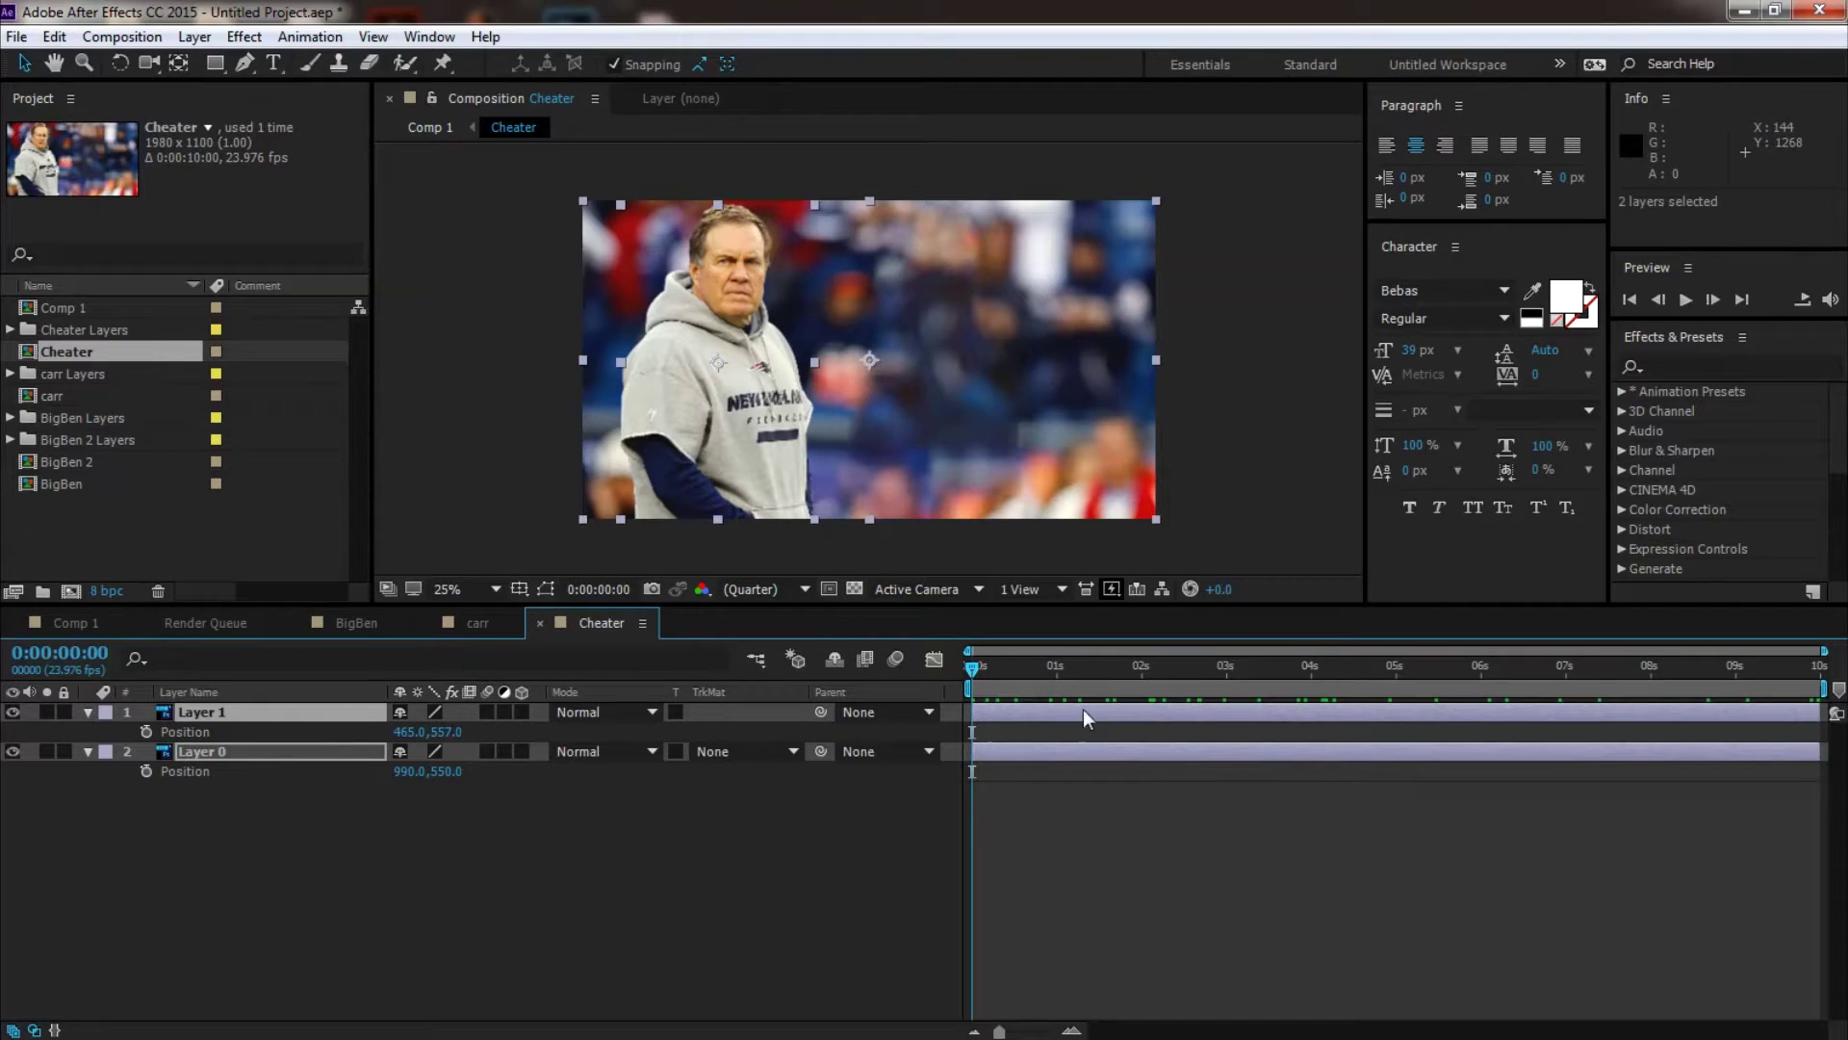
key("alt+shift+p")
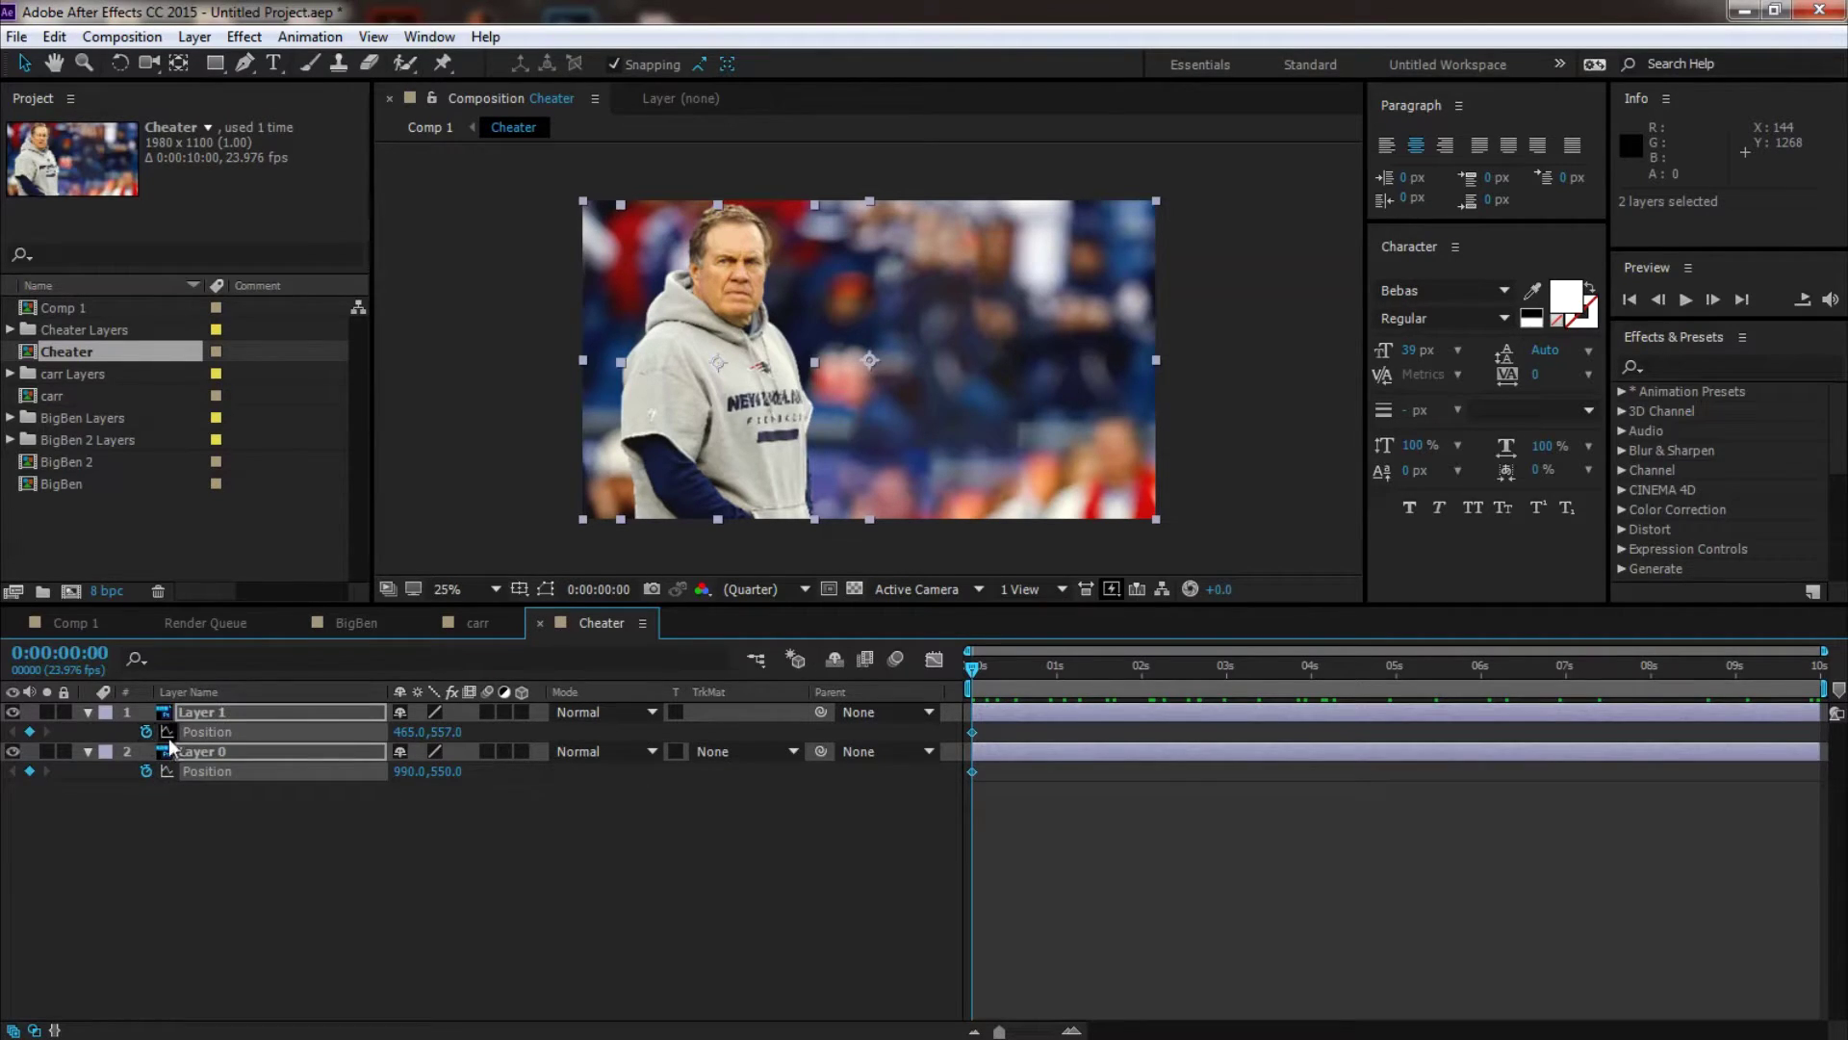
left_click(1015, 882)
left_click_drag(980, 672, 1817, 672)
left_click_drag(737, 460, 728, 583)
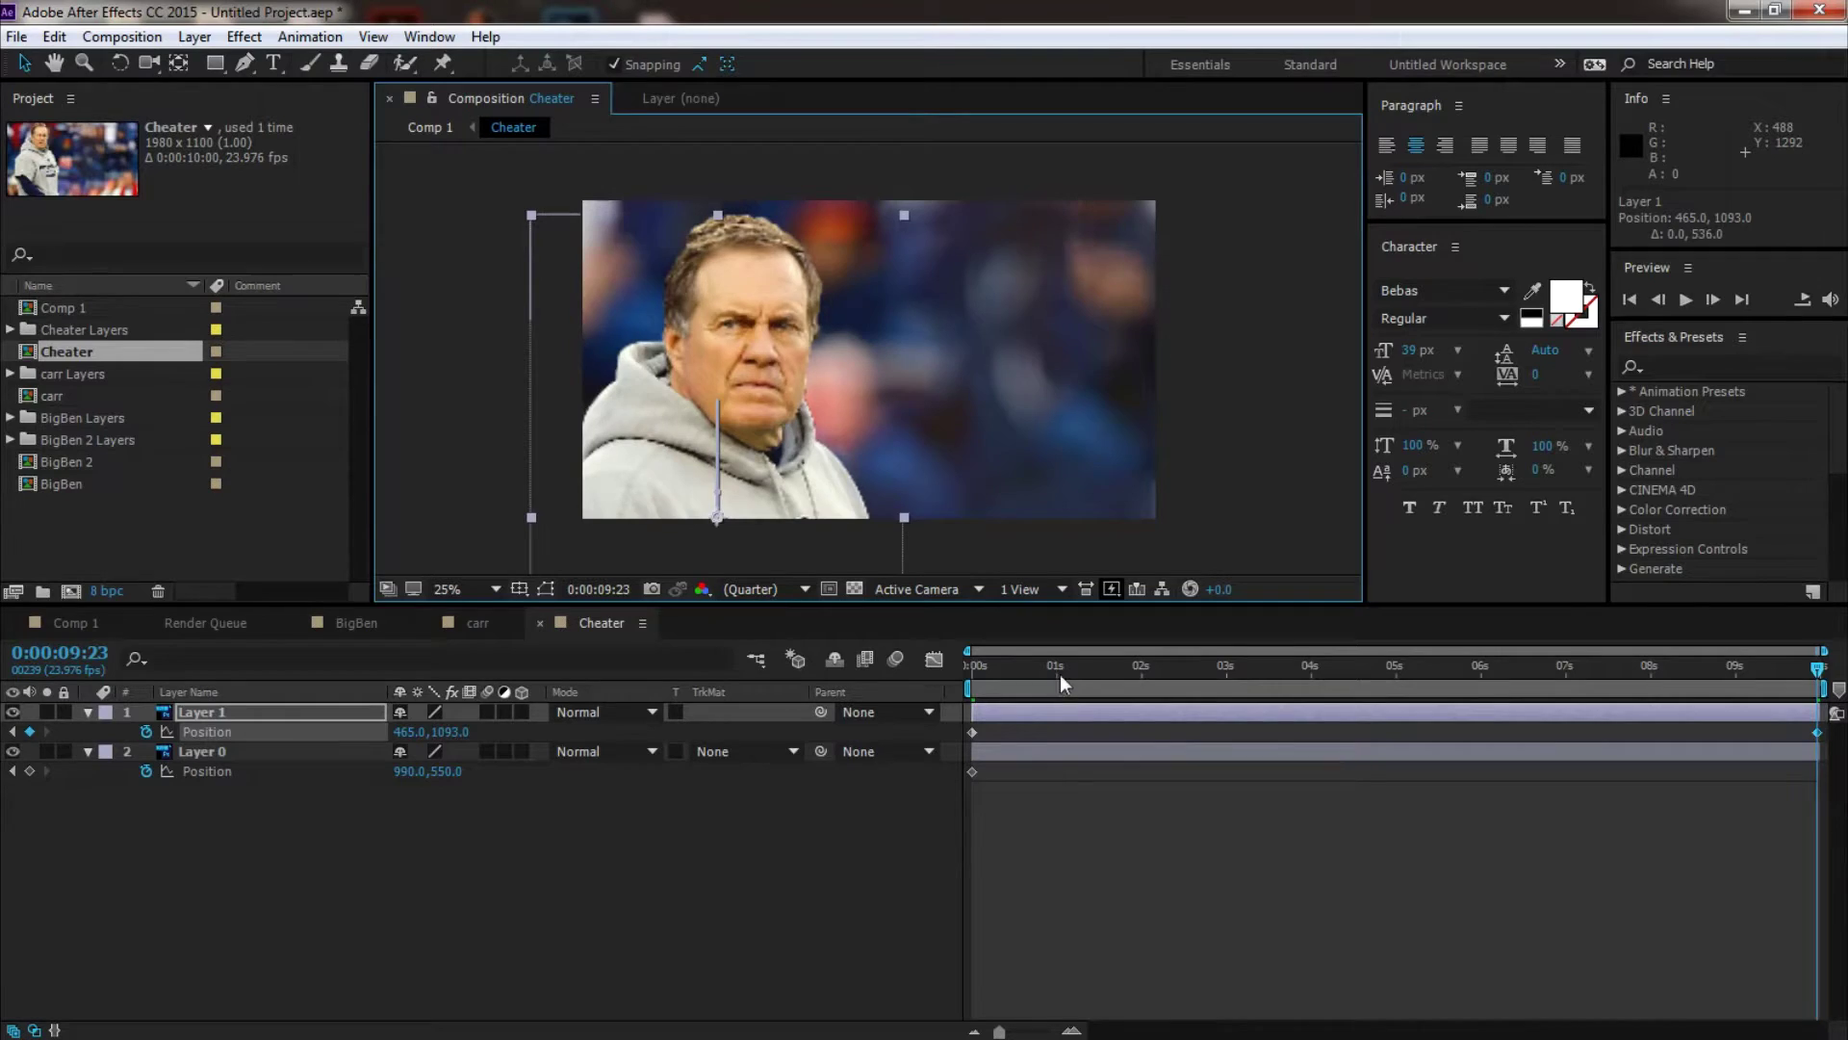
Step: Set the composition's preview resolution to Full and preview the coach's vertical movement from the first frame
left_click_drag(1059, 676, 764, 689)
left_click(750, 589)
left_click(782, 648)
left_click_drag(996, 679, 1765, 722)
key("Home")
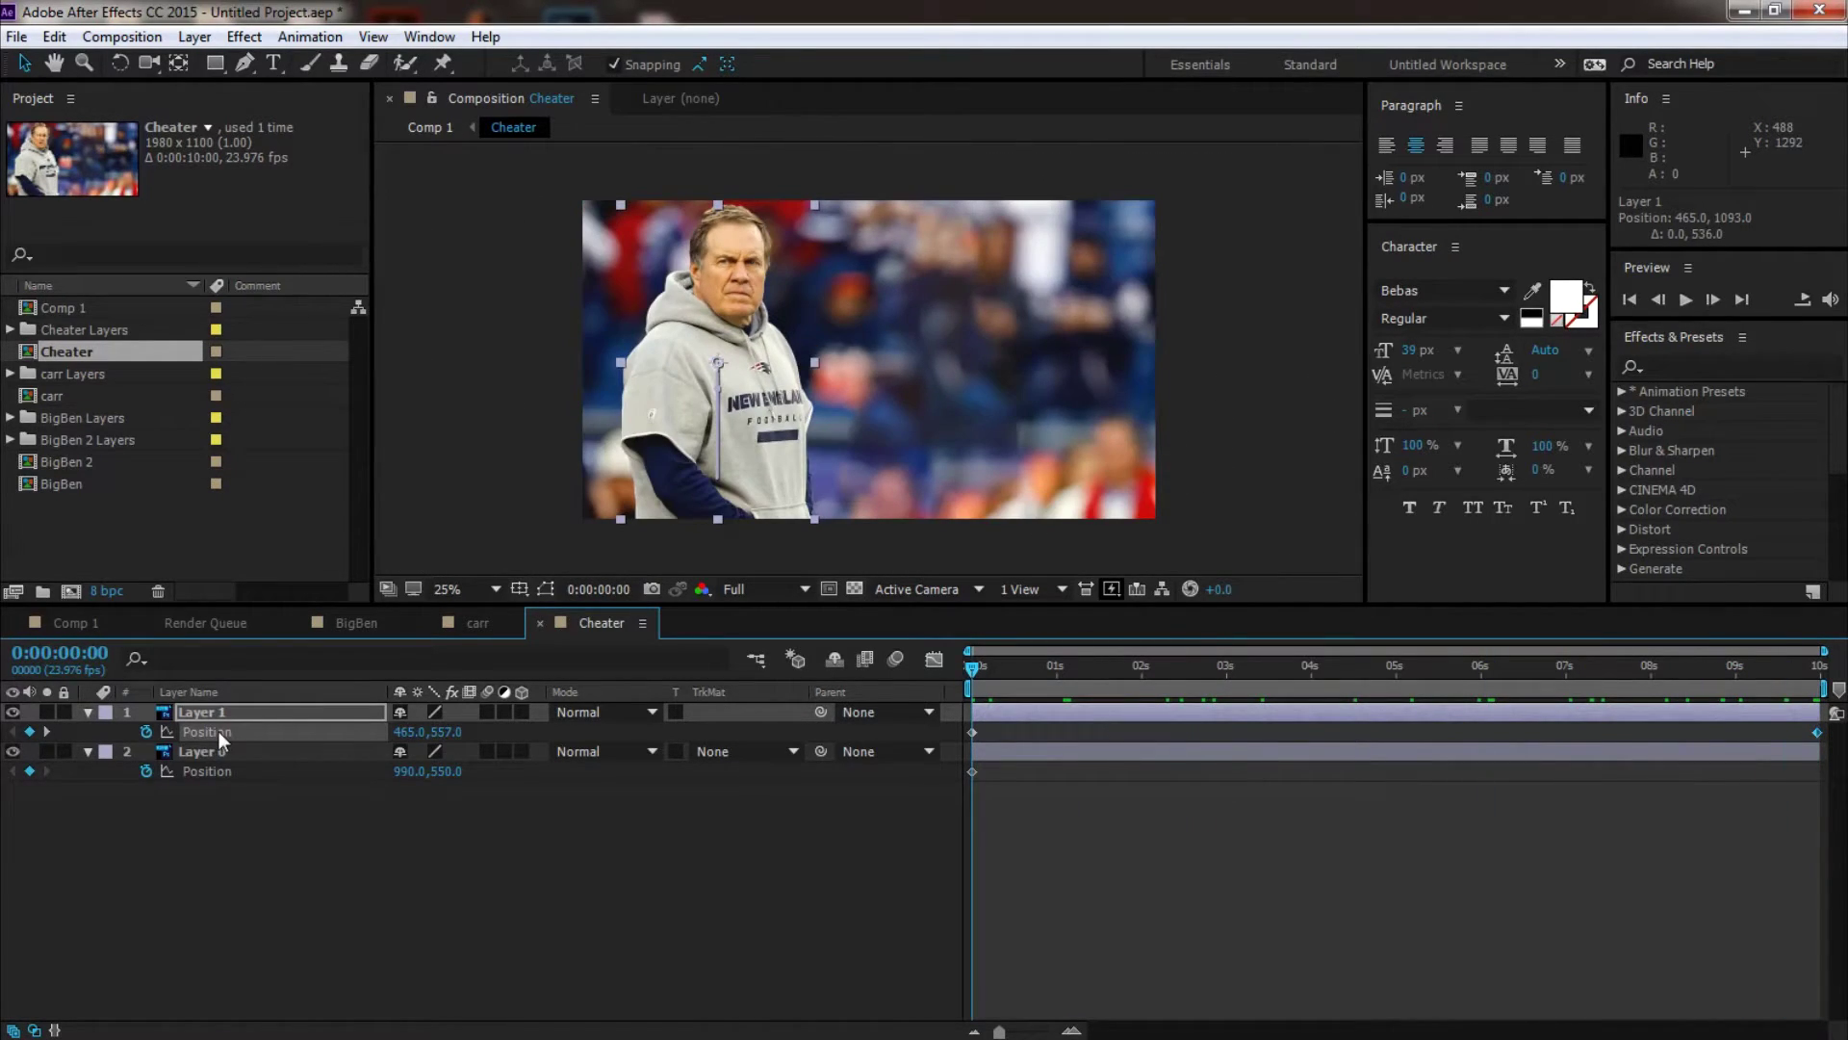
key("space")
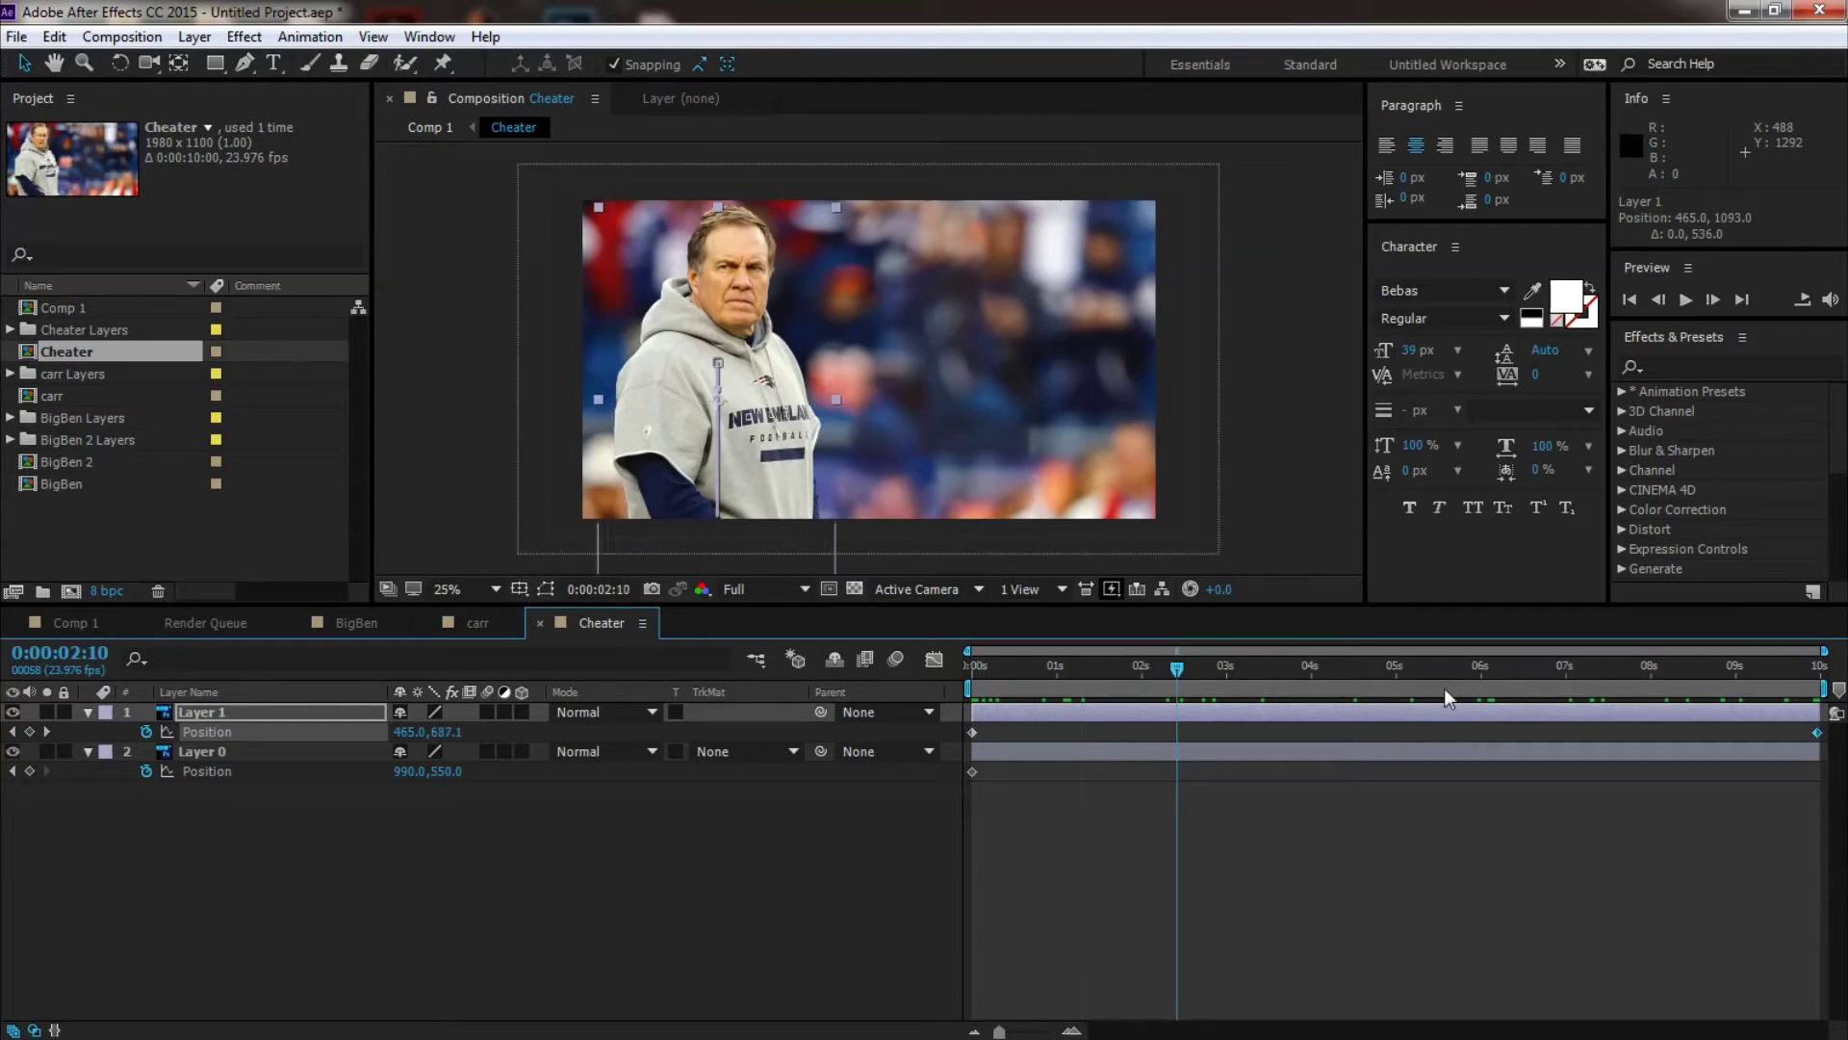
key("space")
Step: Try a Scale of 175% on Layer 1 at 0:00:09:23, and undo the change
left_click(278, 754, "shift")
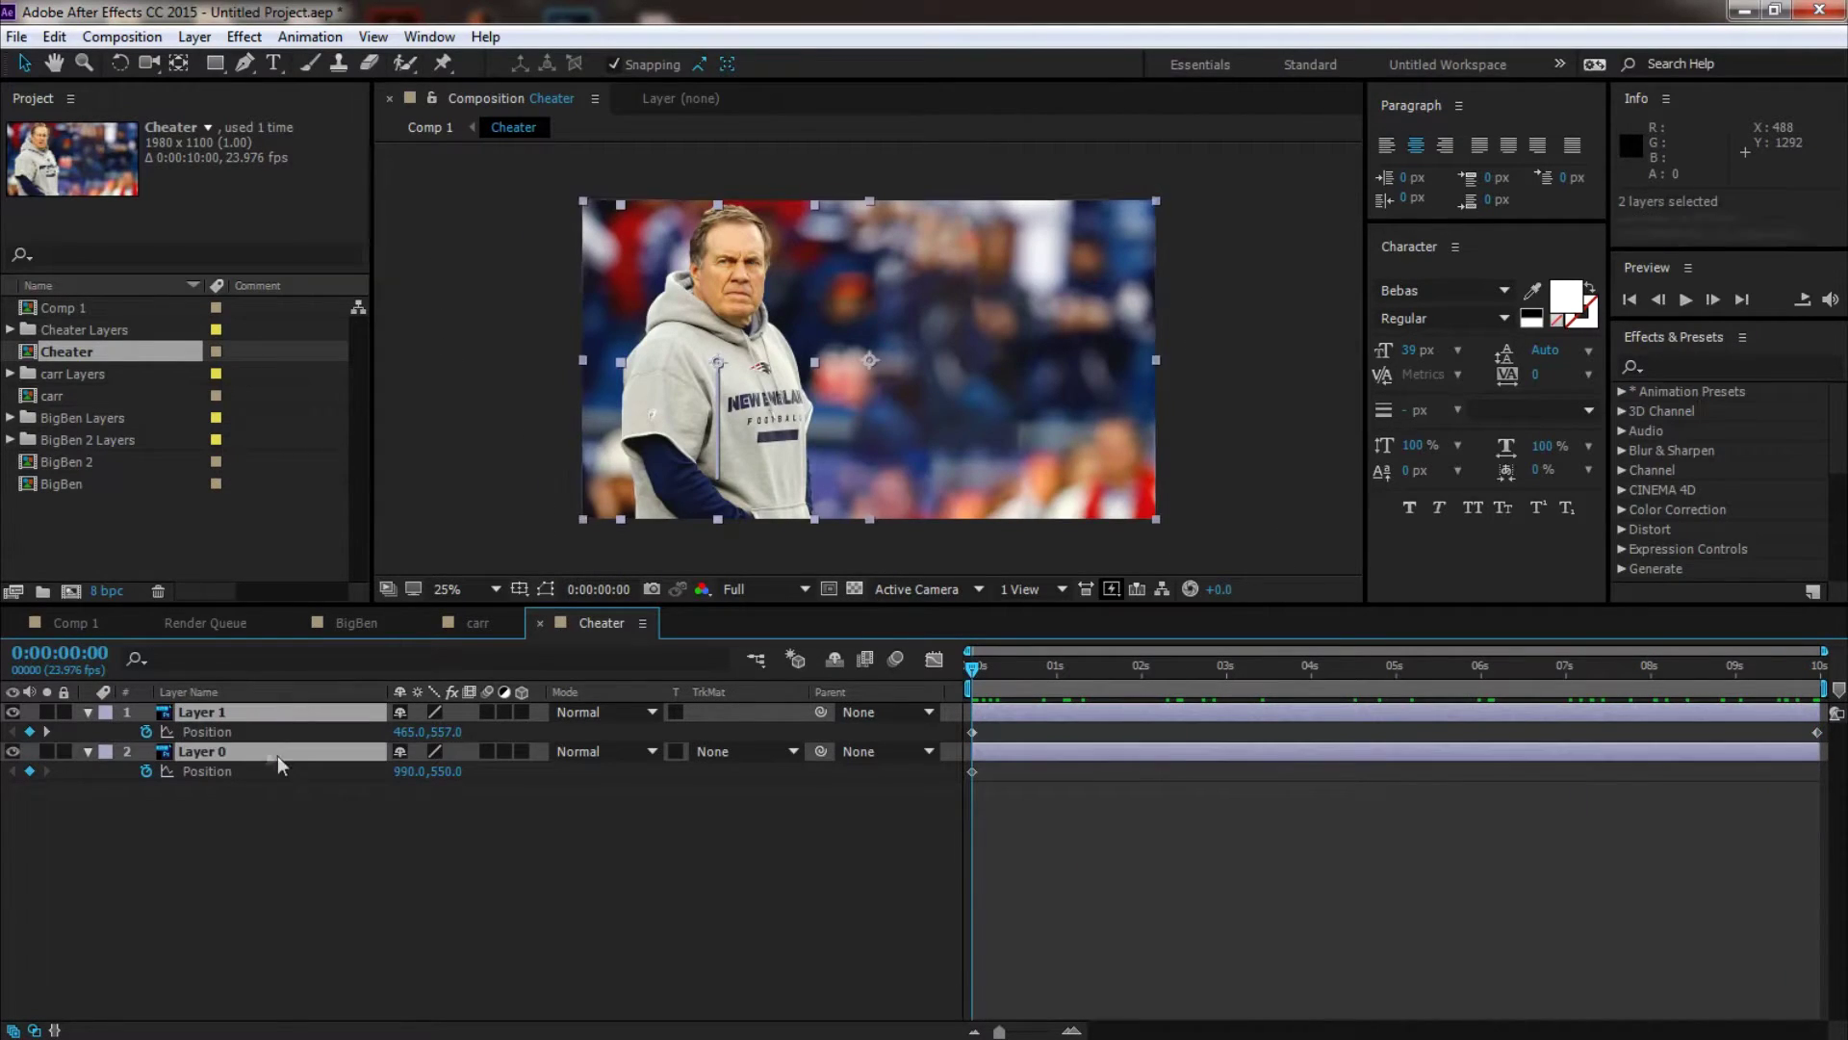
key("s")
key("space")
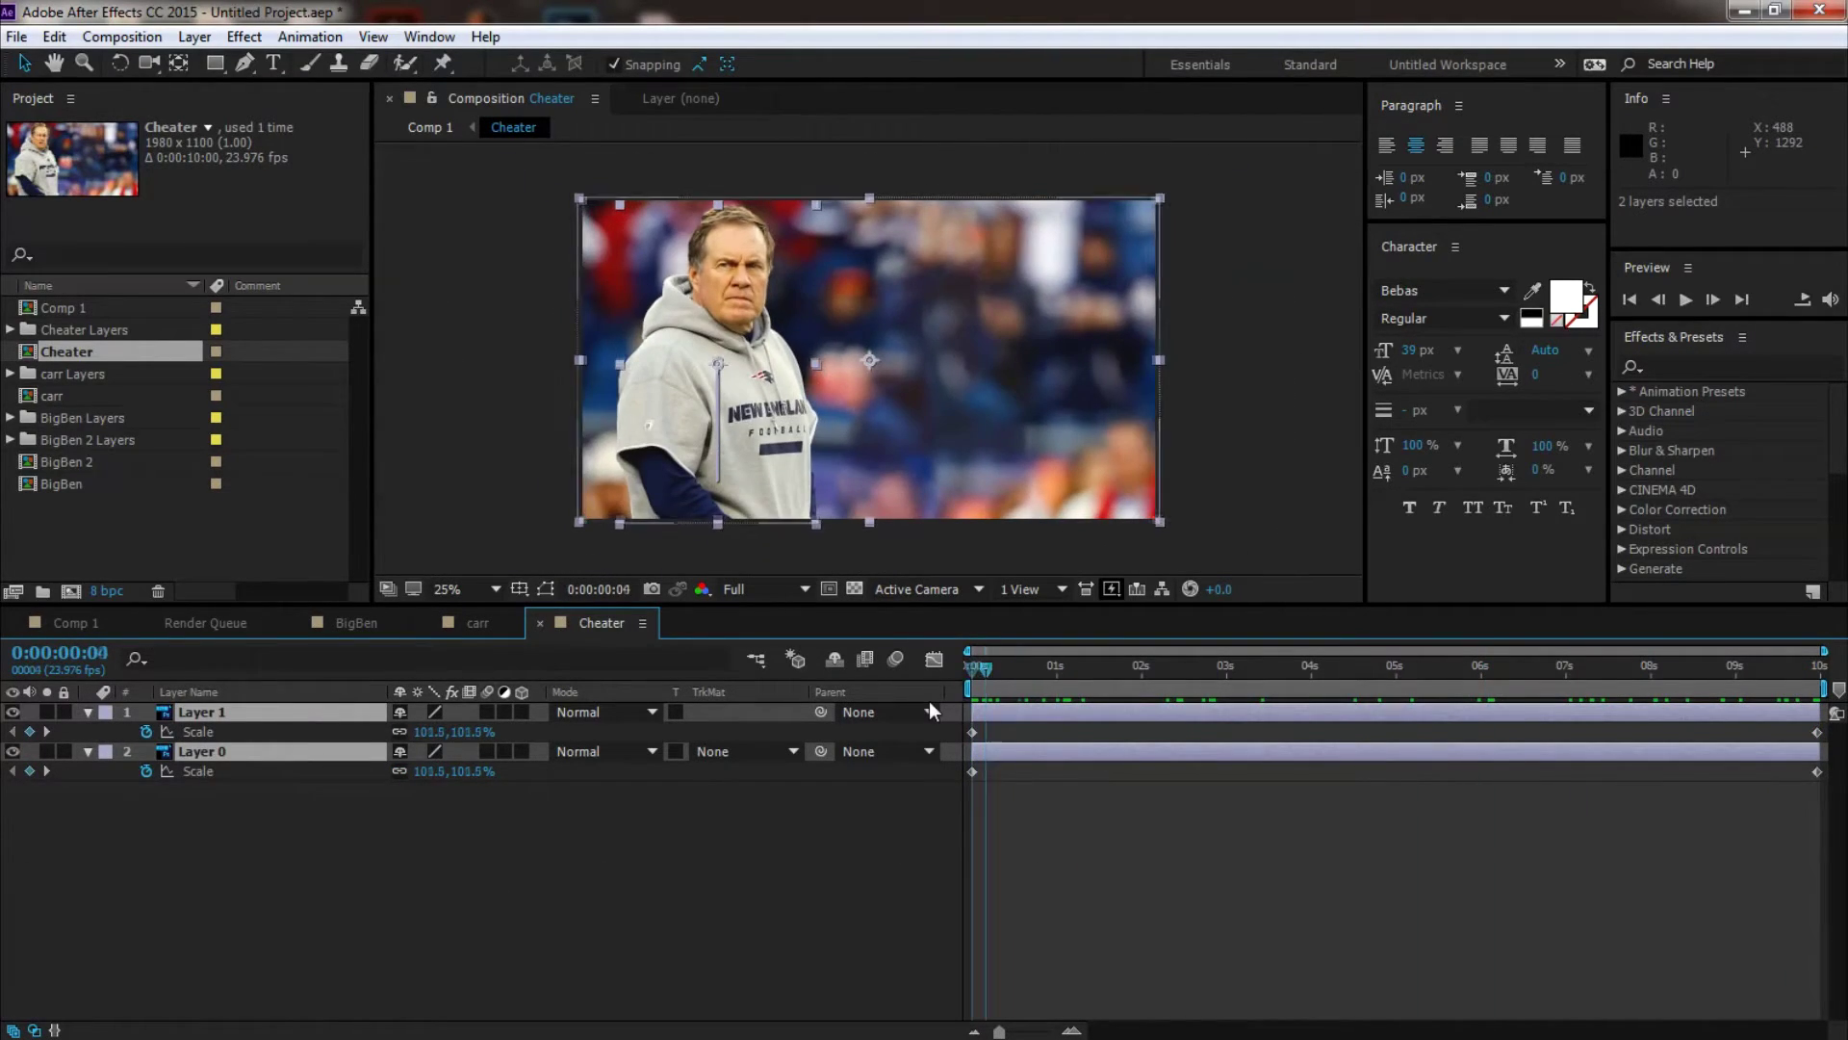
left_click(481, 830)
left_click(430, 732)
type("1753")
key("BackSpace")
key("Return")
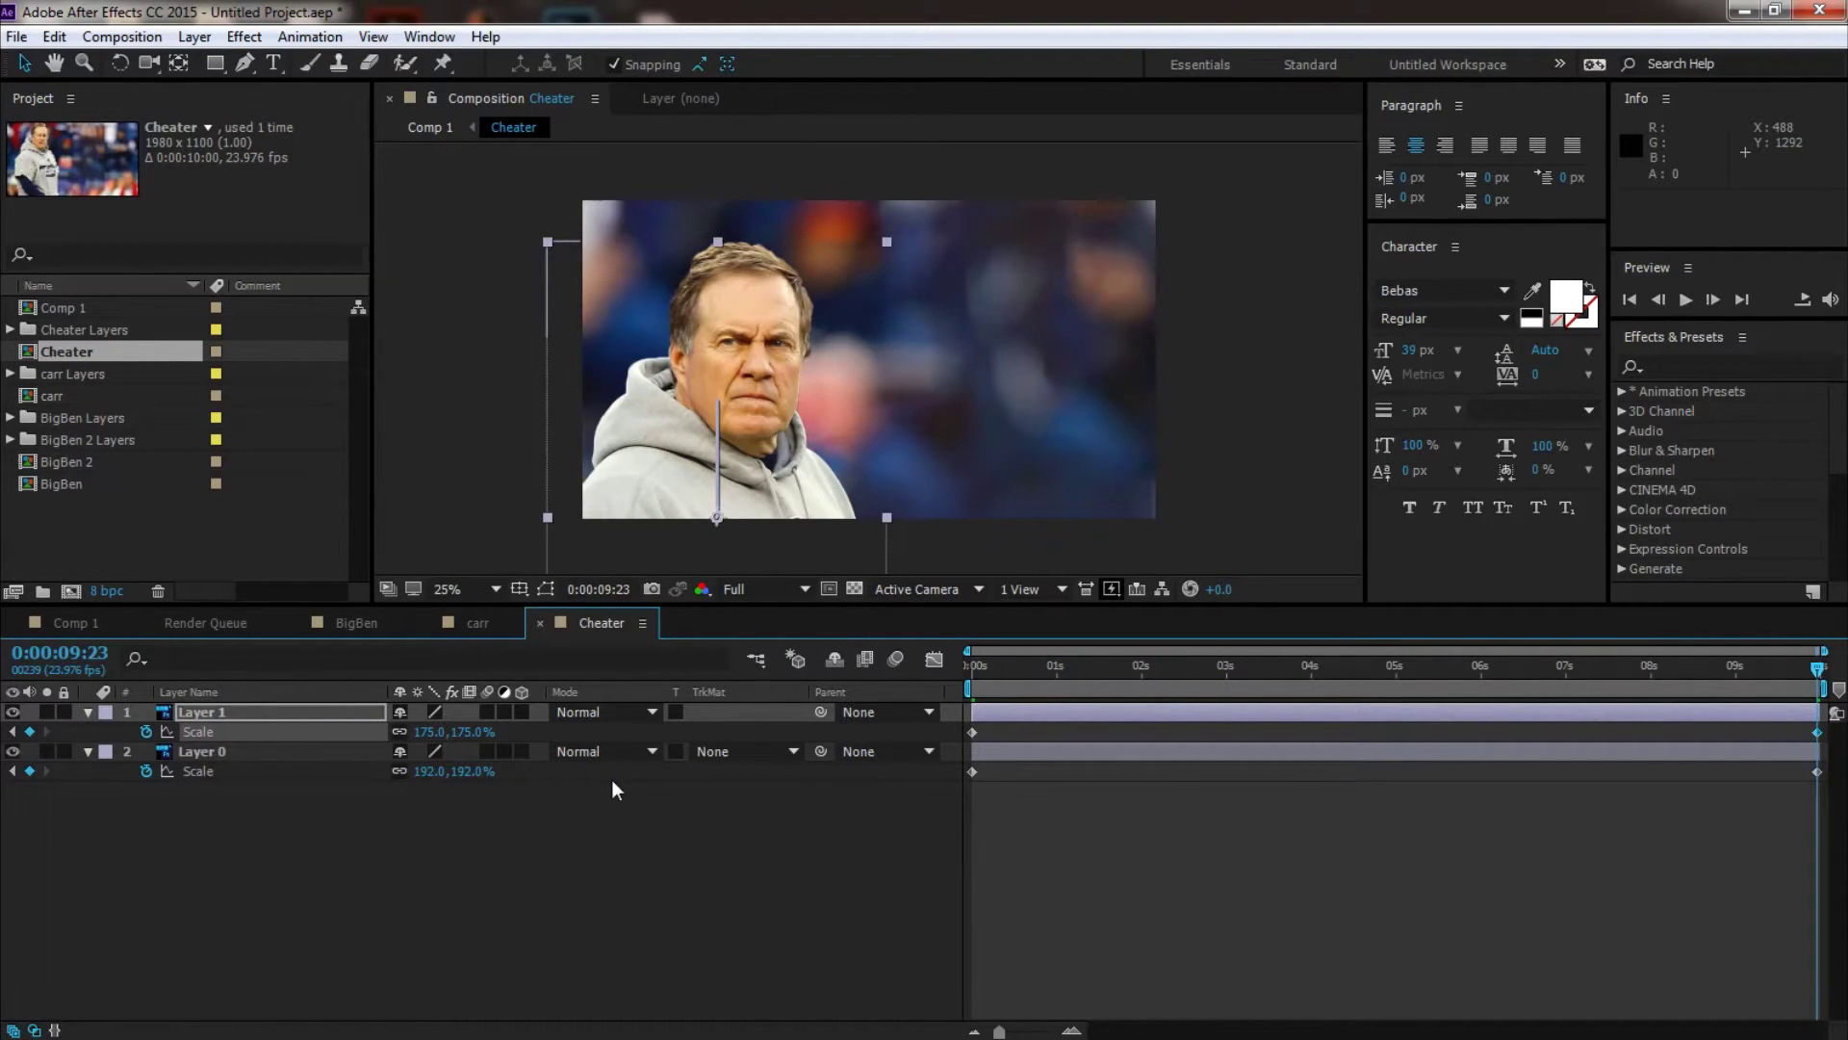
key("ctrl+z")
Step: At 0:00:09:23, set Layer 1's Scale to 160% and raise the coach to Position 465, 941
left_click(428, 732)
type("175")
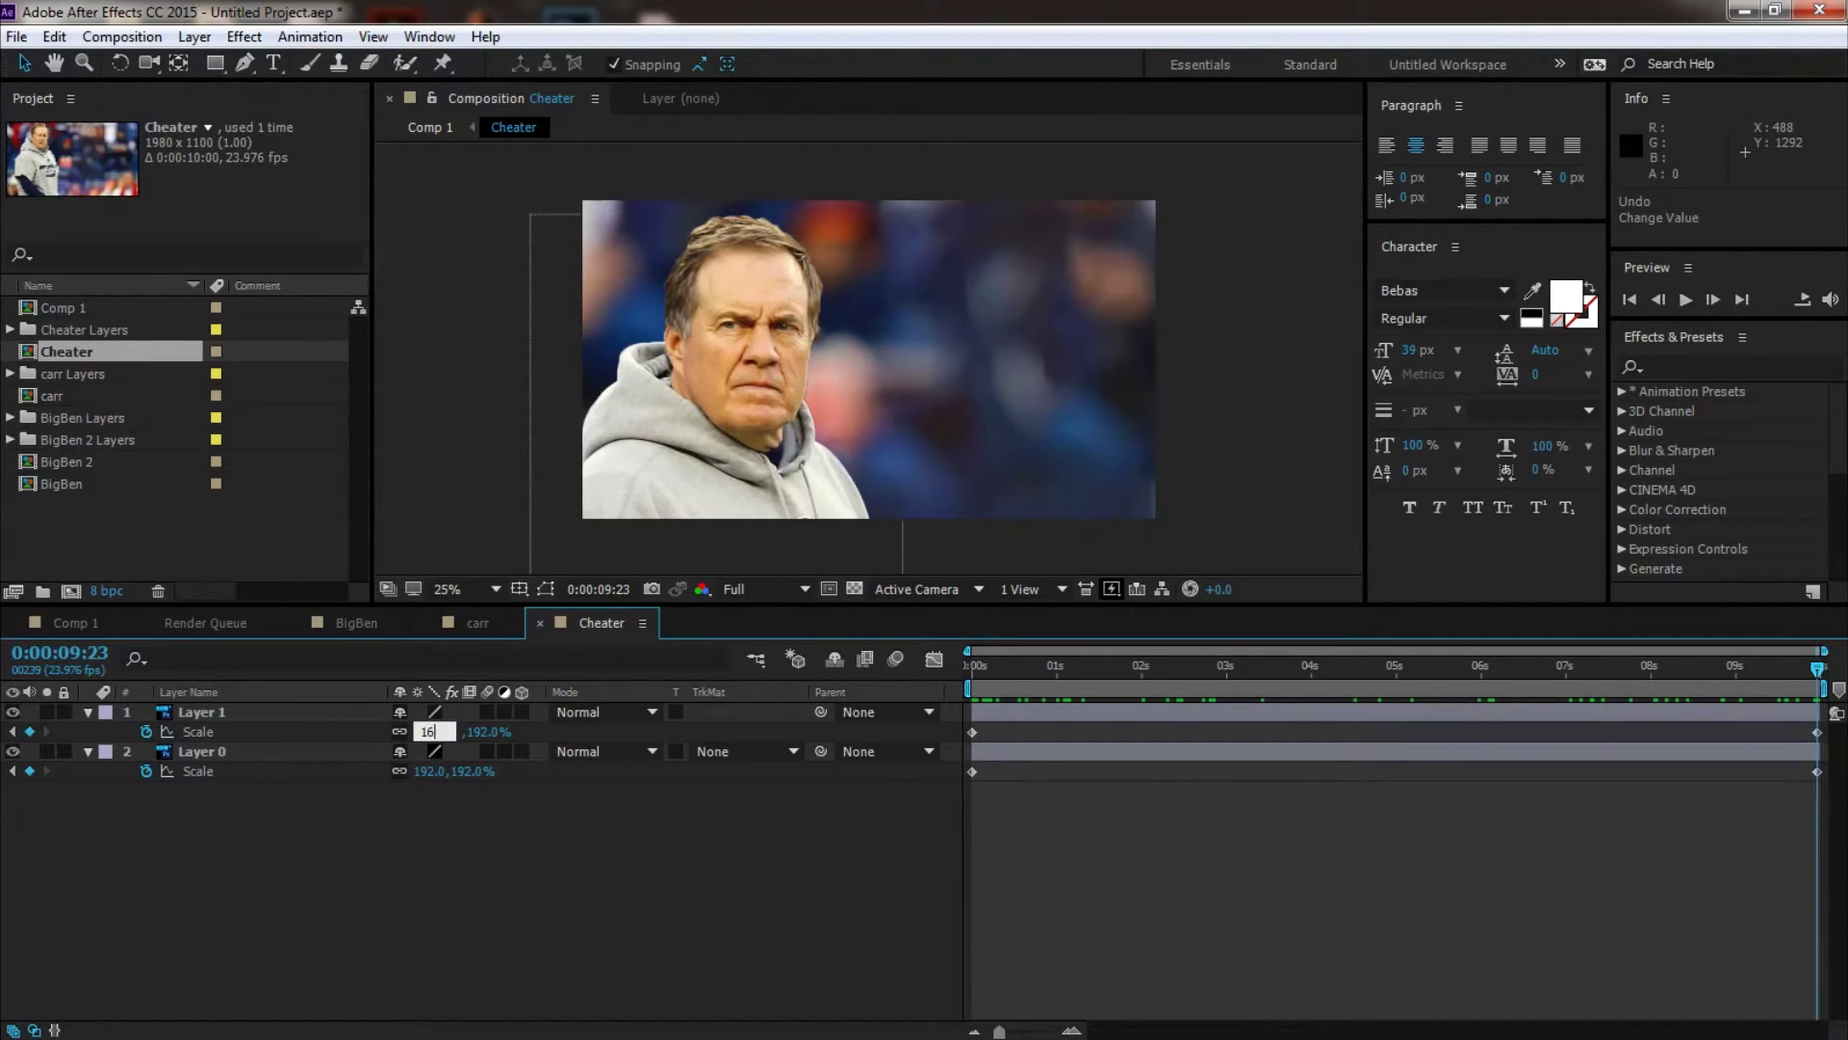
type("60")
key("Return")
left_click_drag(1060, 704, 1819, 743)
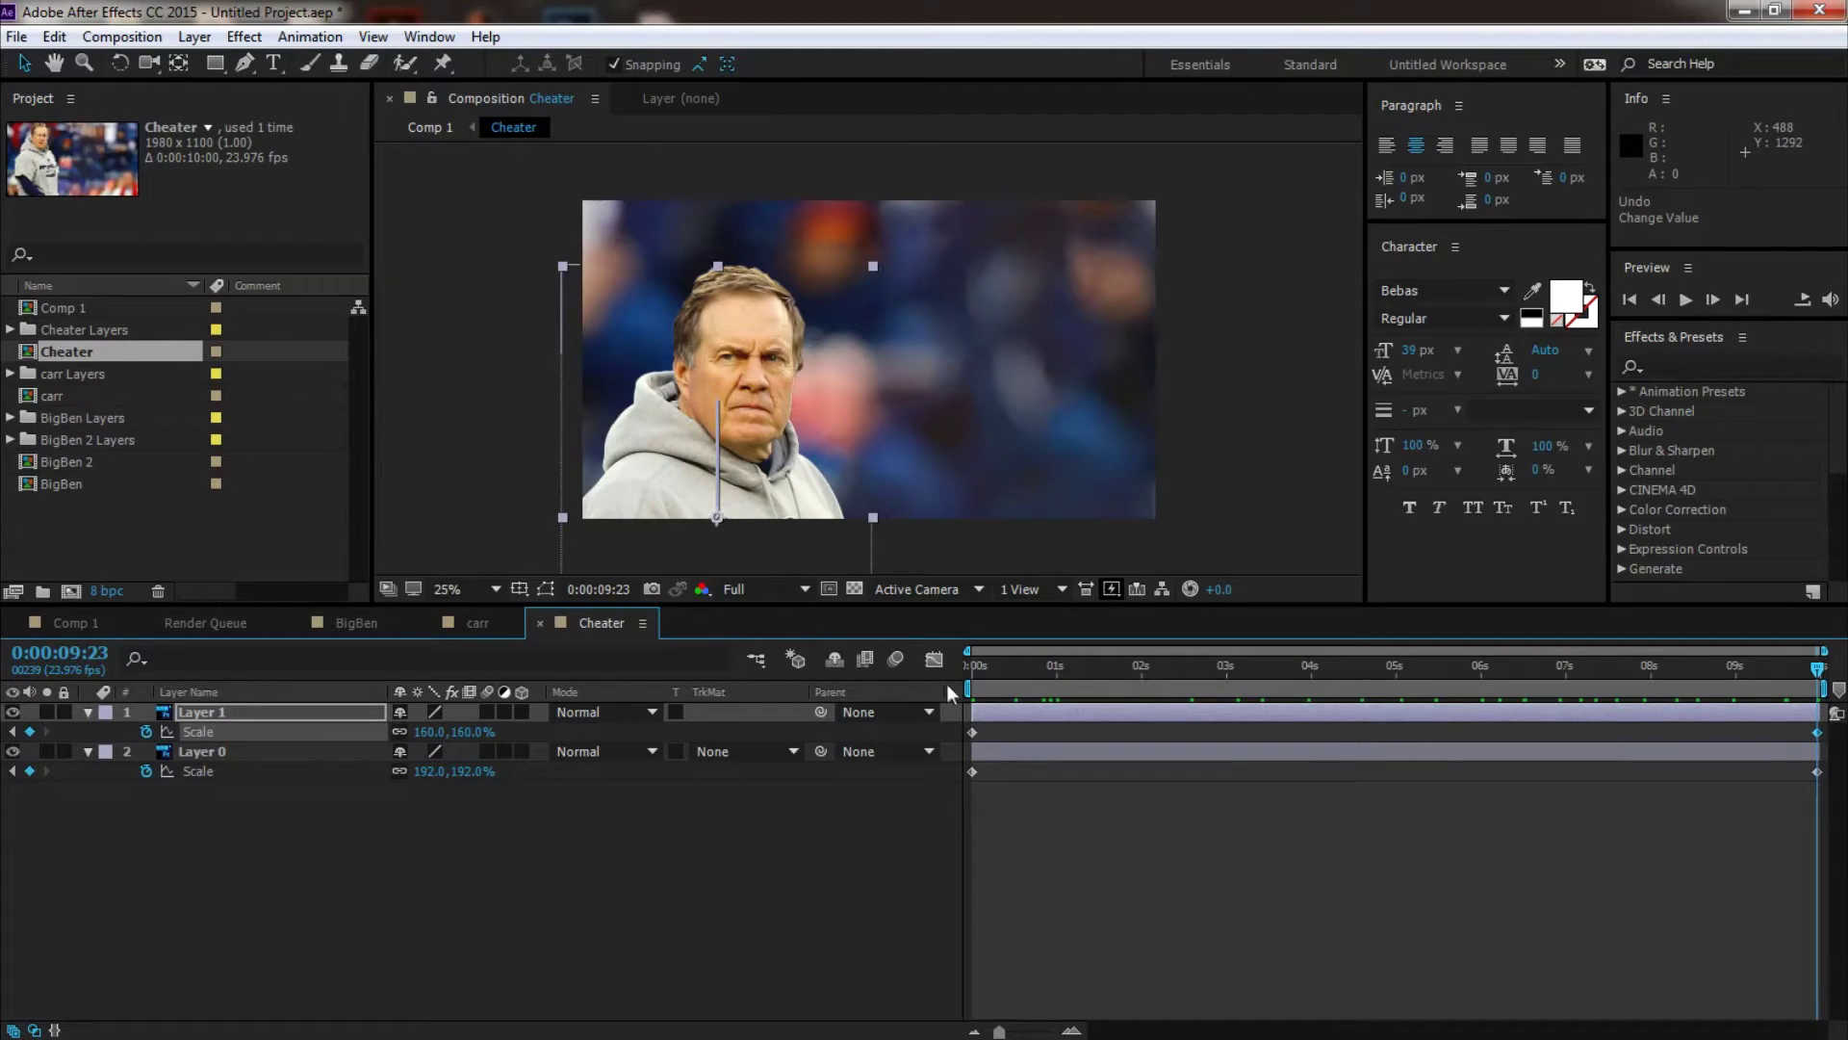
left_click_drag(778, 403, 804, 354)
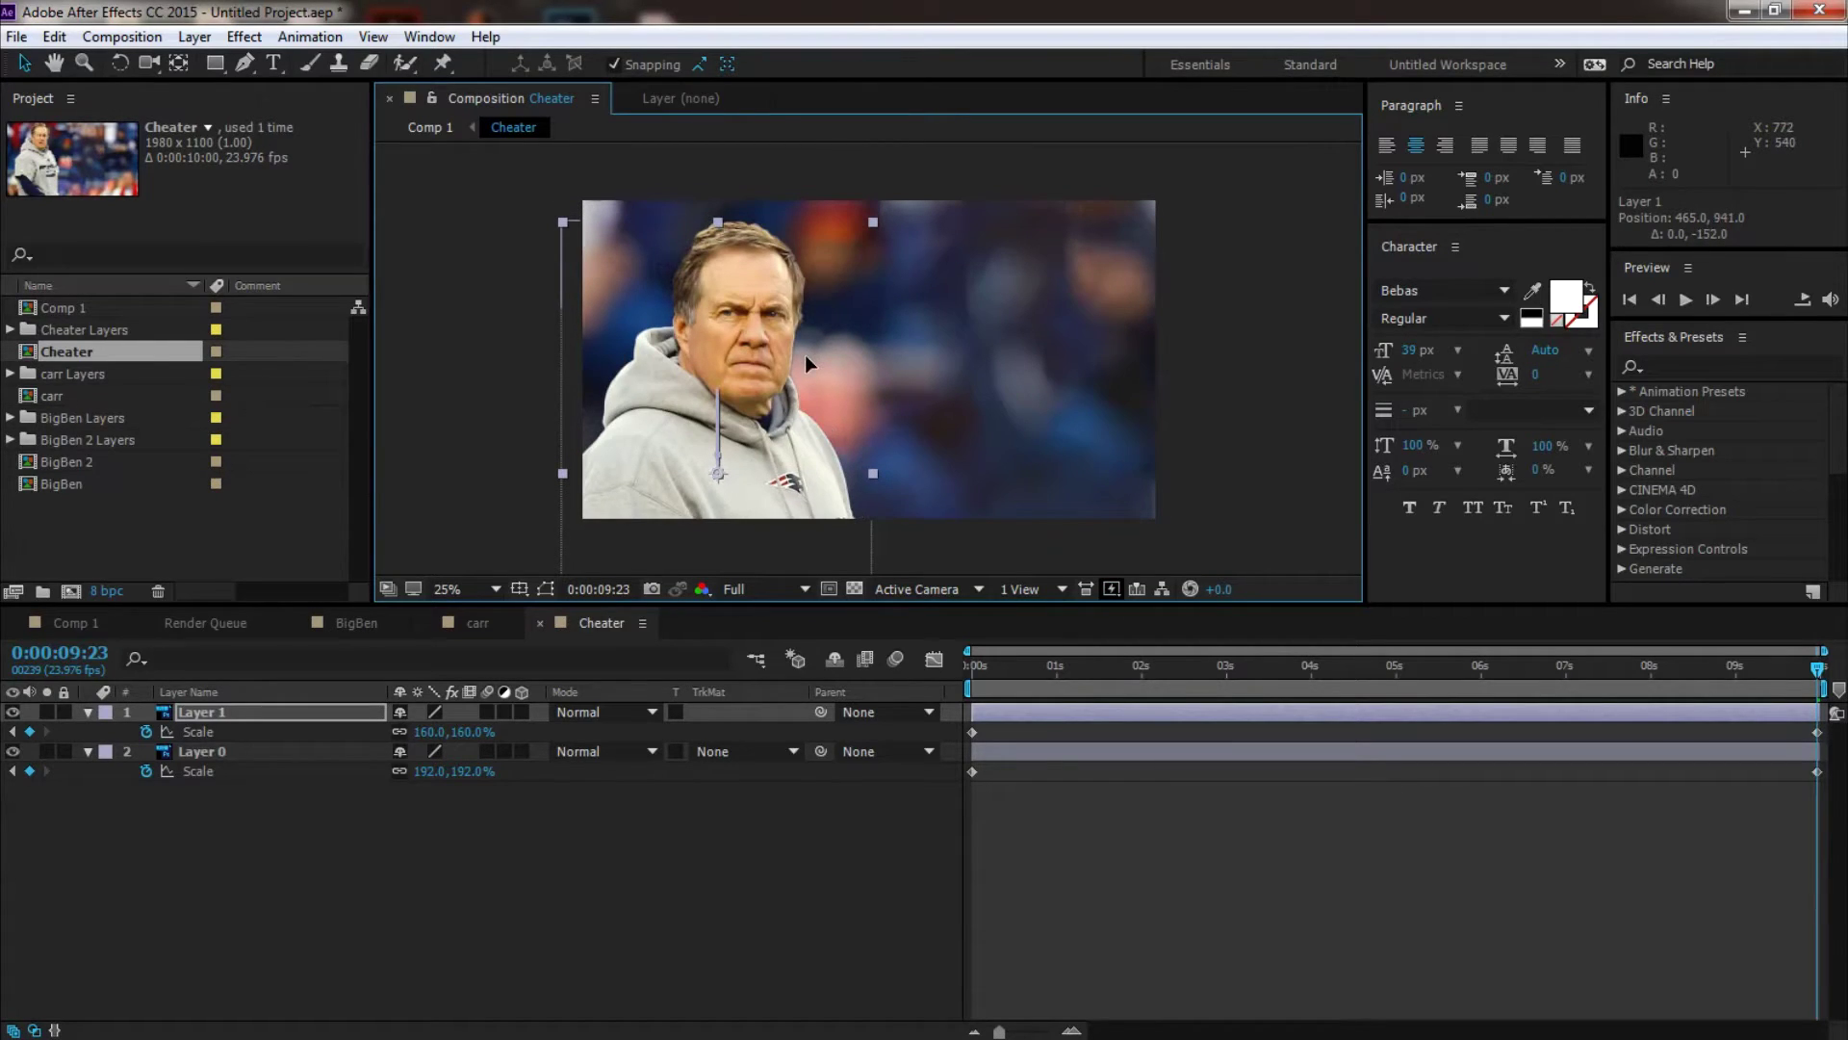
key("Home")
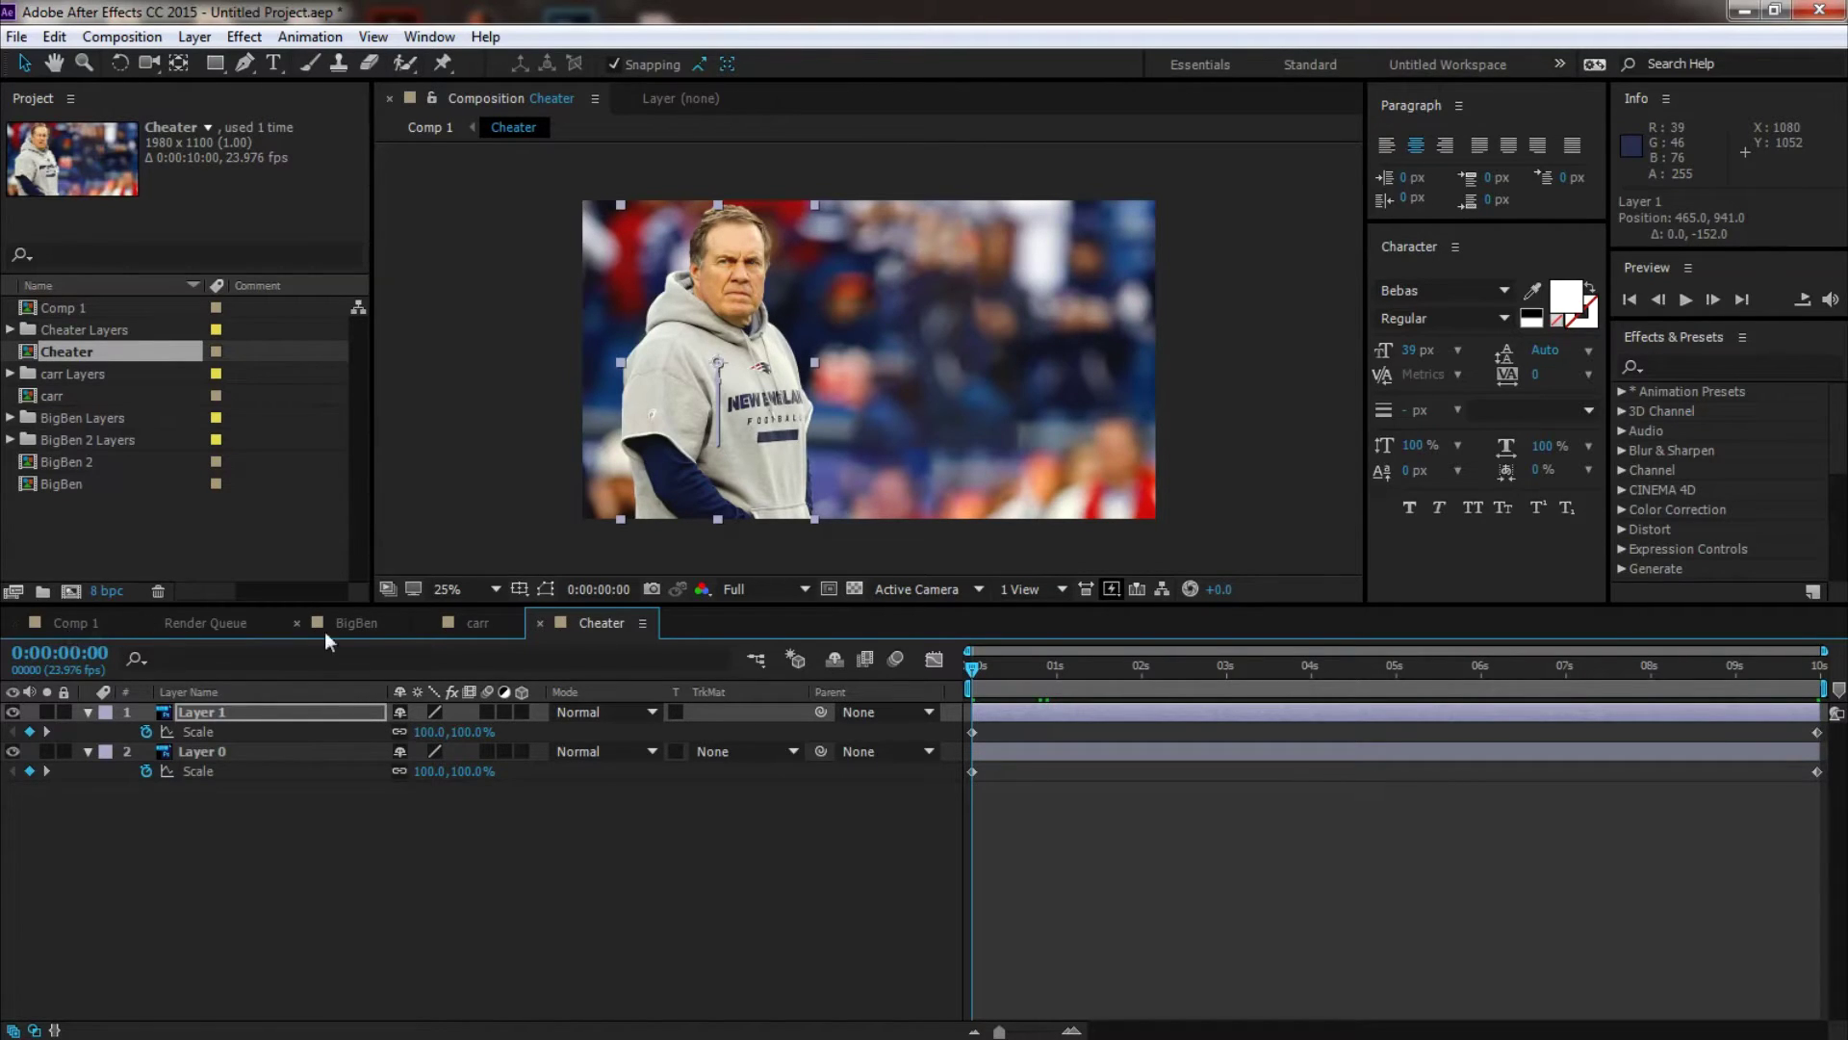
Step: Close the carr and BigBen composition timelines, and preview the zoom animation in Comp 1
left_click(428, 627)
left_click(302, 622)
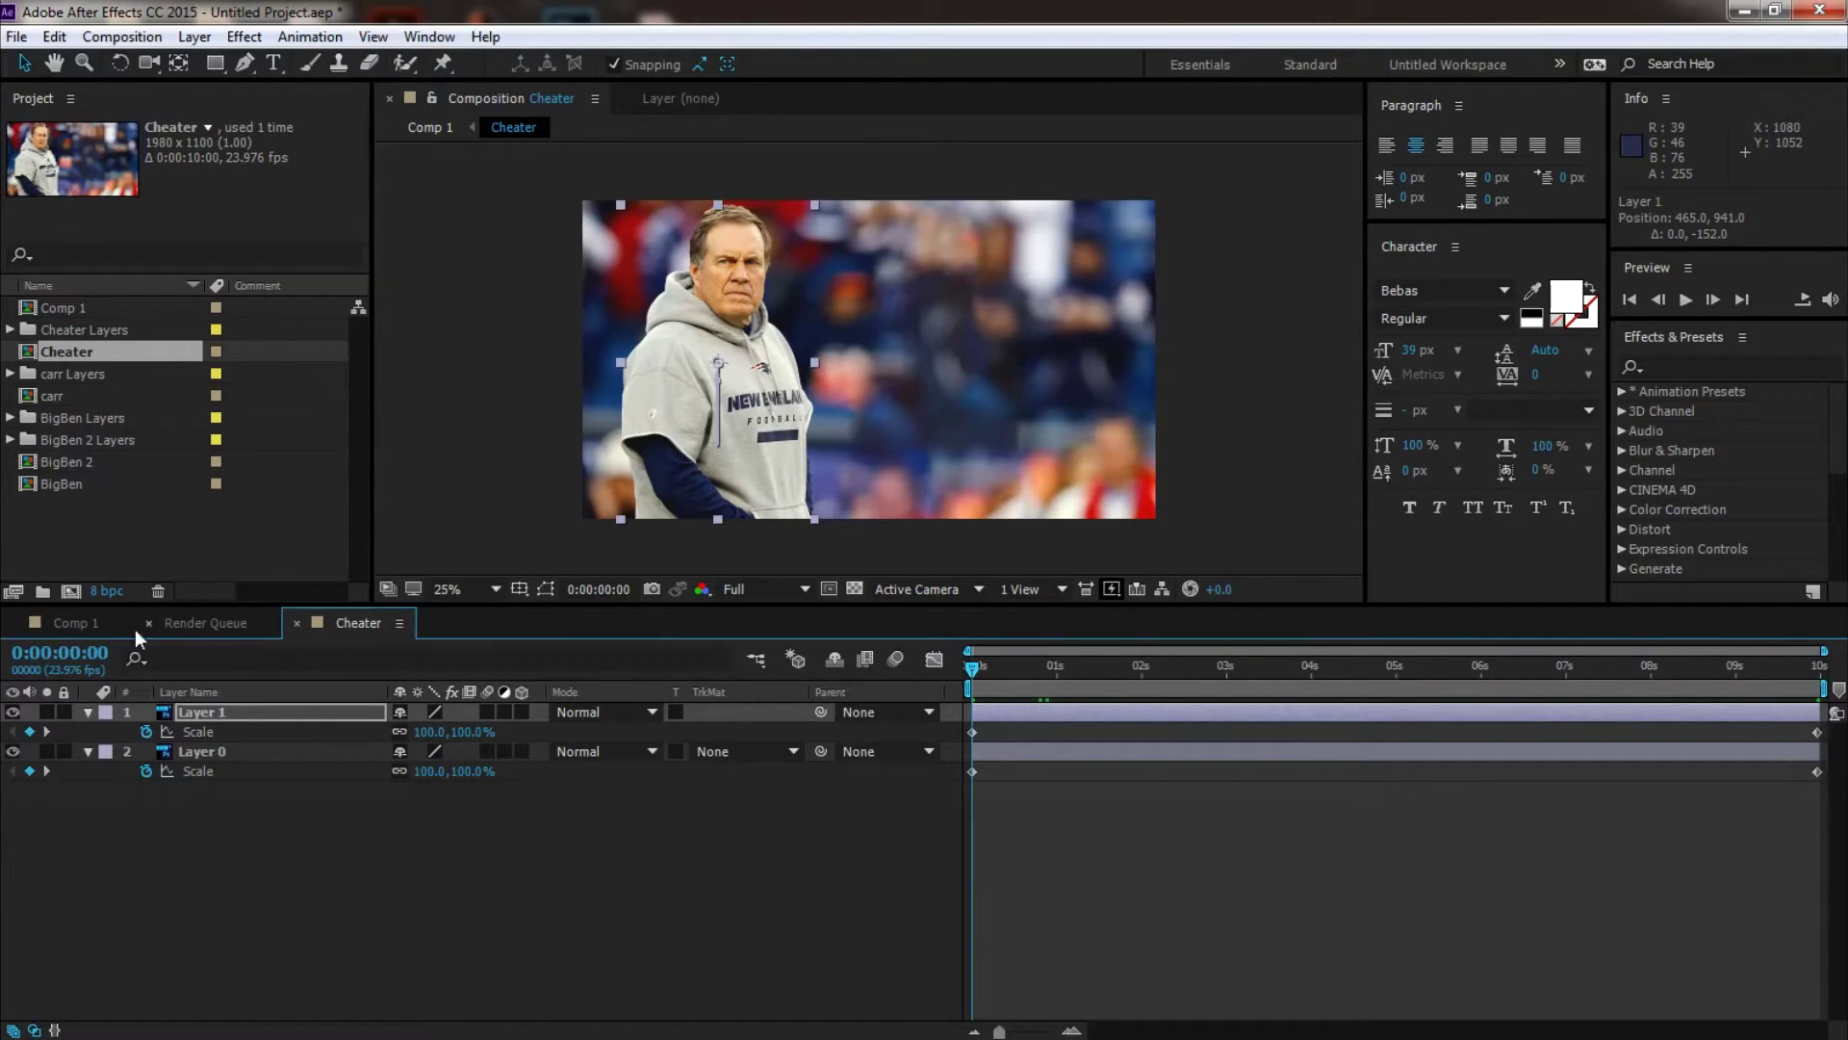
left_click(134, 625)
key("space")
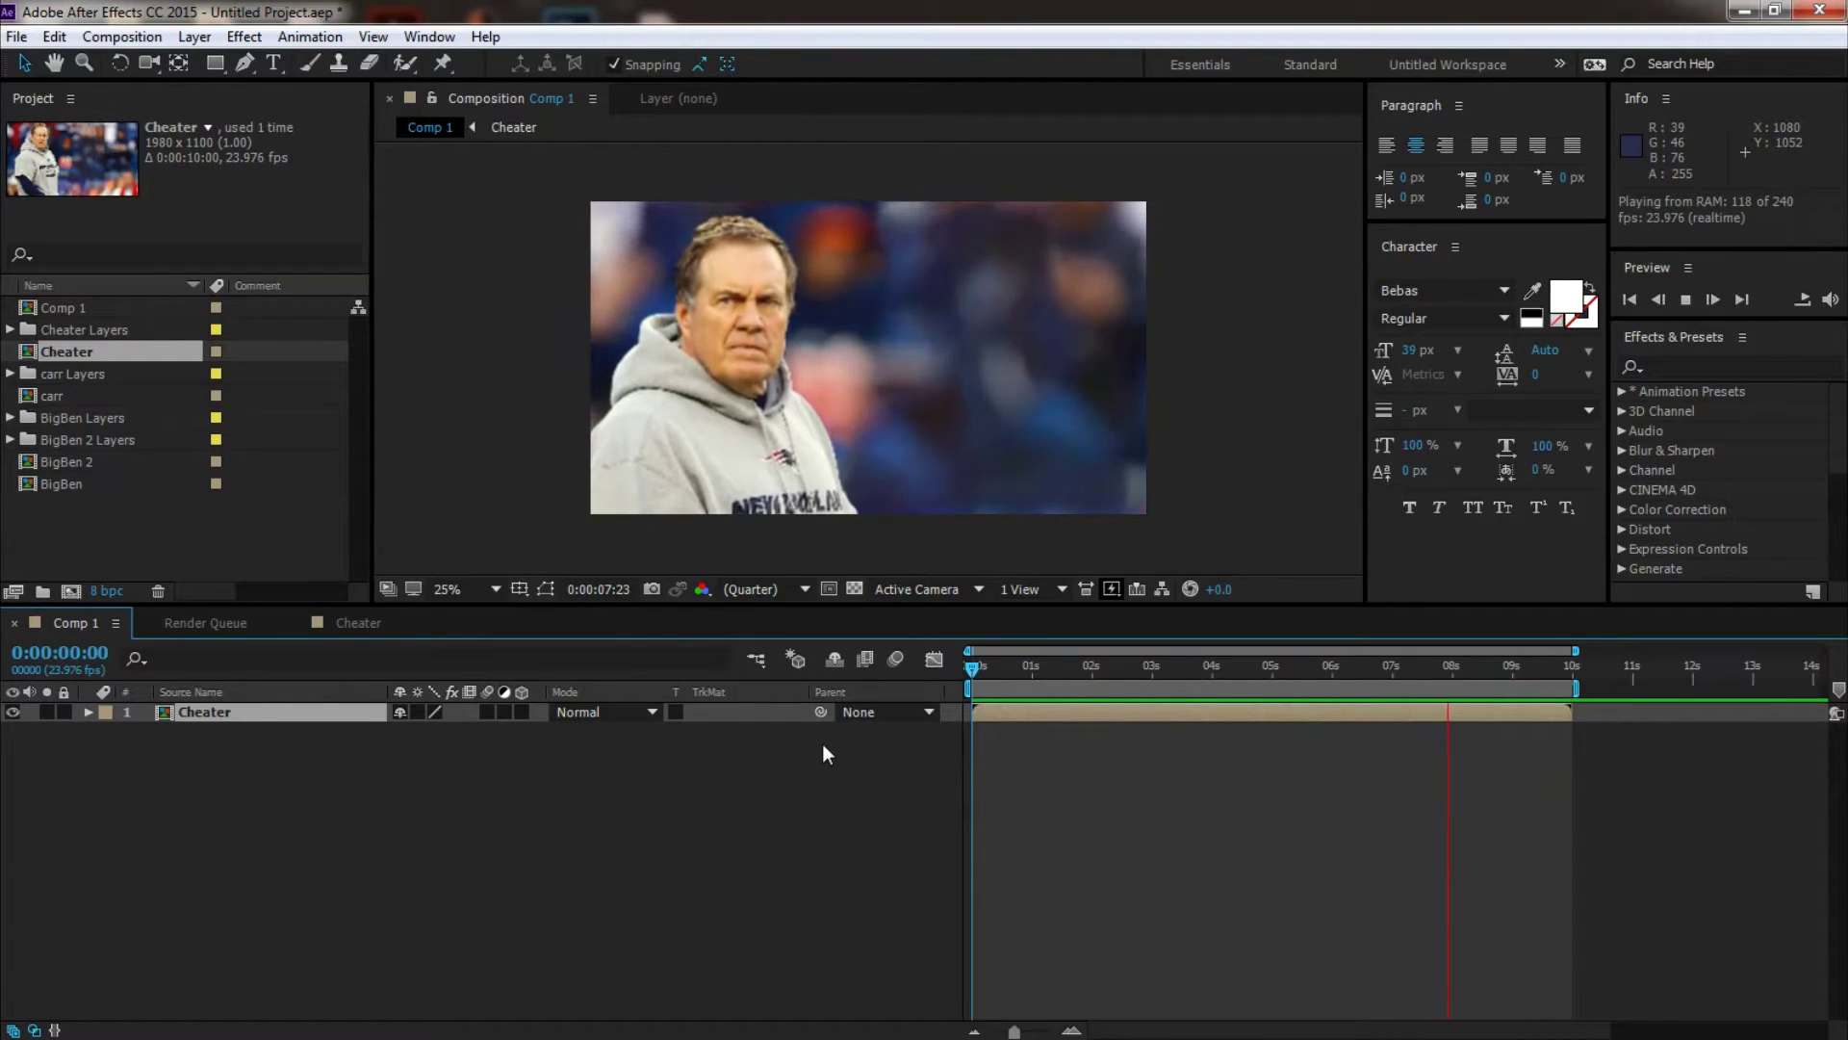
key("space")
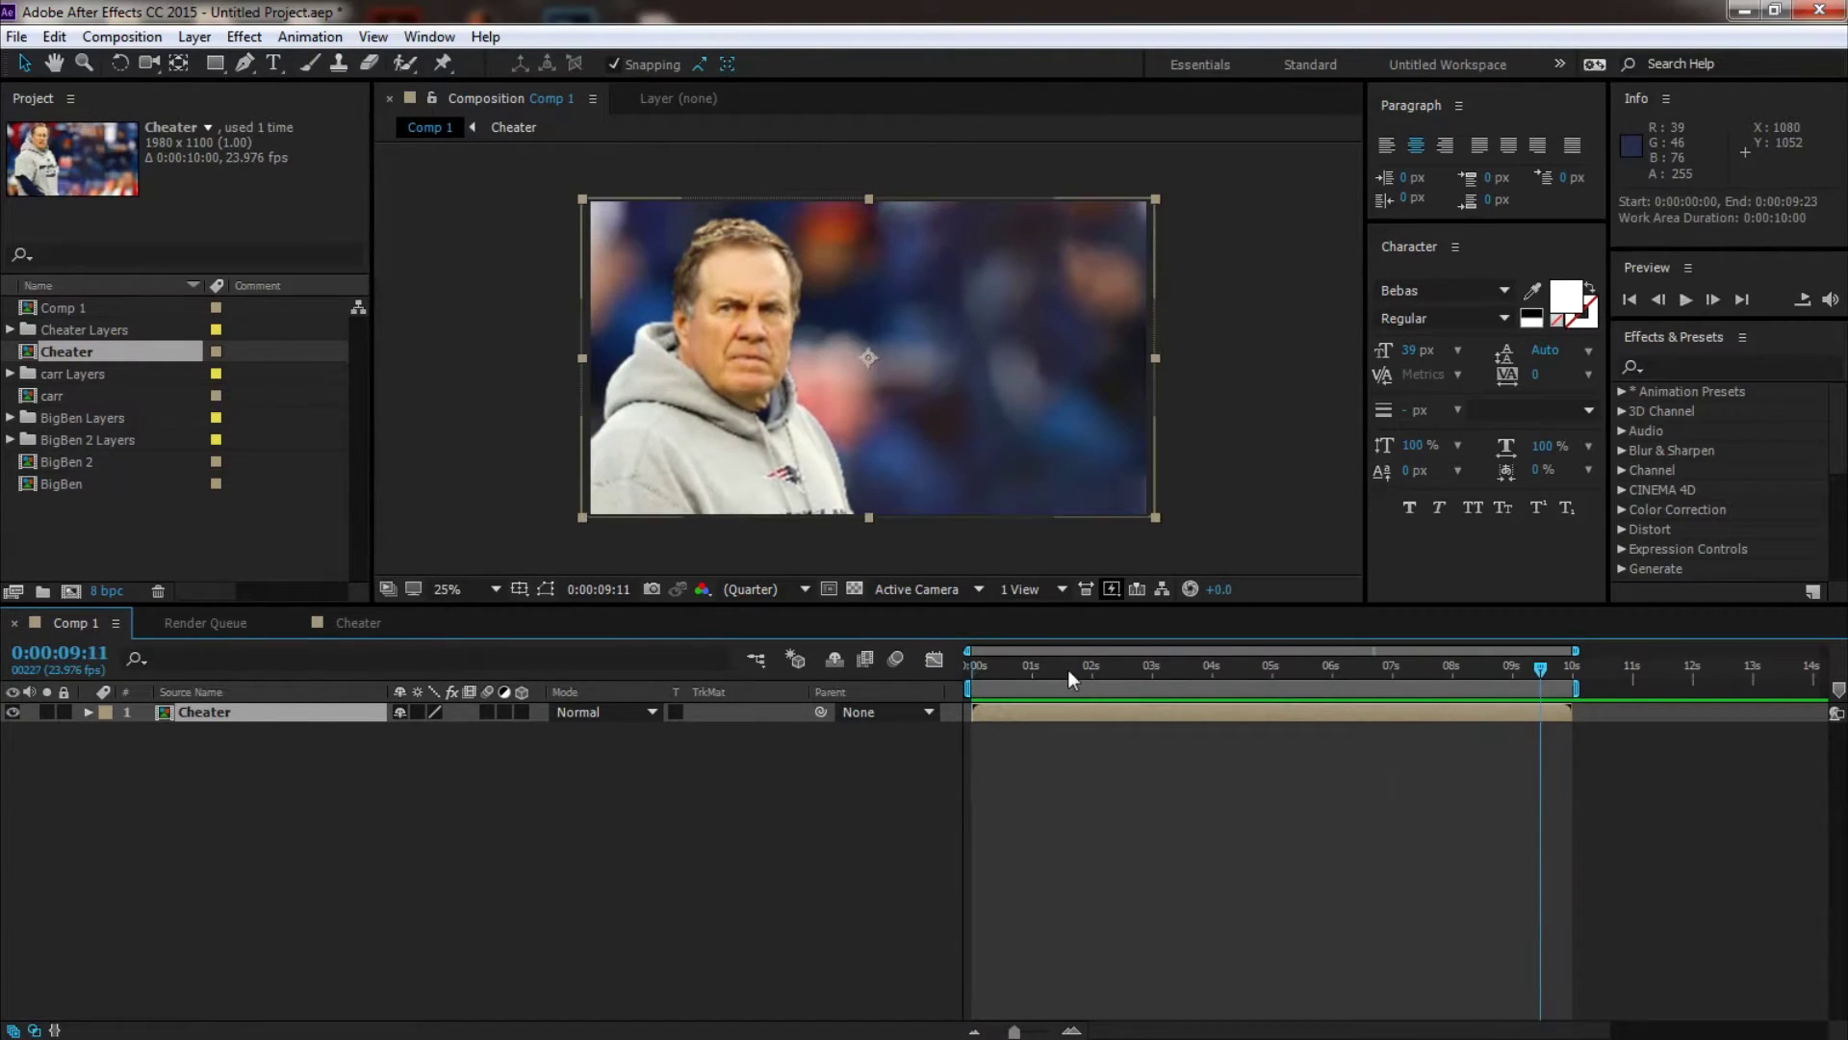
Step: Add a puppet pin to the coach's face on Layer 1 in the Cheater composition at the first frame
left_click(440, 67)
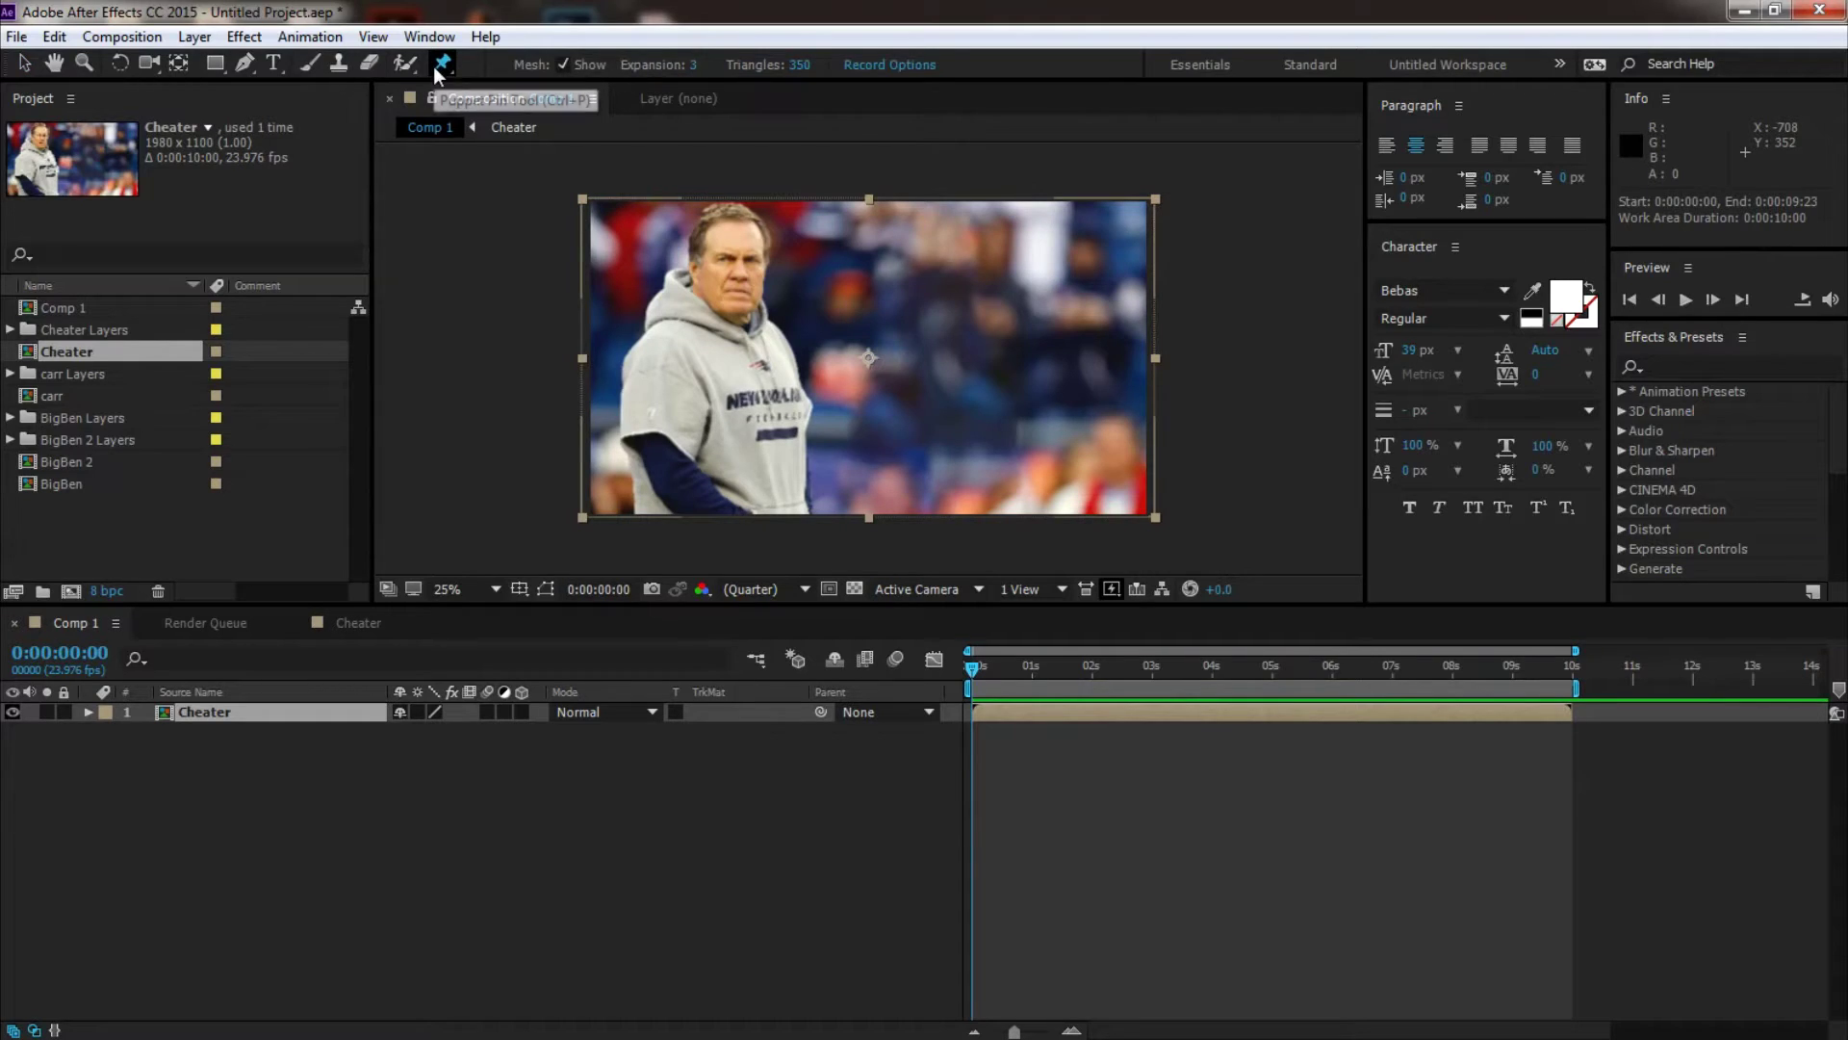
left_click(375, 622)
left_click(739, 263)
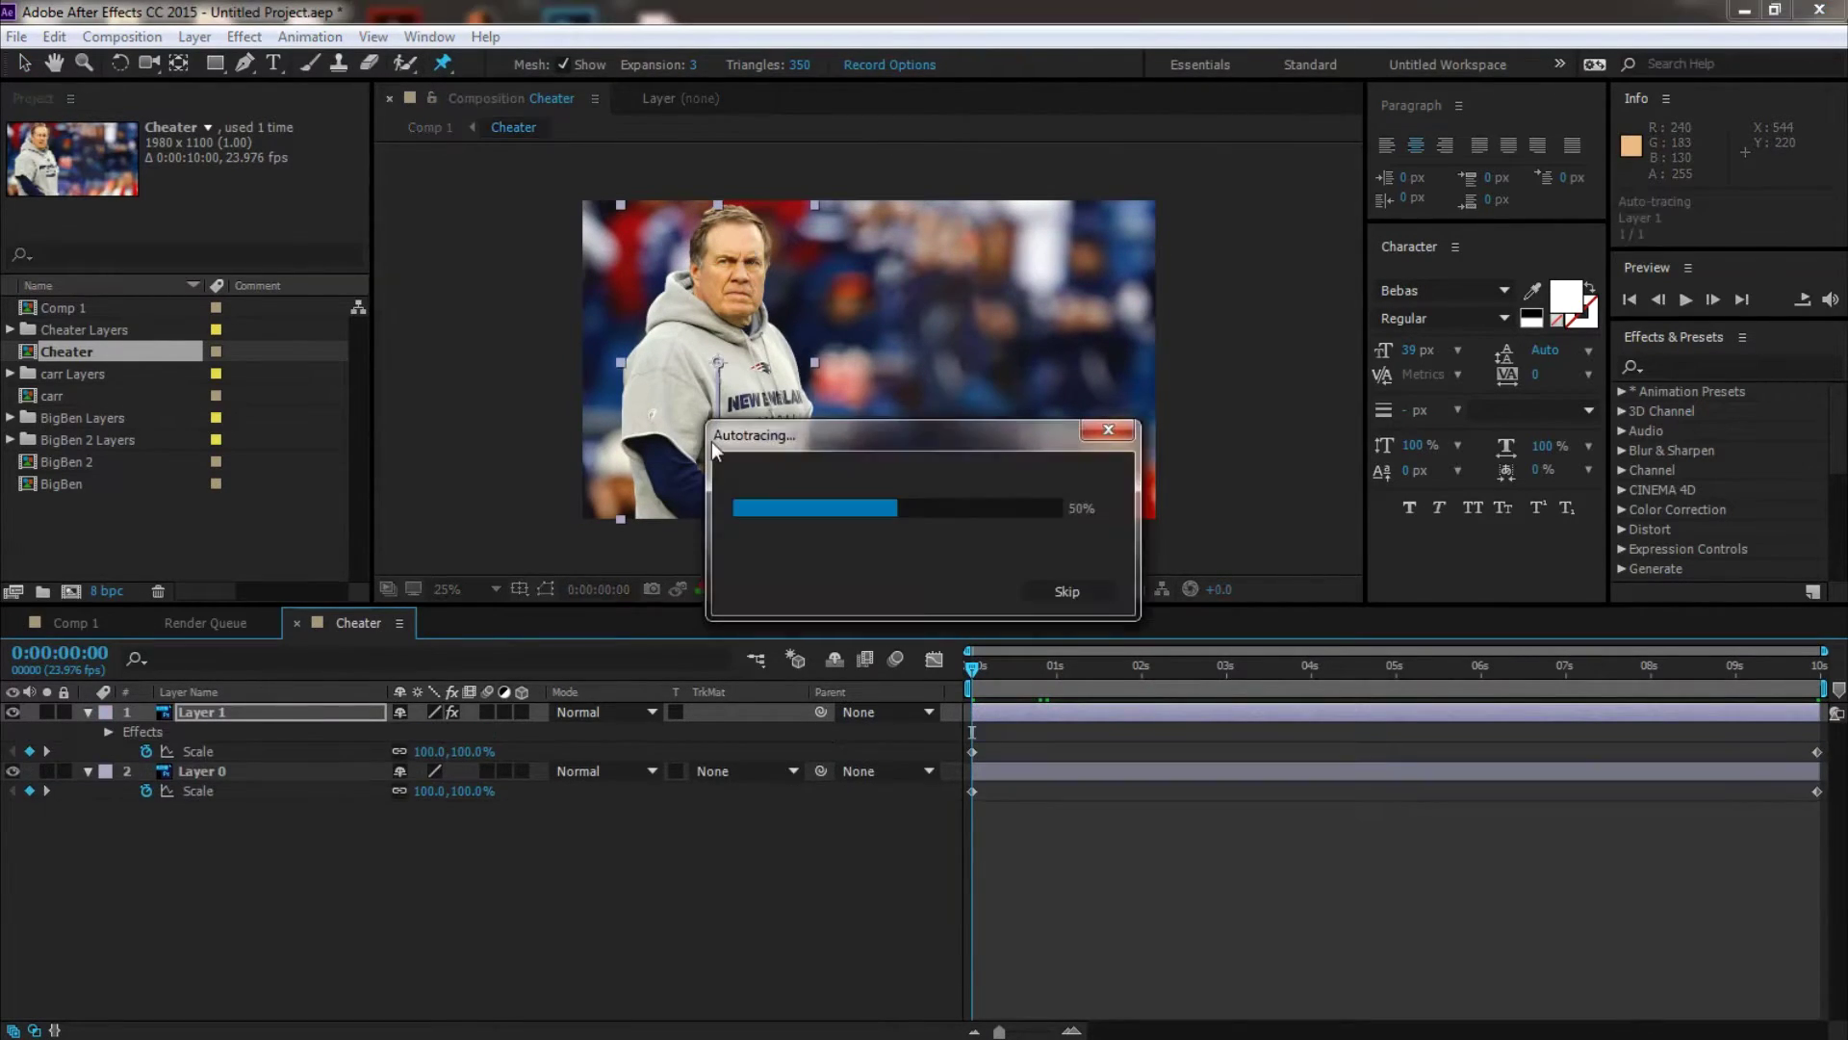
Step: Try puppet pins on the coach's chest and both shoulders, and undo these three pins
left_click(729, 417)
left_click(647, 370)
left_click(775, 368)
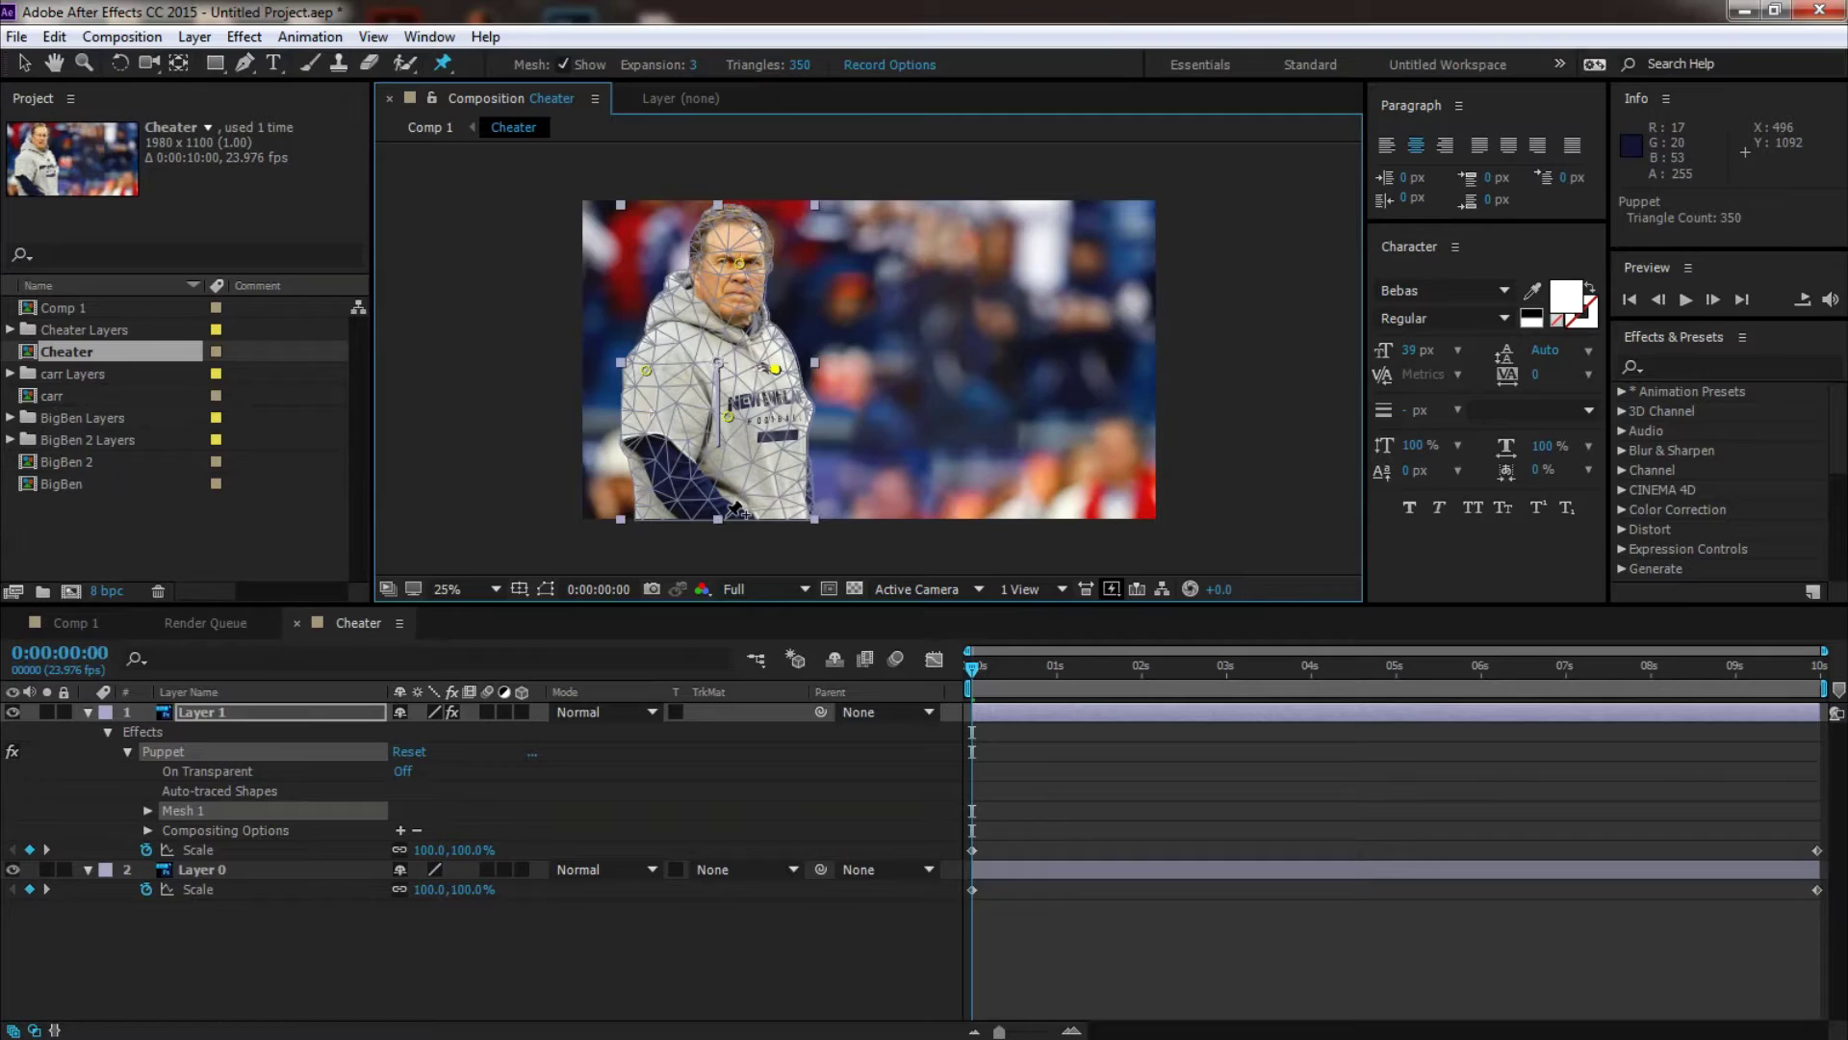
left_click(24, 63)
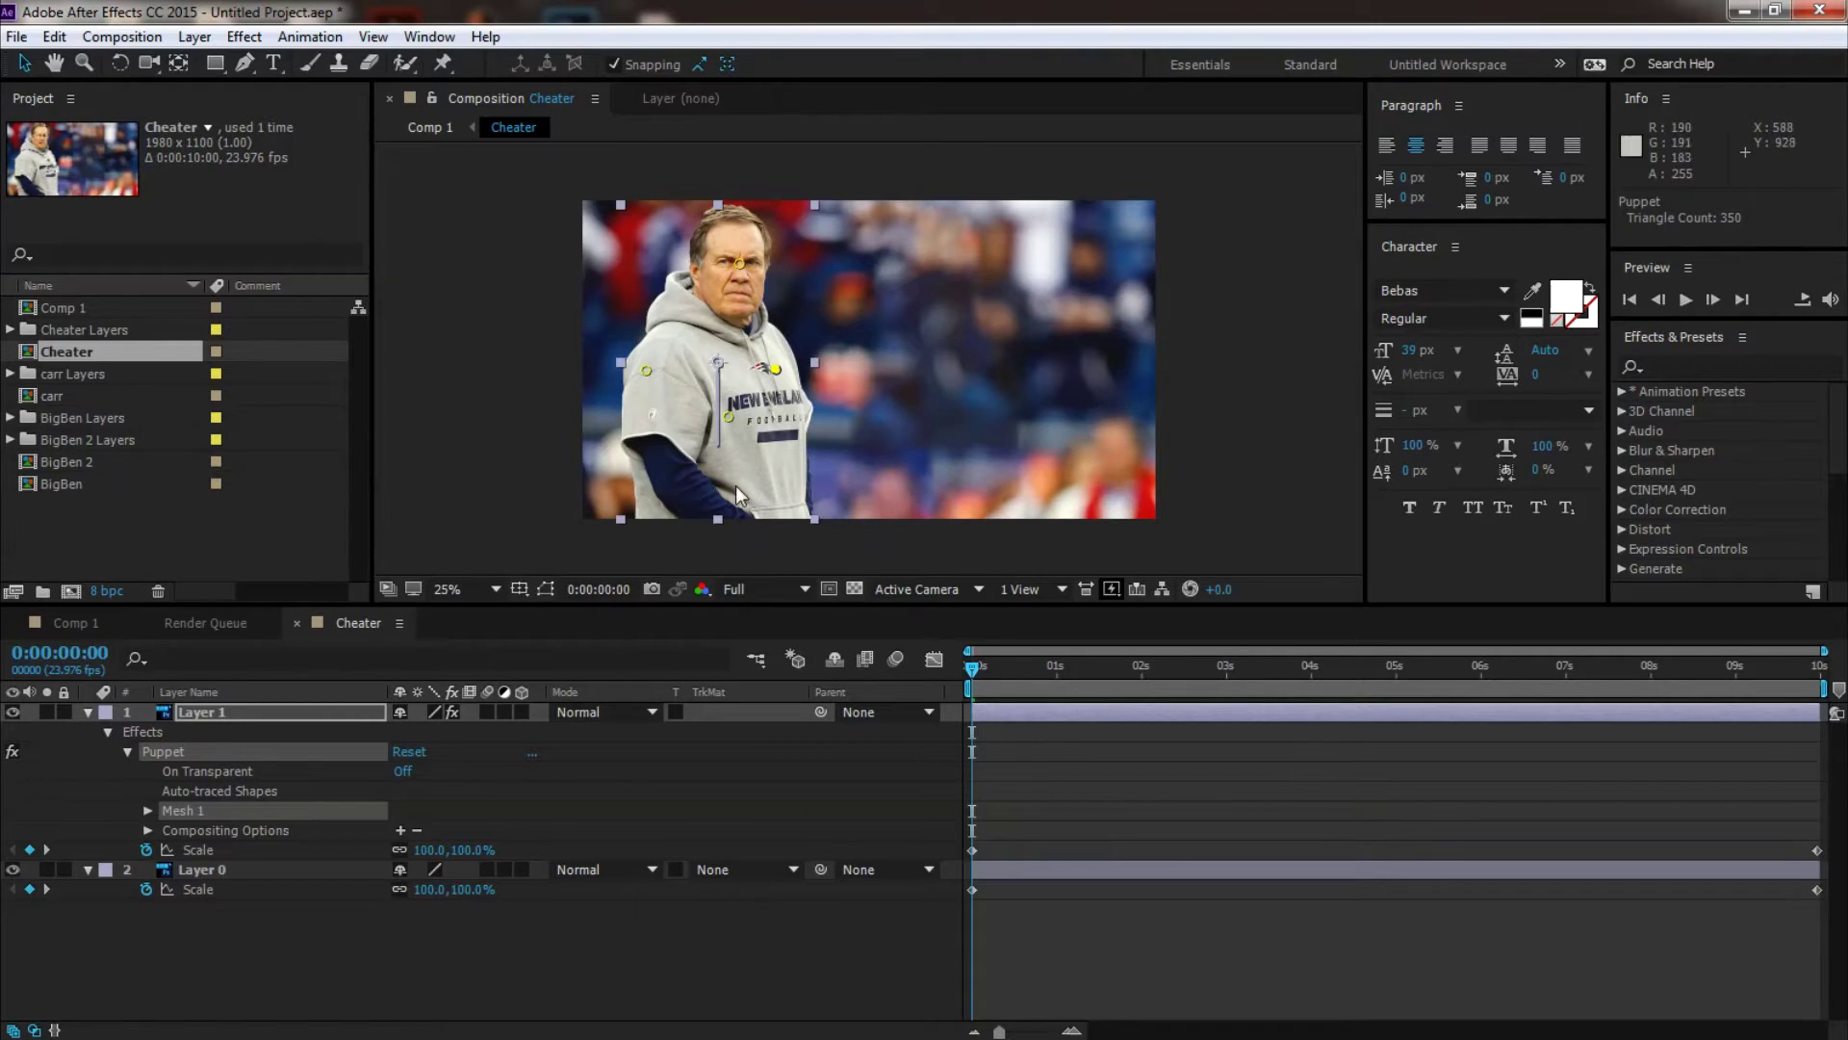
left_click(712, 475)
key("ctrl+z")
key("ctrl+z")
key("ctrl+z")
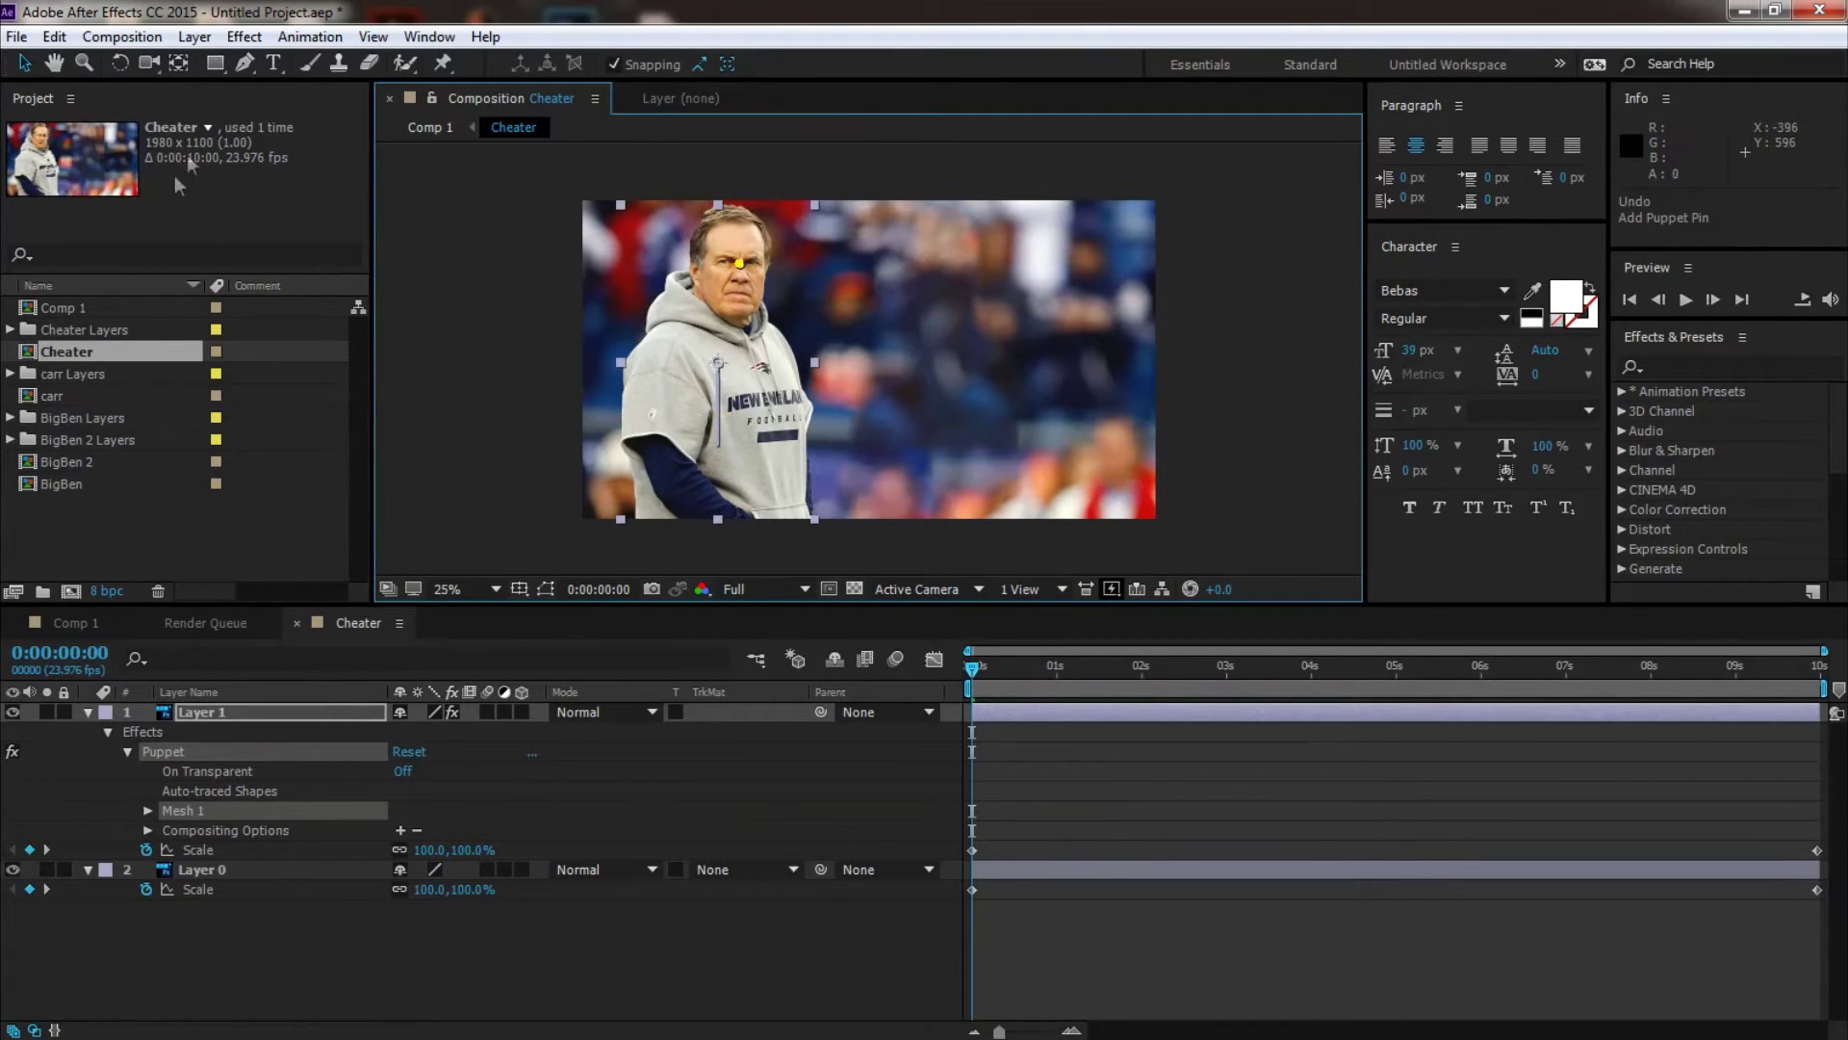
Step: Add puppet pins to the coach's upper sleeve, forearm and both sides of the hoodie's chest lettering
left_click(441, 63)
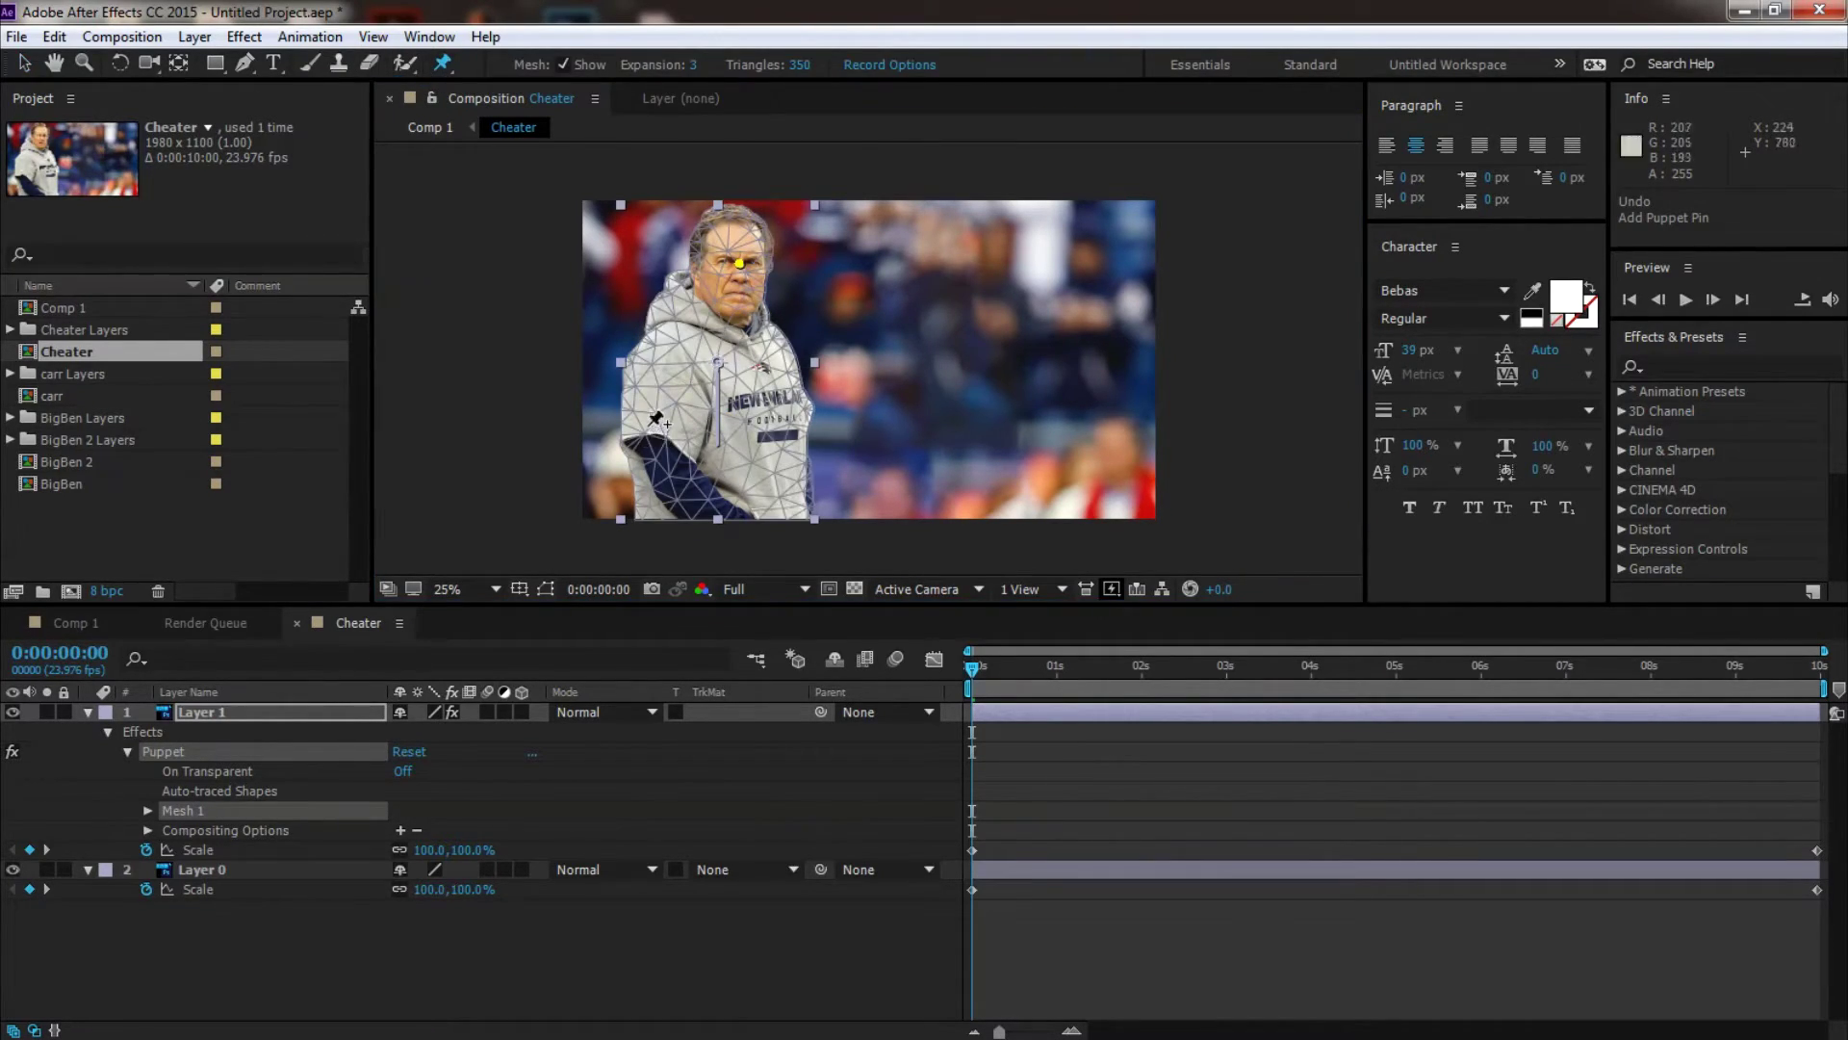
left_click(649, 417)
left_click(696, 498)
left_click(738, 400)
left_click(795, 402)
left_click(25, 65)
left_click(874, 658)
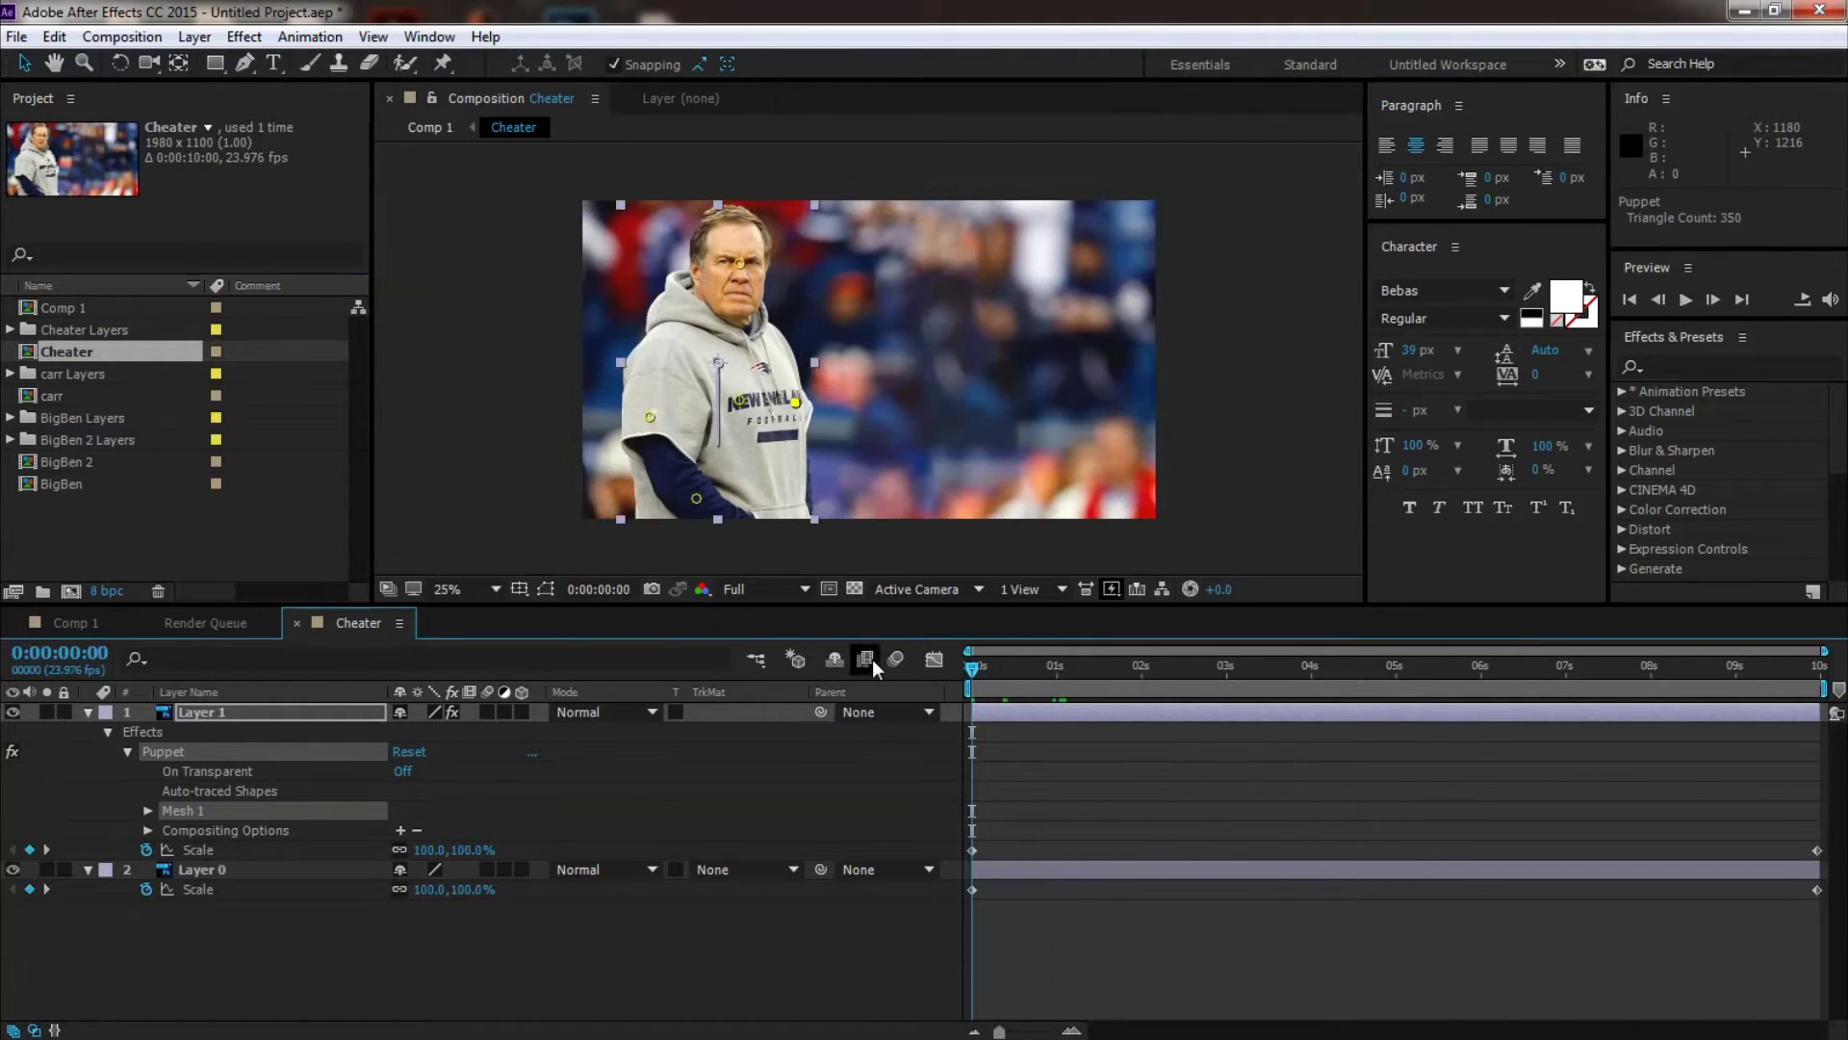
Step: Try shifting the coach's face pin slightly toward the open background at 0:00:09:21, and preview the head movement
left_click_drag(1600, 676, 1808, 692)
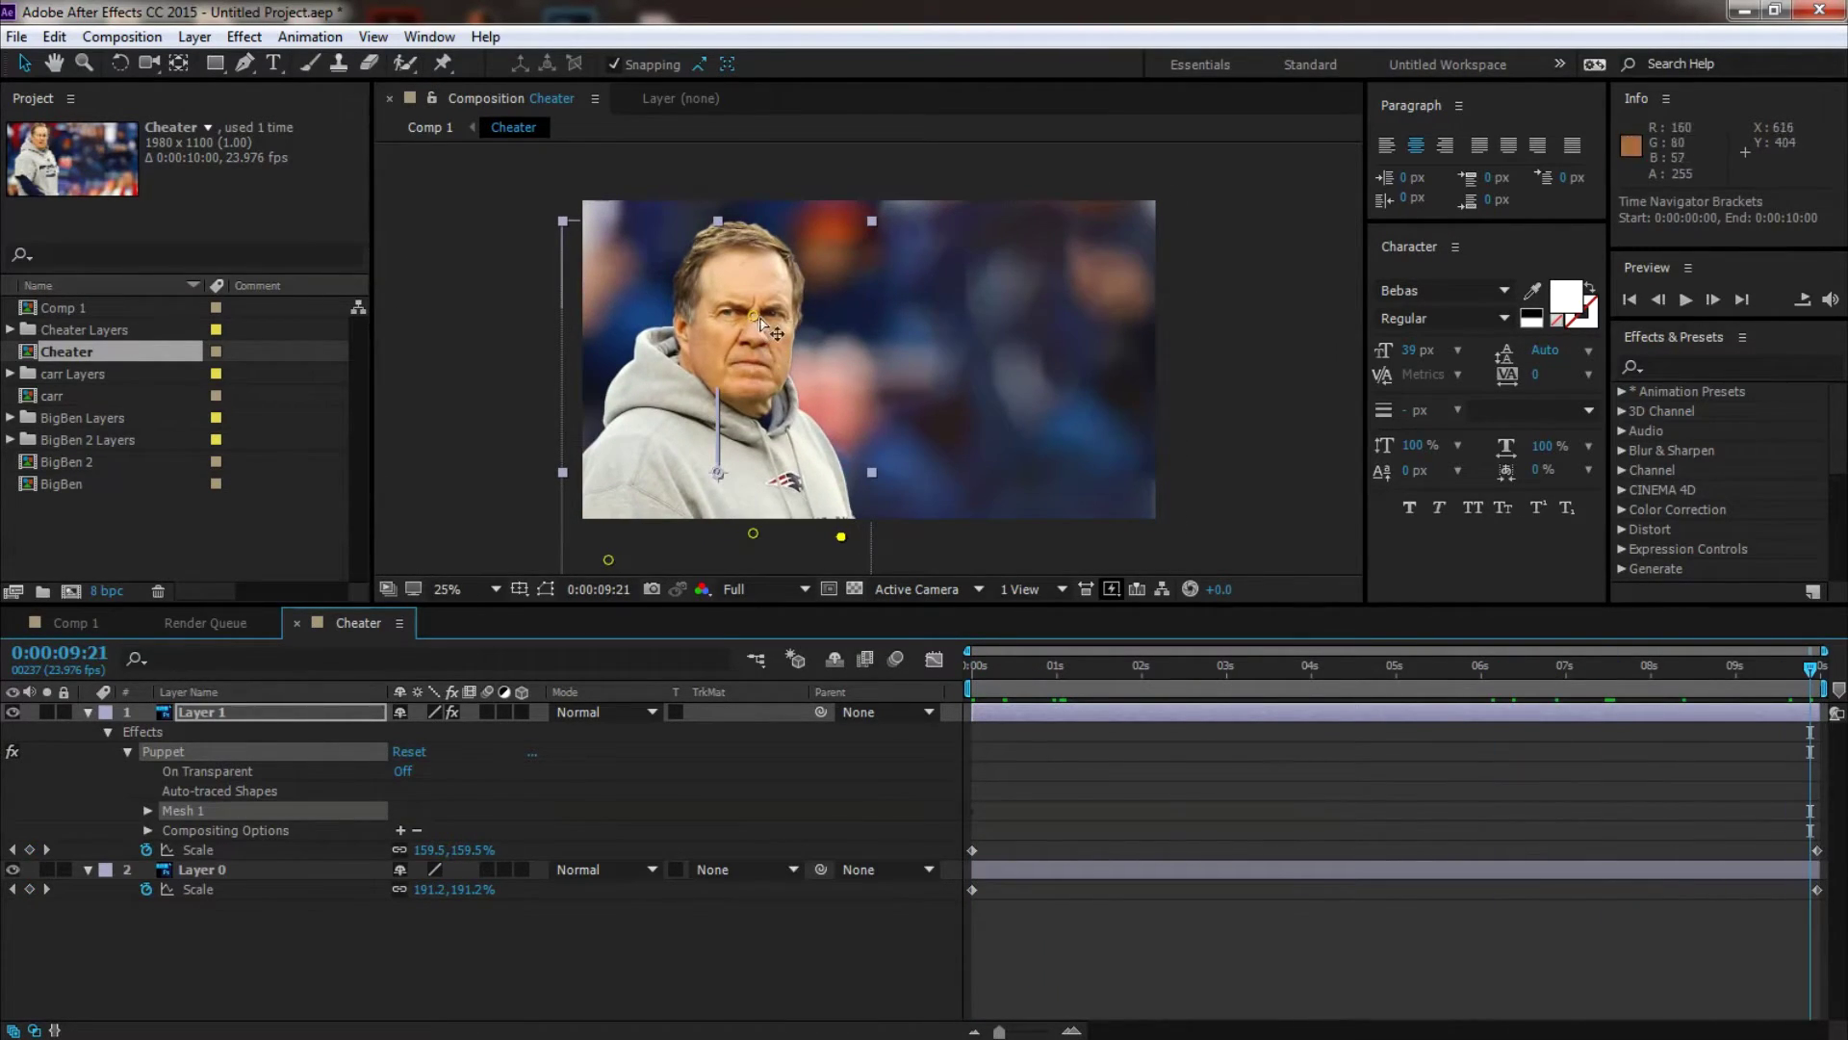
left_click_drag(758, 317, 791, 325)
left_click_drag(1032, 667, 841, 760)
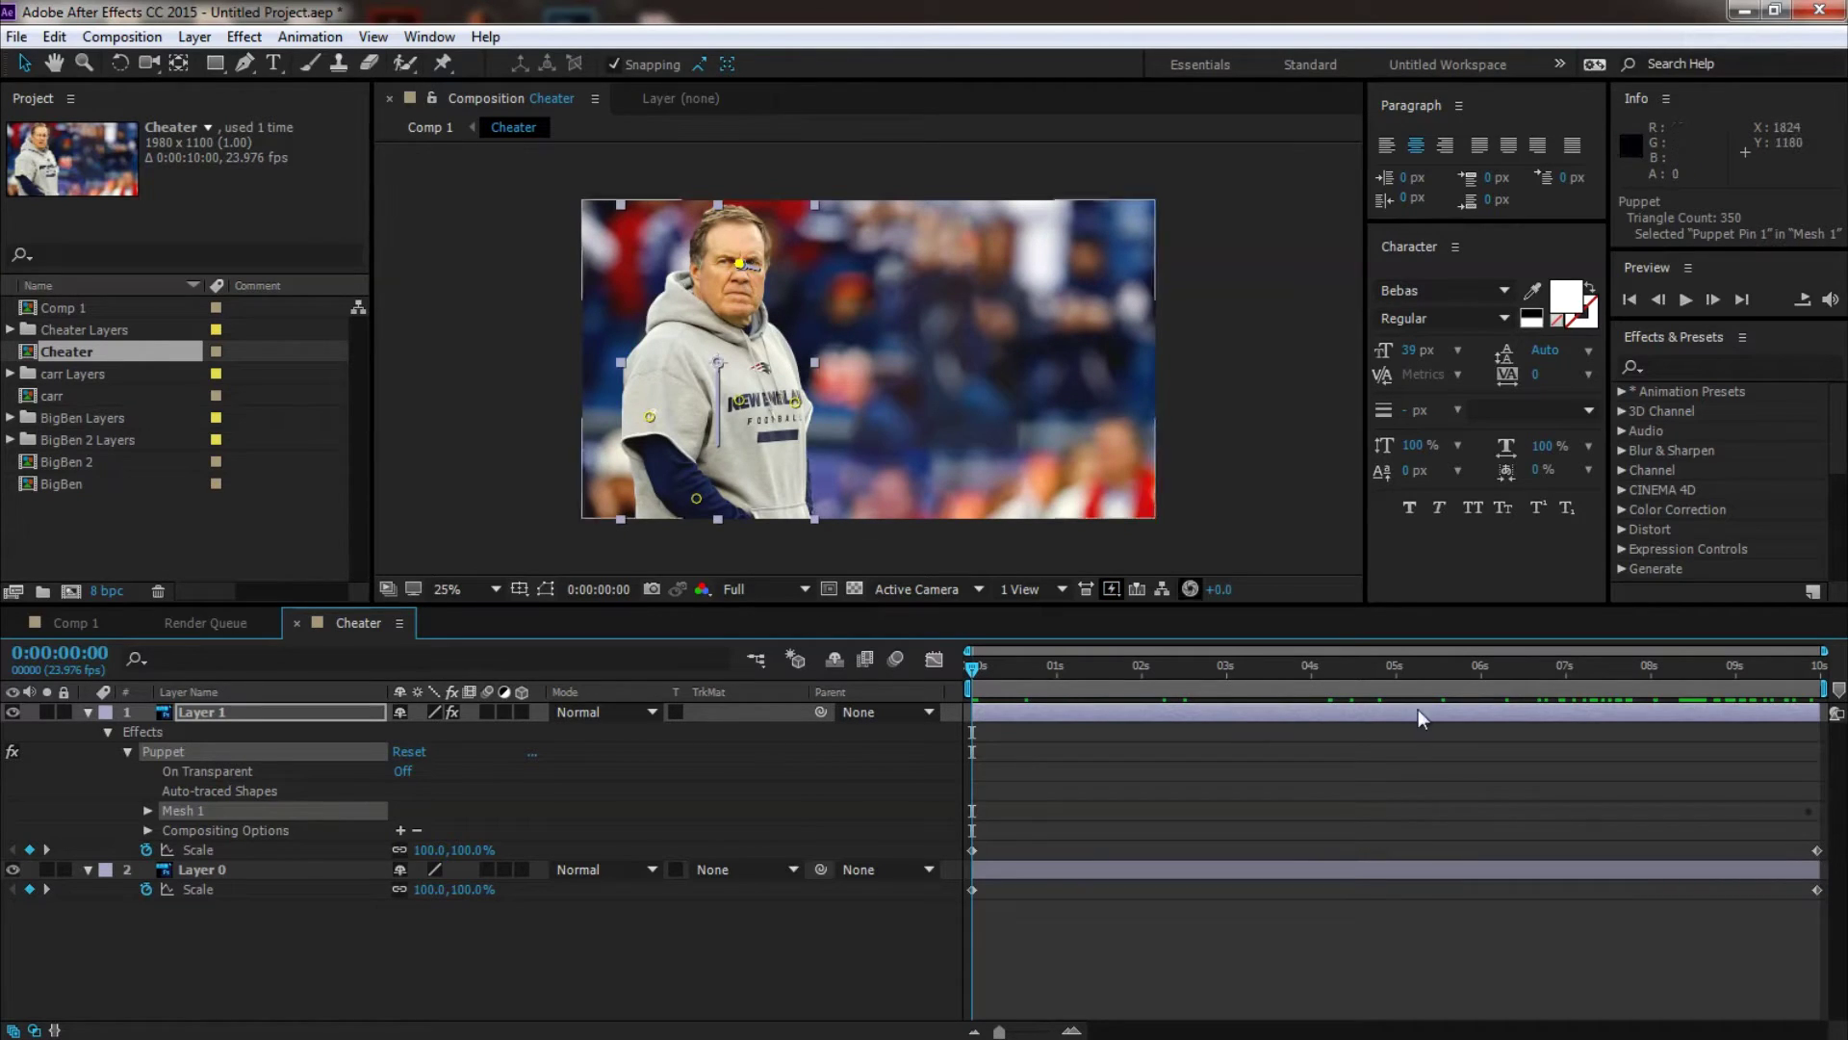
left_click_drag(1163, 710, 927, 690)
key("space")
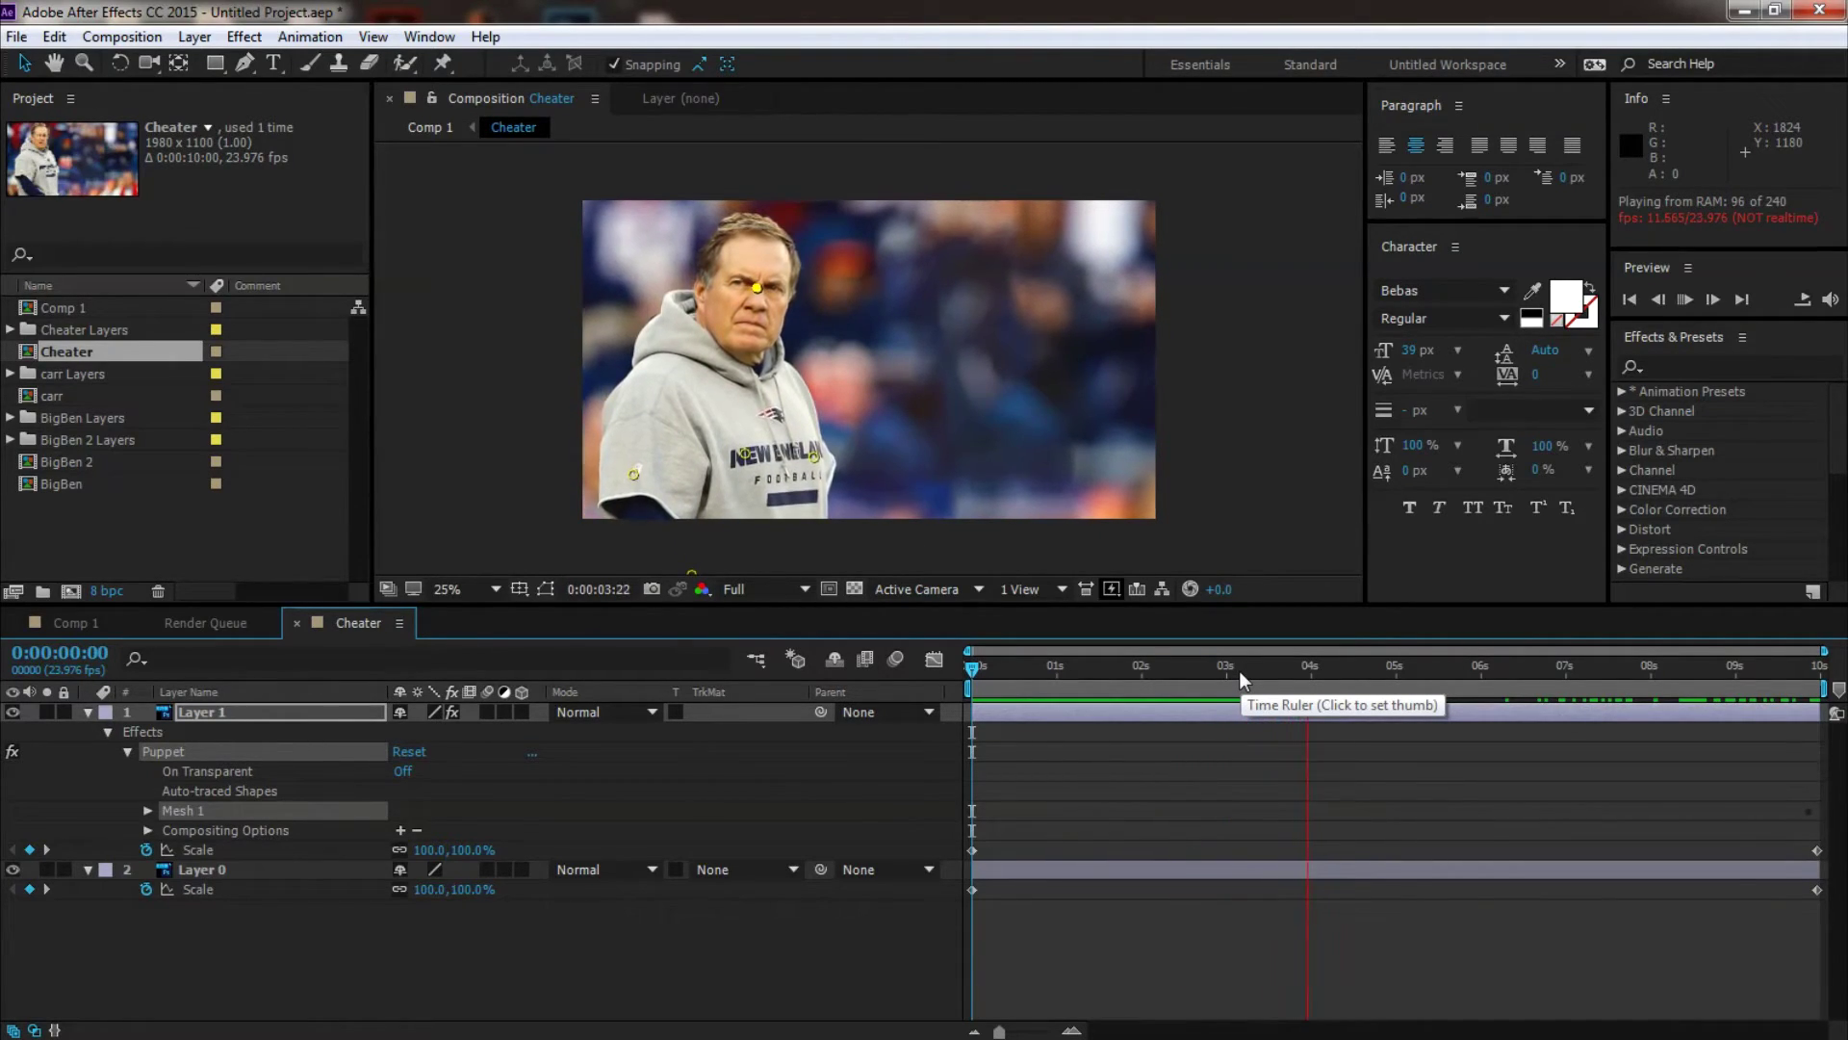
key("space")
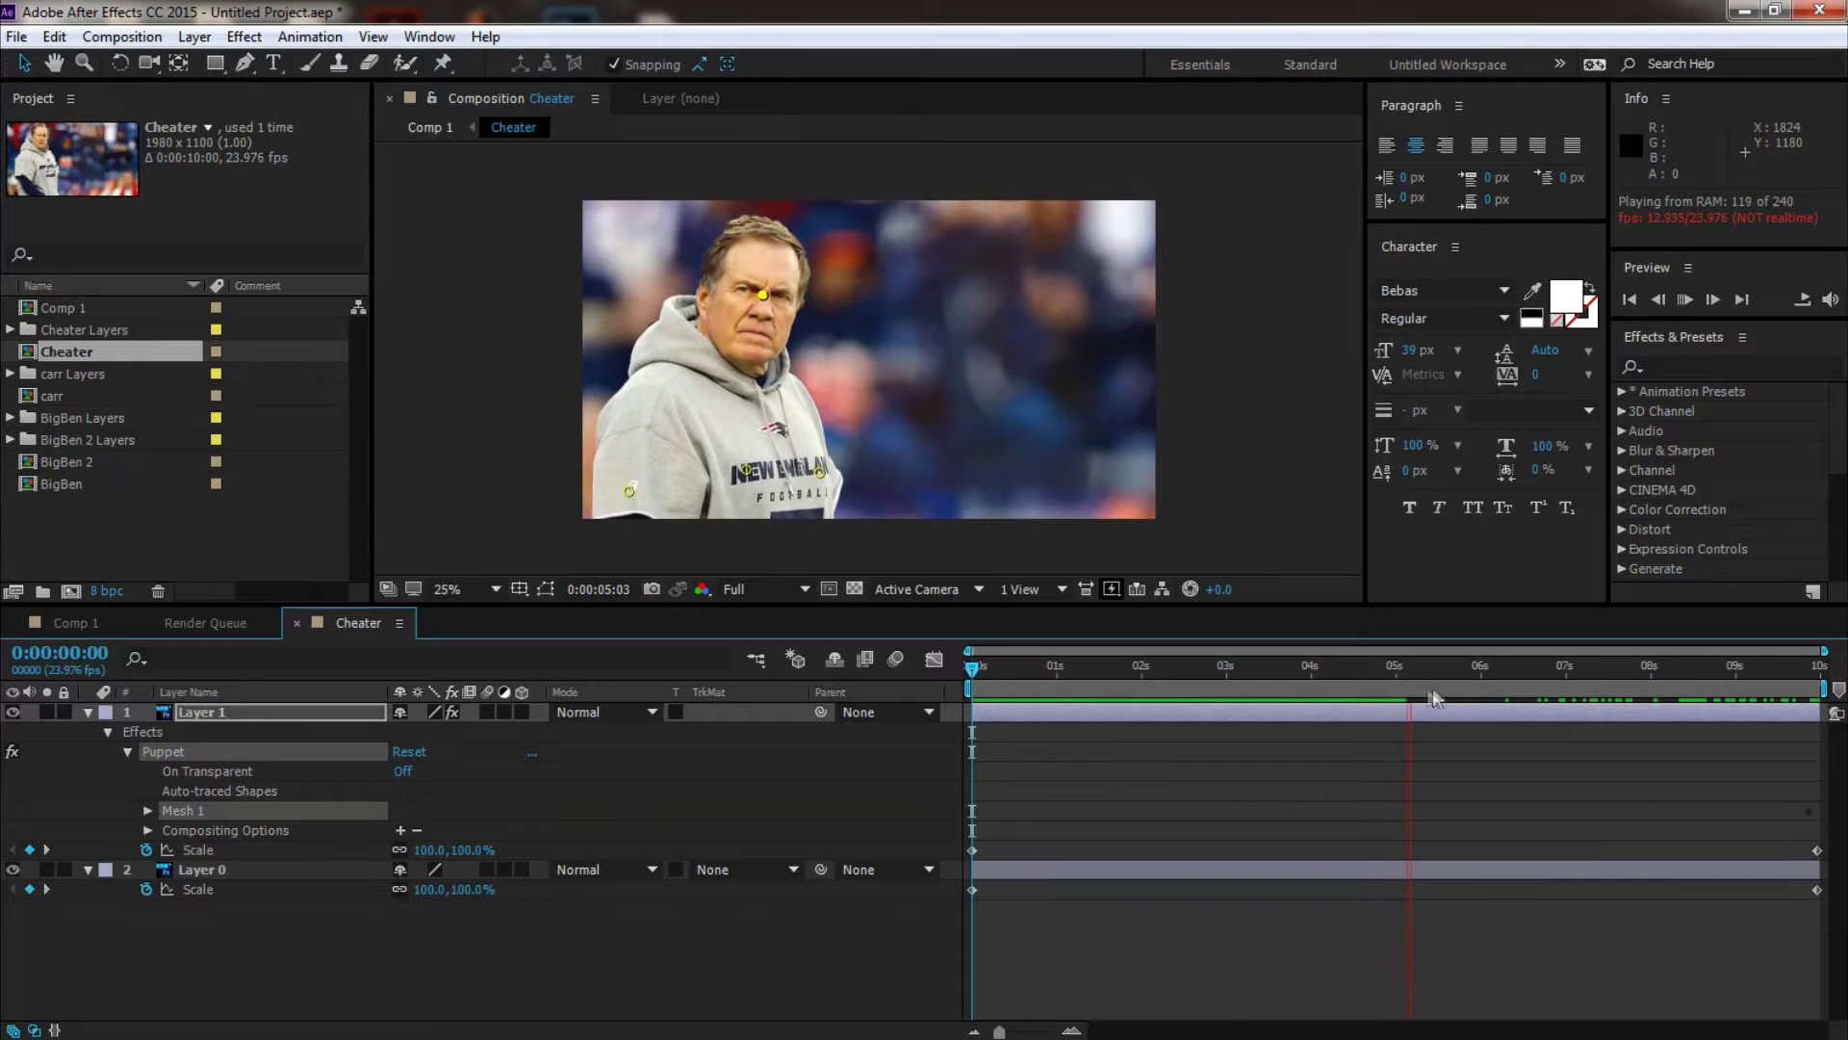
key("space")
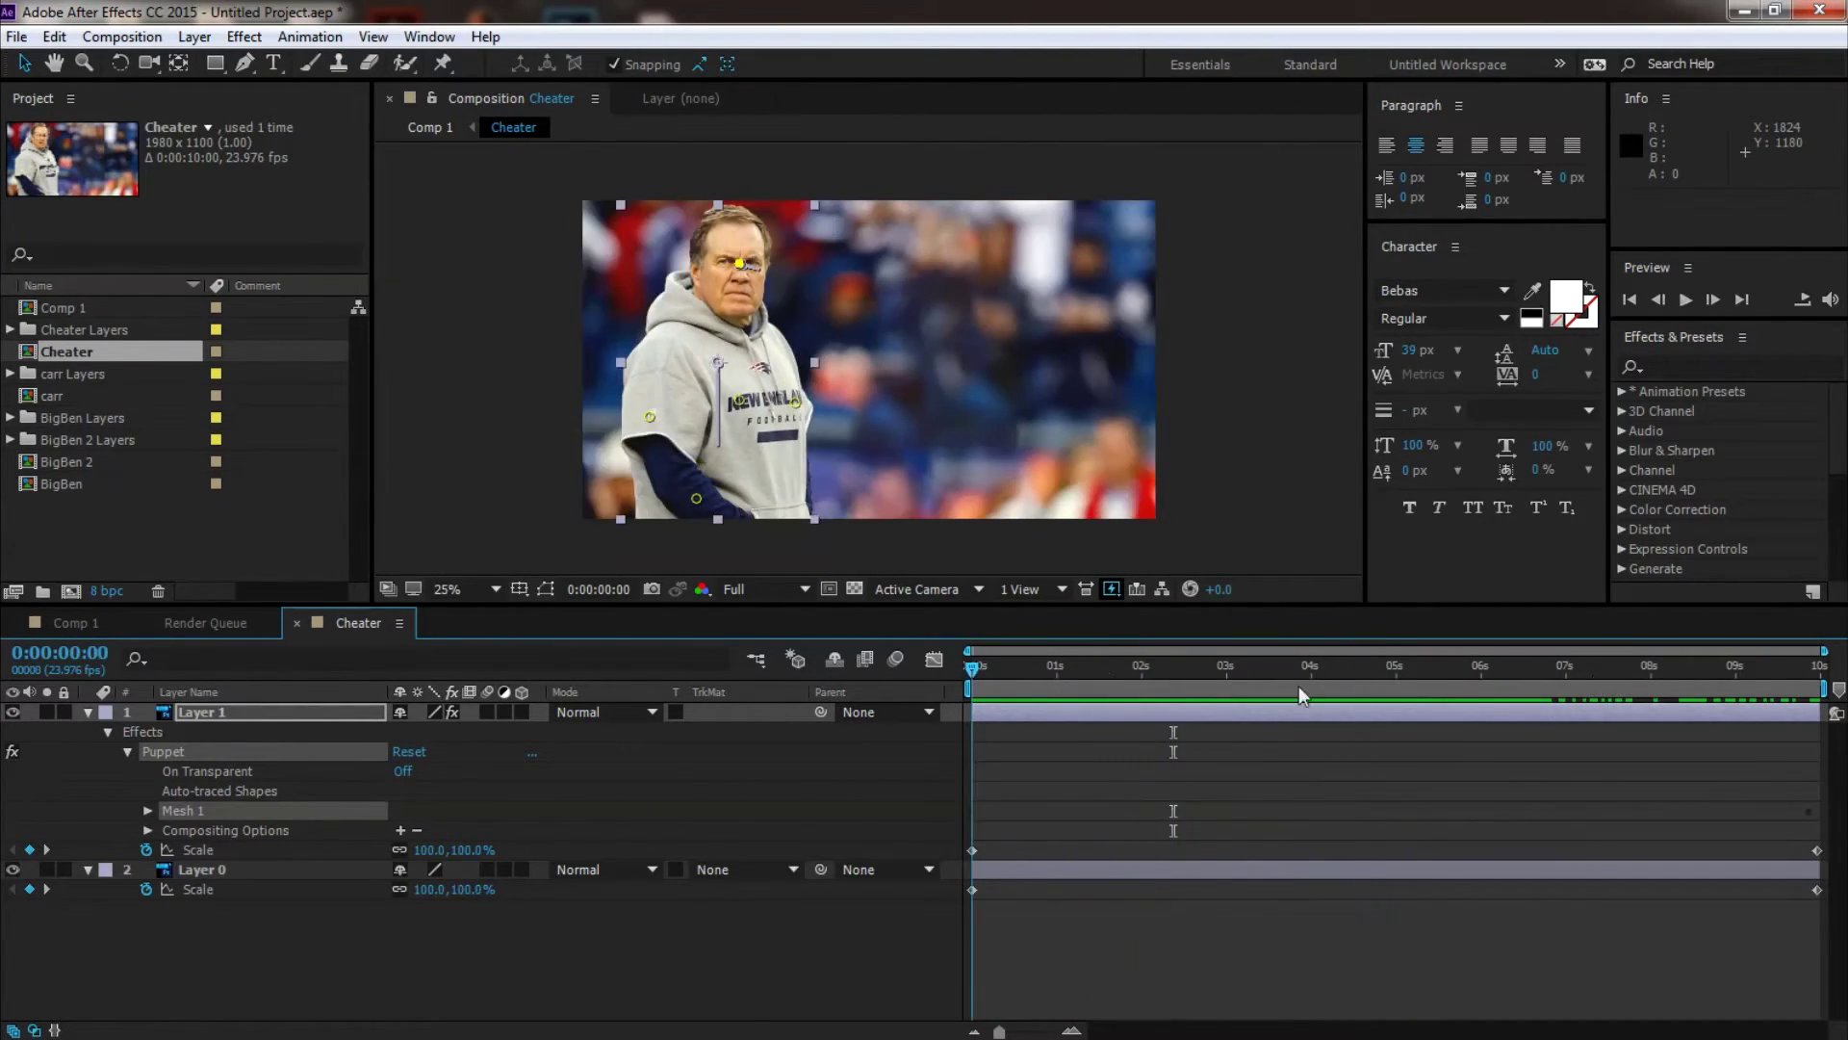
Step: Try shifting the face pin farther toward the open background at 0:00:09:20, and undo the face pin moves
key("End")
key("Page_Up")
key("Page_Up")
key("Page_Up")
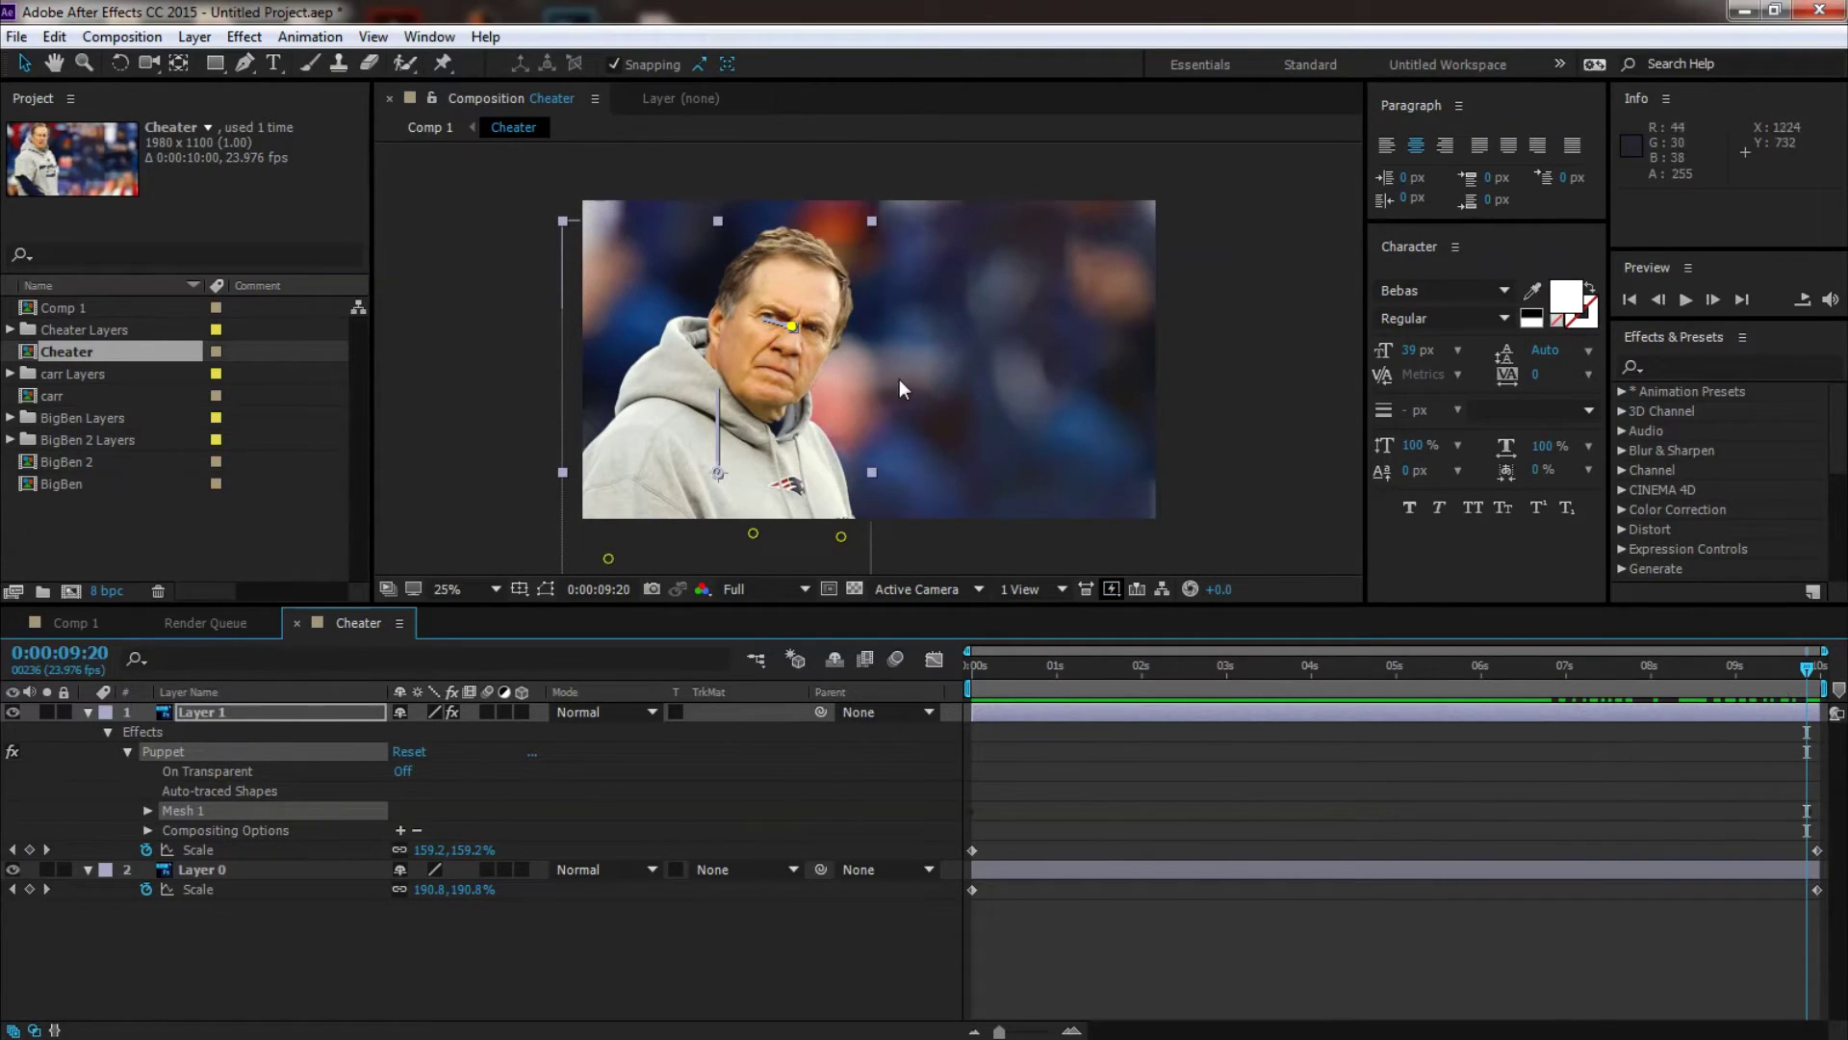
left_click_drag(794, 328, 844, 350)
left_click_drag(1012, 660, 1809, 712)
key("ctrl+z")
Step: Shift the coach's face pin slightly toward the open background at 0:00:09:23 to animate his head
key("Page_Up")
key("Page_Down")
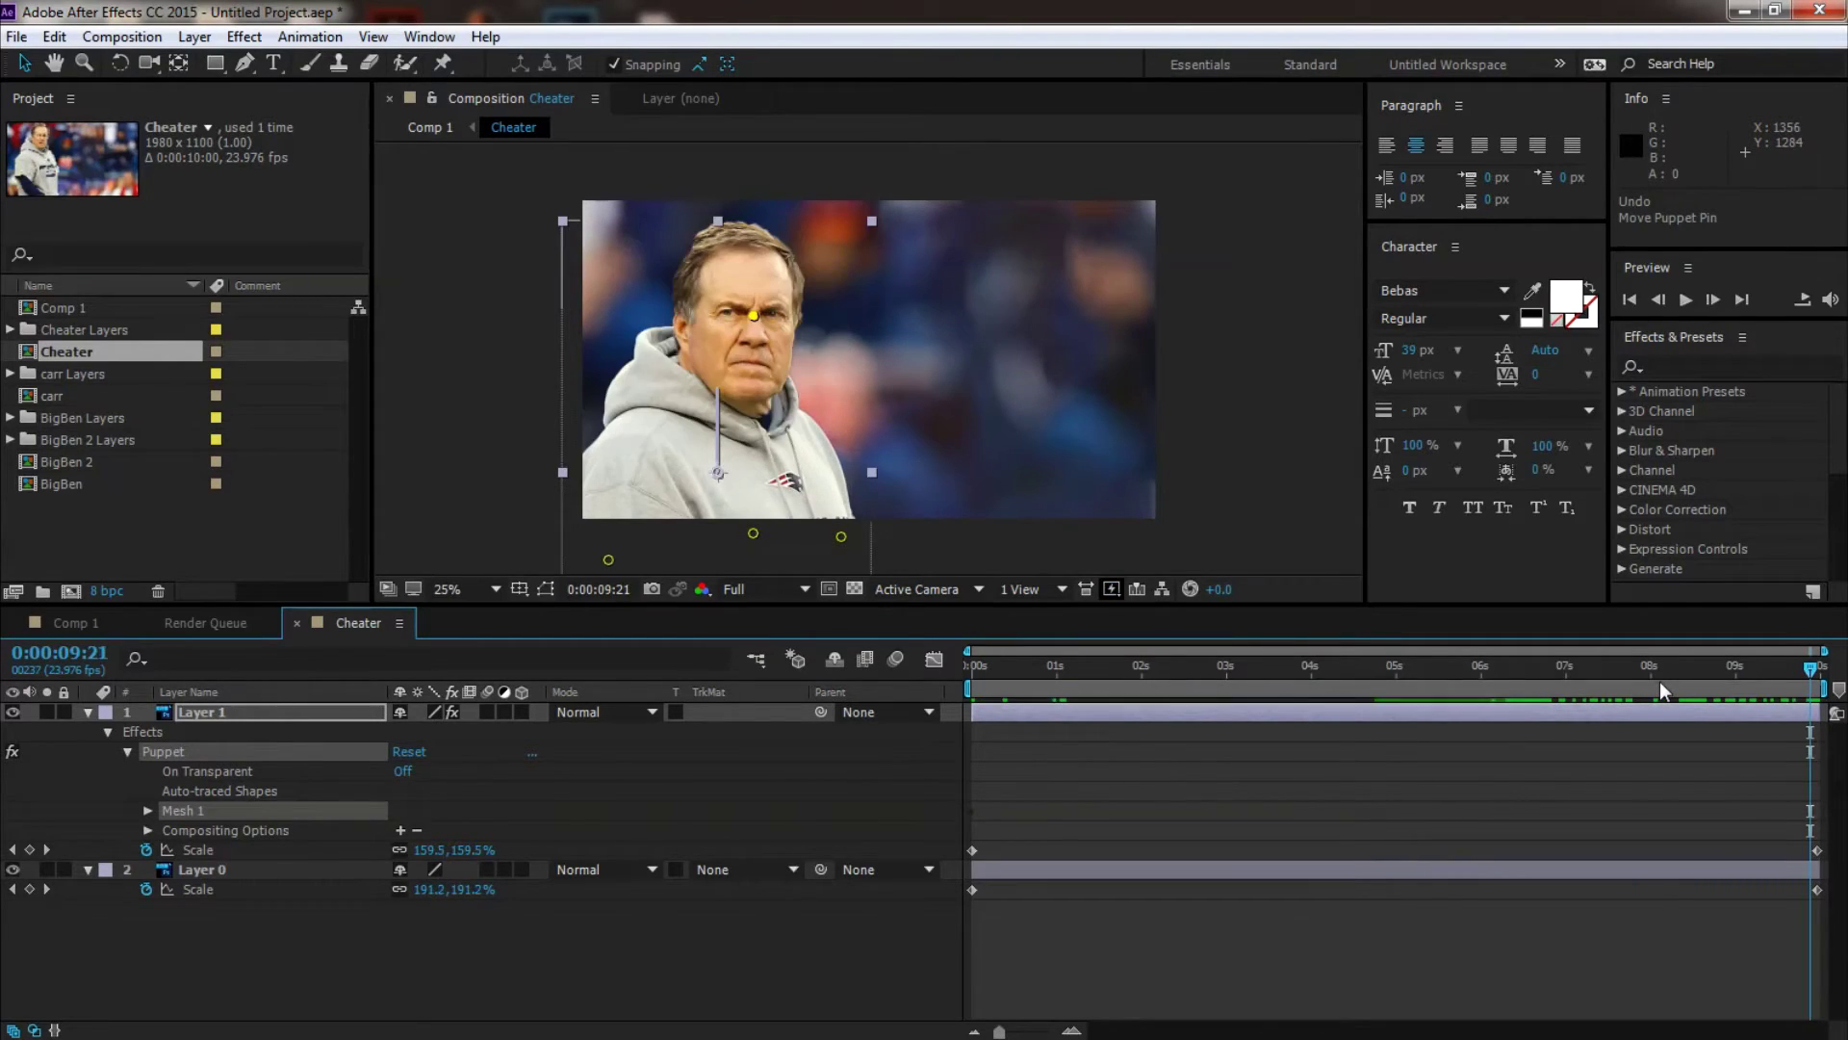
key("Page_Down")
key("Page_Down")
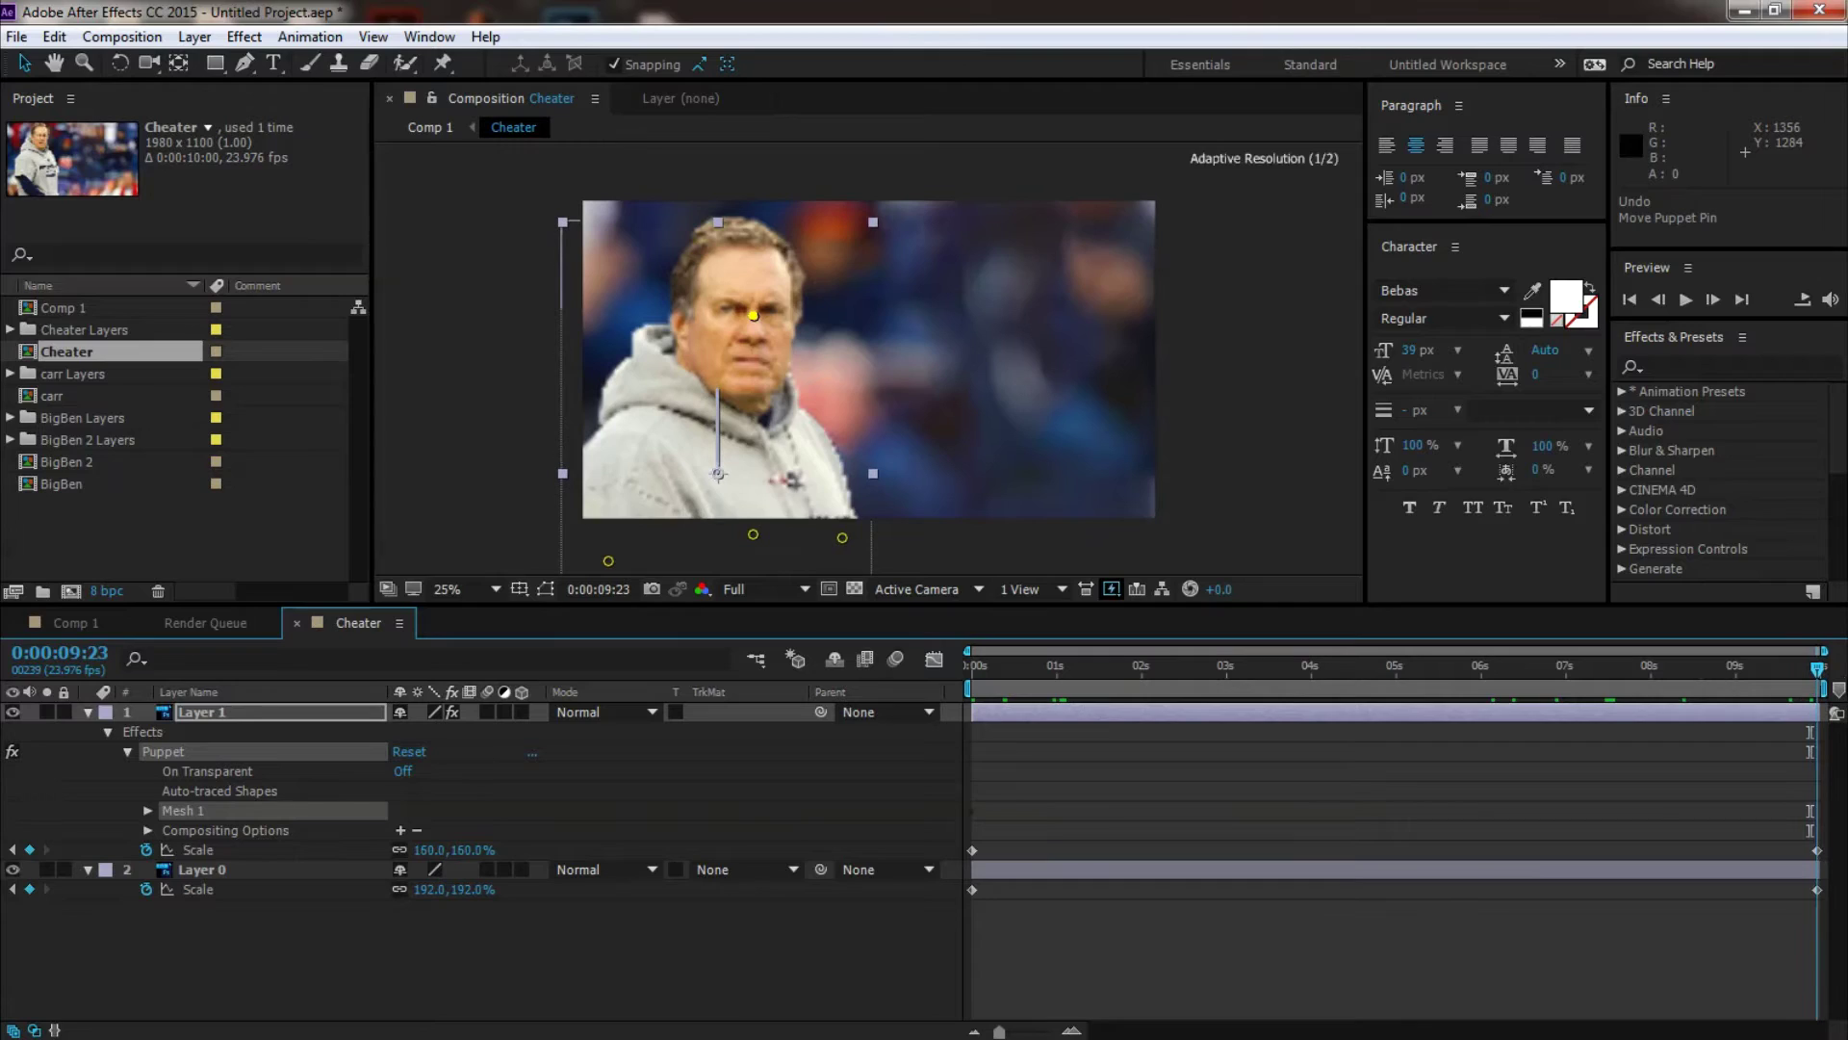
left_click_drag(755, 317, 794, 322)
key("Home")
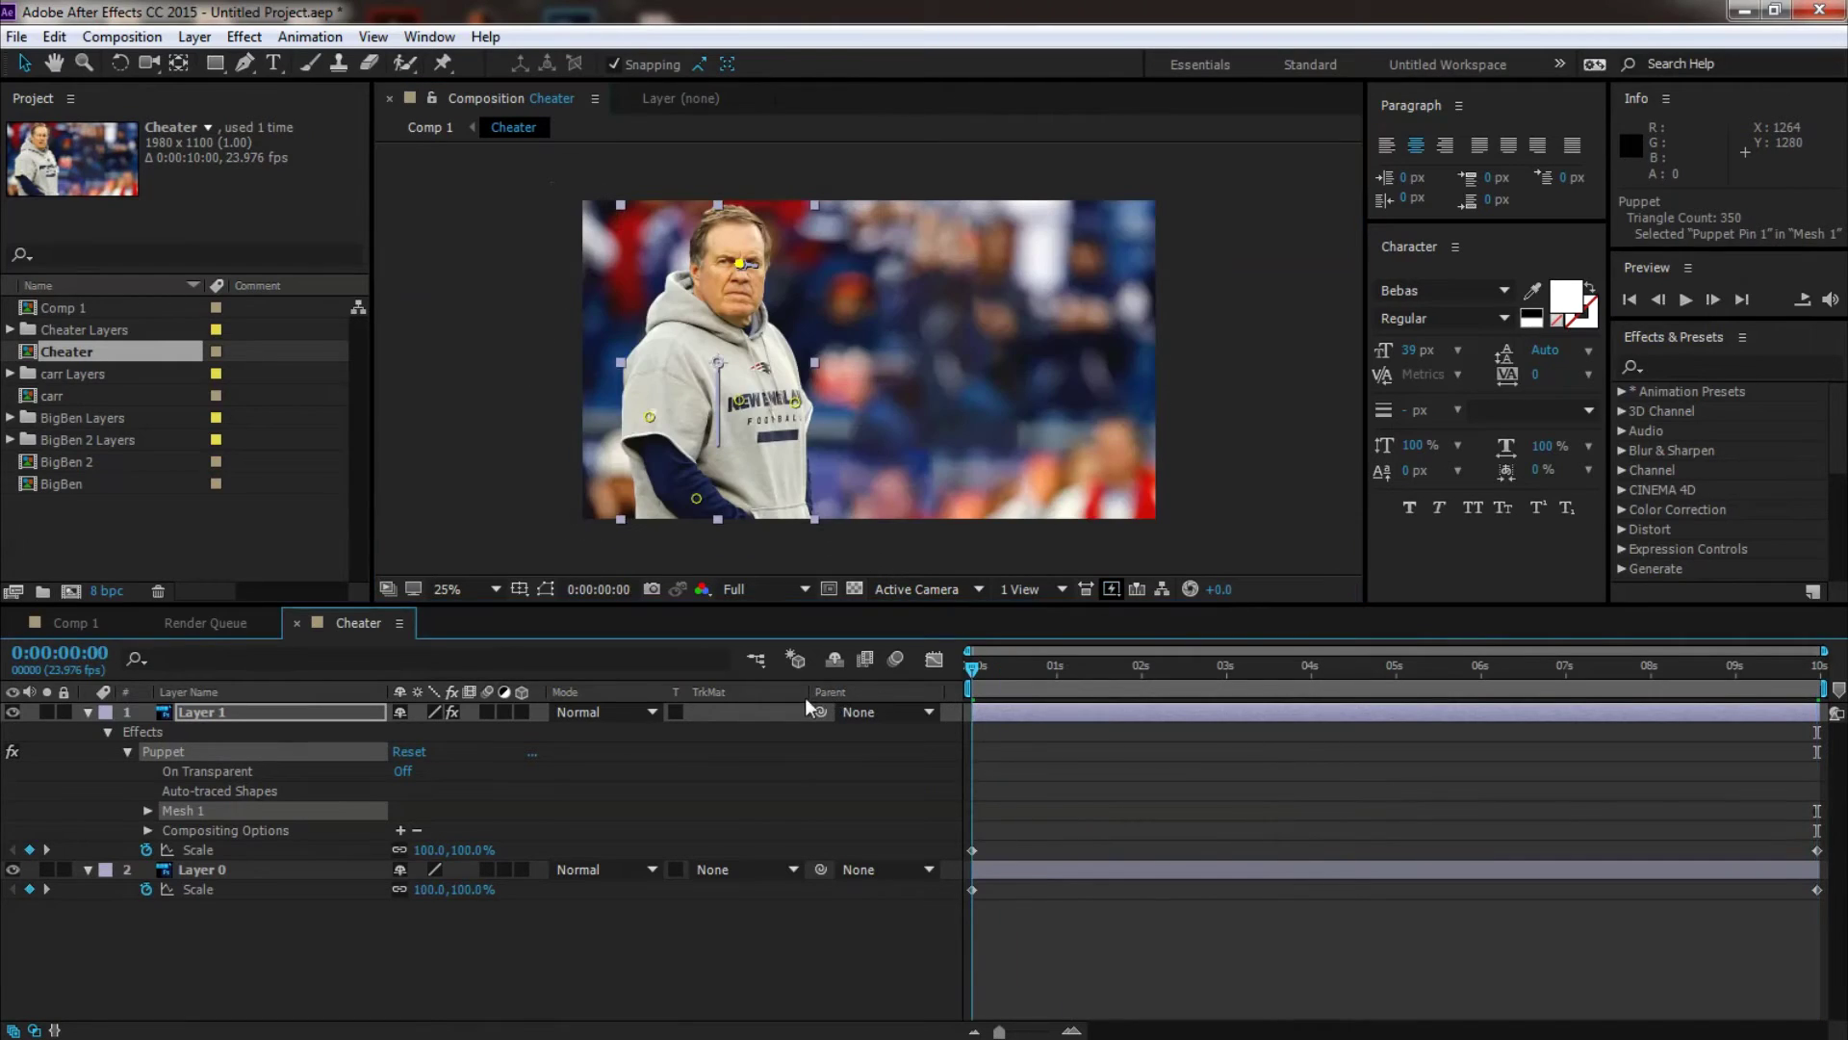
Step: Try moving the chest pin sideways at 0:00:08:14 and the forearm pin near the start, and undo both moves
left_click_drag(974, 689, 1700, 744)
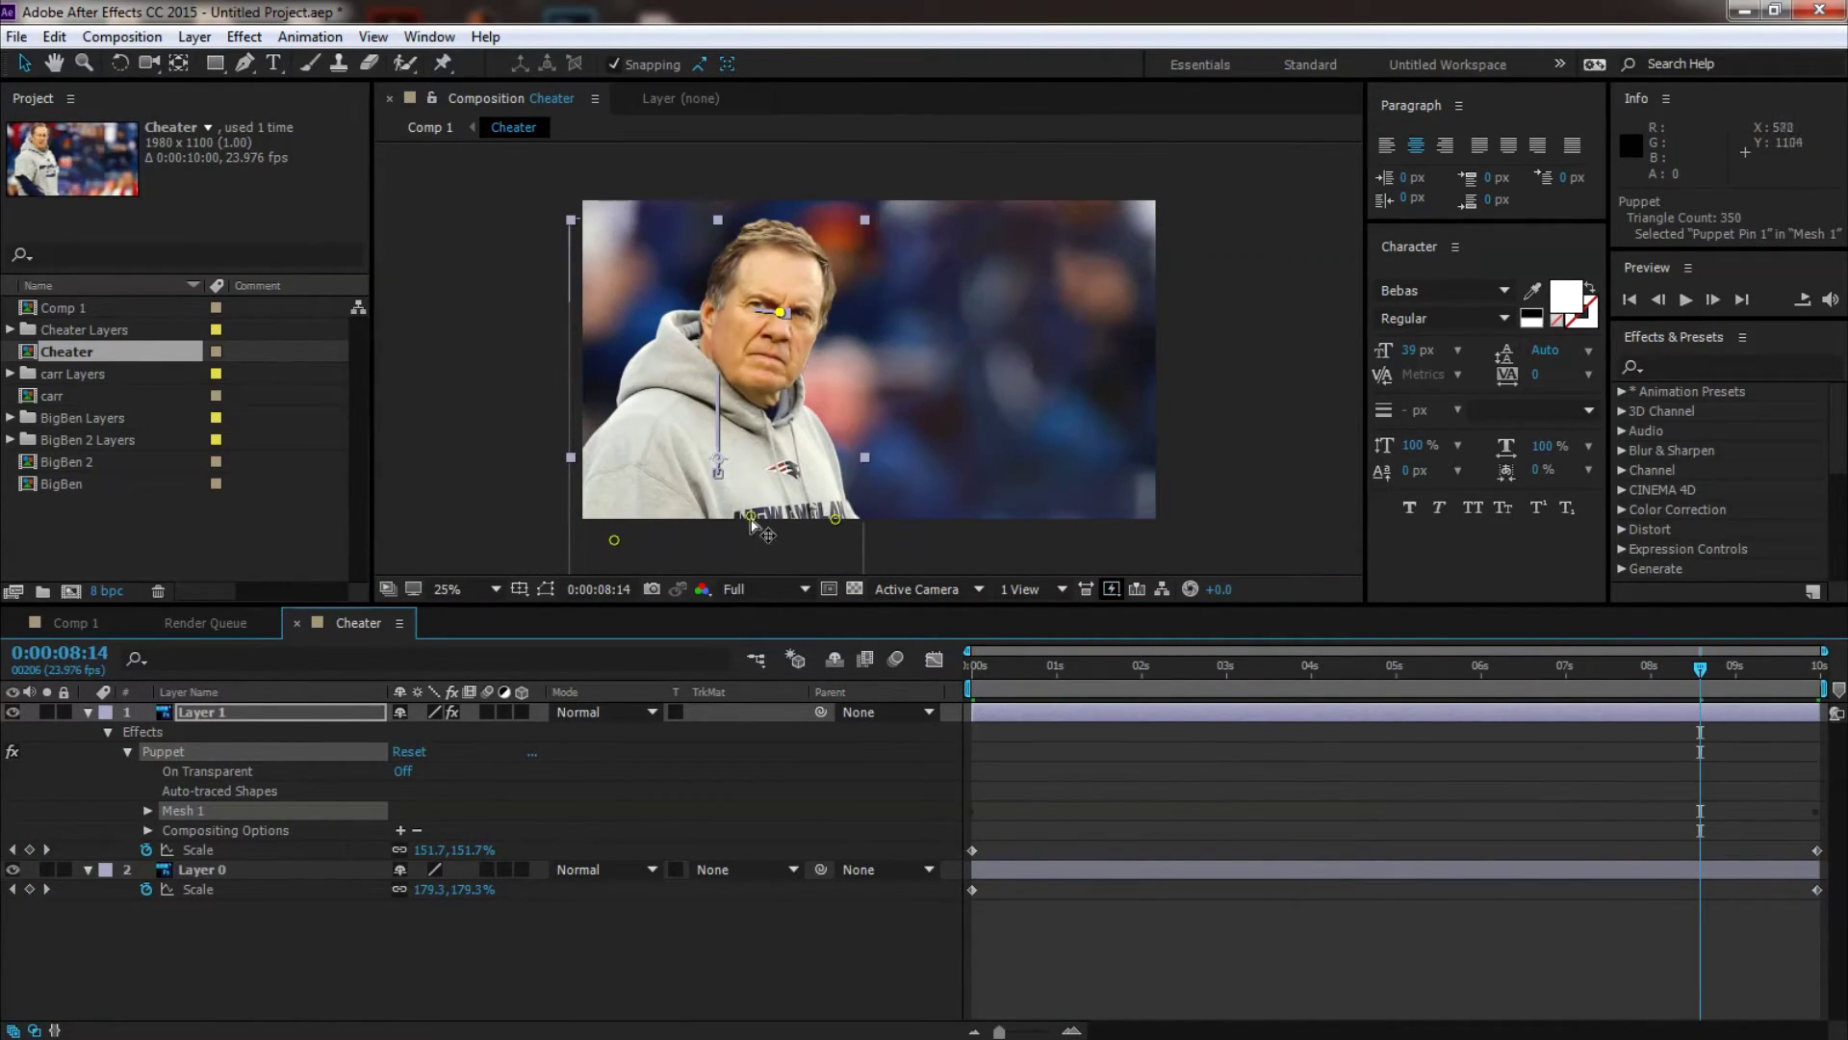
left_click_drag(750, 517, 786, 518)
left_click_drag(1261, 703, 1032, 679)
left_click_drag(862, 673, 790, 677)
left_click_drag(691, 506, 712, 508)
Step: Check the head animation through to 0:00:09:23 in Cheater, and open Comp 1
left_click_drag(985, 673, 1836, 752)
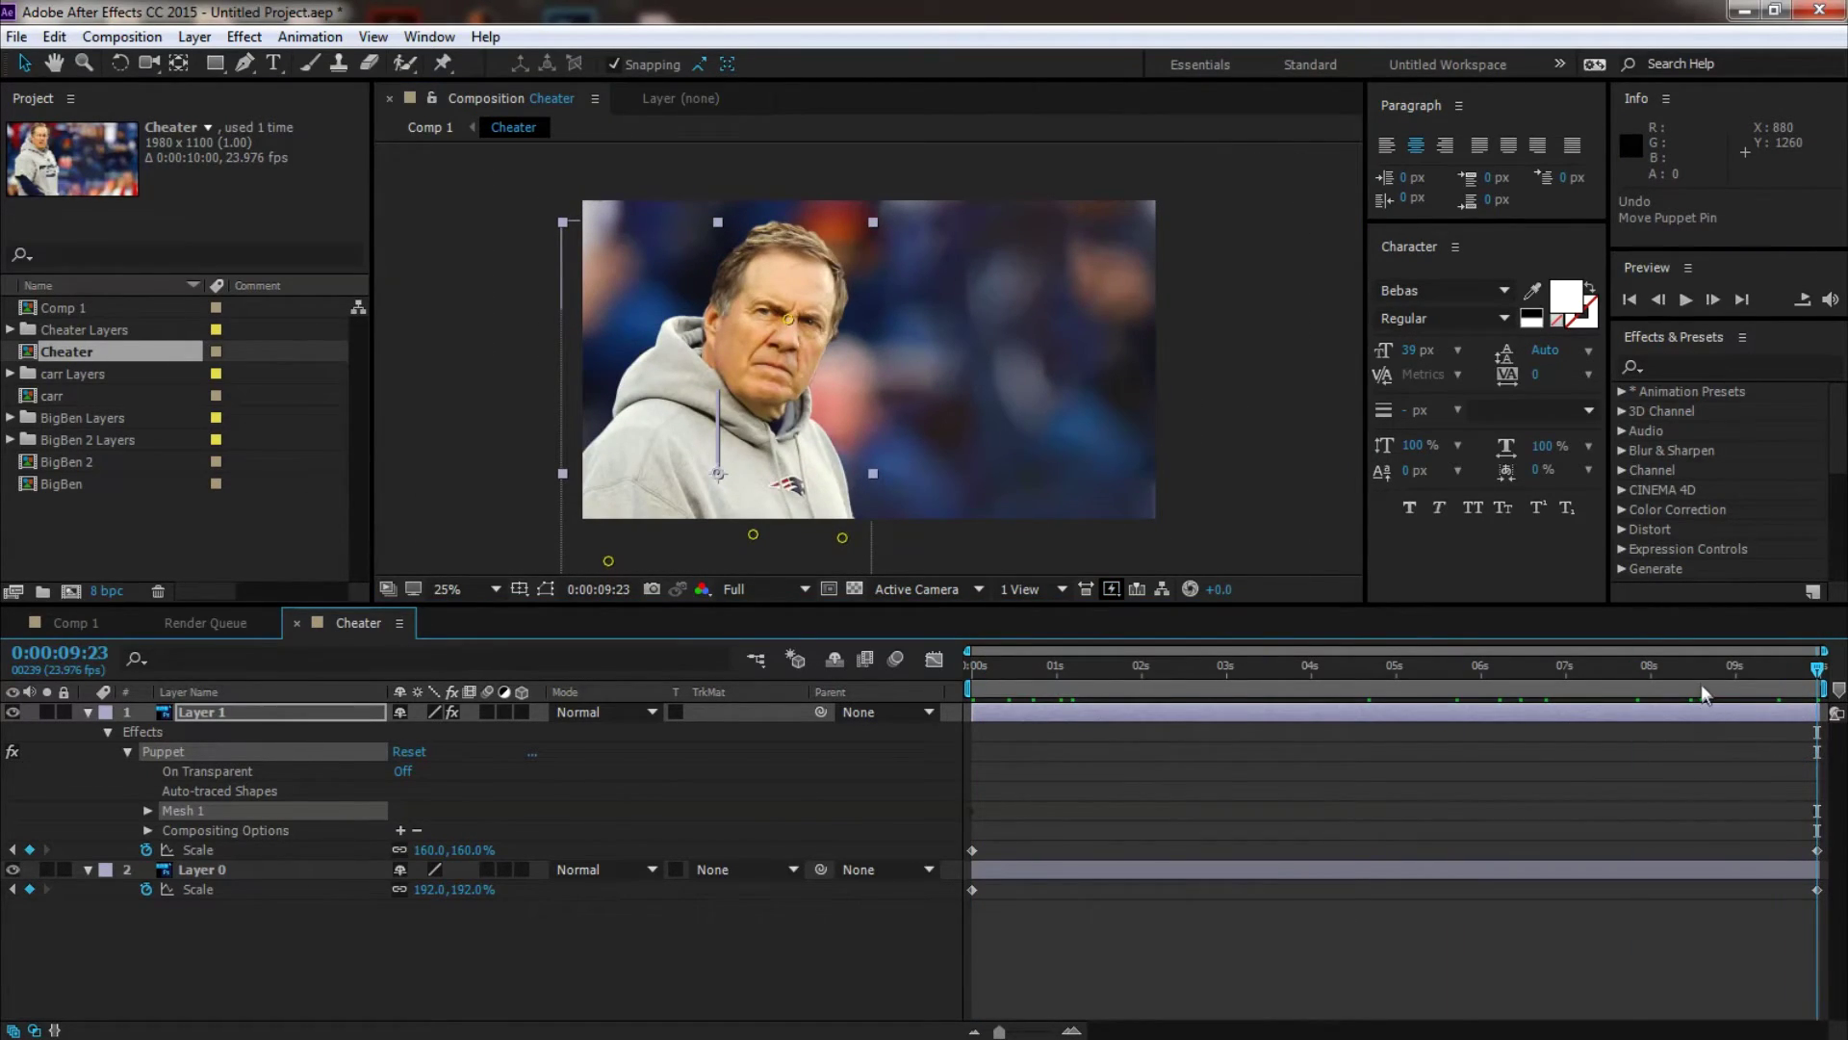
left_click(91, 623)
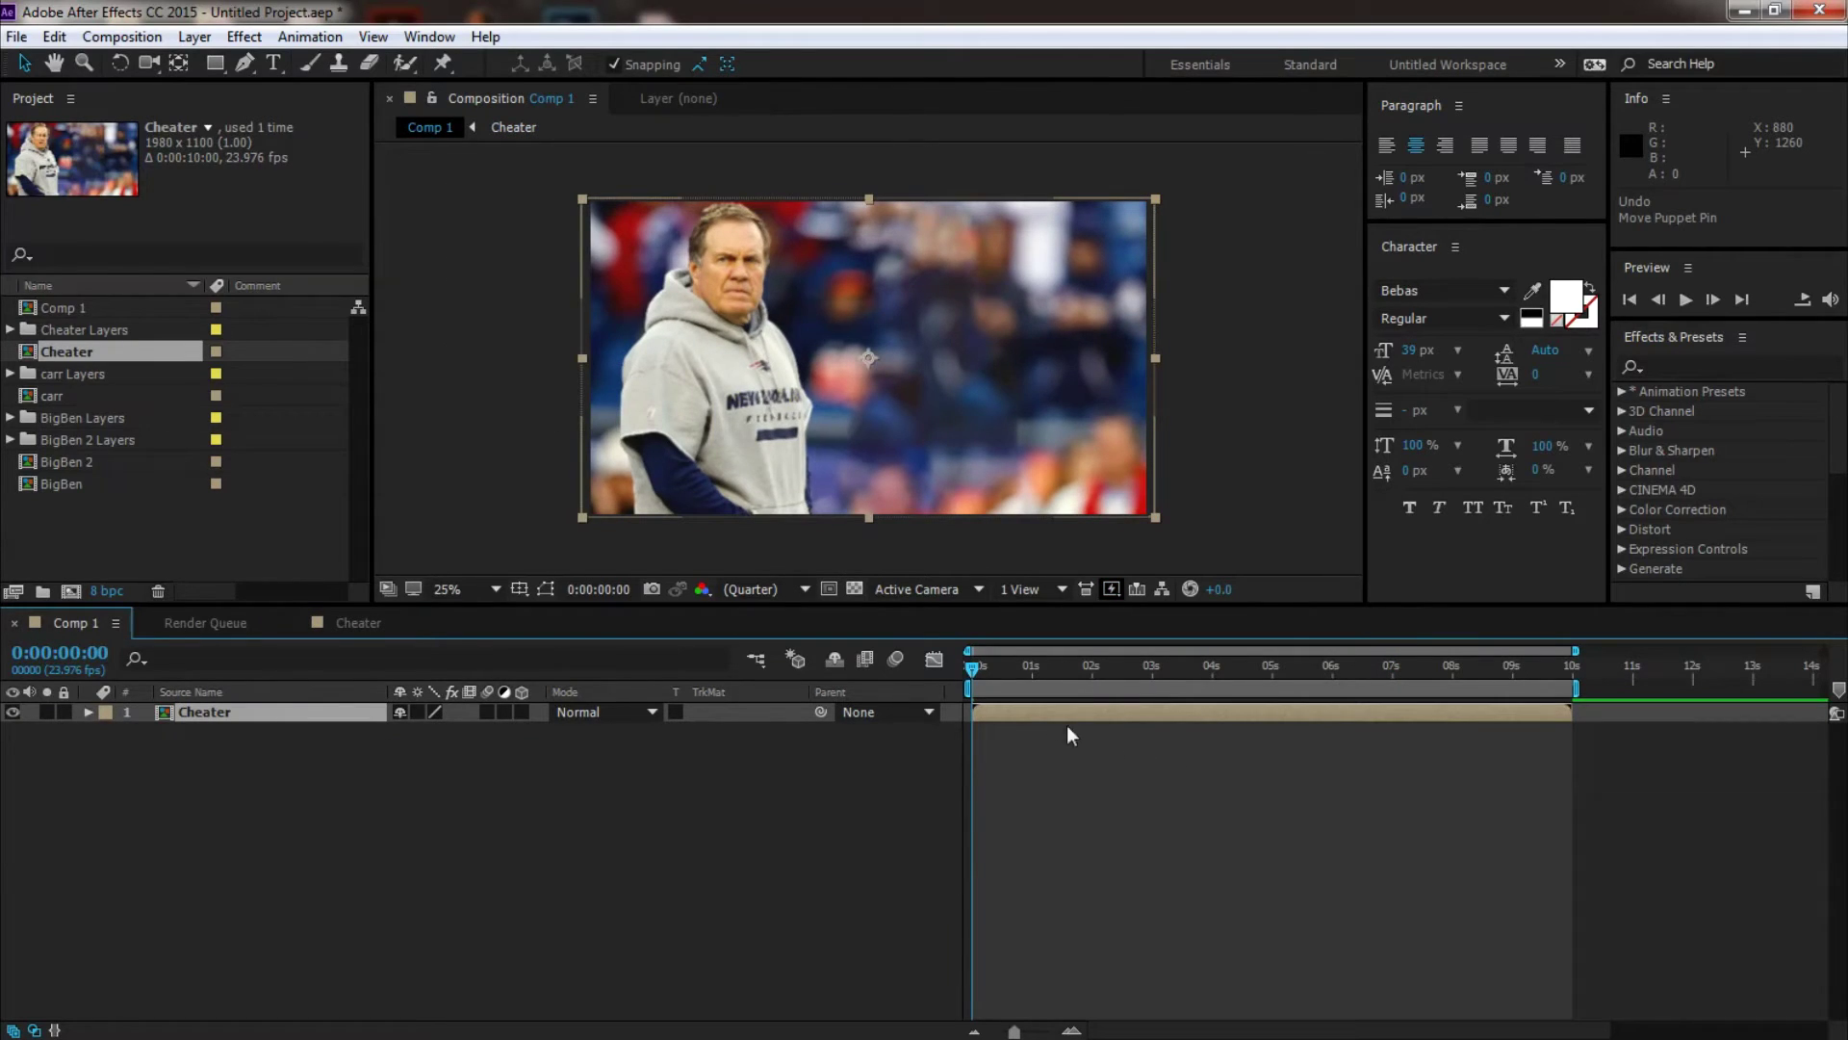
Step: Set the Comp 1 preview resolution to Full and play the coach animation through
key("space")
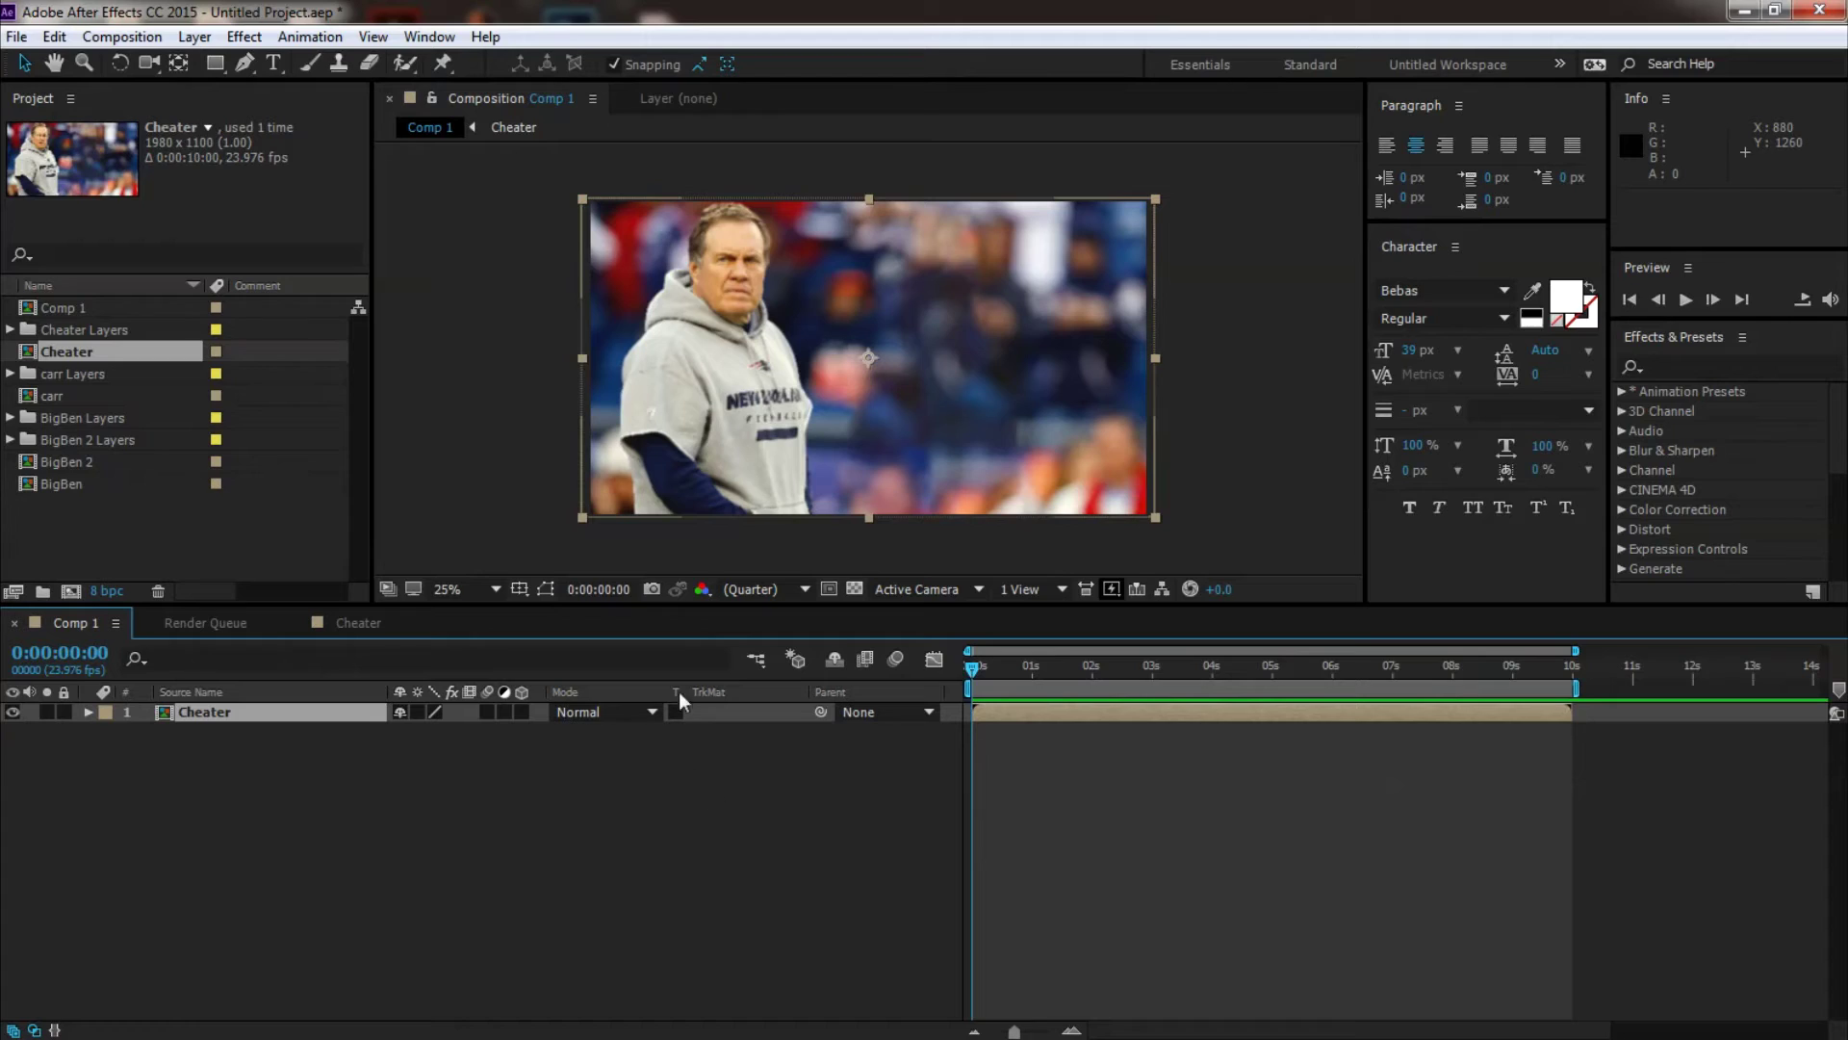
left_click(746, 603)
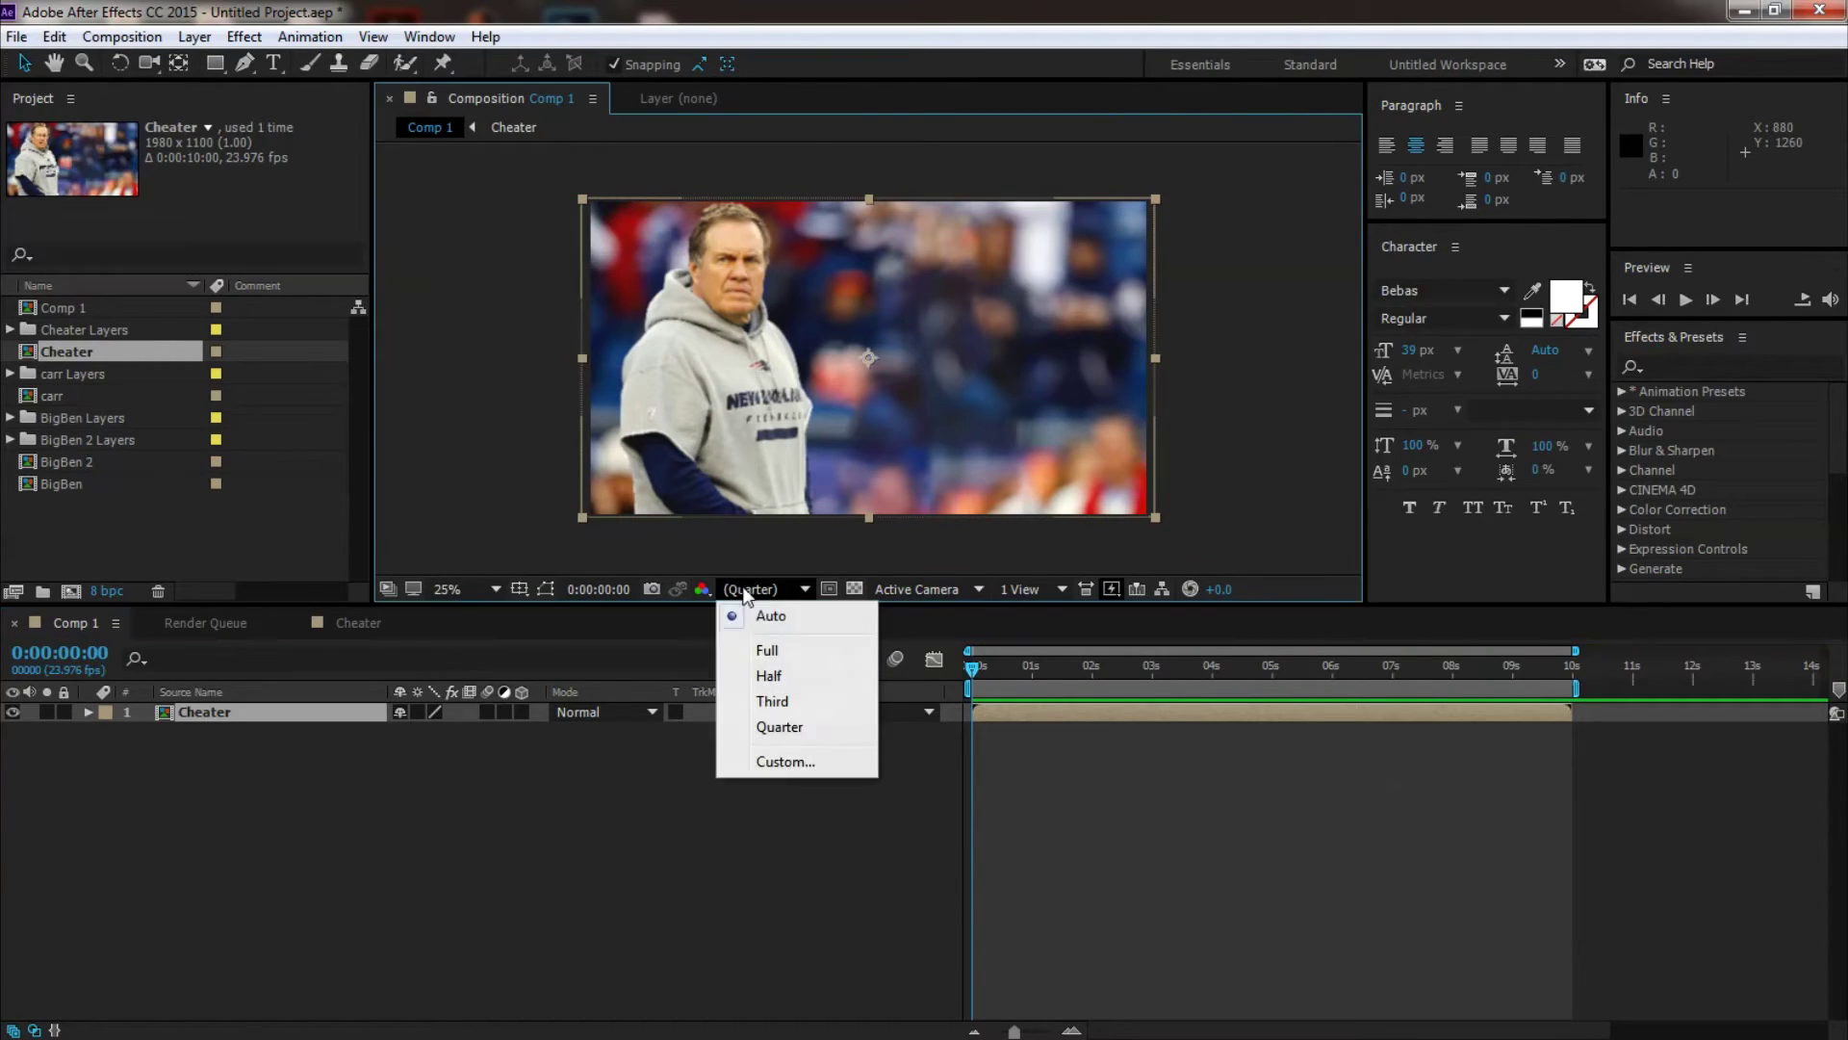
left_click(770, 641)
key("space")
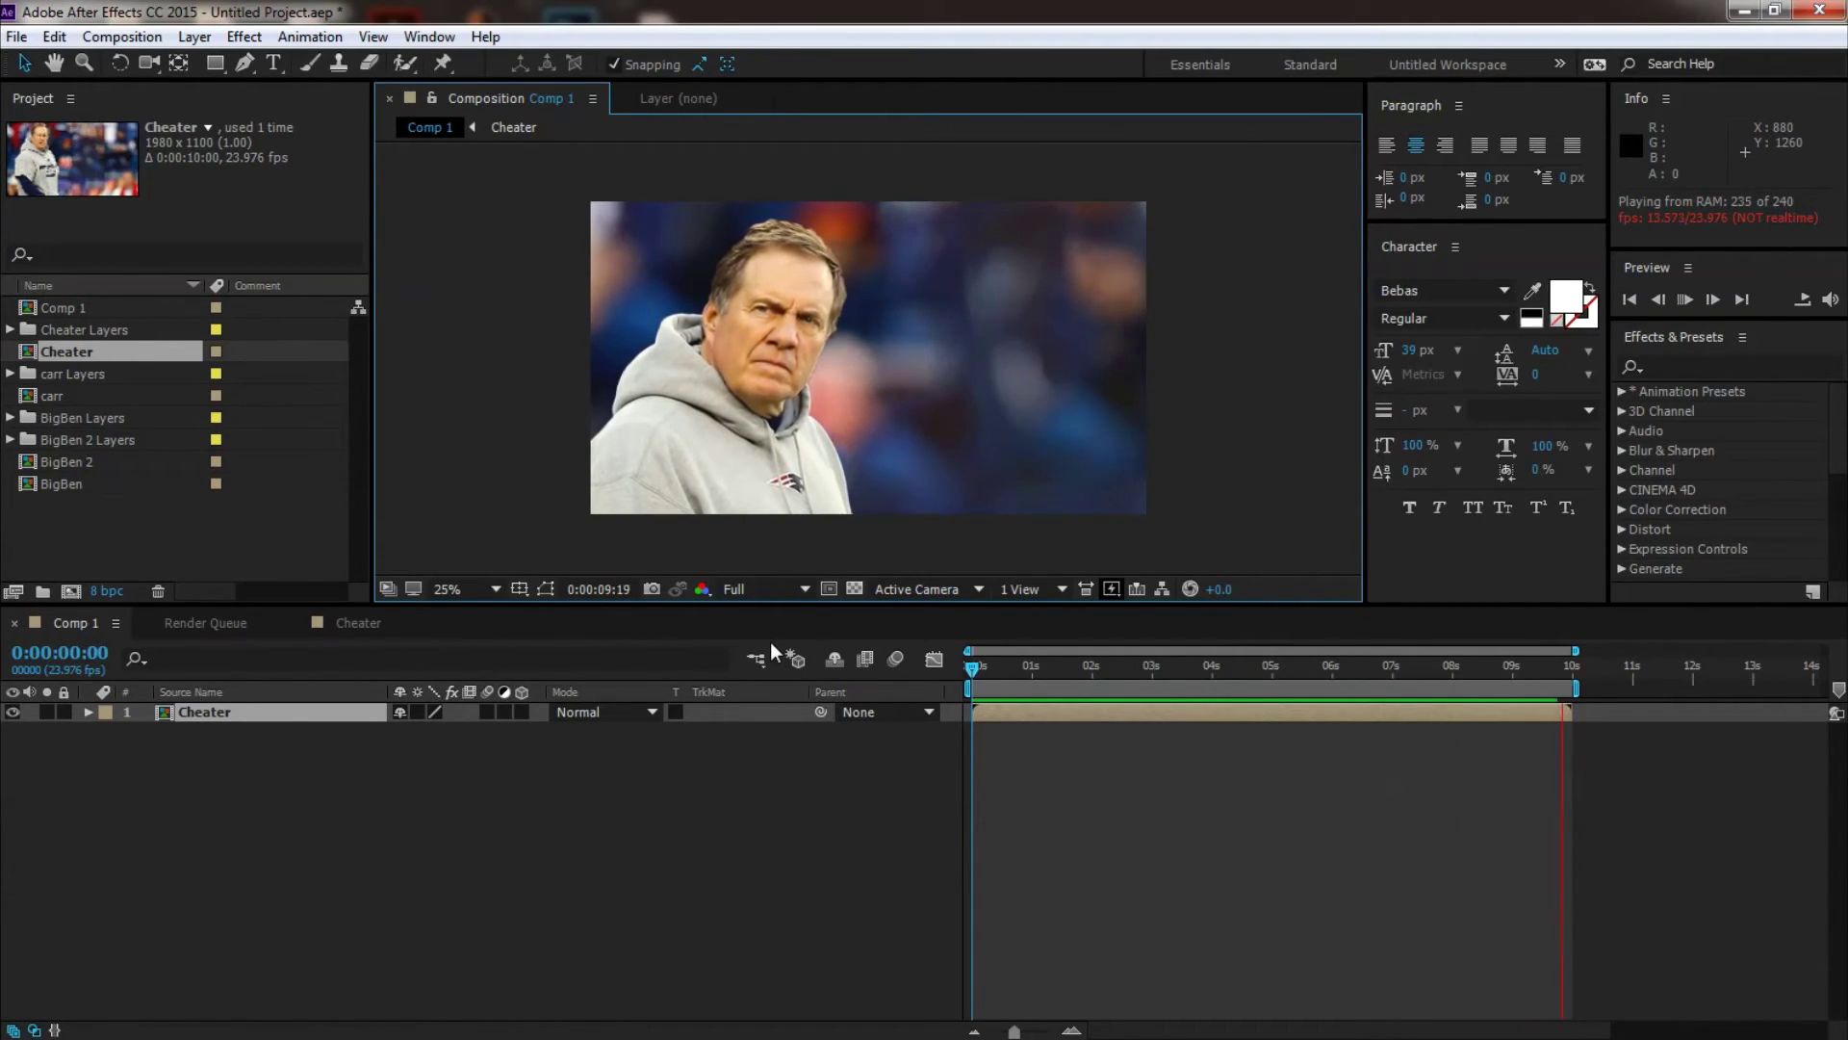
key("space")
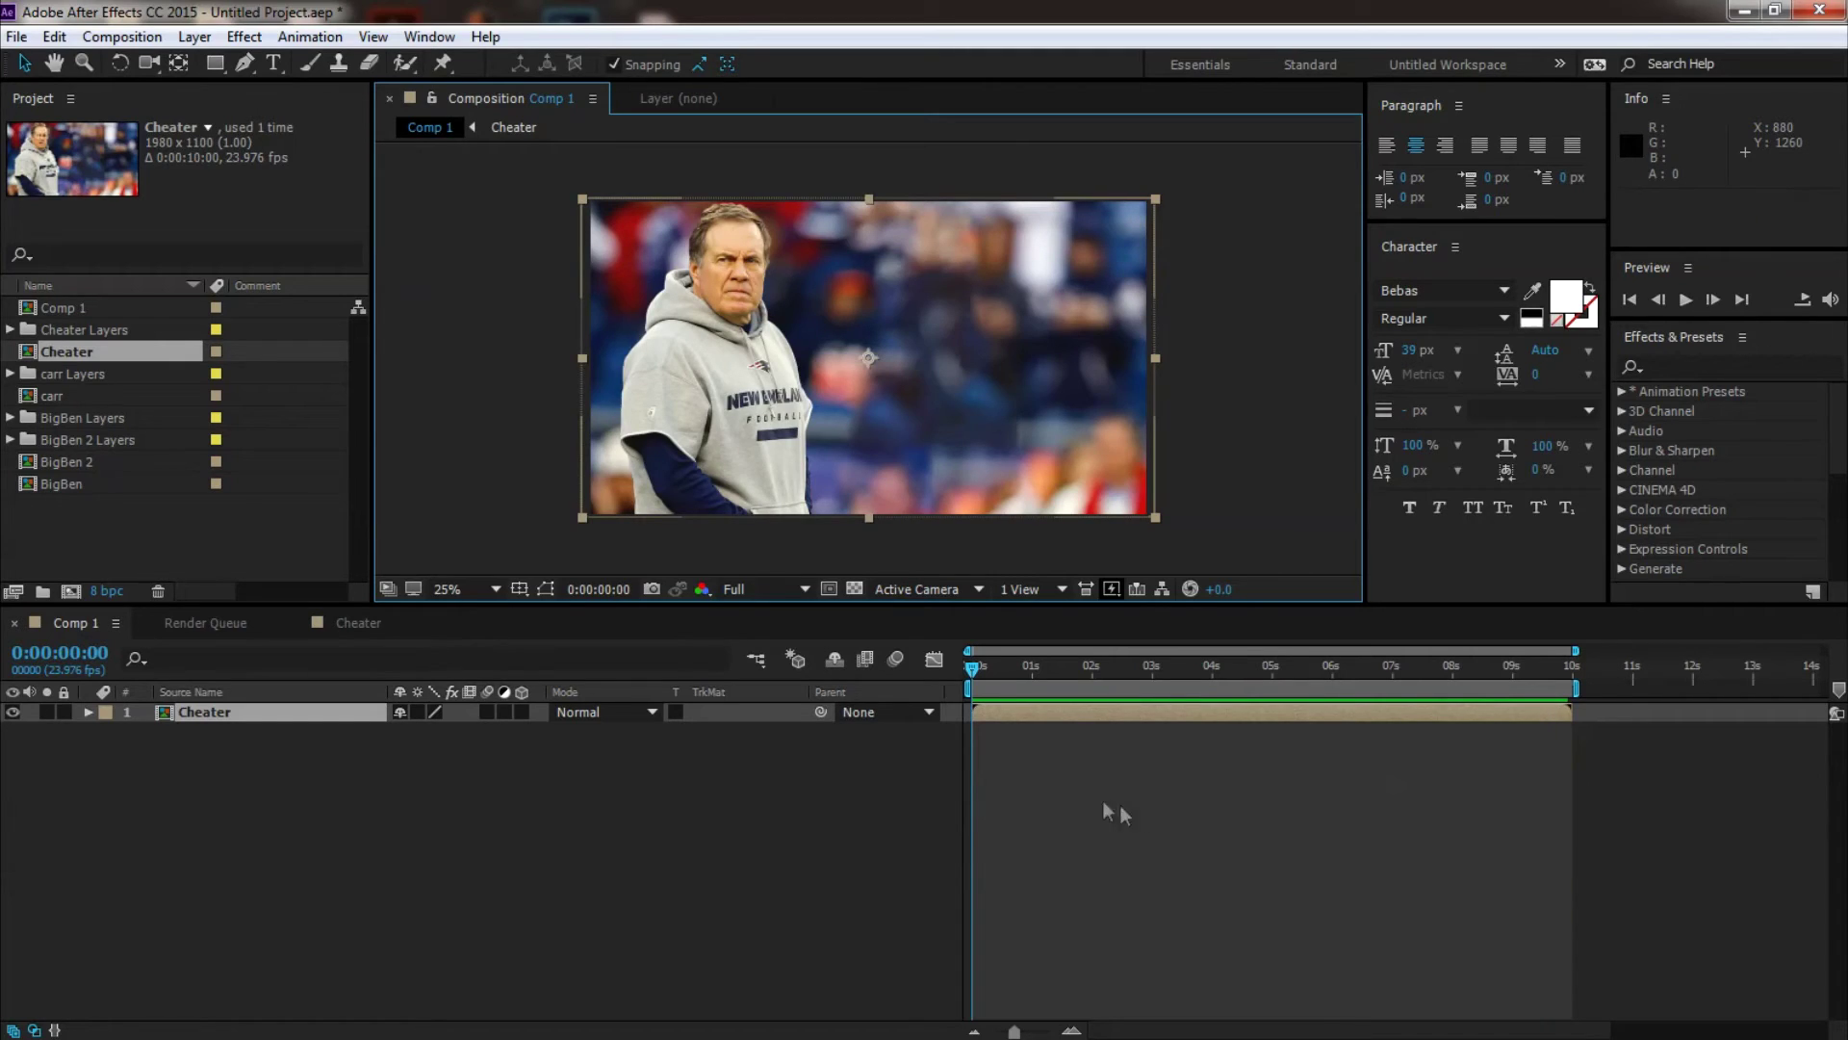
left_click_drag(993, 662, 734, 712)
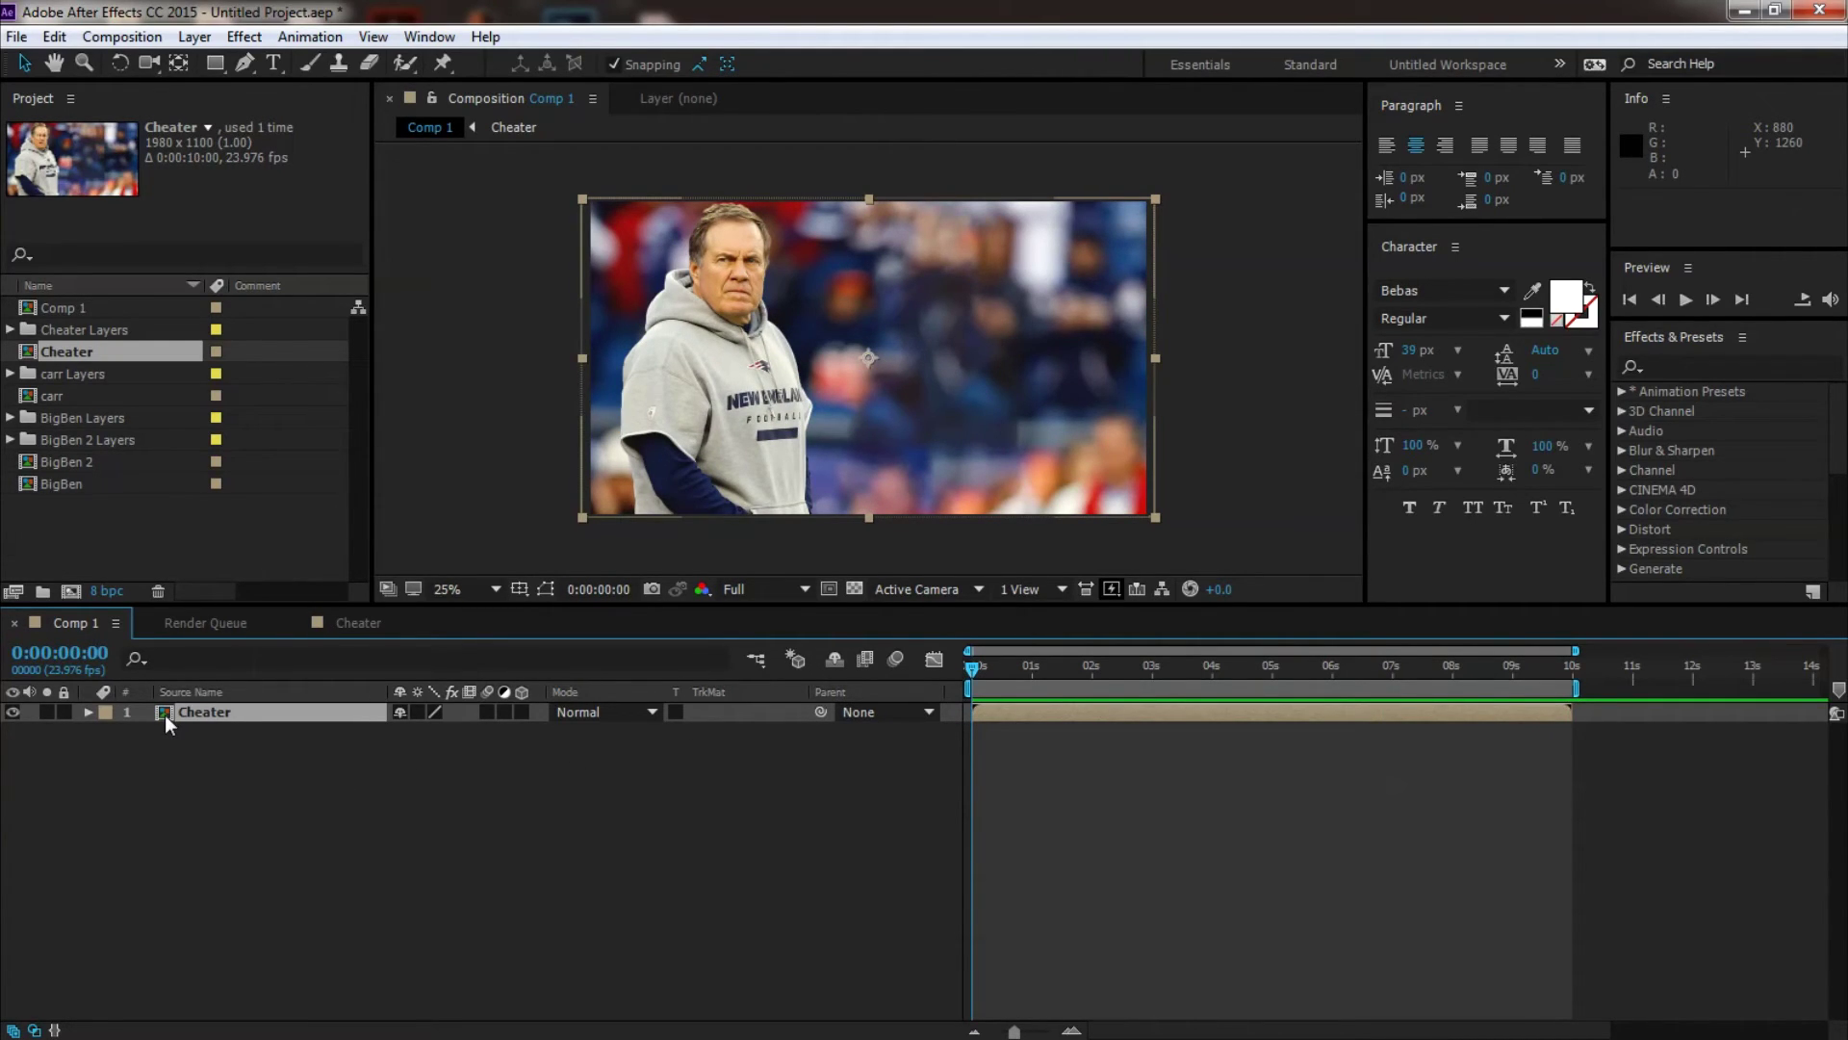
Step: Check the Render Queue entry for Comp 1, and return to the Comp 1 timeline
left_click(210, 632)
left_click(375, 625)
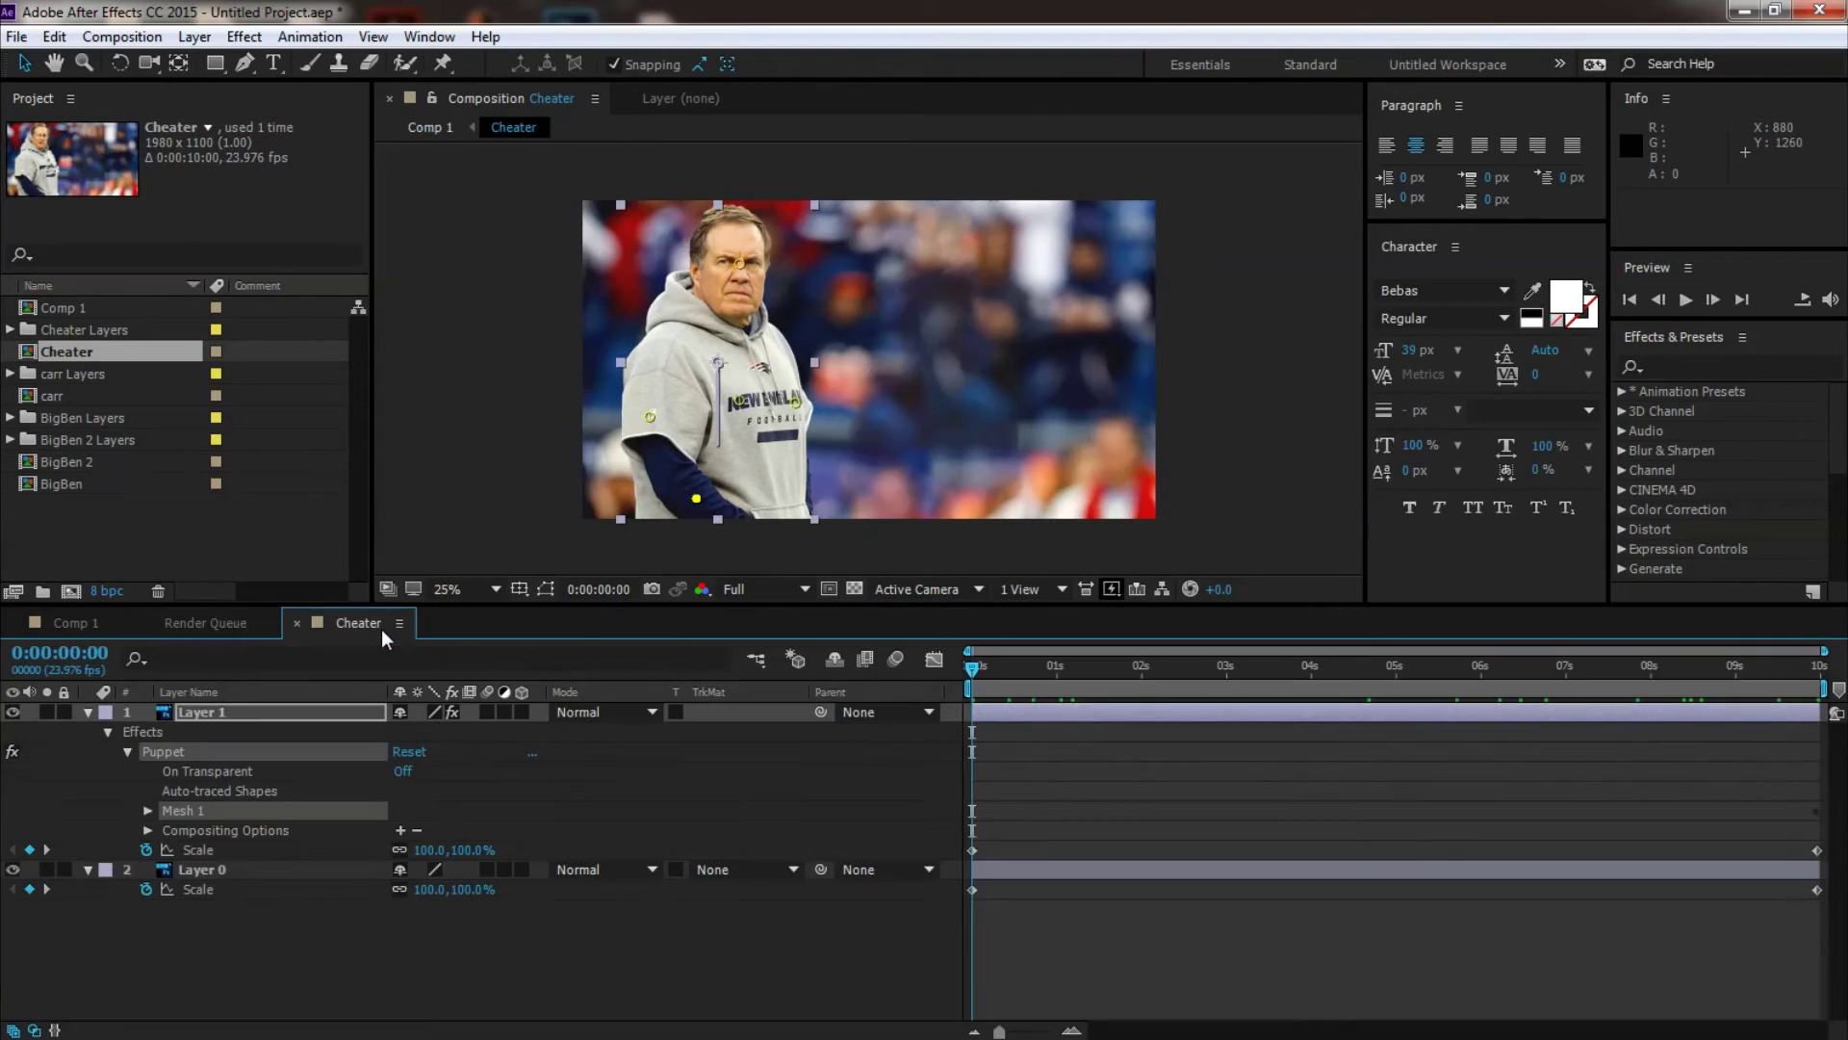
left_click(217, 623)
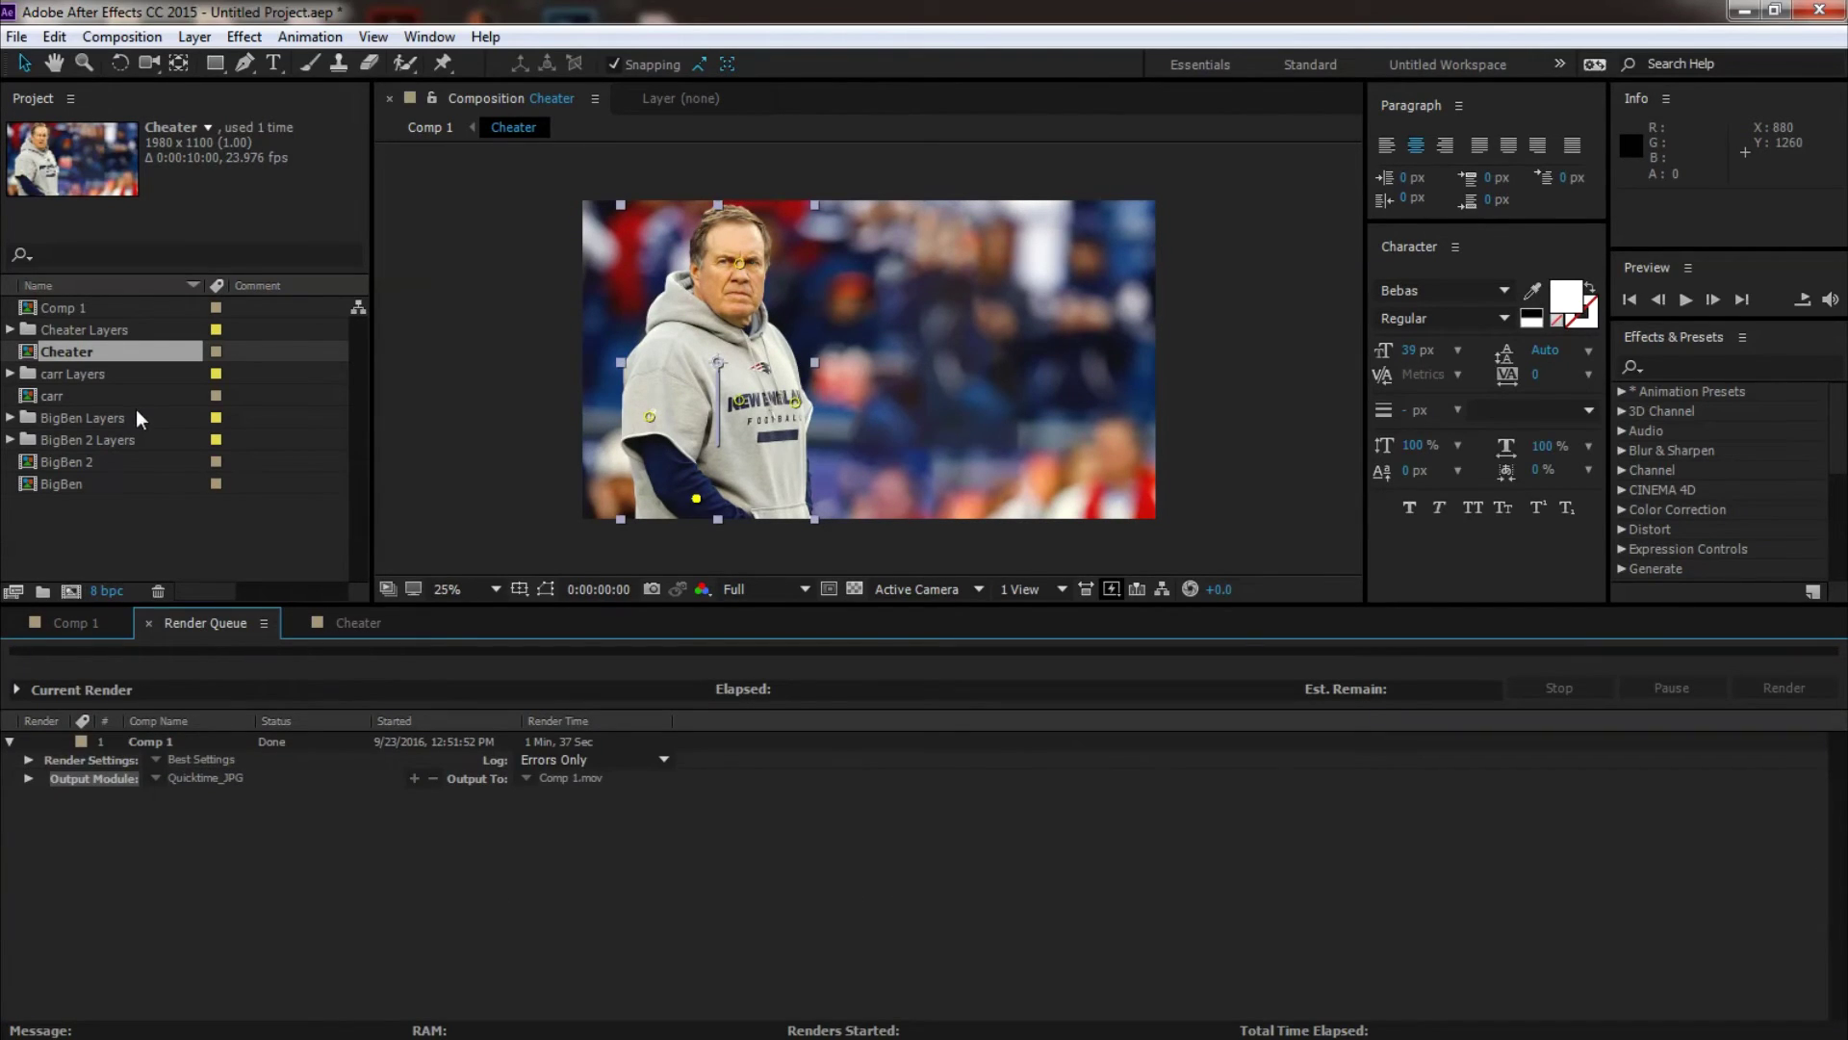
left_click(96, 310)
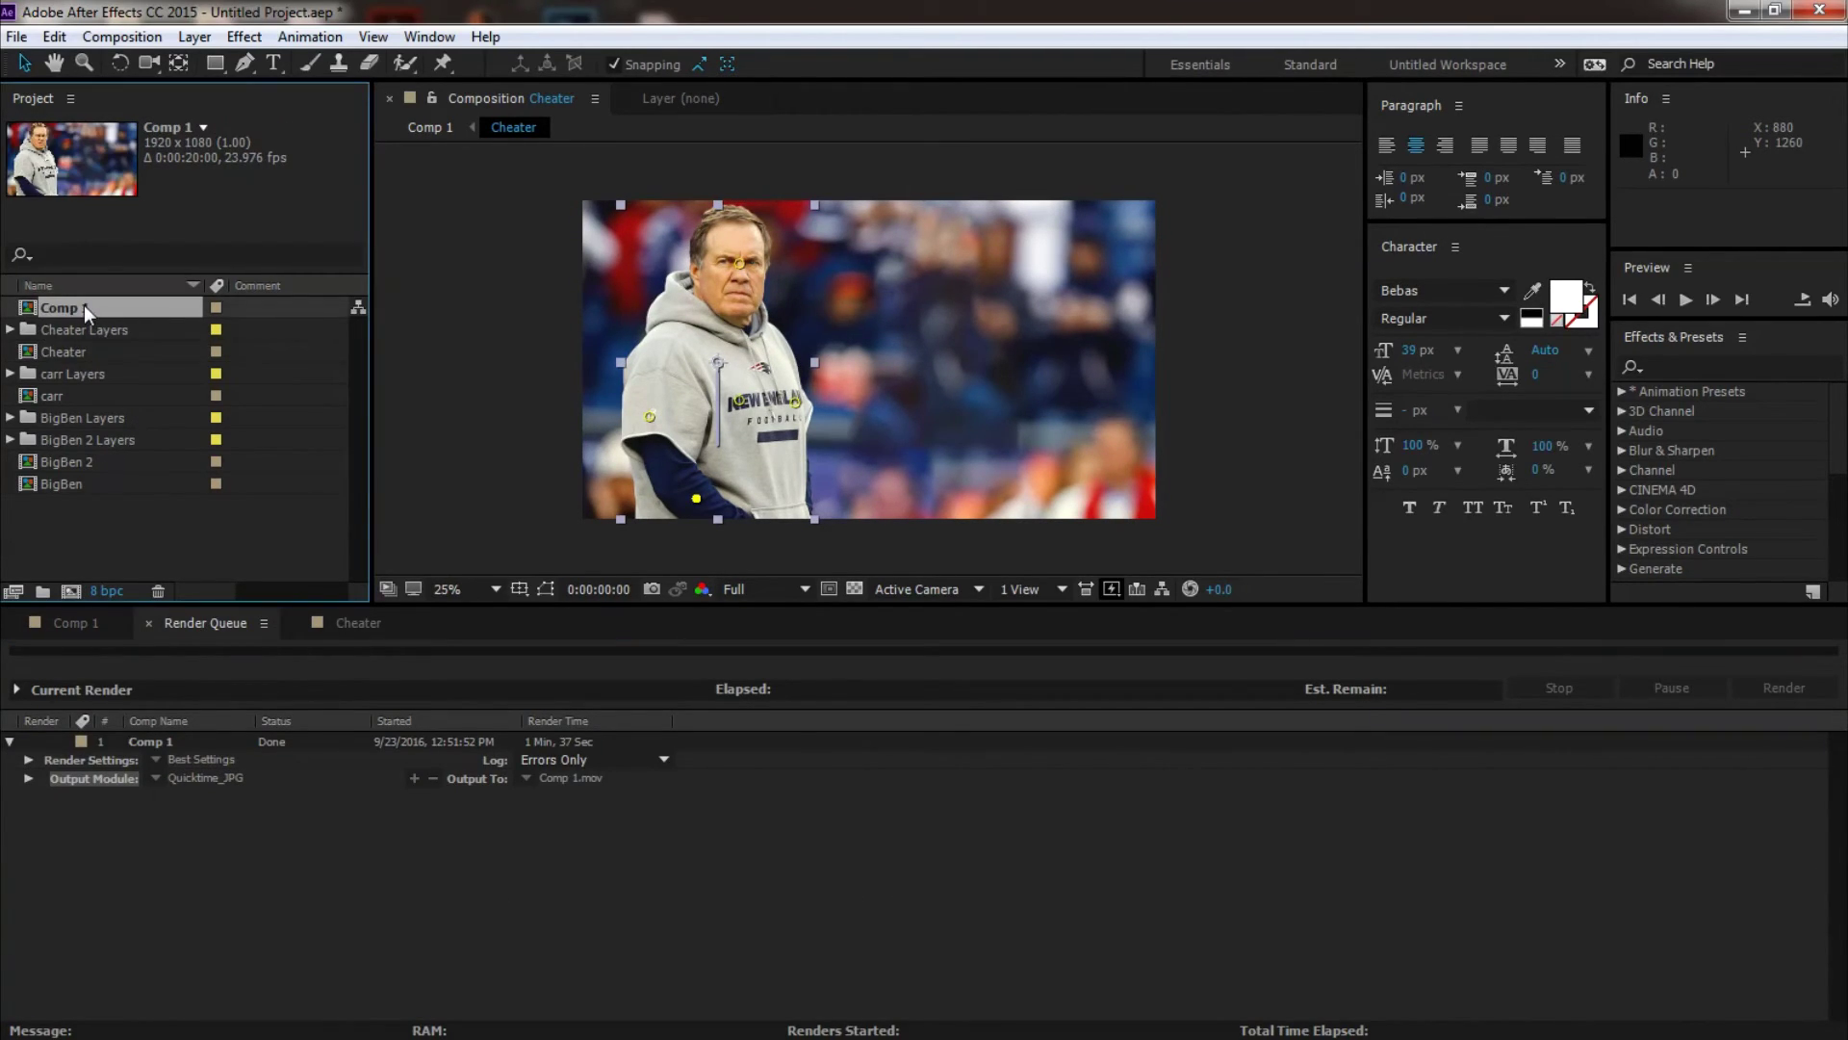
left_click(69, 622)
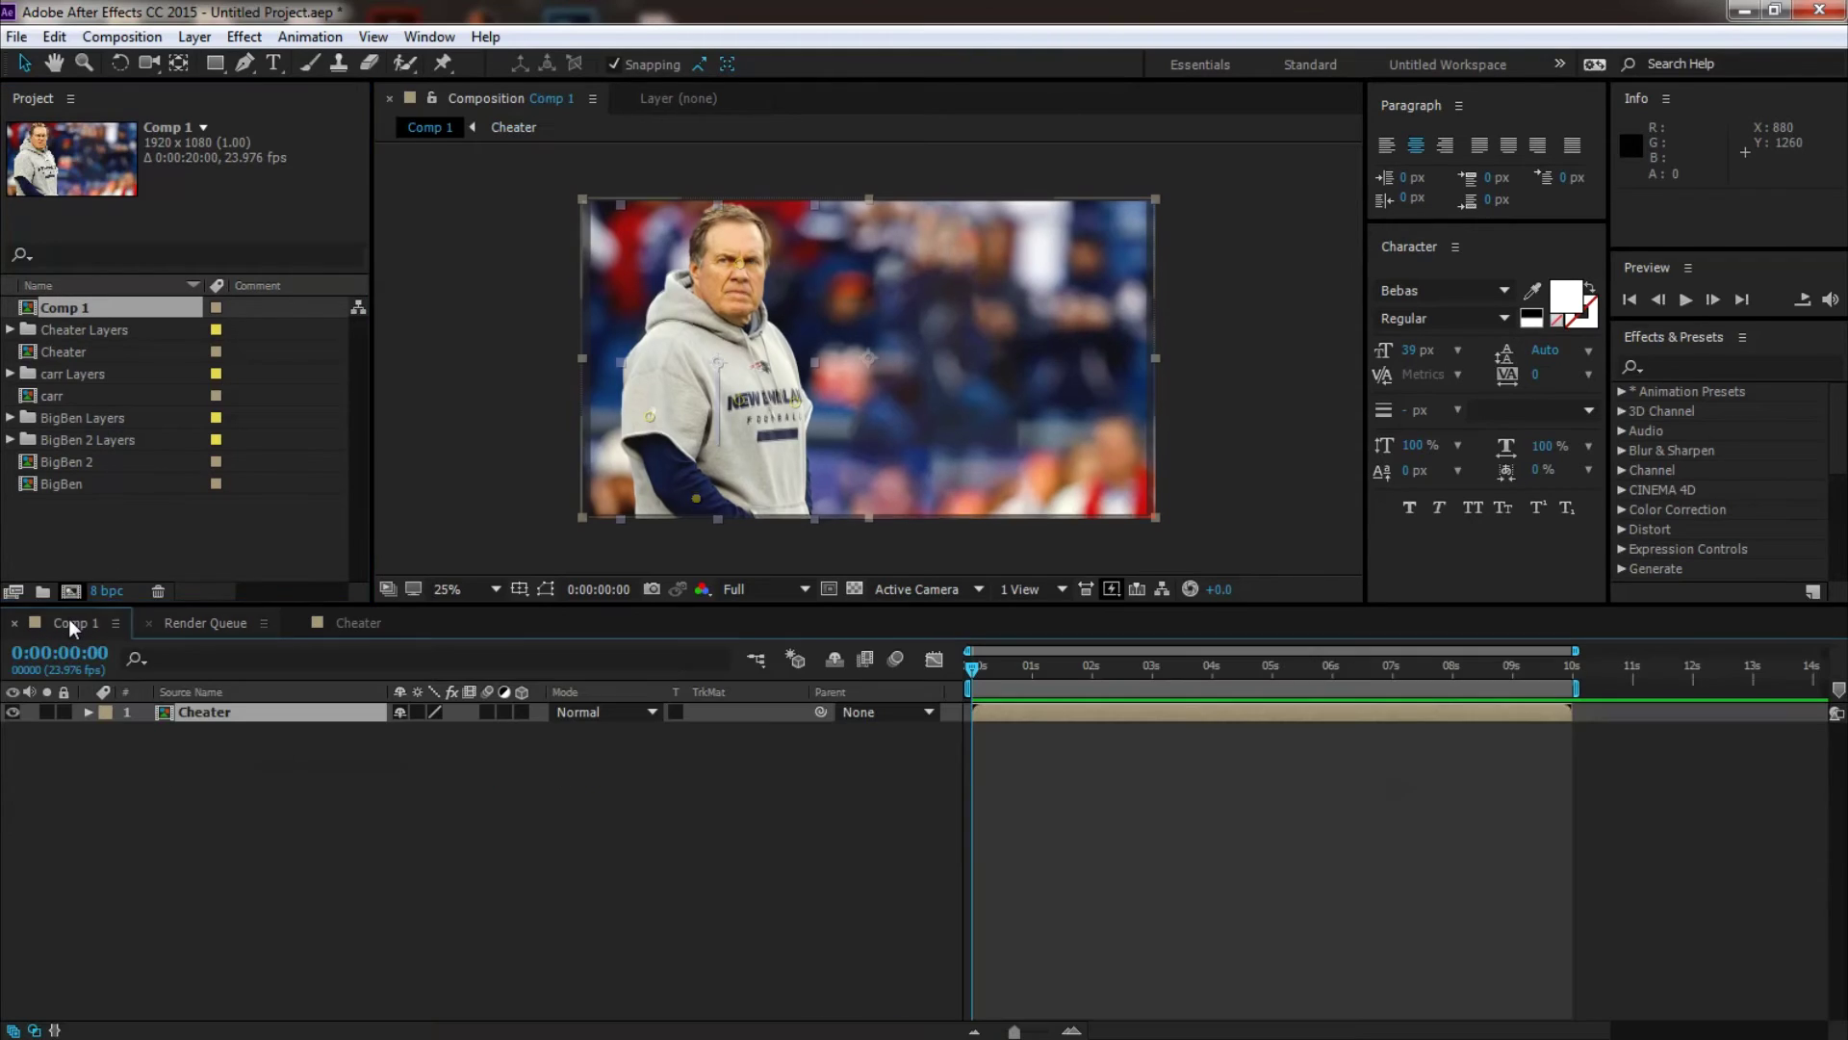
Step: Add the BigBen composition to Comp 1 beneath the Cheater layer, and hide the Cheater layer
left_click(118, 465)
left_click(102, 486)
left_click(102, 466)
left_click(66, 487)
left_click_drag(67, 486, 273, 746)
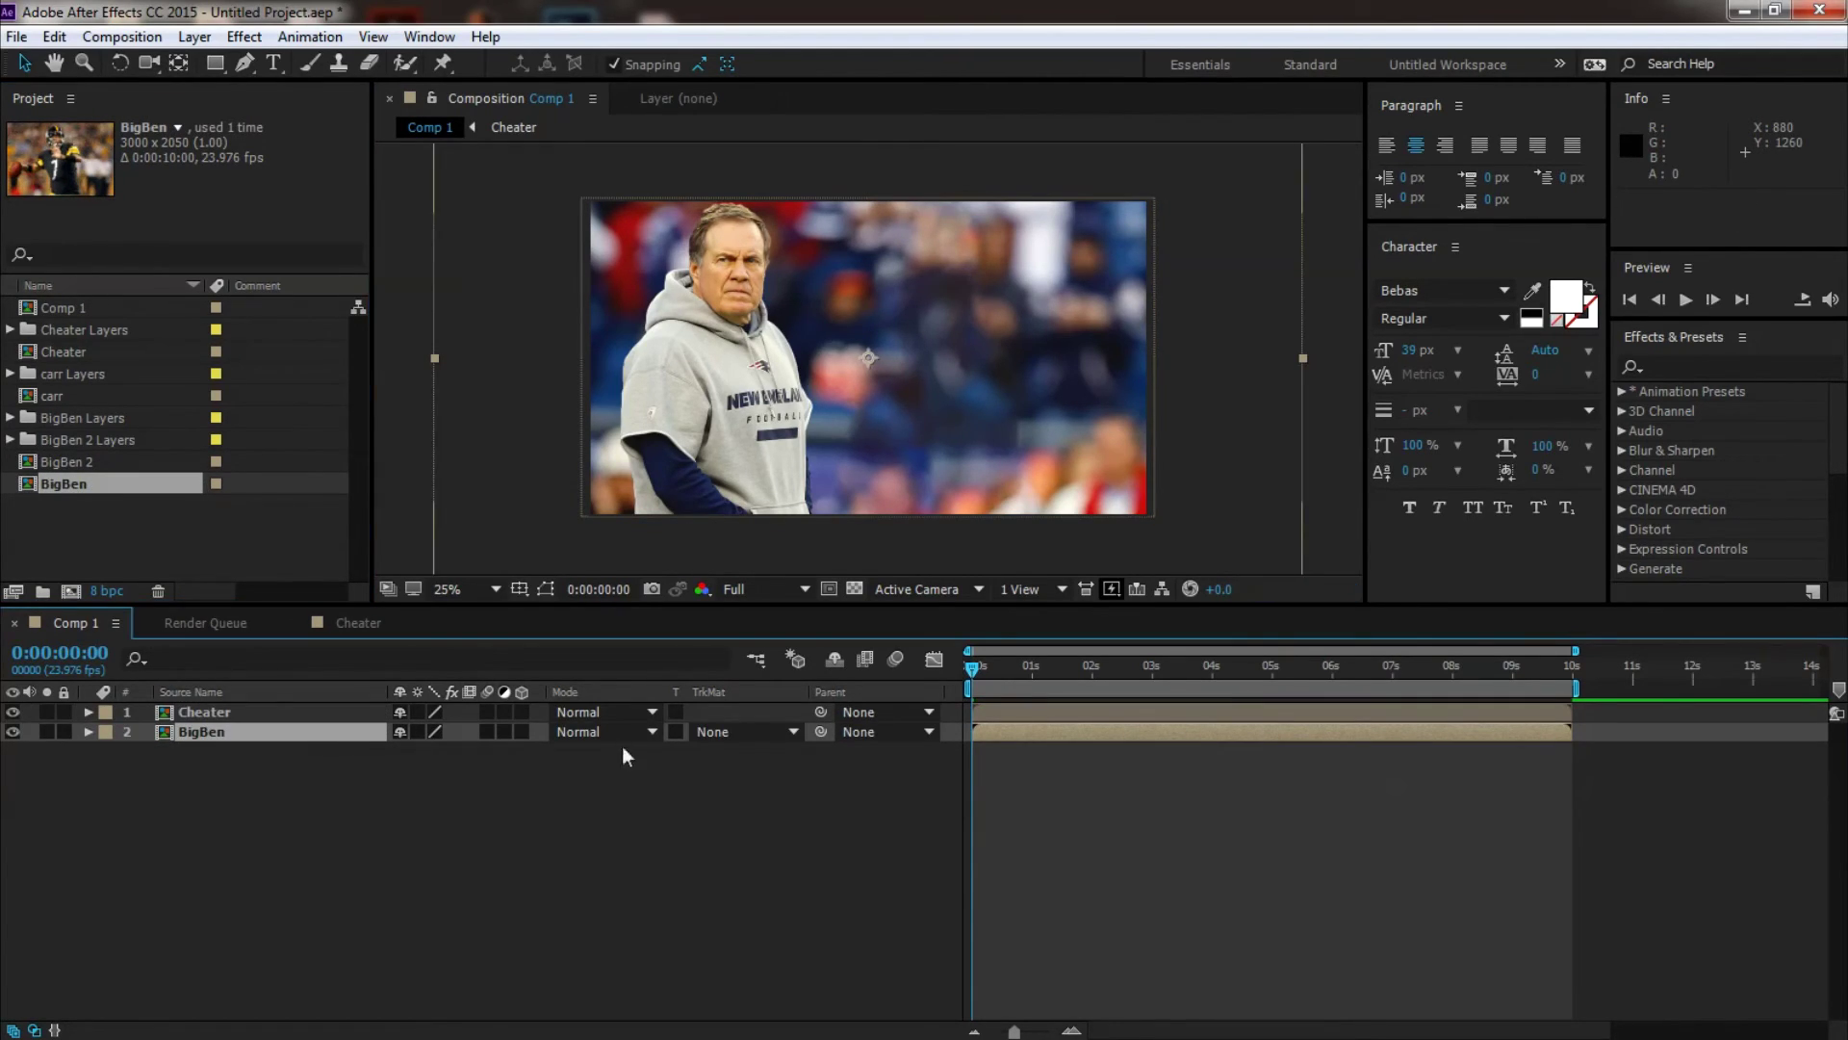
left_click(12, 712)
left_click_drag(974, 680, 801, 683)
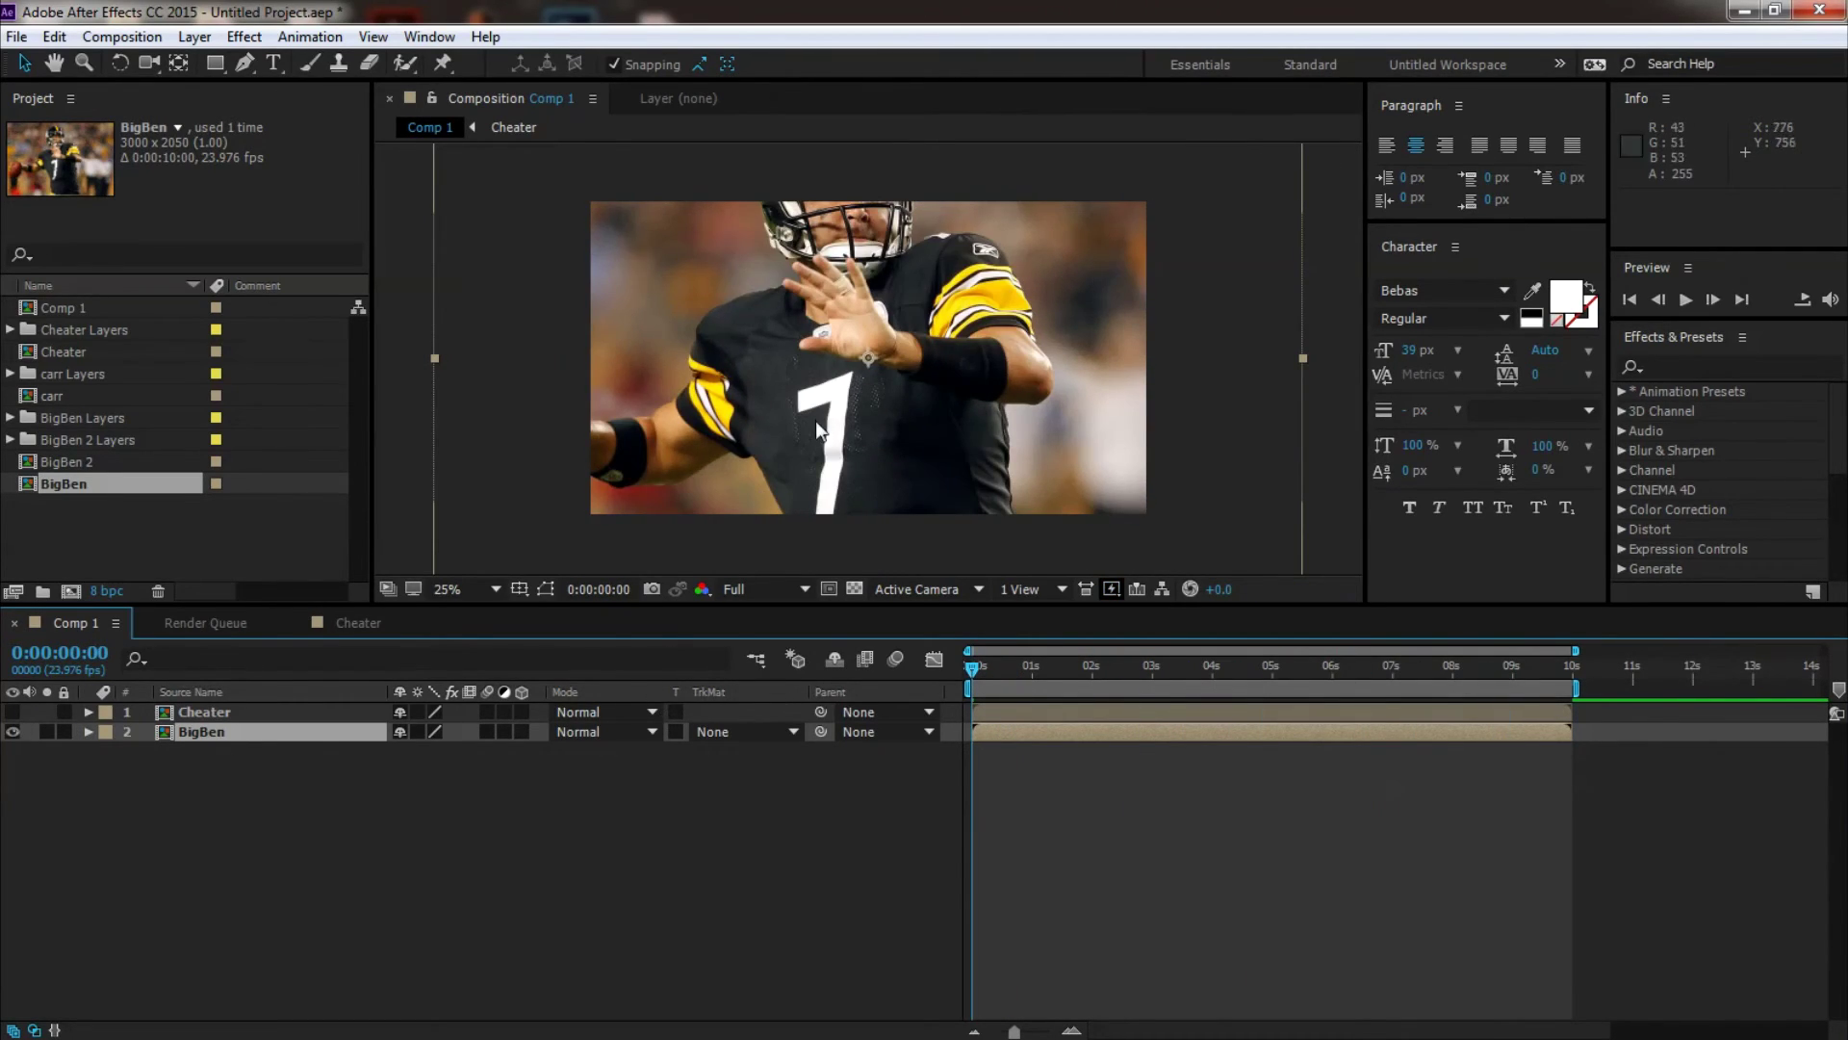
Step: Scale the BigBen layer down to 65% to fit the frame, and check its motion up to 0:00:09:20
key("comma")
left_click_drag(653, 211, 727, 262)
left_click_drag(974, 679, 1562, 731)
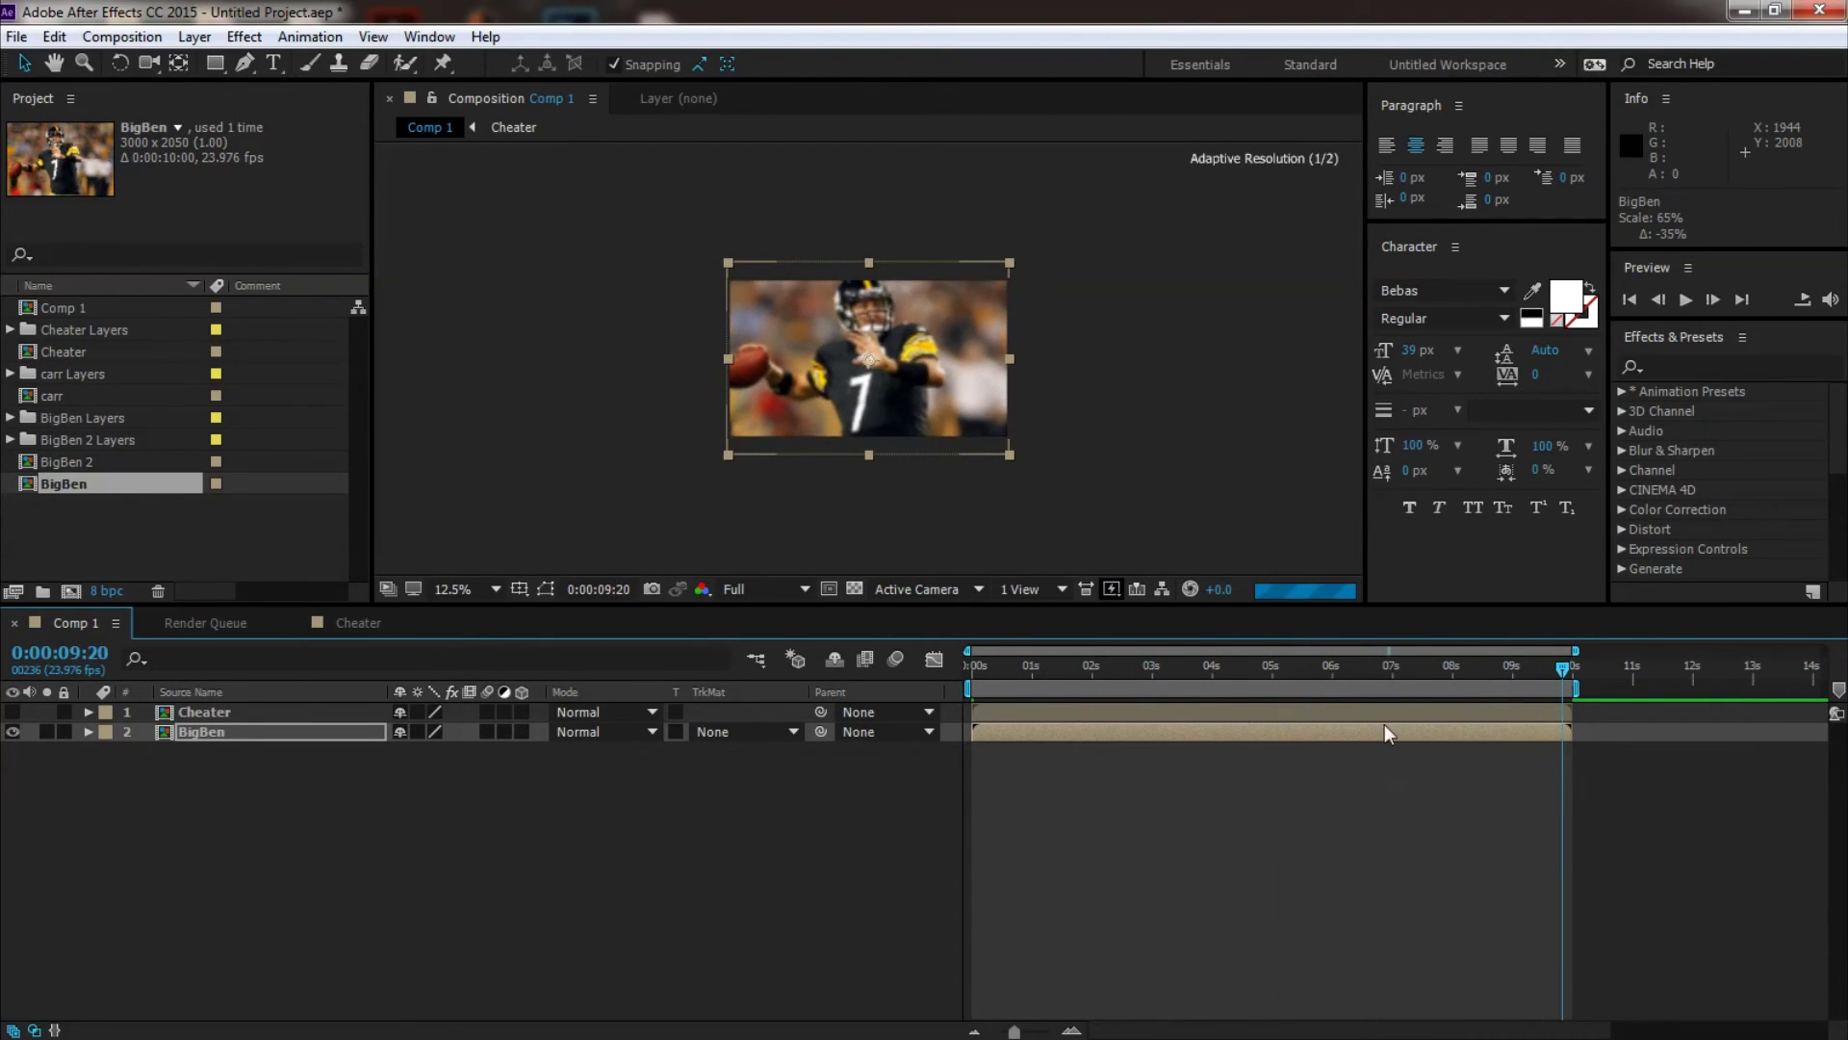
Step: Set the Comp 1 preview resolution to Auto and review the BigBen layer from the first frame
left_click_drag(1001, 676, 970, 677)
left_click(805, 589)
left_click(785, 759)
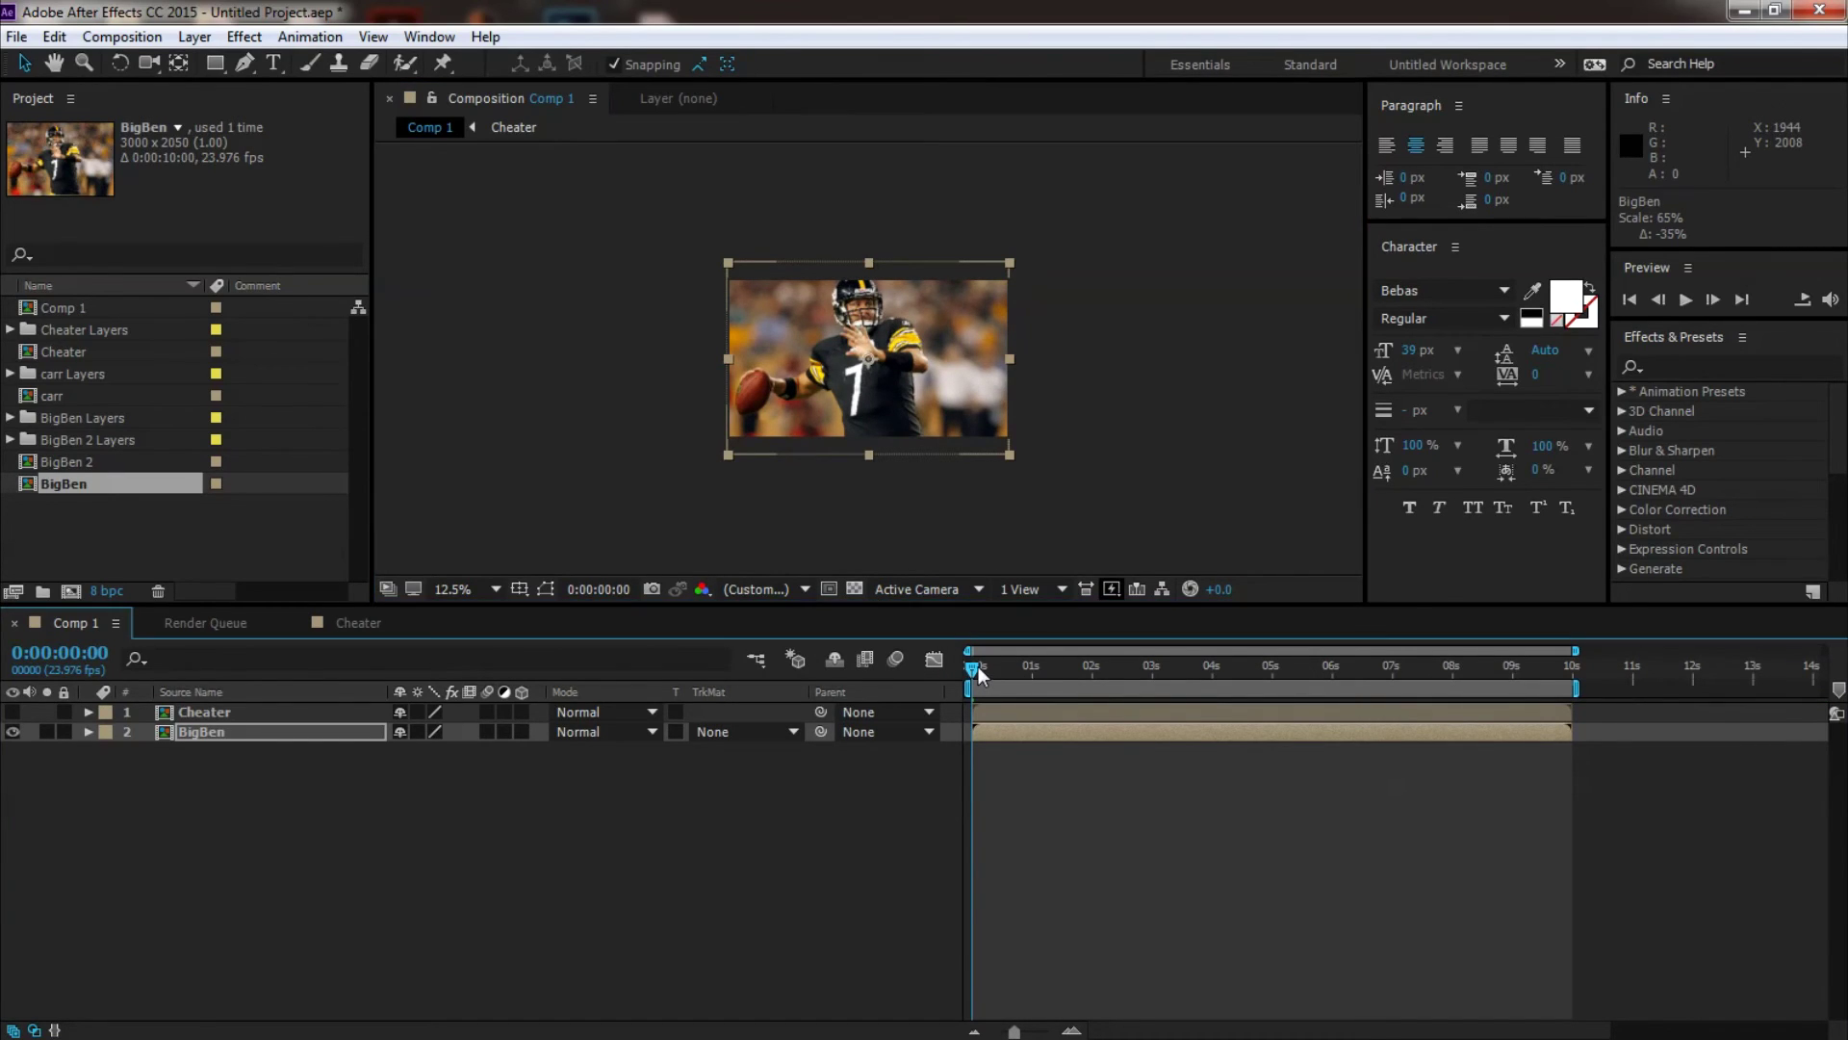
scroll(886, 468, "up", 2)
scroll(885, 468, "down", 1)
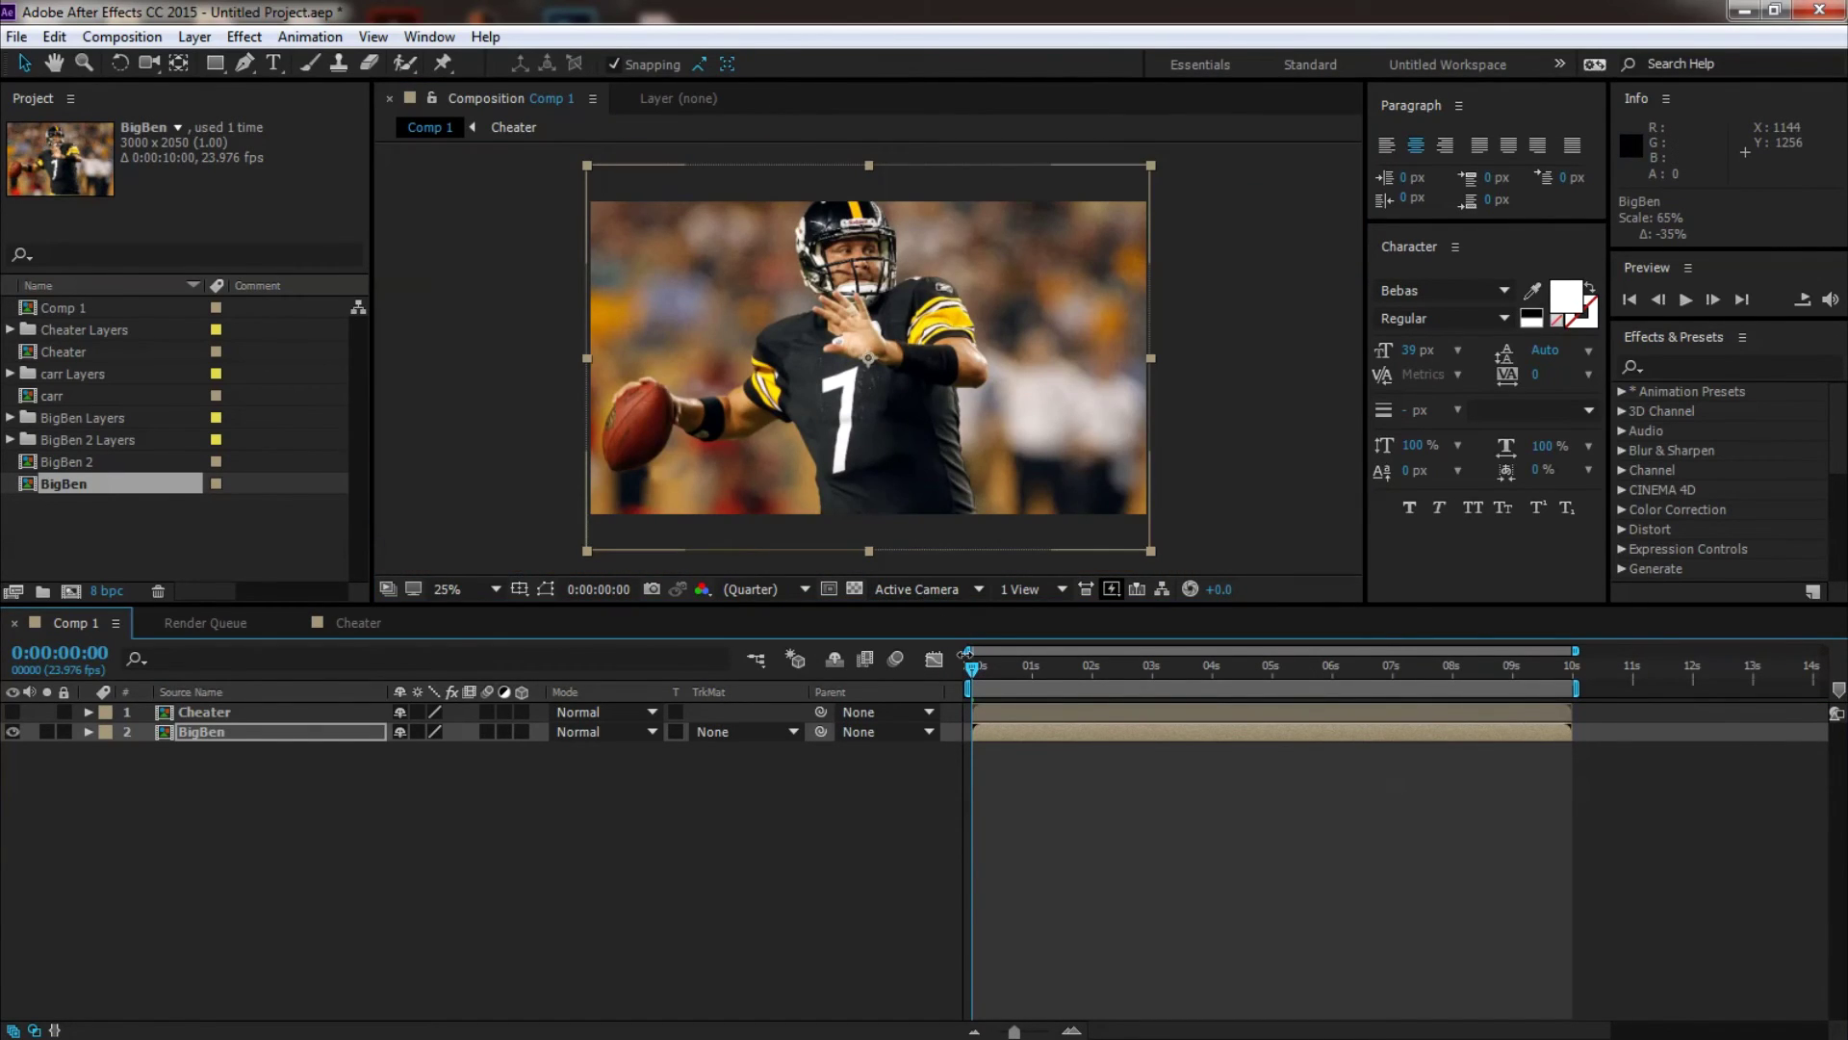
left_click_drag(974, 671, 661, 678)
Step: Open the BigBen composition and reveal the Position keyframes of its layers
left_click(223, 622)
left_click(348, 626)
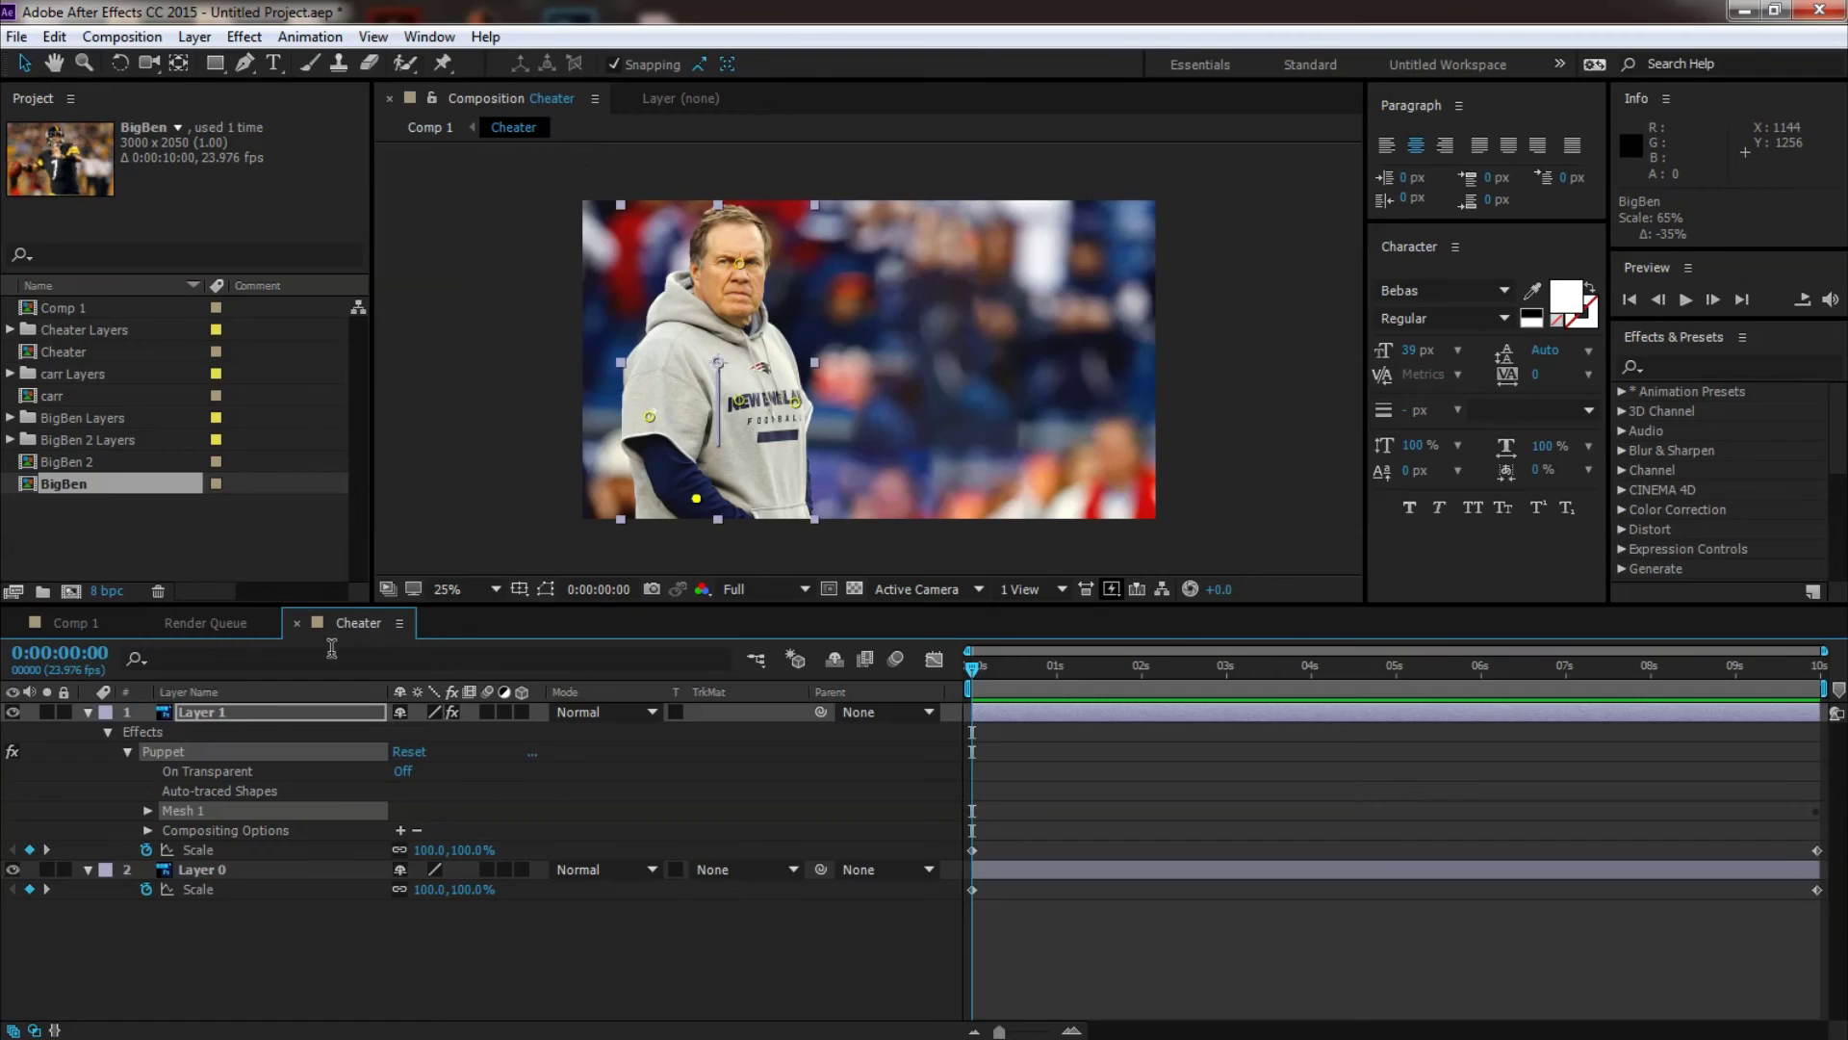
double_click(64, 483)
key("p")
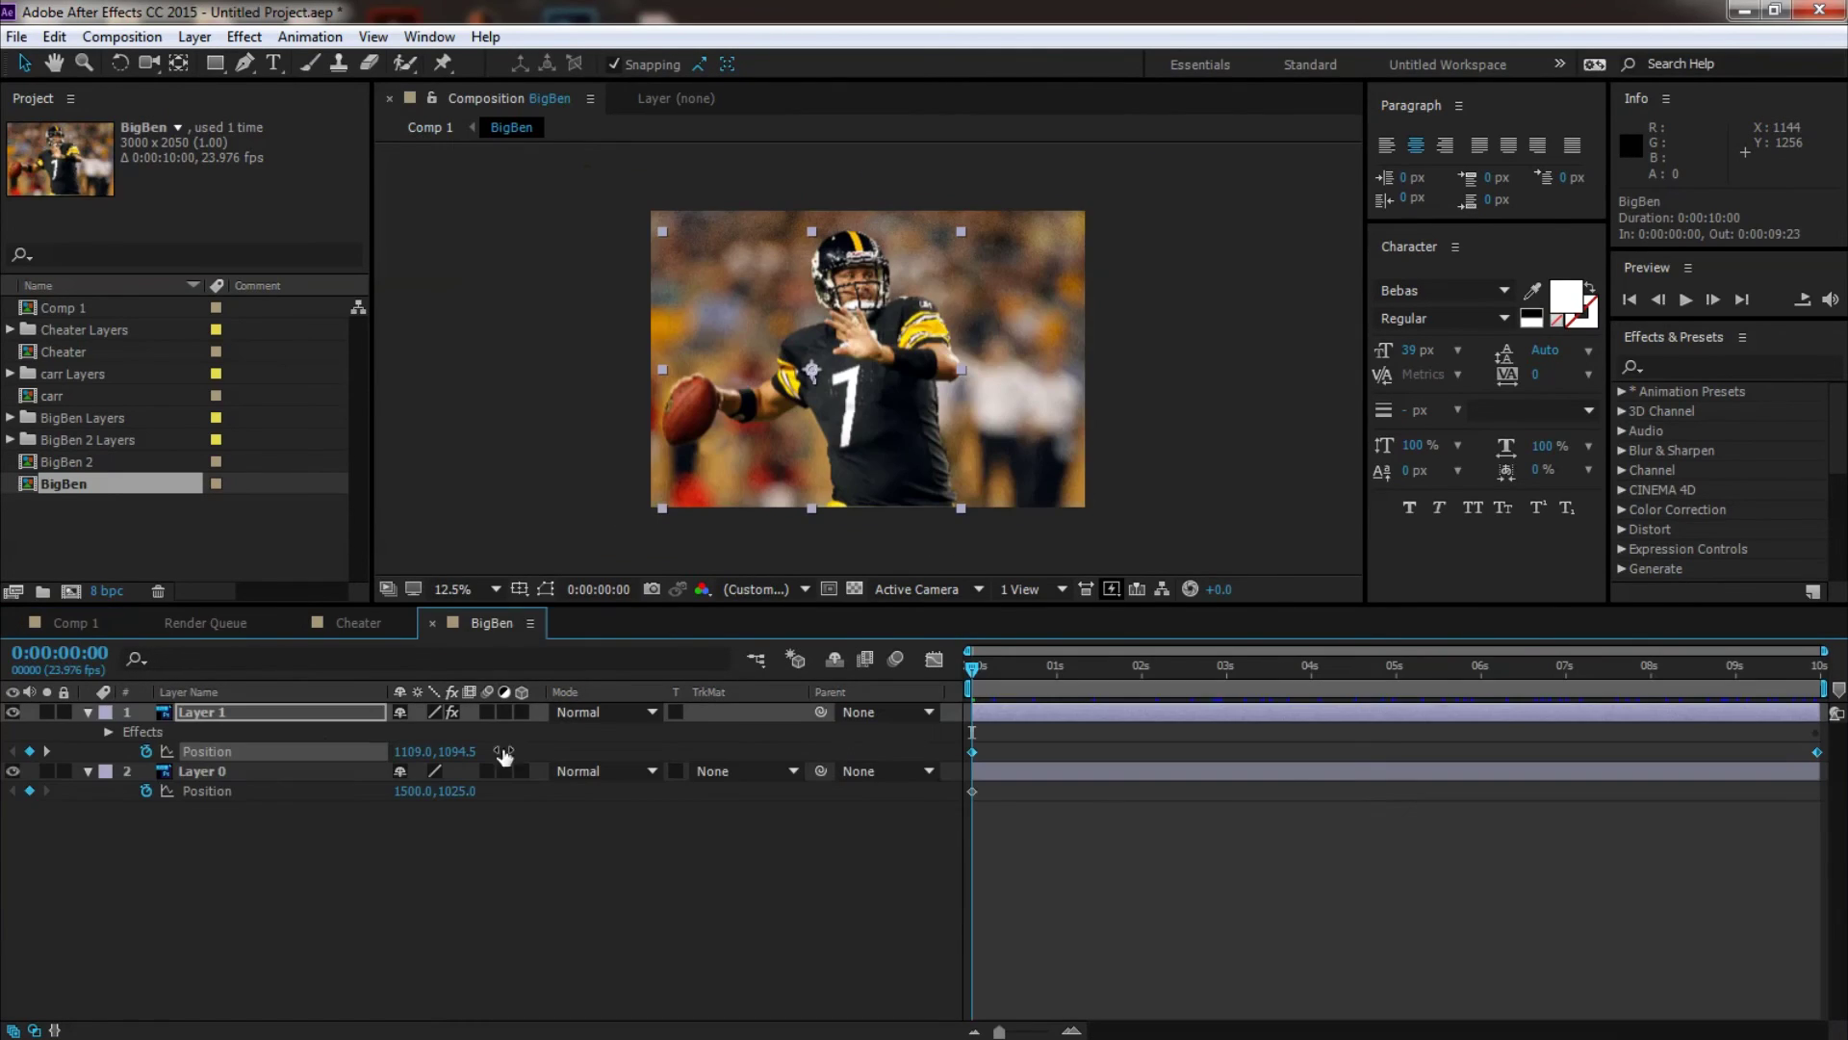
Step: Scrub and play through the quarterback's parallax animation in BigBen, and return to the first frame
left_click_drag(974, 668, 1840, 743)
key("Home")
key("space")
key("space")
mouse_move(981, 667)
left_mouse_down()
mouse_move(1816, 668)
mouse_move(1008, 667)
left_mouse_up()
key("Home")
mouse_move(599, 1032)
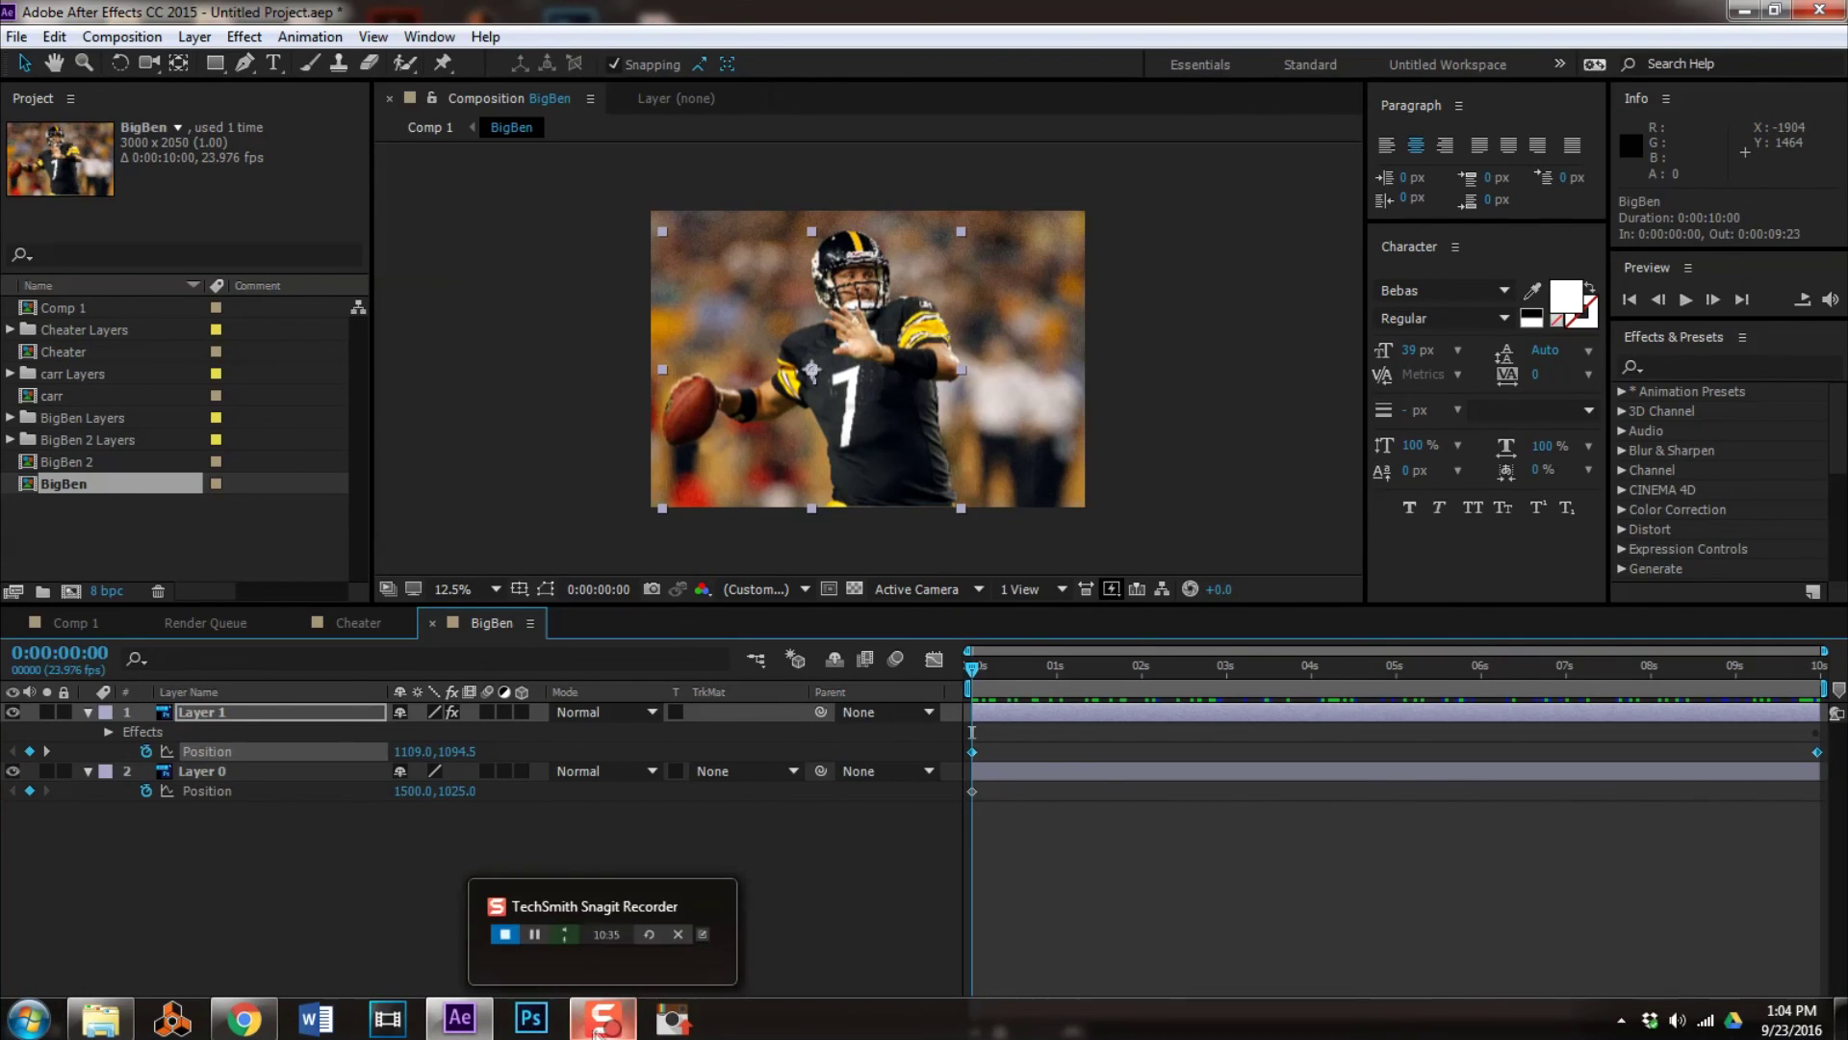